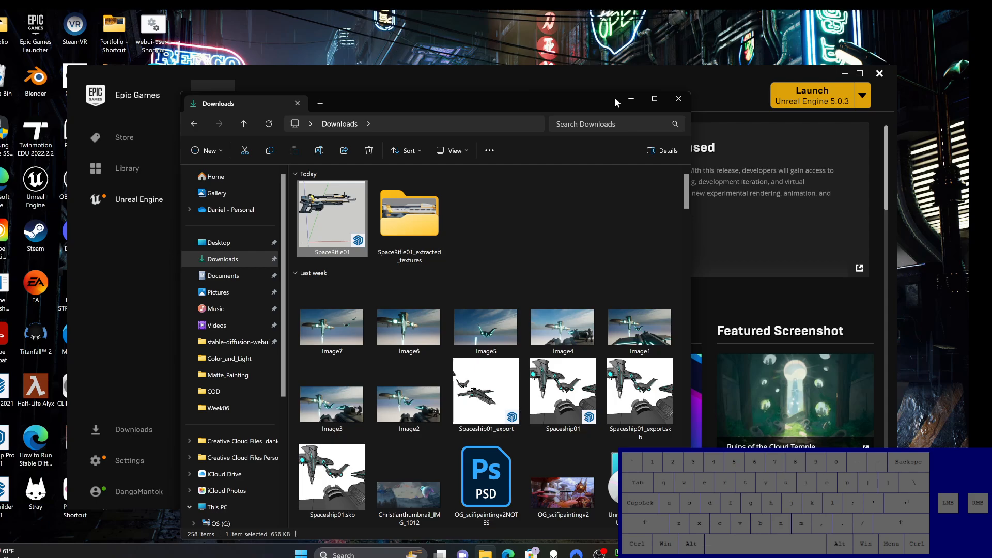
# Step: In the Epic Games Launcher, choose Twinmotion Community Edition 2023.2.2 and launch it
pyautogui.click(714, 90)
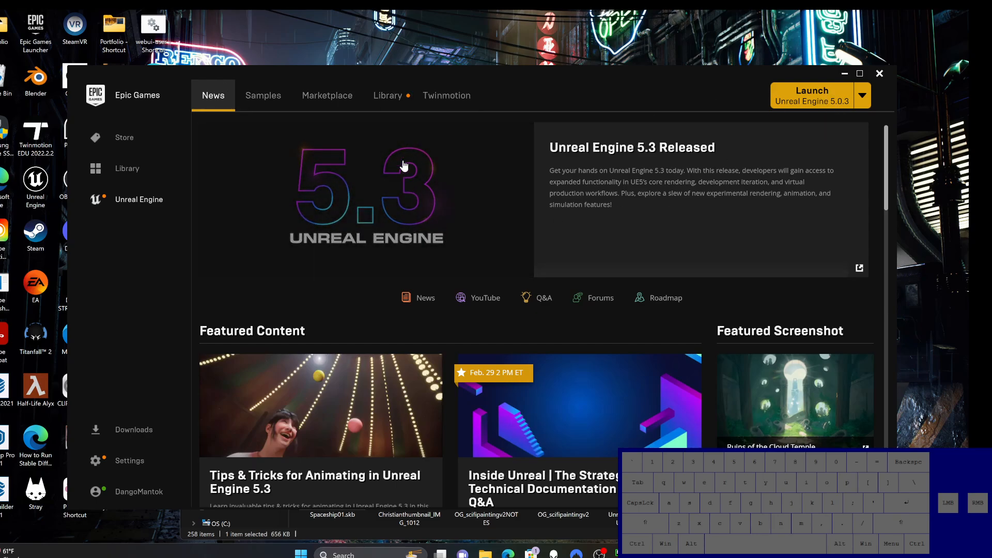
pyautogui.click(447, 99)
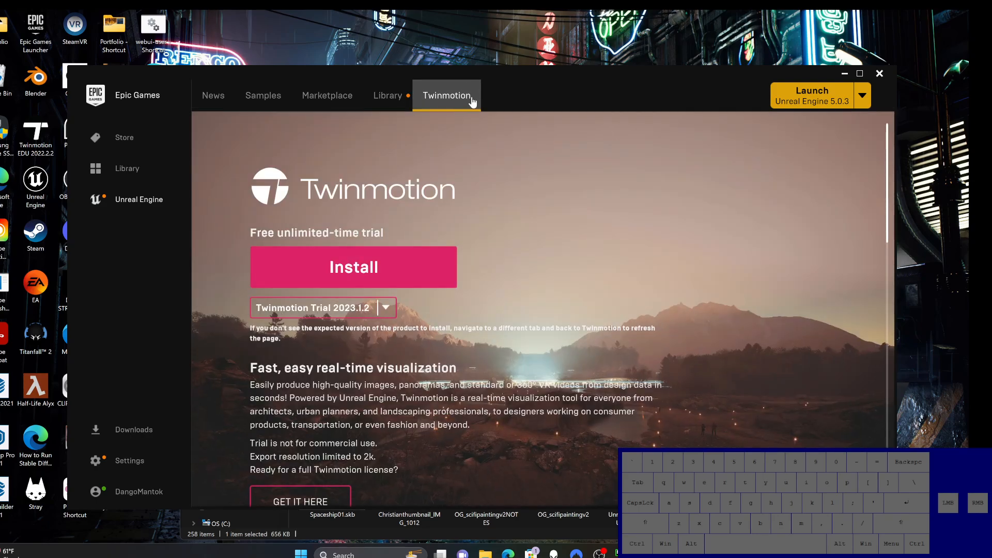
pyautogui.click(392, 313)
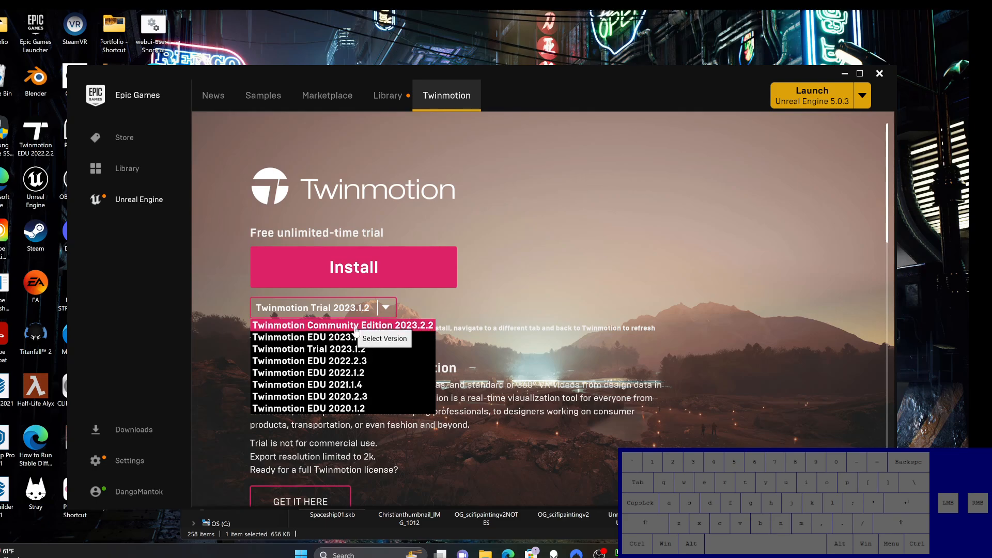
pyautogui.click(356, 326)
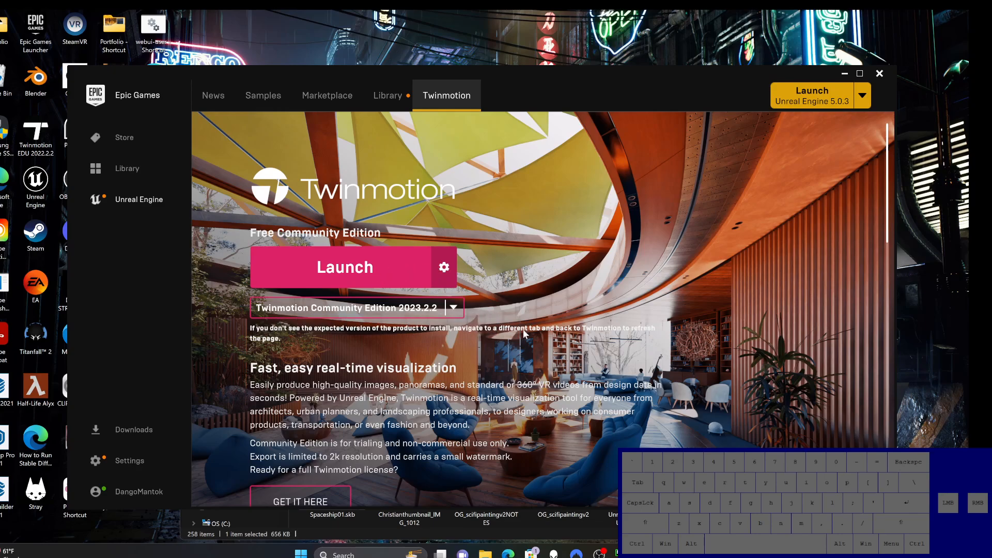
pyautogui.click(387, 272)
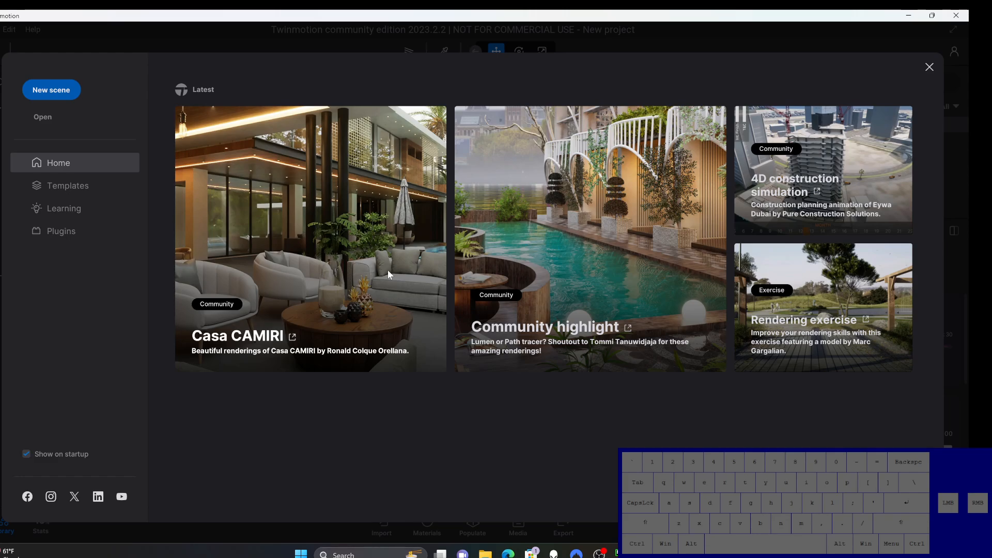
# Step: Dismiss the home screen and hide the Starting Base in the new scene
pyautogui.click(930, 68)
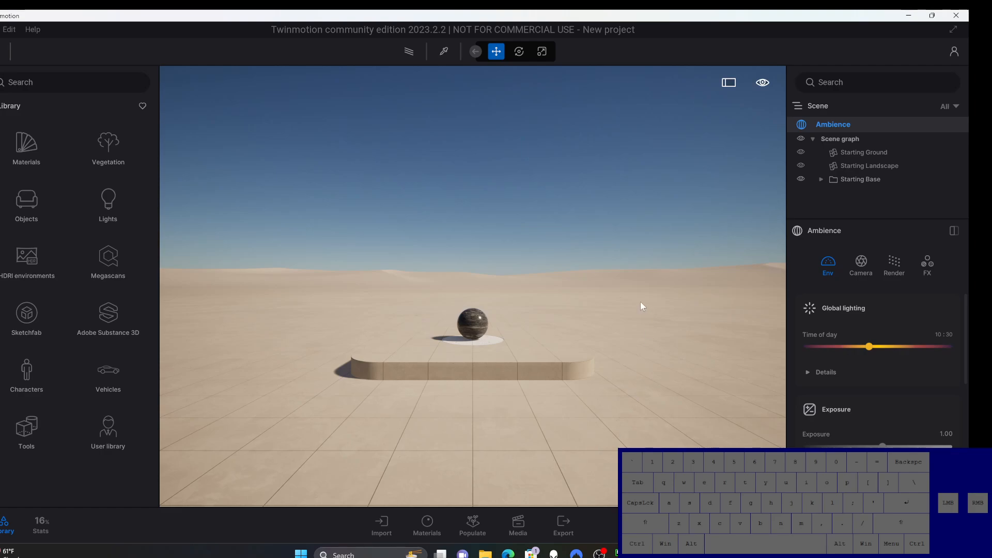
pyautogui.click(800, 178)
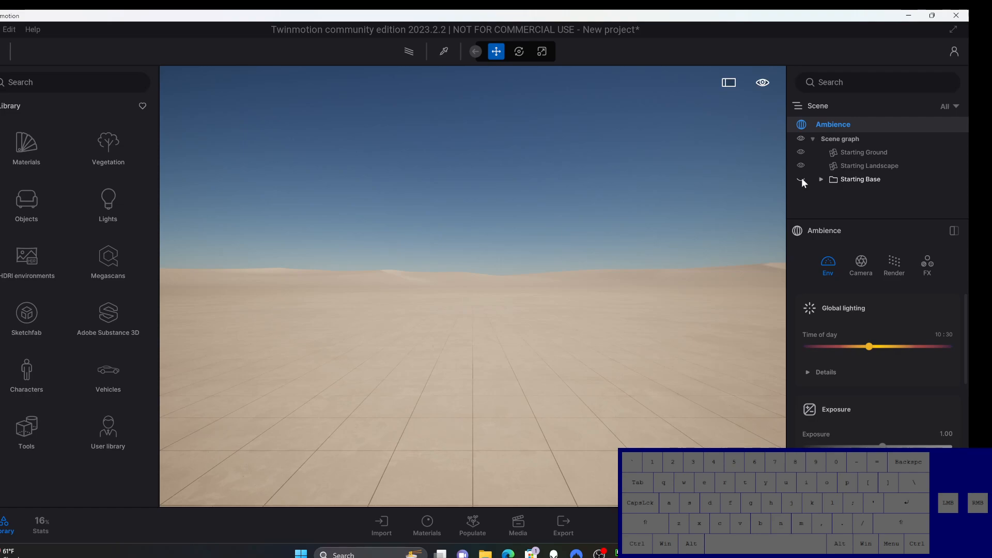
pyautogui.click(861, 181)
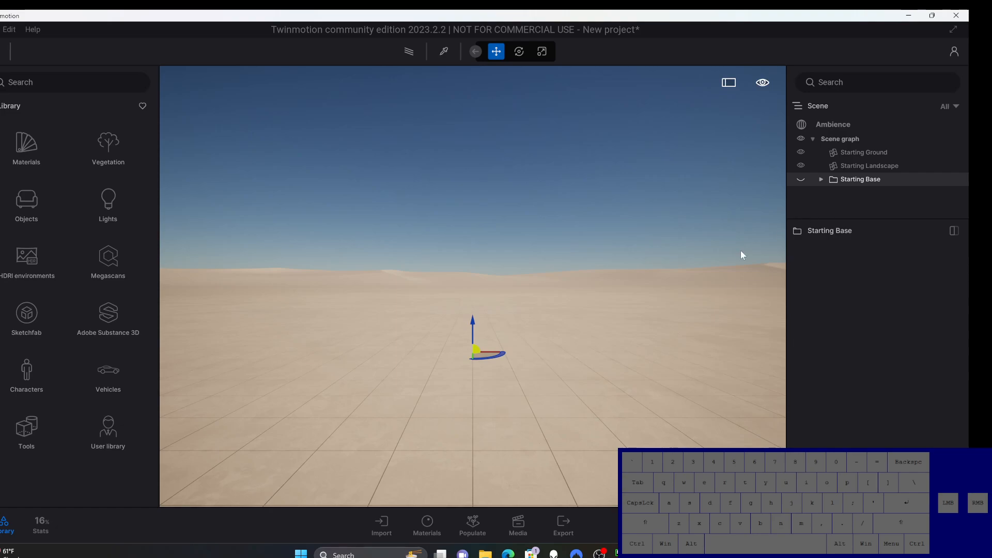
# Step: Import SpaceRifle01.skp from Downloads as geometry, keeping the hierarchy and the default import options
pyautogui.click(390, 525)
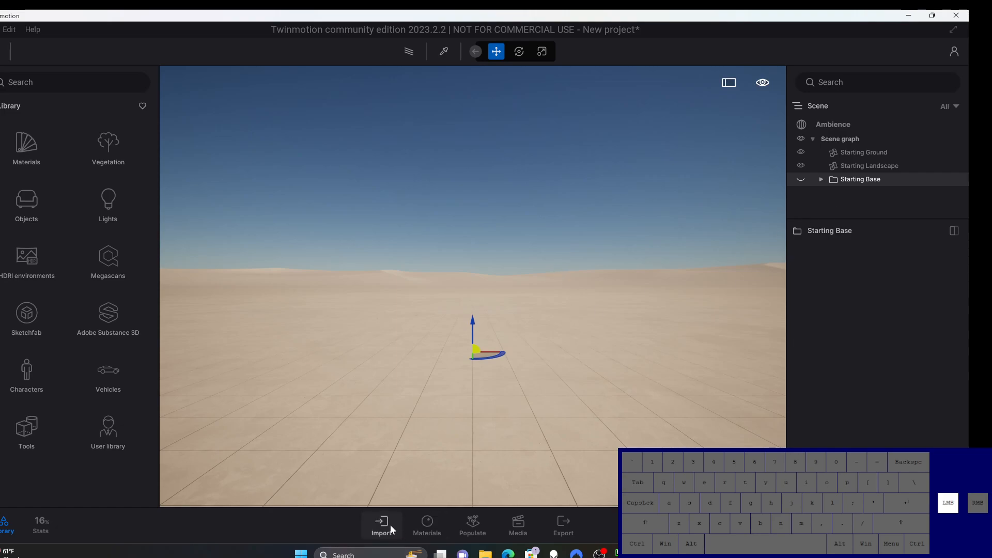
pyautogui.click(185, 424)
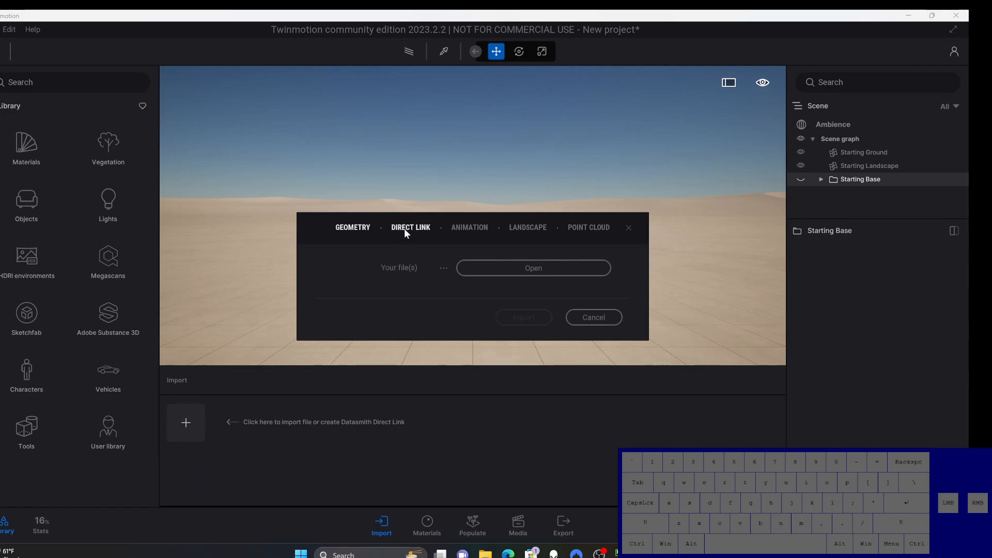
pyautogui.click(352, 228)
pyautogui.click(491, 267)
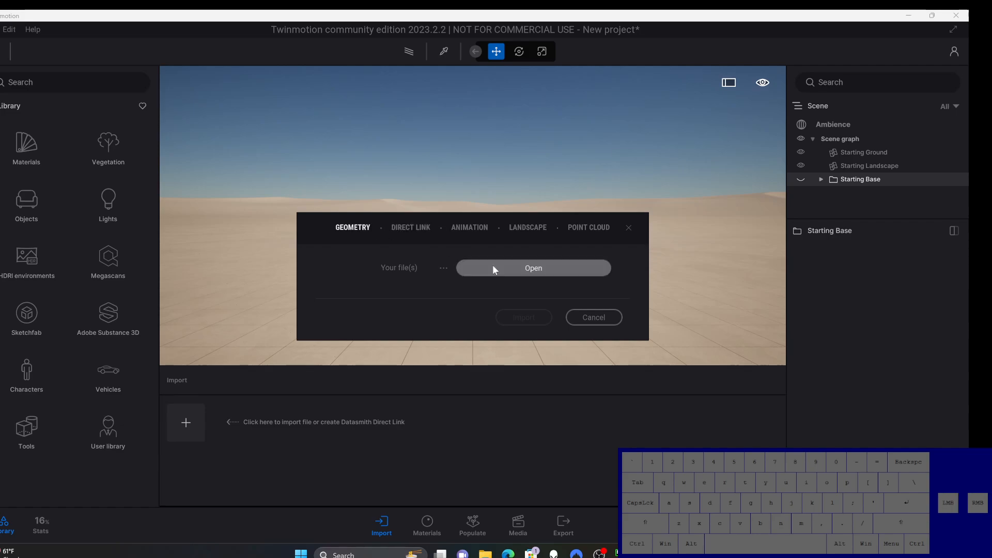
pyautogui.click(431, 326)
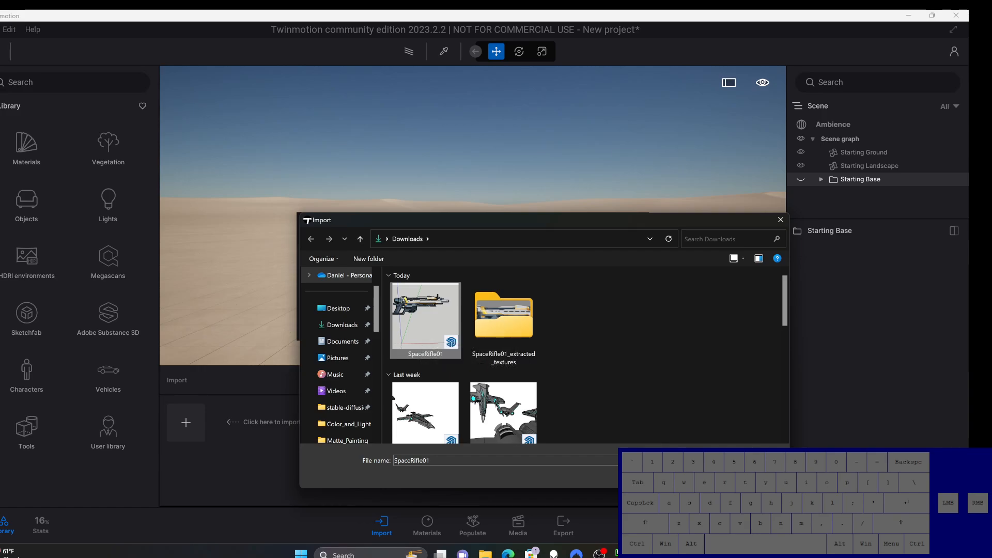
pyautogui.click(710, 477)
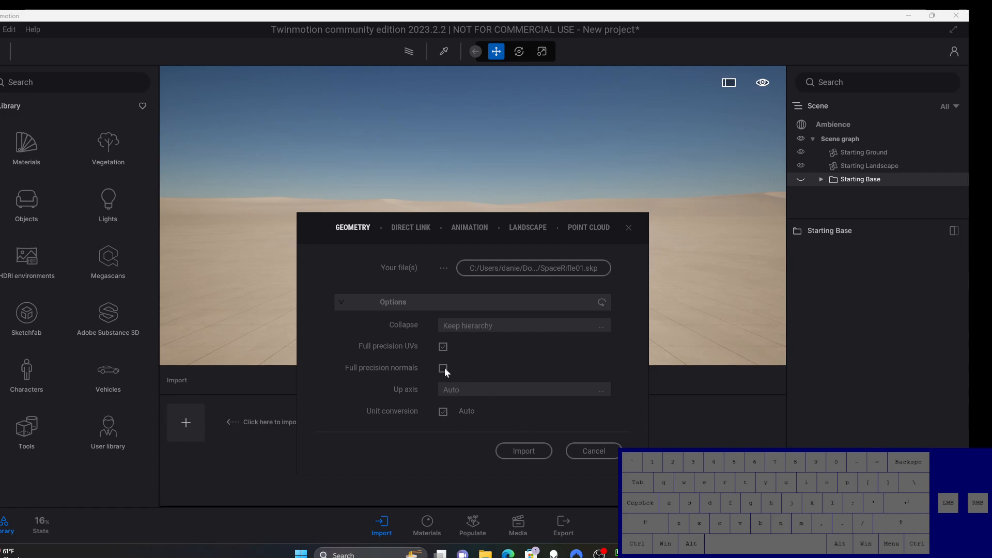
pyautogui.click(516, 453)
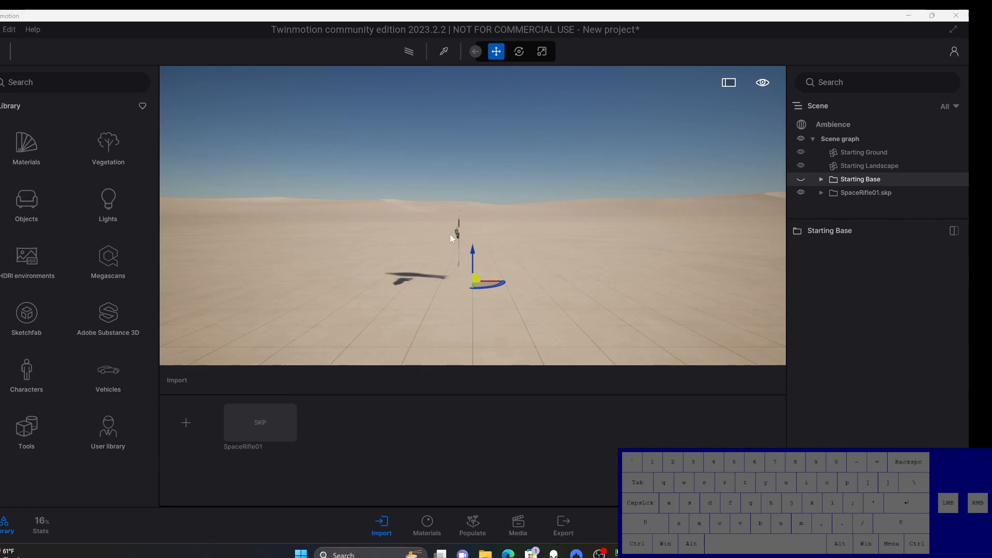
# Step: Move the whole imported SpaceRifle01.skp model down vertically until the figure's feet rest on the ground
pyautogui.scroll(10, 454, 238)
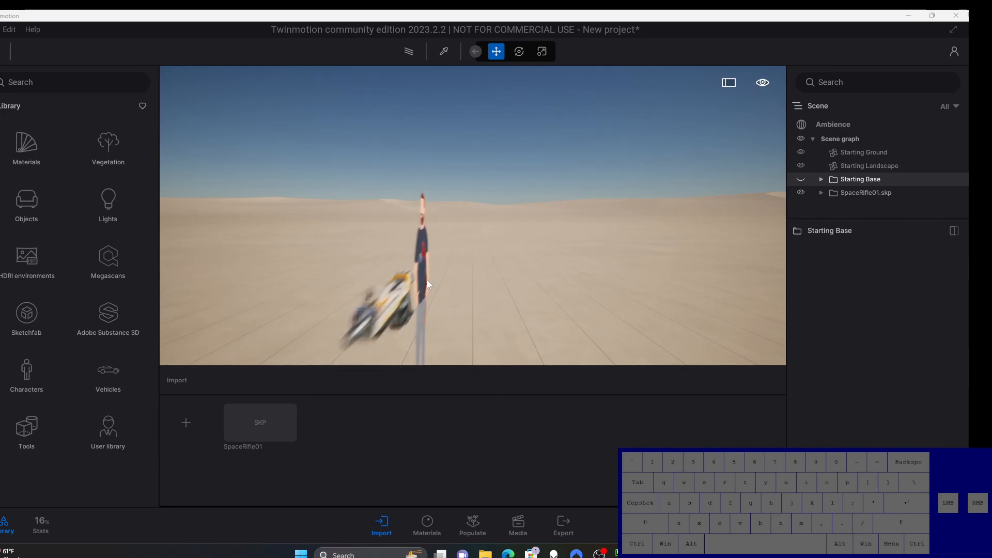
pyautogui.scroll(2, 426, 280)
pyautogui.moveTo(427, 279); pyautogui.dragTo(224, 324, button='right')
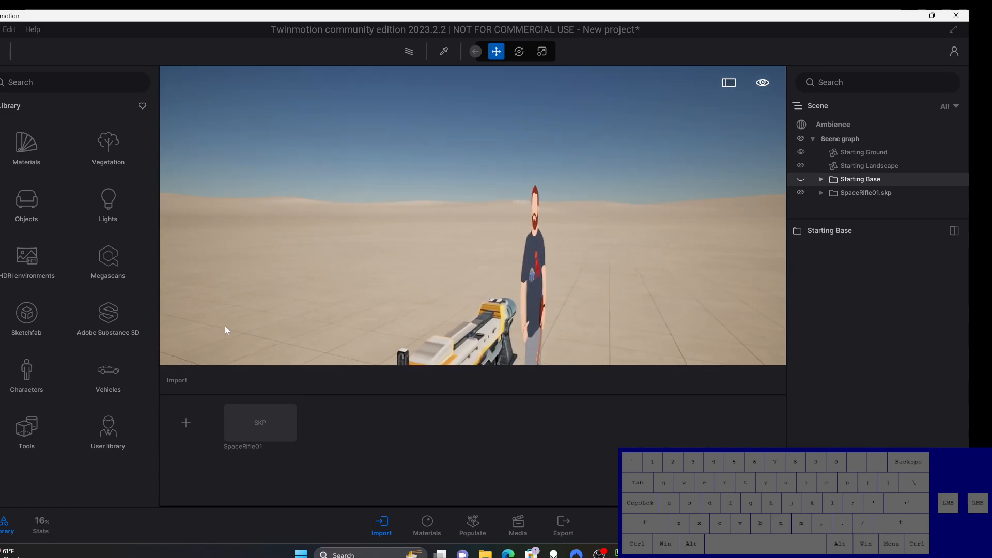
pyautogui.moveTo(528, 293); pyautogui.dragTo(572, 324, button='right')
pyautogui.moveTo(554, 334); pyautogui.dragTo(403, 321, button='middle')
pyautogui.scroll(-5, 392, 312)
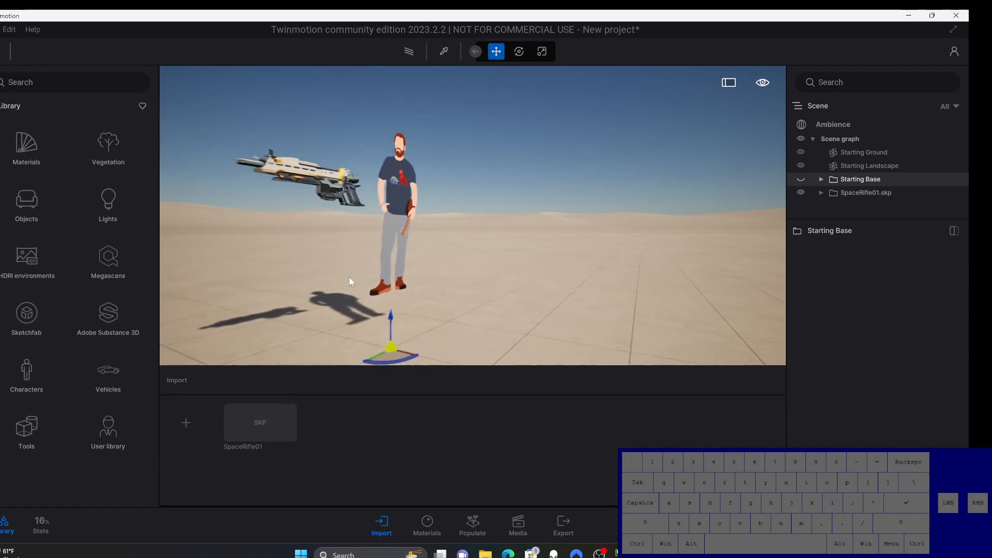
pyautogui.moveTo(393, 315)
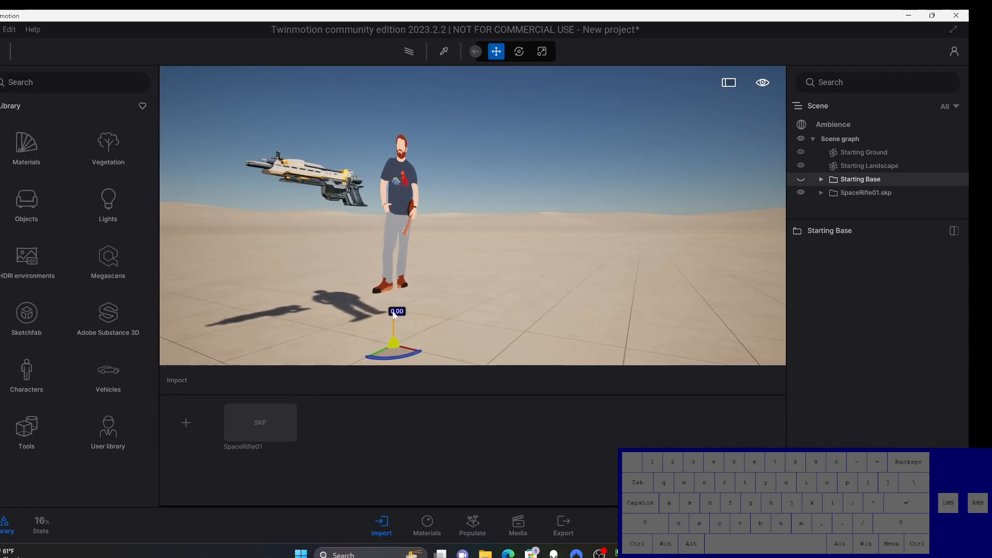
pyautogui.moveTo(393, 312); pyautogui.dragTo(393, 315)
pyautogui.click(863, 194)
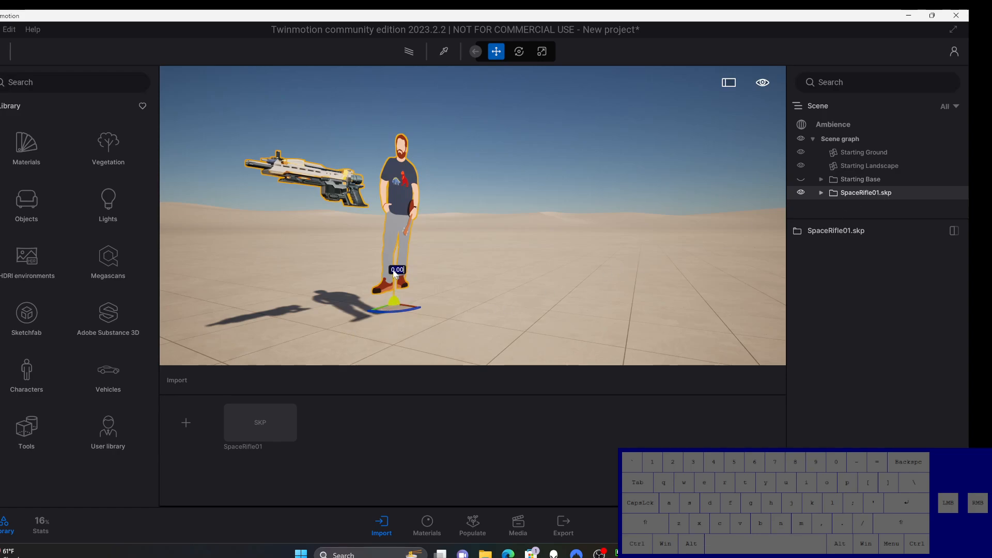
pyautogui.moveTo(397, 268); pyautogui.dragTo(400, 308)
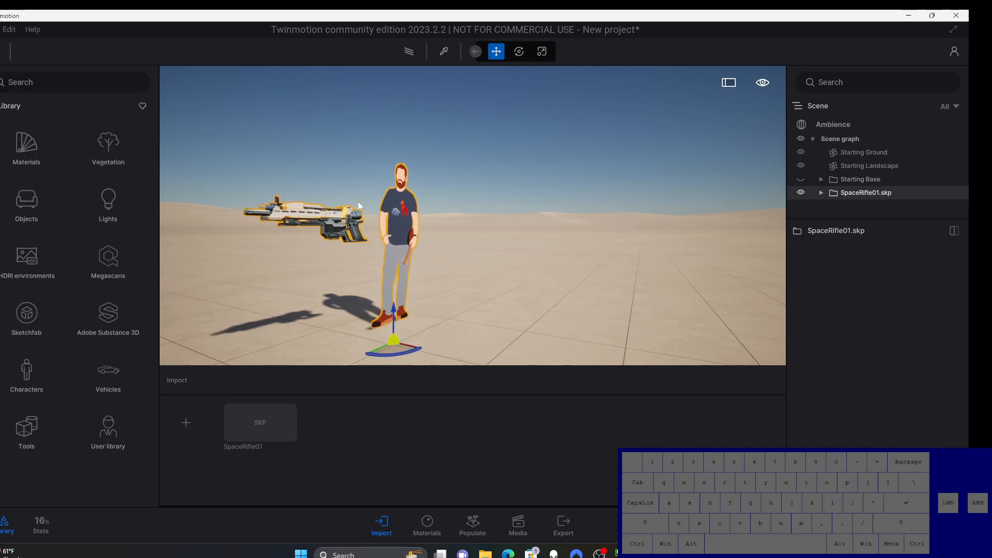
# Step: Hide the Ty figure inside the SpaceRifle01.skp hierarchy, leaving only the rifle shown, and clear the selection
pyautogui.click(821, 191)
pyautogui.click(829, 205)
pyautogui.scroll(-2, 832, 202)
pyautogui.scroll(-1, 831, 199)
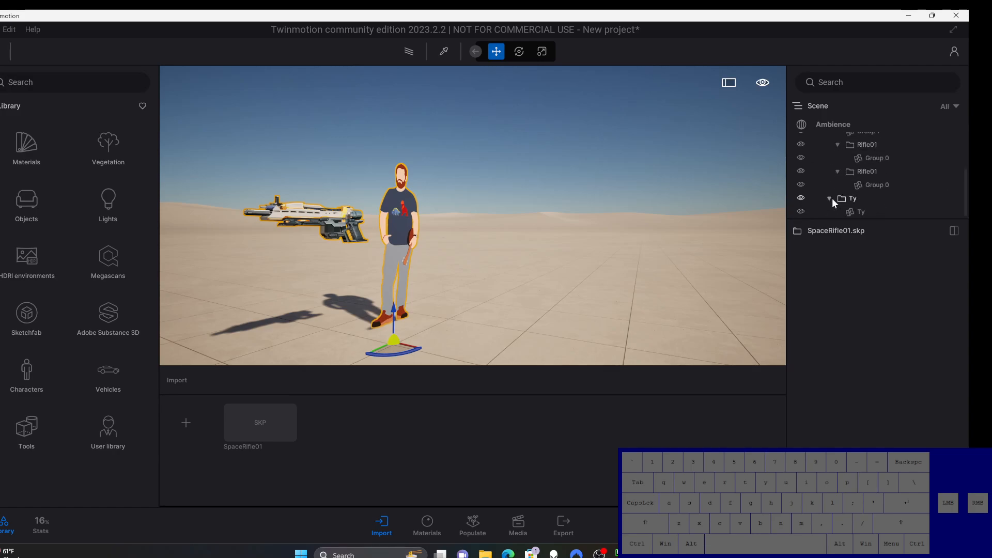
pyautogui.click(801, 198)
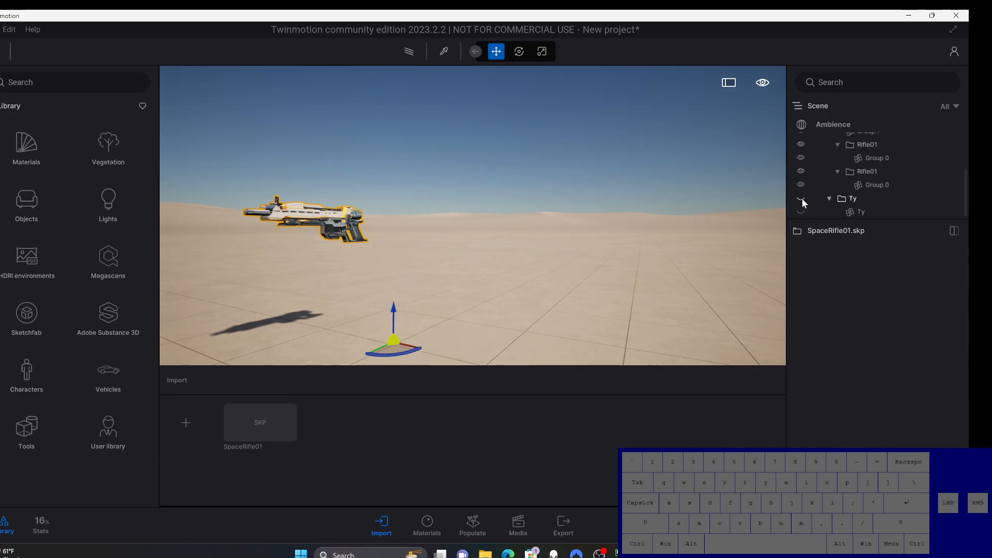
pyautogui.click(404, 160)
# Step: Set the viewport navigation speed to Walk speed
pyautogui.click(764, 83)
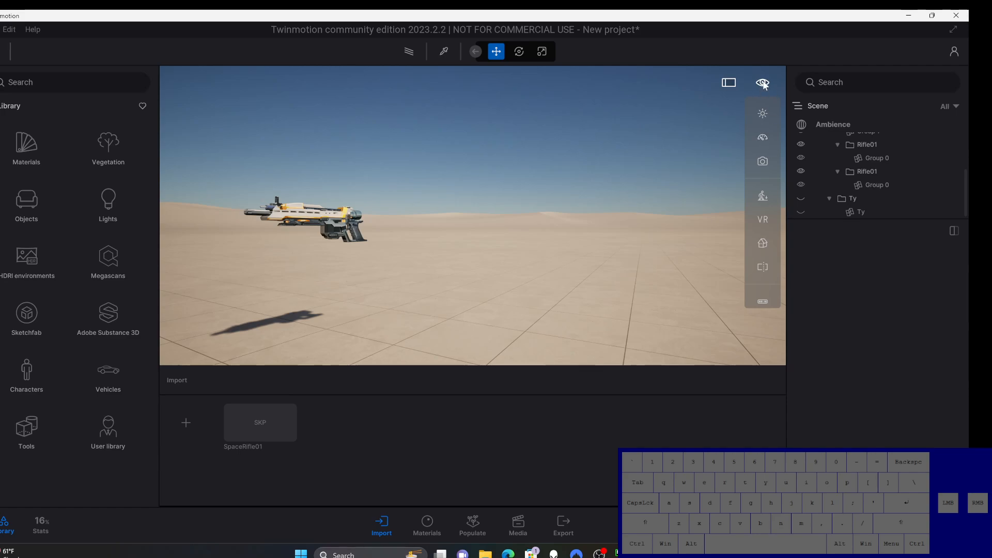
pyautogui.click(763, 139)
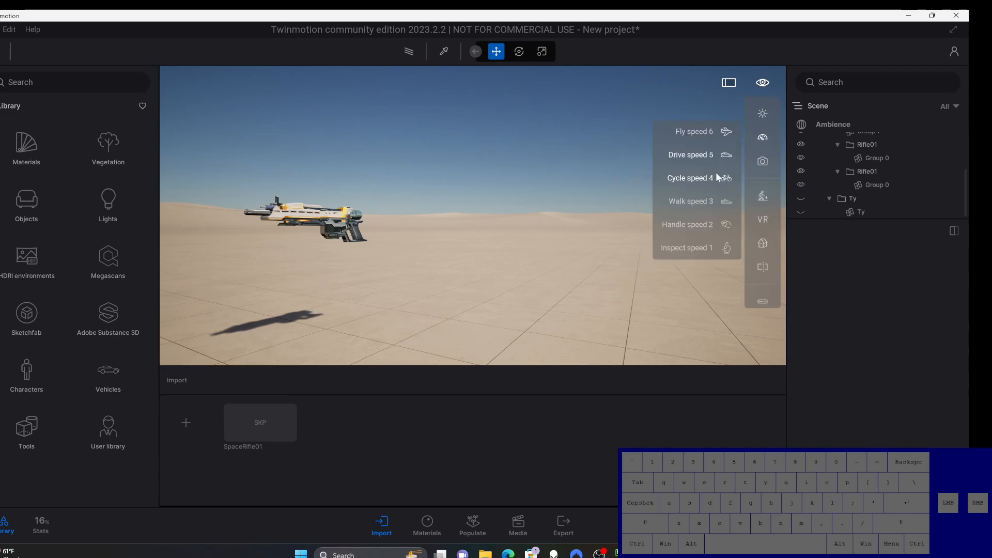
pyautogui.click(710, 203)
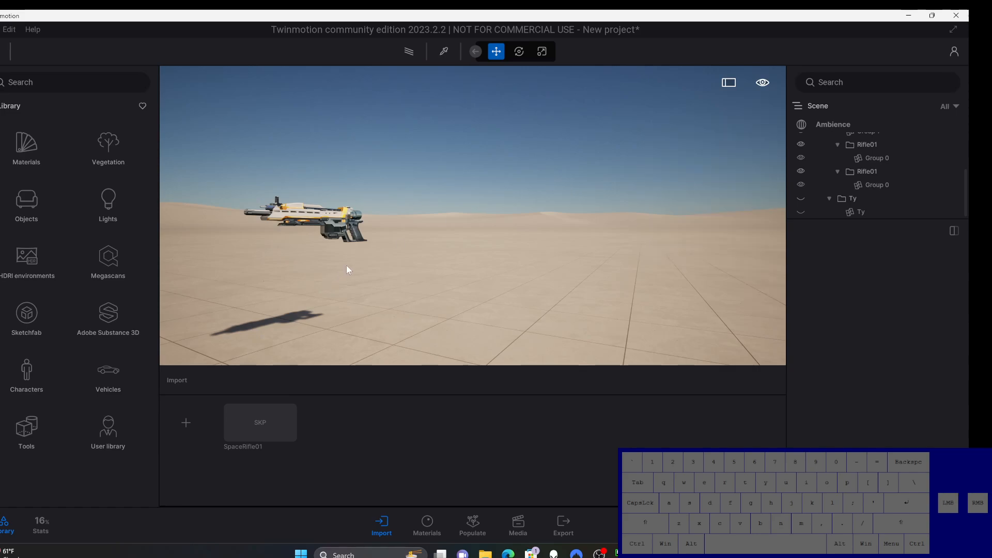
# Step: Examine the rifle up close from its side, muzzle and rear end to check the imported geometry and textures
pyautogui.scroll(4, 335, 225)
pyautogui.moveTo(367, 233); pyautogui.dragTo(417, 242, button='right')
pyautogui.scroll(6, 503, 225)
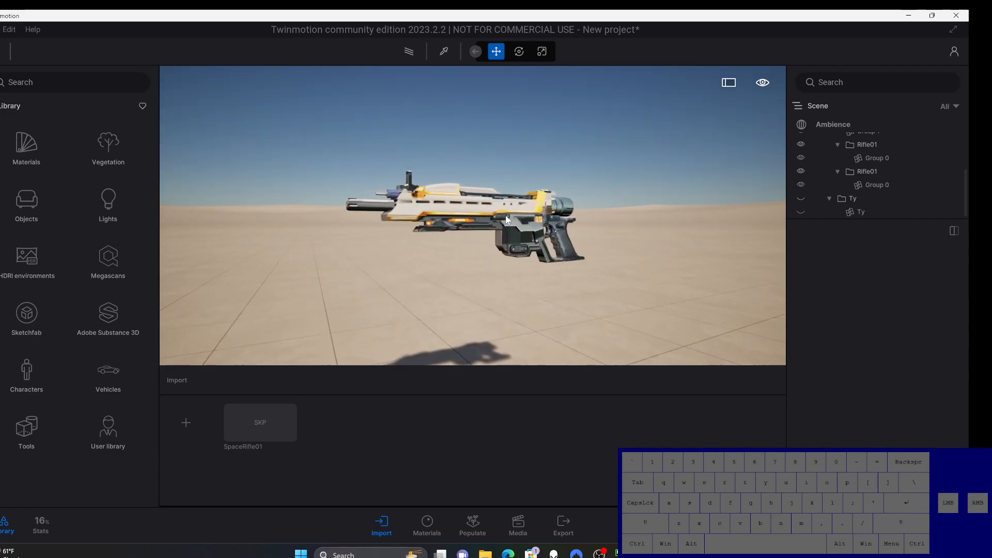
pyautogui.scroll(1, 504, 221)
pyautogui.moveTo(494, 215); pyautogui.dragTo(458, 228, button='middle')
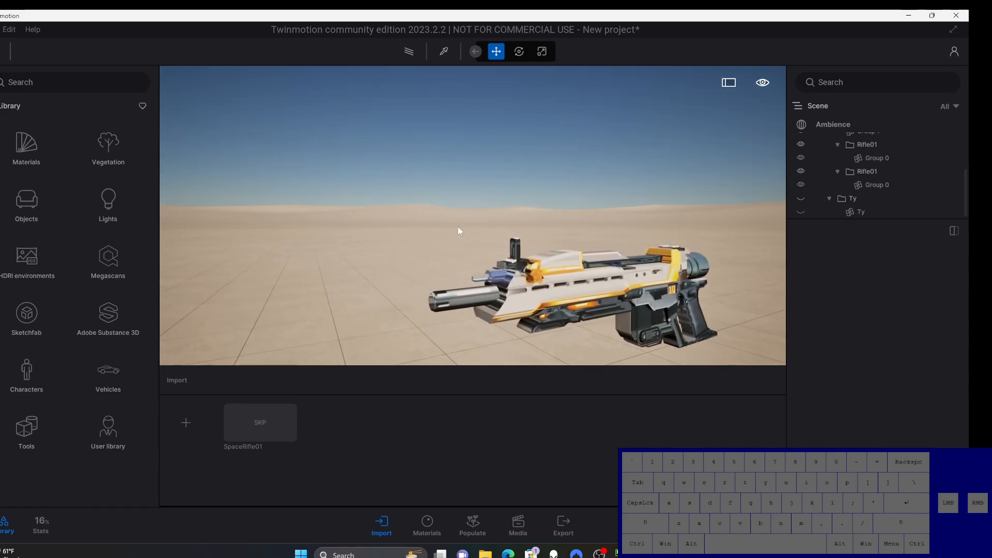
pyautogui.moveTo(458, 228); pyautogui.dragTo(506, 235, button='right')
pyautogui.moveTo(473, 232); pyautogui.dragTo(594, 231, button='middle')
pyautogui.moveTo(446, 233); pyautogui.dragTo(420, 240, button='middle')
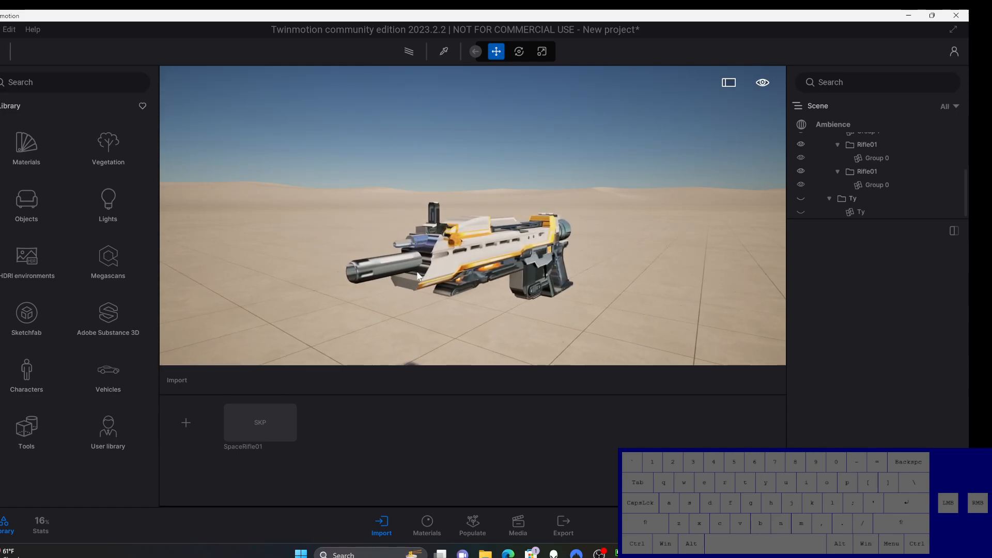
pyautogui.moveTo(511, 258); pyautogui.dragTo(705, 275, button='right')
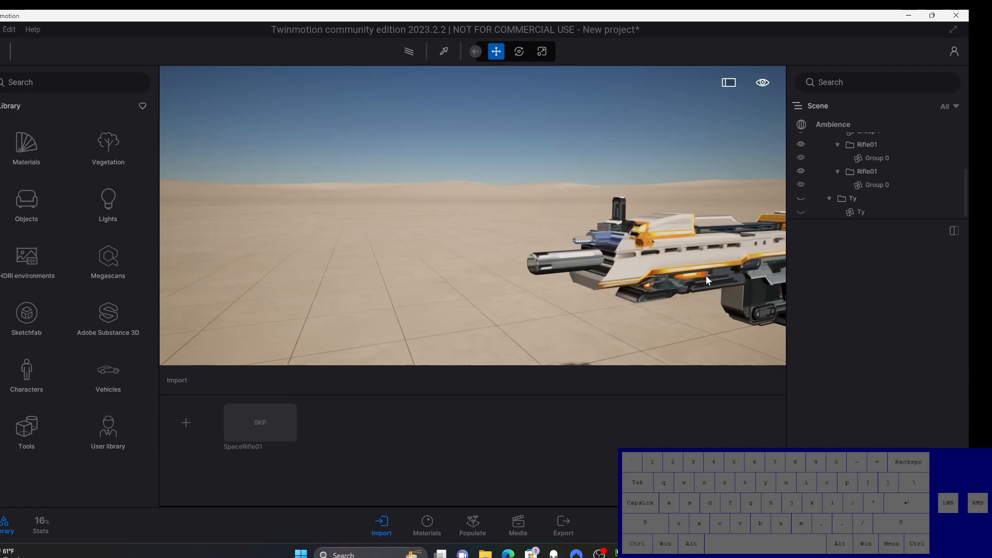
pyautogui.moveTo(706, 275); pyautogui.dragTo(711, 265, button='middle')
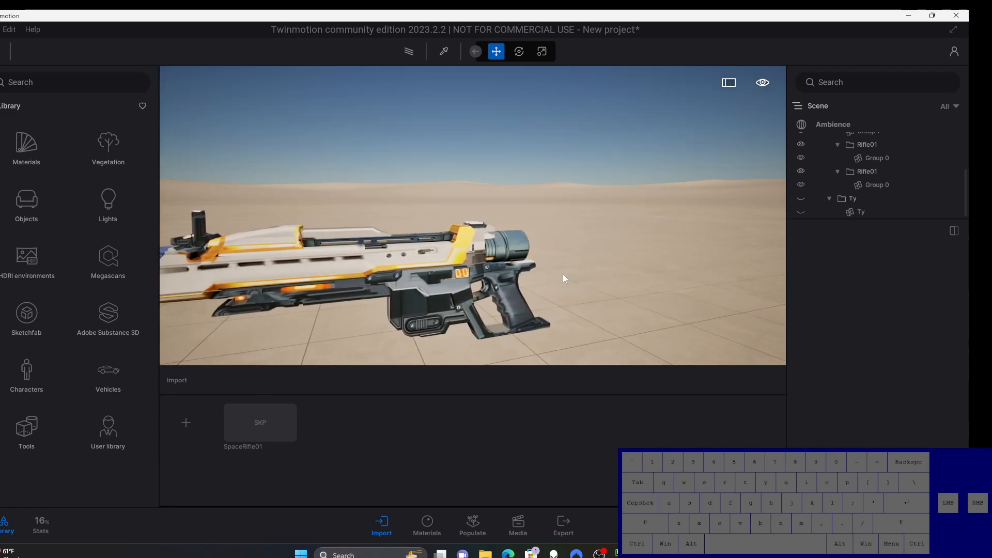
pyautogui.moveTo(562, 274); pyautogui.dragTo(628, 280, button='right')
pyautogui.moveTo(628, 280); pyautogui.dragTo(618, 283, button='middle')
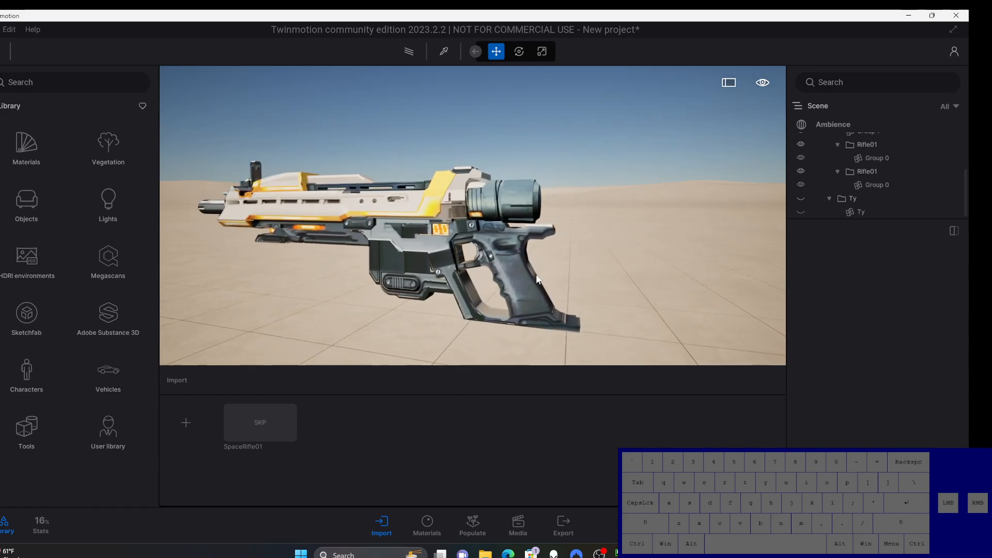
pyautogui.moveTo(537, 276); pyautogui.dragTo(562, 262, button='right')
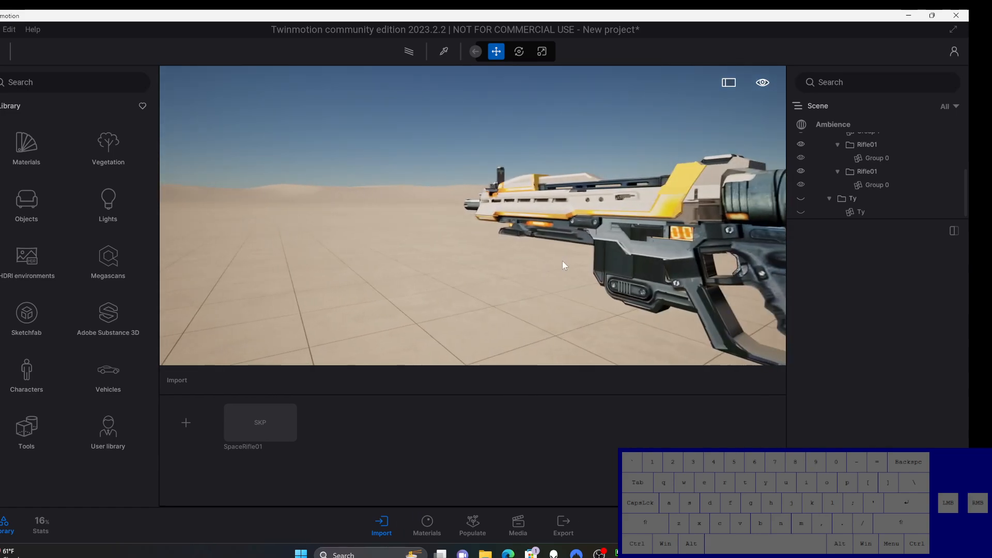
pyautogui.moveTo(654, 243); pyautogui.dragTo(615, 255, button='middle')
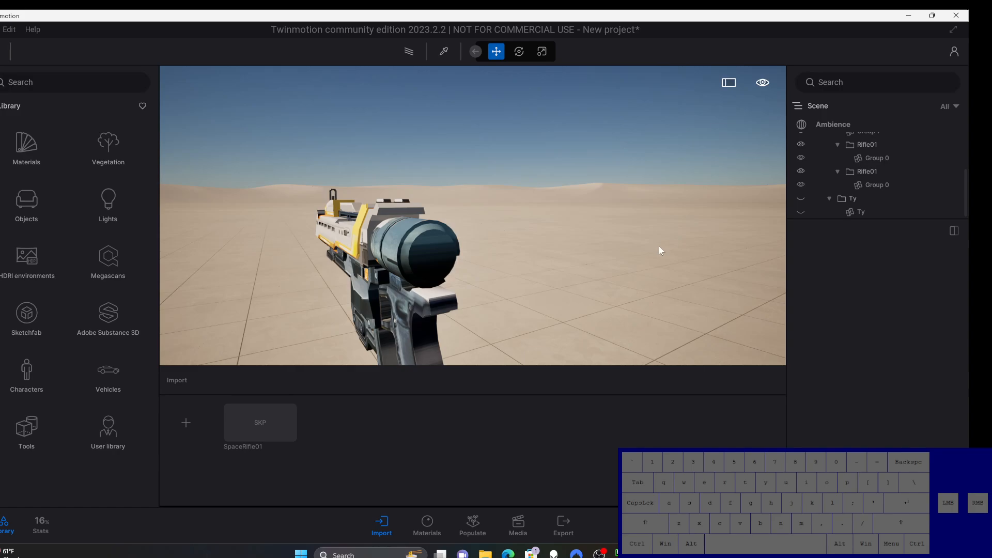
pyautogui.moveTo(568, 253); pyautogui.dragTo(552, 252, button='right')
pyautogui.scroll(3, 505, 249)
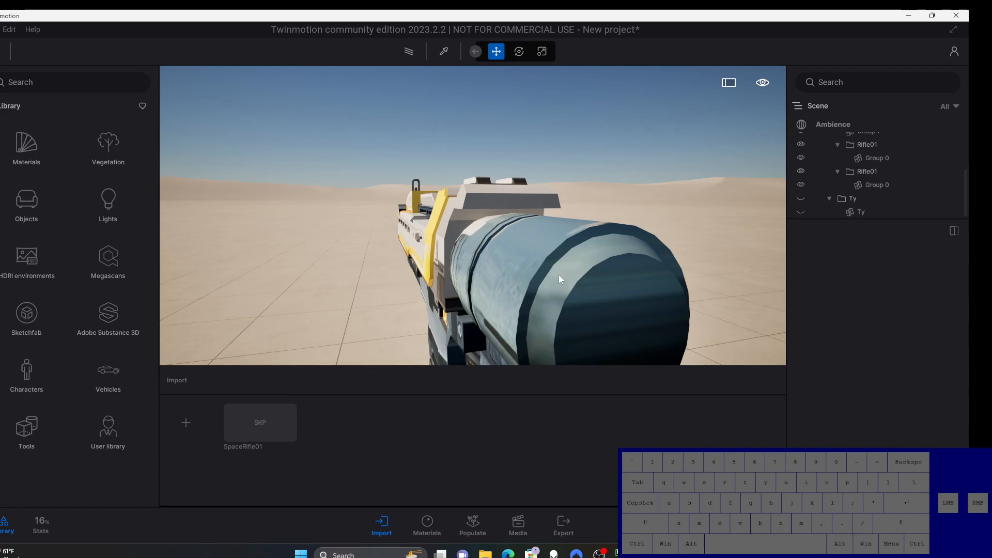
pyautogui.scroll(-3, 559, 275)
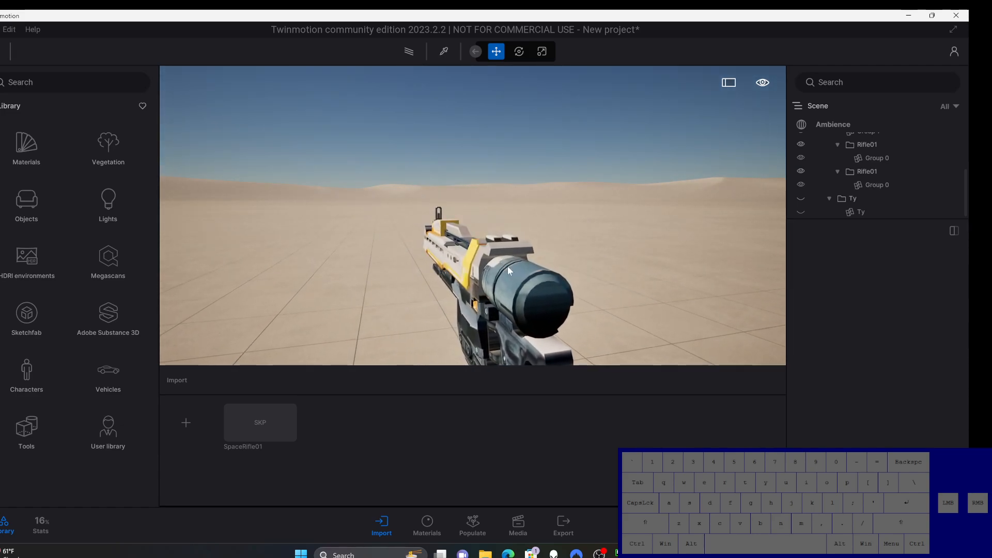
# Step: Examine the whole rifle from its rear, along its side and from the front three-quarter angle
pyautogui.moveTo(507, 266); pyautogui.dragTo(550, 321, button='right')
pyautogui.moveTo(556, 327)
pyautogui.mouseDown(button='middle')
pyautogui.moveTo(571, 330)
pyautogui.moveTo(574, 279)
pyautogui.moveTo(317, 233)
pyautogui.moveTo(321, 248)
pyautogui.moveTo(546, 323)
pyautogui.mouseUp(button='middle')
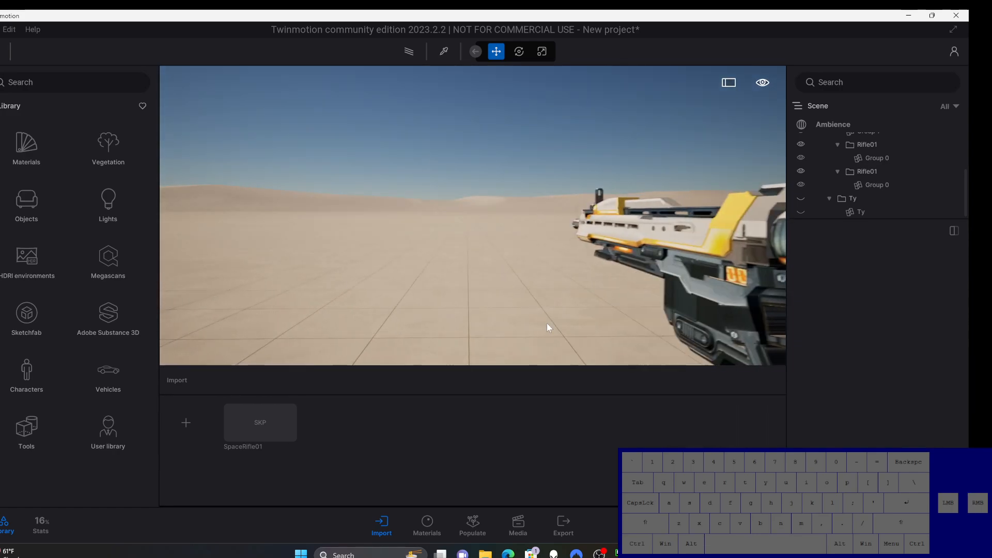
pyautogui.moveTo(355, 285); pyautogui.dragTo(270, 331, button='right')
pyautogui.scroll(-3, 260, 316)
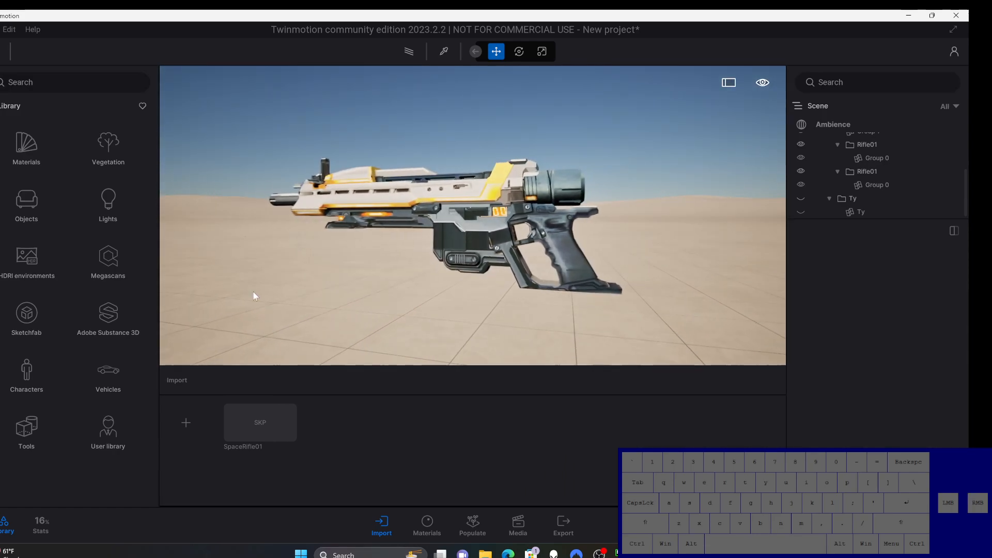
pyautogui.moveTo(263, 277); pyautogui.dragTo(246, 276, button='right')
pyautogui.scroll(-2, 247, 274)
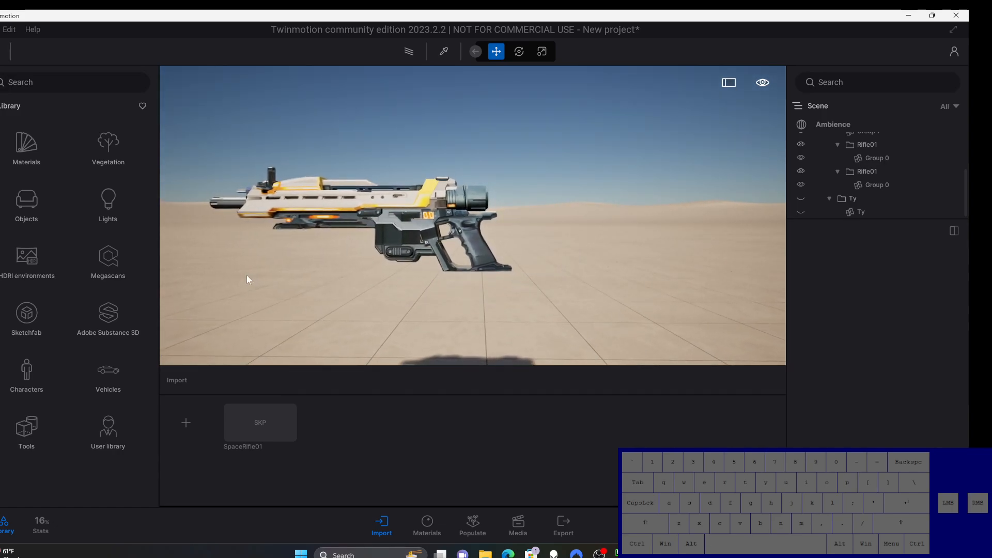
pyautogui.moveTo(246, 275); pyautogui.dragTo(347, 308, button='middle')
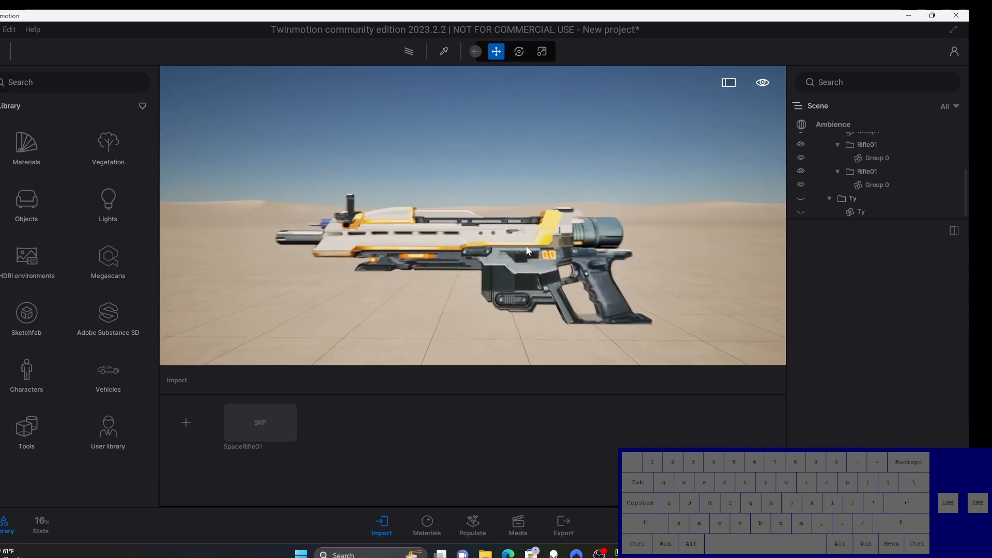
pyautogui.moveTo(428, 262); pyautogui.dragTo(364, 276, button='right')
pyautogui.scroll(-4, 361, 272)
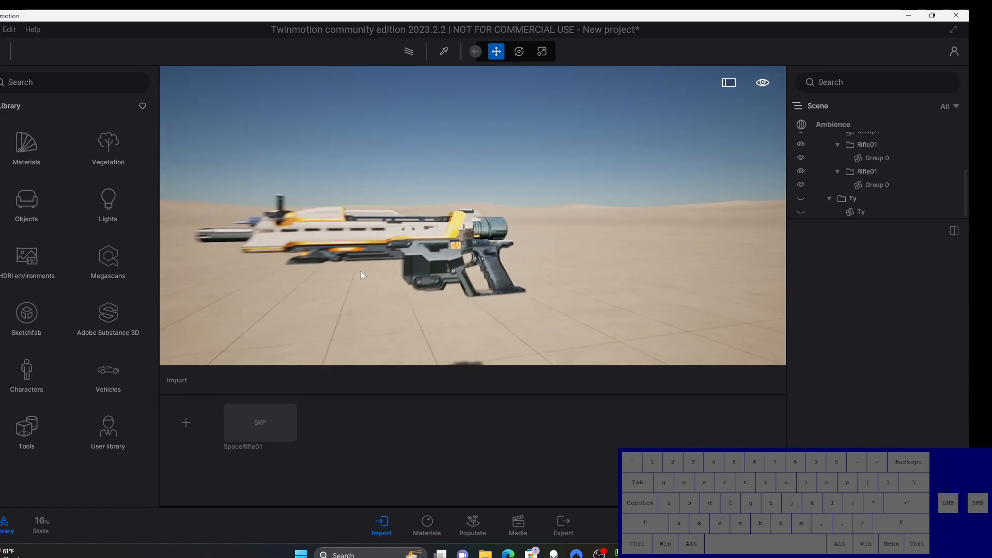
pyautogui.moveTo(361, 271); pyautogui.dragTo(387, 283, button='middle')
pyautogui.moveTo(388, 283); pyautogui.dragTo(336, 283, button='right')
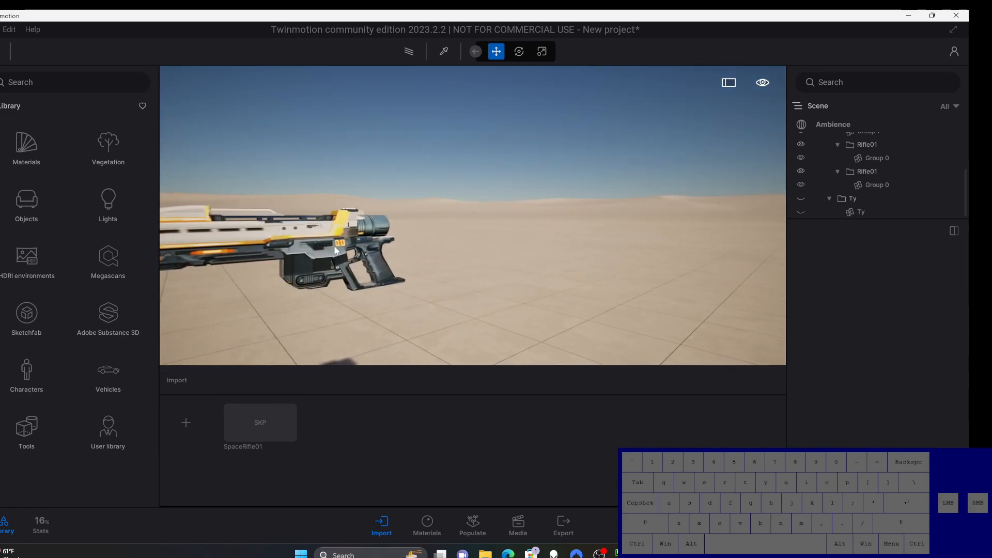
pyautogui.moveTo(335, 283)
pyautogui.mouseDown(button='middle')
pyautogui.moveTo(414, 279)
pyautogui.moveTo(368, 290)
pyautogui.moveTo(362, 259)
pyautogui.moveTo(348, 280)
pyautogui.mouseUp(button='middle')
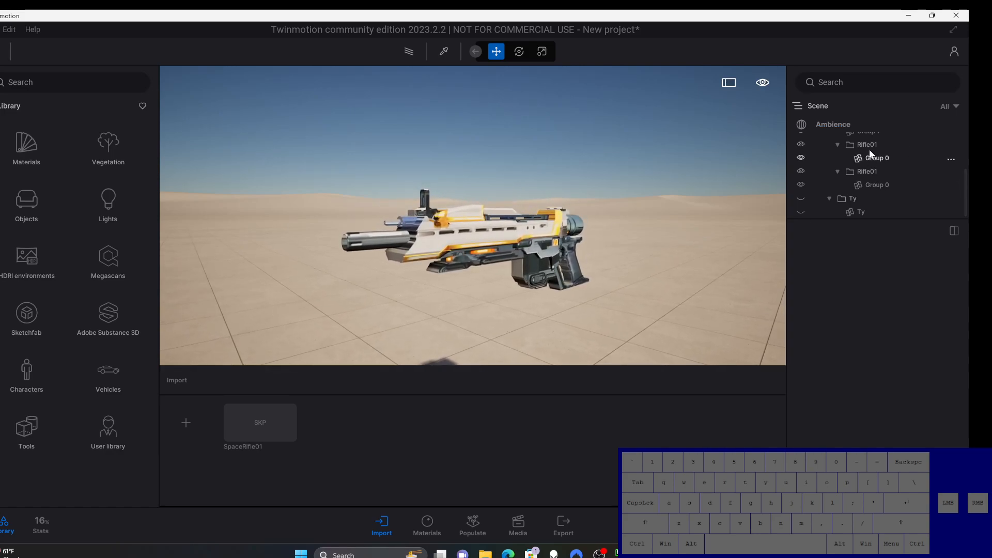
# Step: Set the Ambience time of day to 10:40 and review the Global lighting details for the sun and moon
pyautogui.click(847, 124)
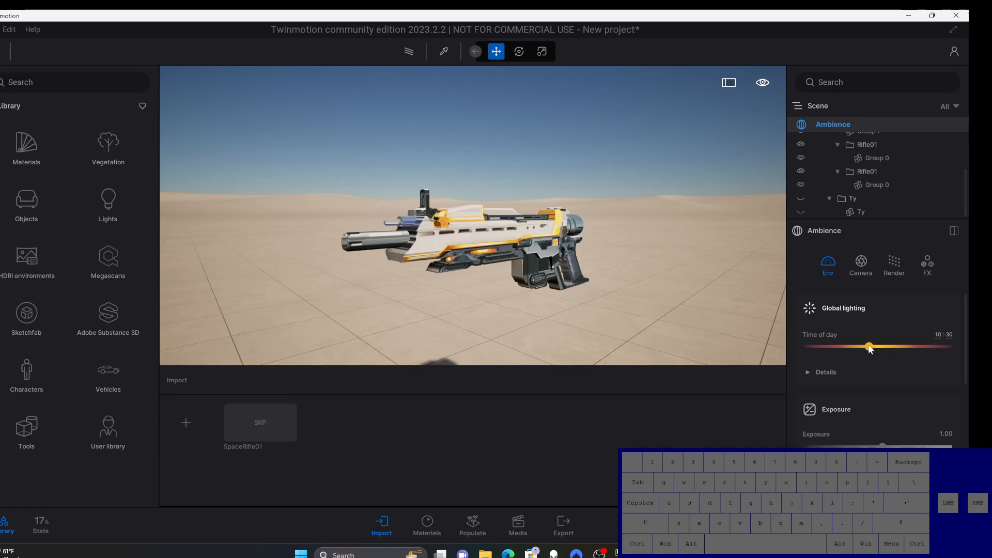
pyautogui.moveTo(870, 347)
pyautogui.mouseDown()
pyautogui.moveTo(824, 348)
pyautogui.moveTo(912, 346)
pyautogui.moveTo(872, 351)
pyautogui.mouseUp()
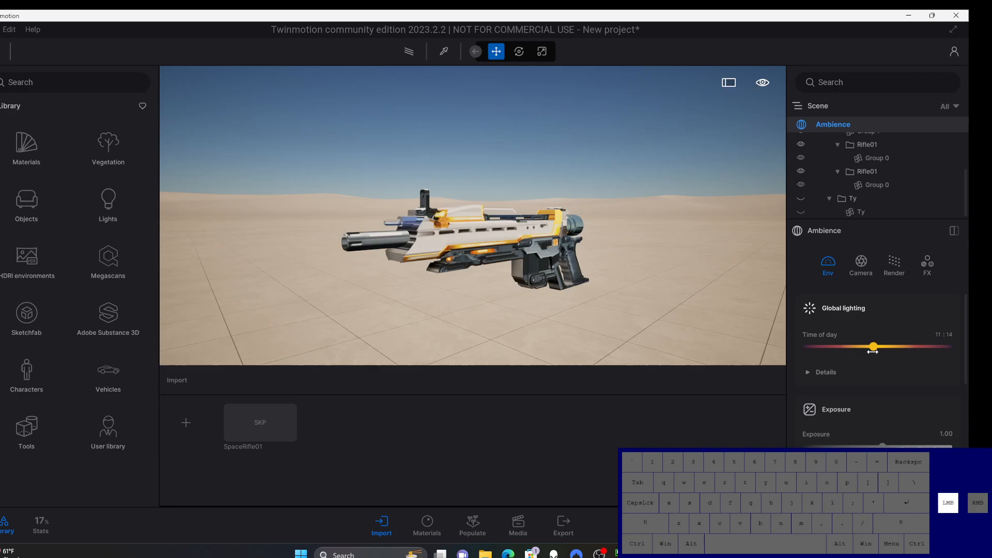
pyautogui.click(807, 371)
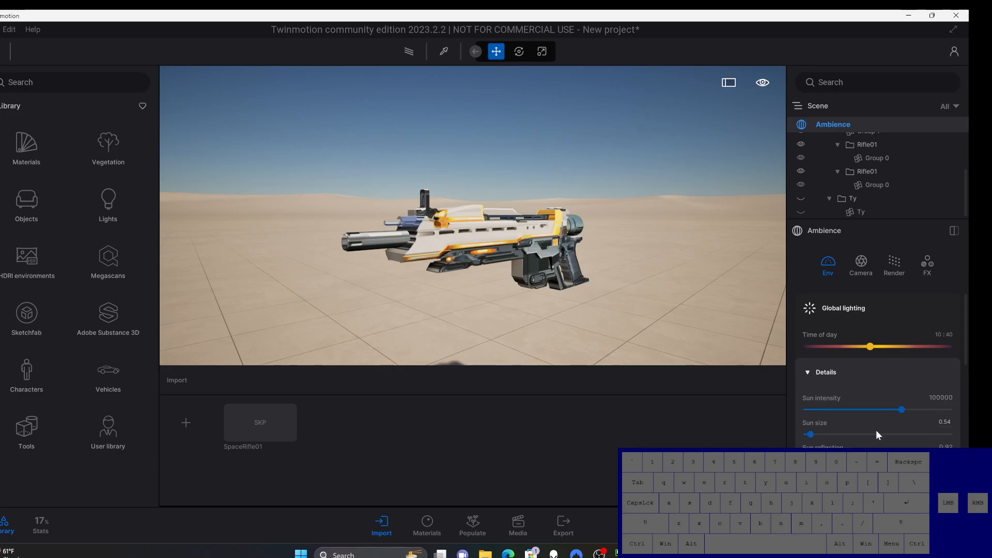
pyautogui.scroll(-1, 876, 430)
pyautogui.scroll(-2, 876, 430)
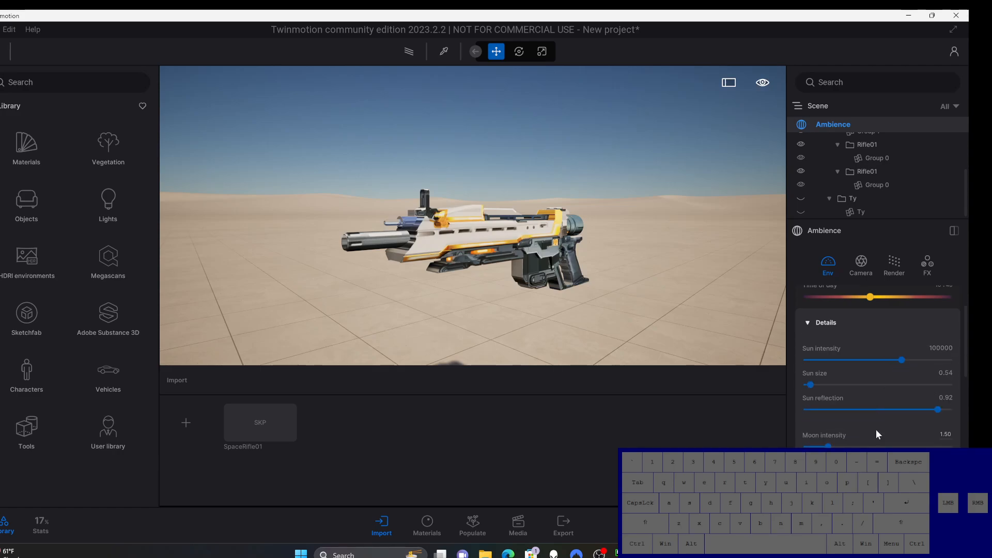
pyautogui.scroll(3, 876, 429)
pyautogui.click(808, 373)
# Step: Try rainy weather in the environment settings by shifting the weather from clear sun to the rain range
pyautogui.scroll(-2, 882, 401)
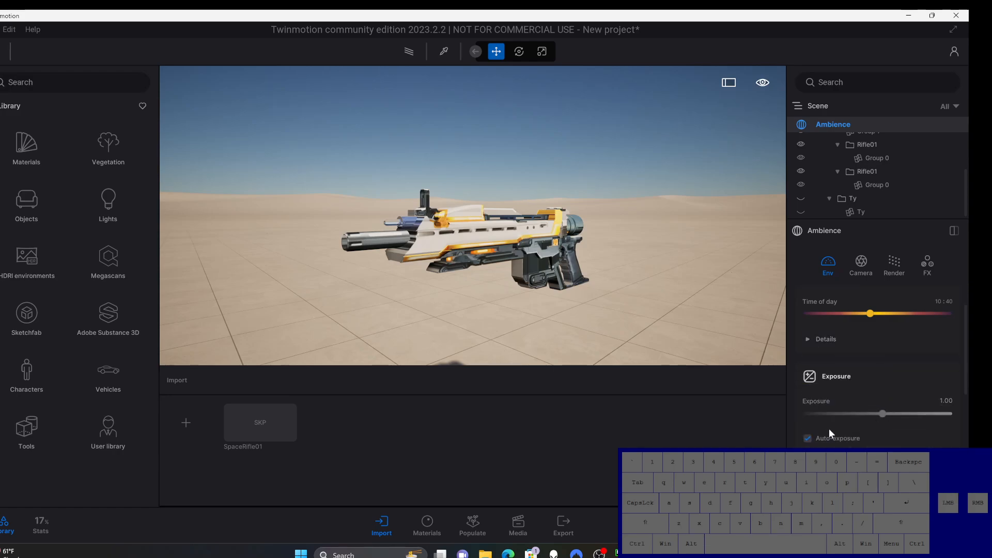
pyautogui.scroll(-2, 847, 425)
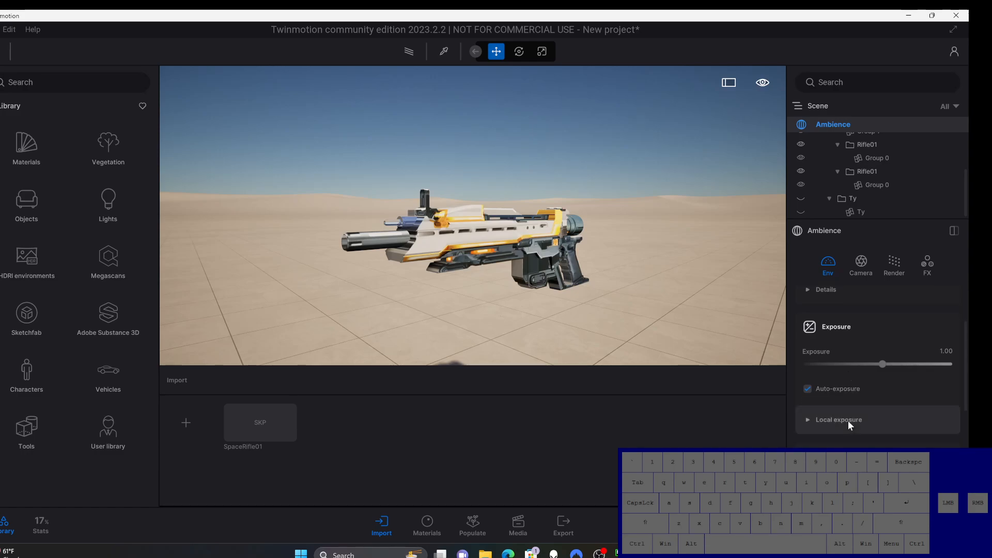
pyautogui.scroll(-2, 872, 413)
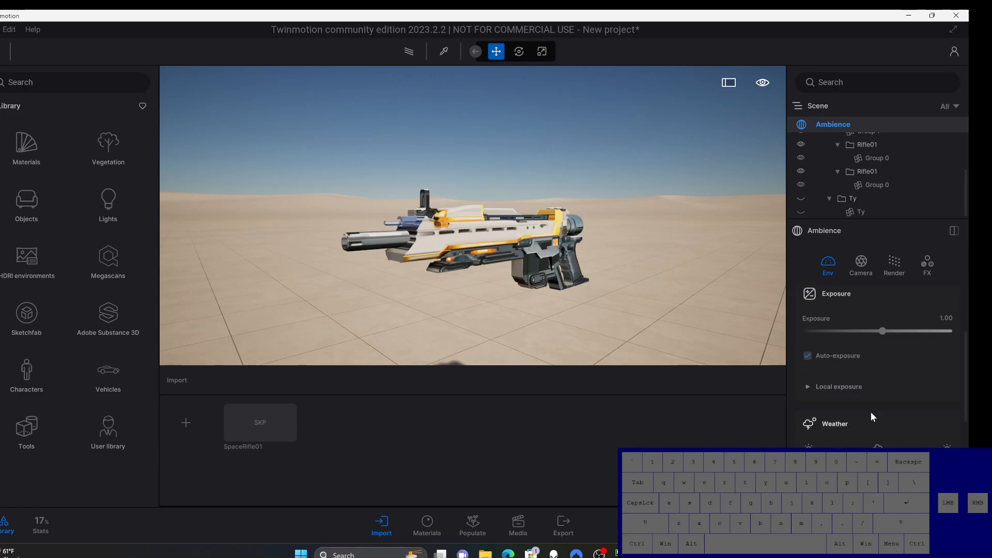
pyautogui.scroll(-2, 869, 411)
pyautogui.click(870, 429)
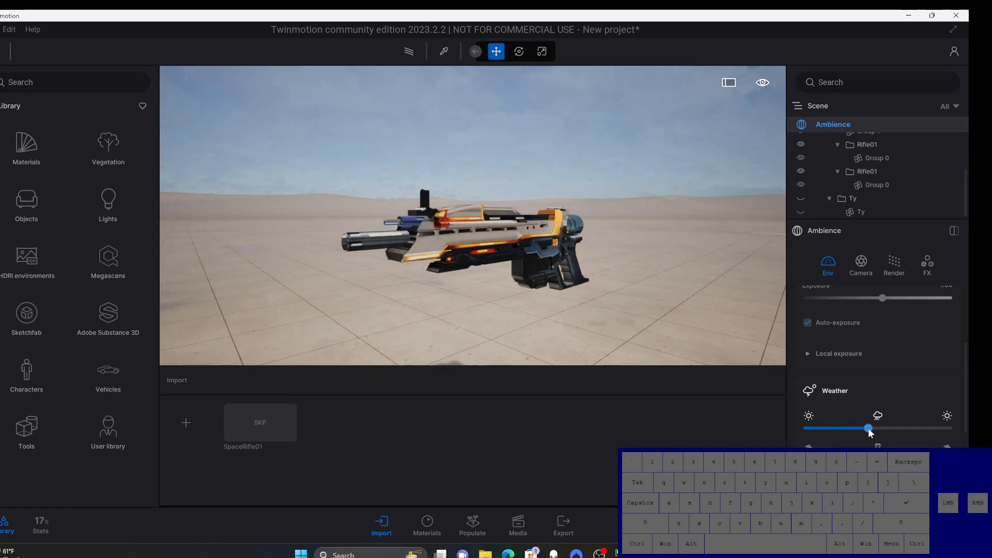
pyautogui.moveTo(868, 429); pyautogui.dragTo(885, 425)
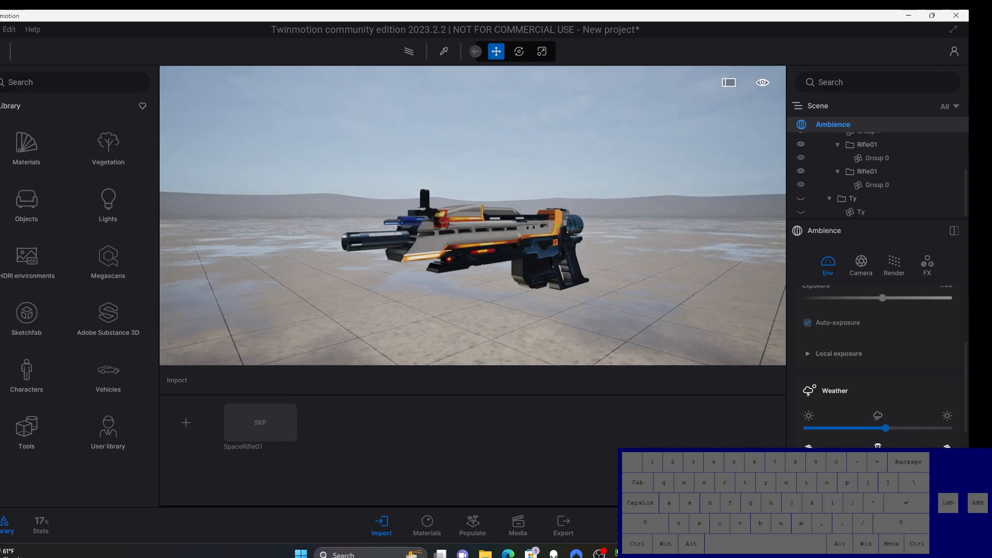
# Step: Try the snowy winter season on the scene, then return the season to summer and the weather to clear sun
pyautogui.click(878, 459)
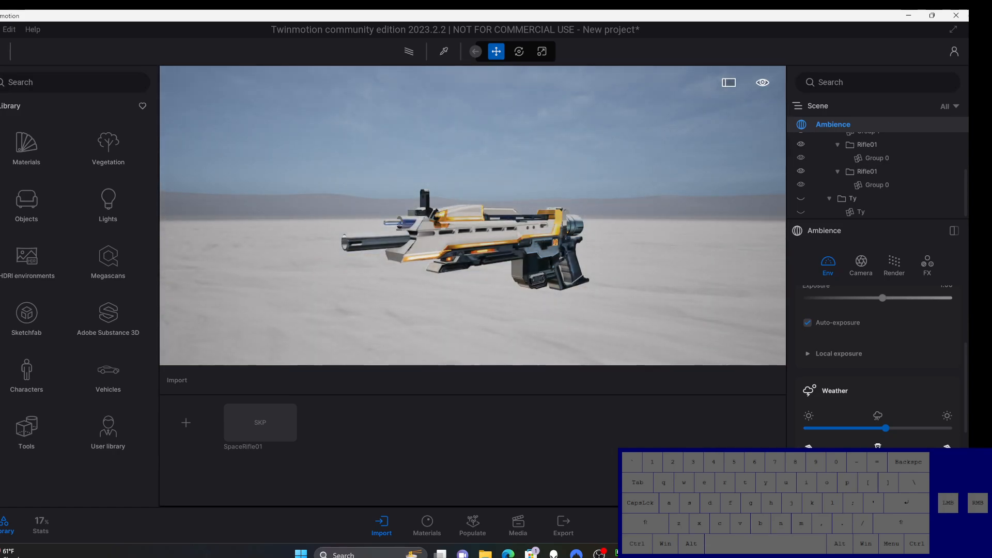
pyautogui.click(909, 459)
pyautogui.moveTo(909, 459); pyautogui.dragTo(880, 459)
pyautogui.click(909, 459)
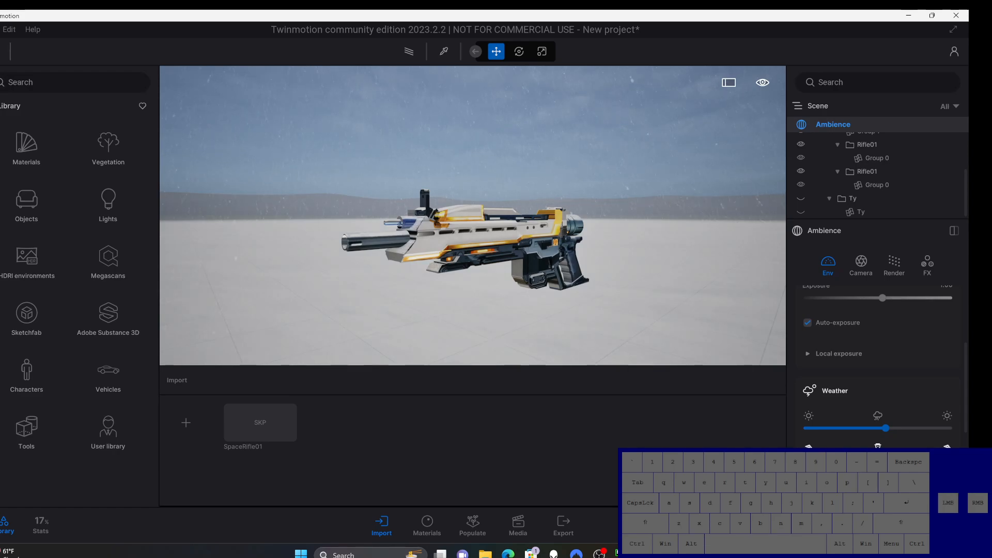
pyautogui.click(914, 460)
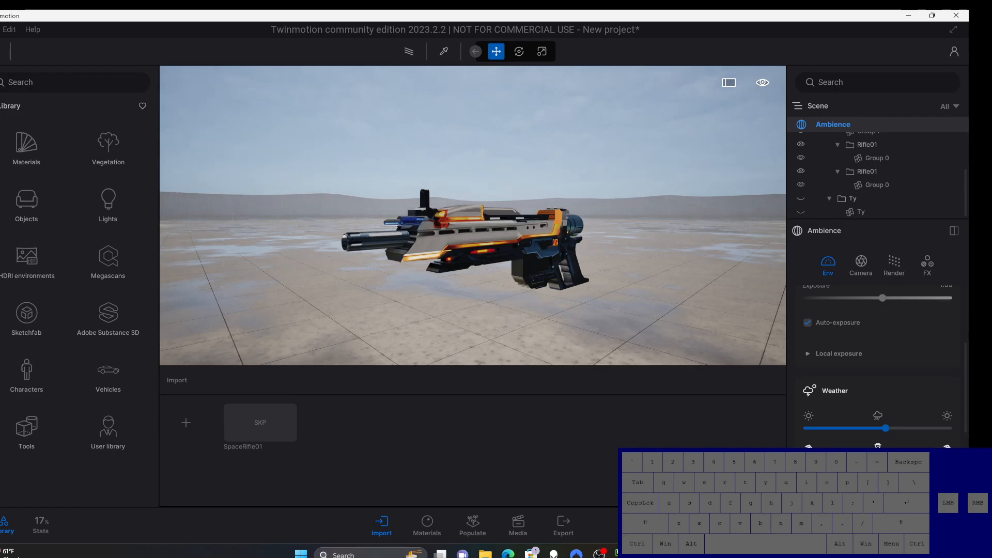
pyautogui.moveTo(883, 429); pyautogui.dragTo(806, 435)
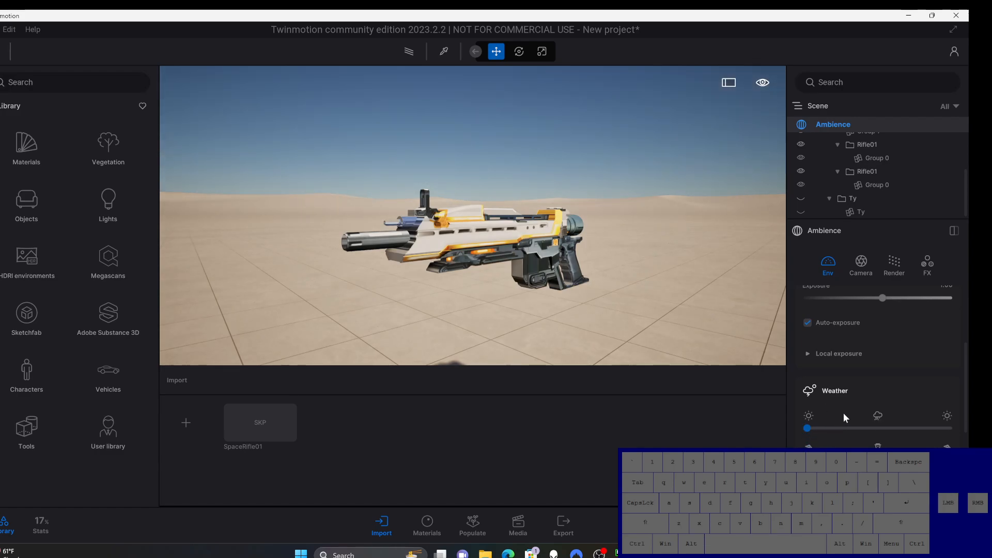
# Step: Rotate the scene's north direction in the Location settings to change how sunlight falls on the rifle
pyautogui.scroll(-3, 843, 413)
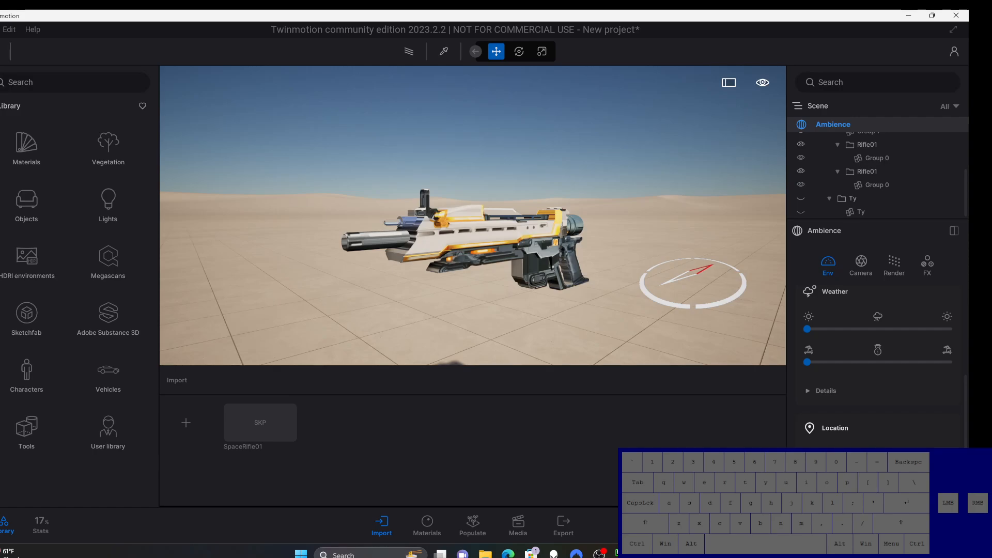
pyautogui.moveTo(847, 476); pyautogui.dragTo(783, 393)
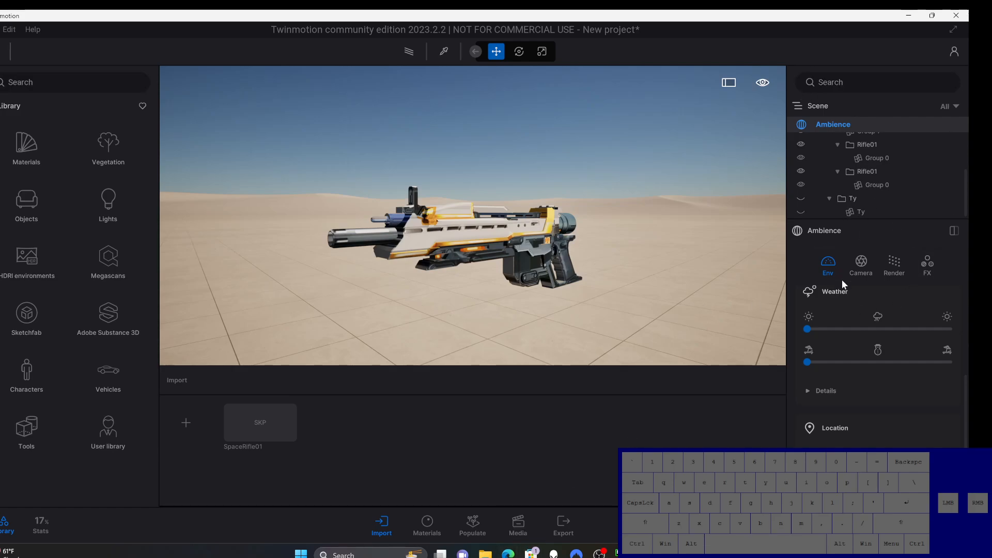
# Step: Try a wide 124° camera field of view and check how it distorts the rifle at close range
pyautogui.click(861, 266)
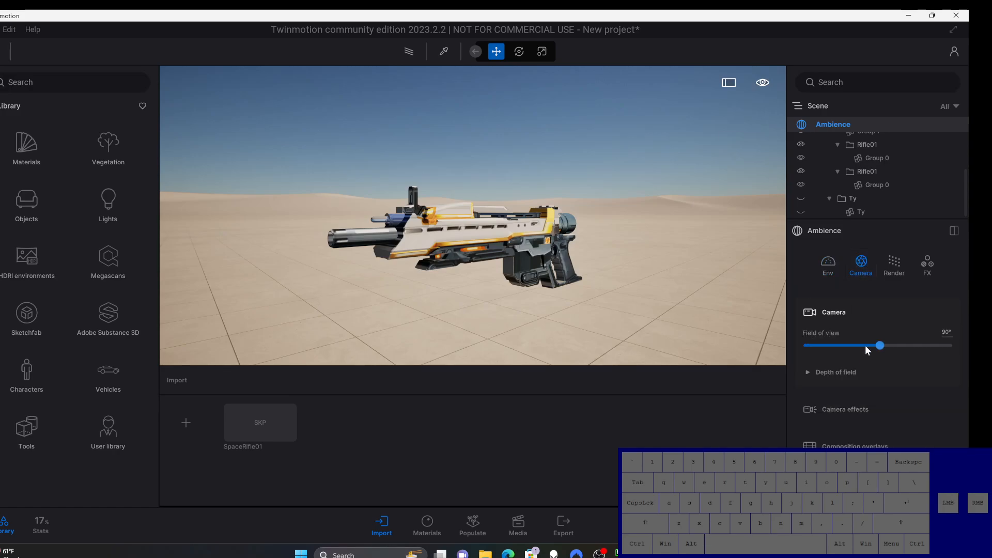
pyautogui.moveTo(878, 345); pyautogui.dragTo(909, 346)
pyautogui.scroll(5, 504, 238)
pyautogui.scroll(-2, 505, 239)
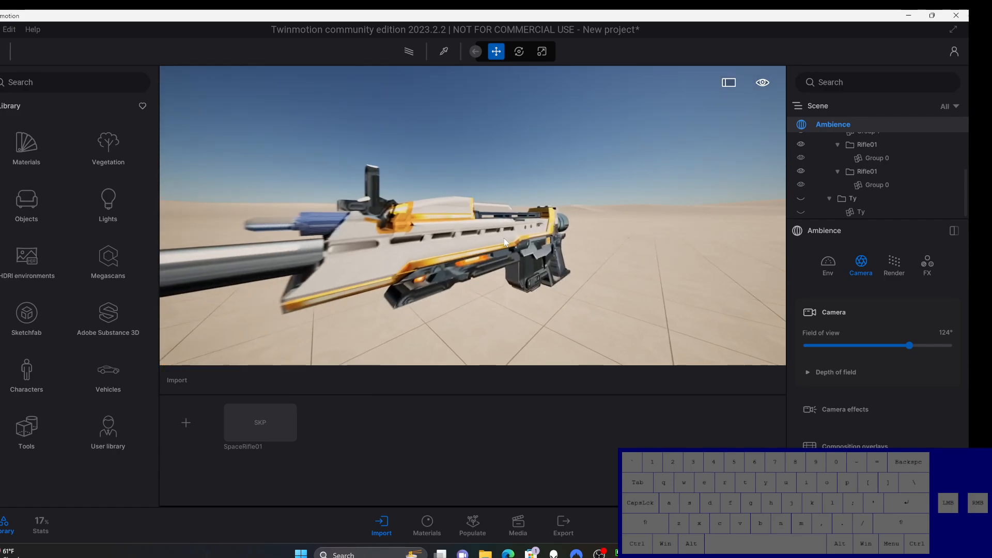
pyautogui.scroll(-3, 504, 238)
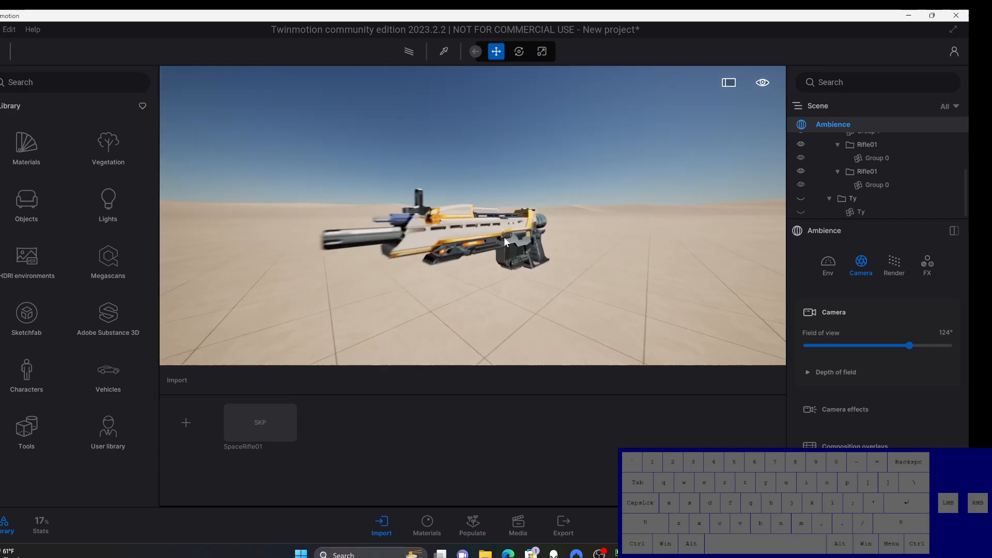
# Step: Set the camera field of view to 68° and check the rifle's perspective from the front three-quarter angle
pyautogui.moveTo(907, 348); pyautogui.dragTo(860, 346)
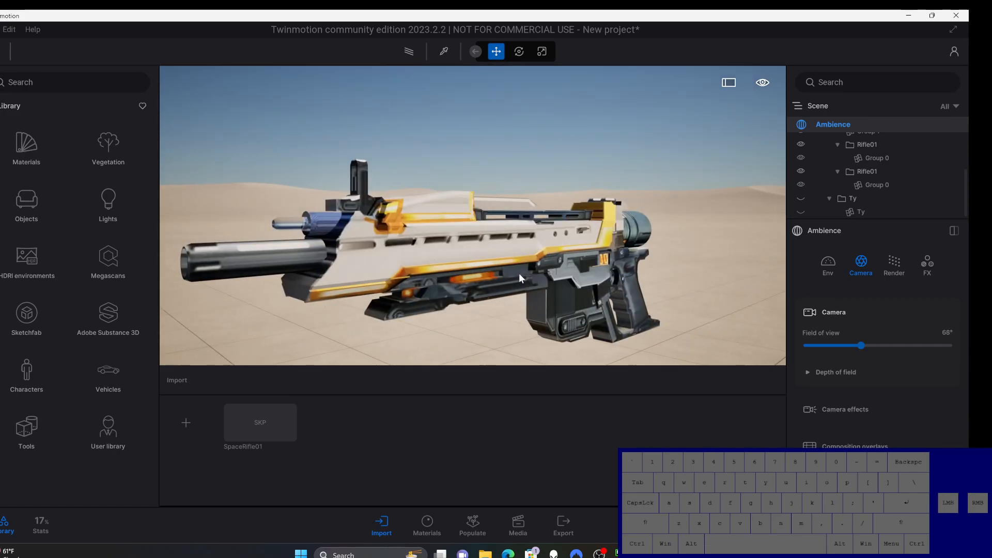
pyautogui.scroll(-4, 519, 278)
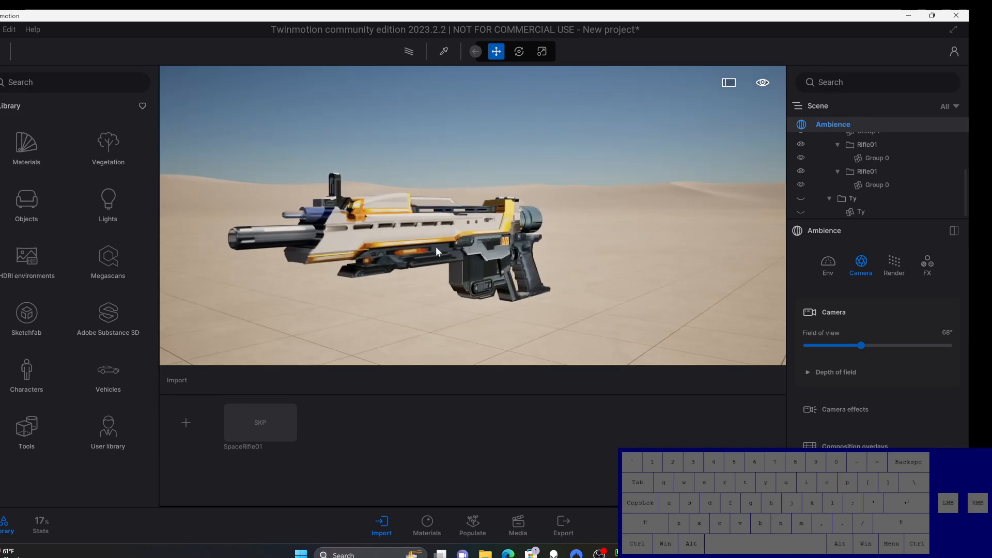
pyautogui.moveTo(435, 246); pyautogui.dragTo(520, 257, button='middle')
pyautogui.scroll(-1, 435, 247)
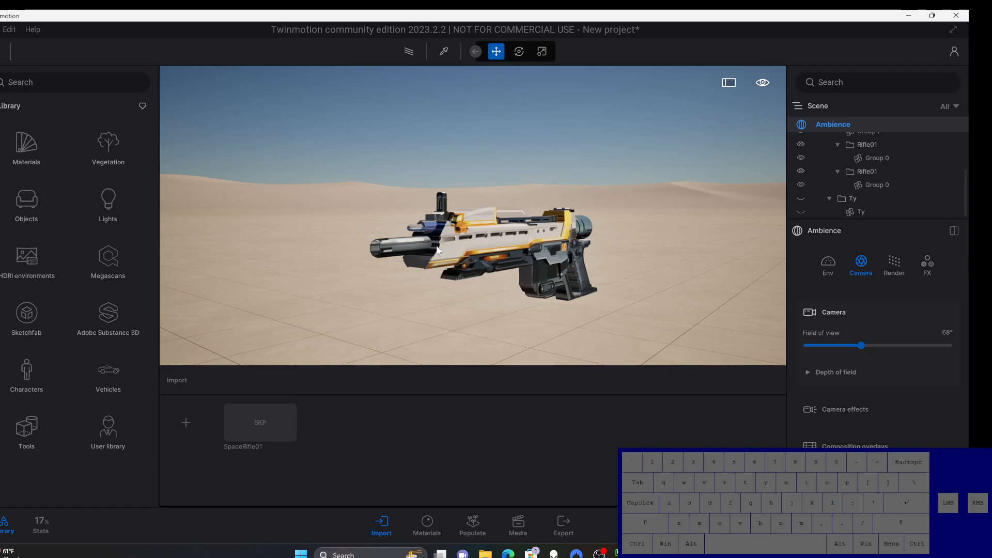
pyautogui.moveTo(494, 237)
pyautogui.mouseDown(button='right')
pyautogui.moveTo(426, 240)
pyautogui.moveTo(501, 235)
pyautogui.mouseUp(button='right')
pyautogui.moveTo(523, 275); pyautogui.dragTo(537, 242, button='right')
pyautogui.moveTo(531, 238); pyautogui.dragTo(553, 254, button='middle')
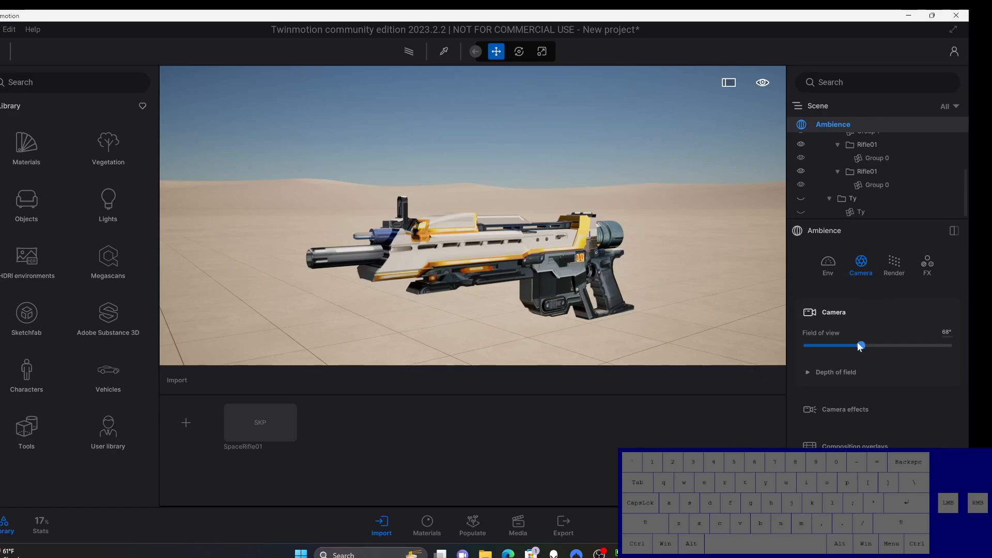
# Step: Set the camera field of view to 57° and frame the whole rifle in a front three-quarter view
pyautogui.moveTo(859, 345); pyautogui.dragTo(851, 345)
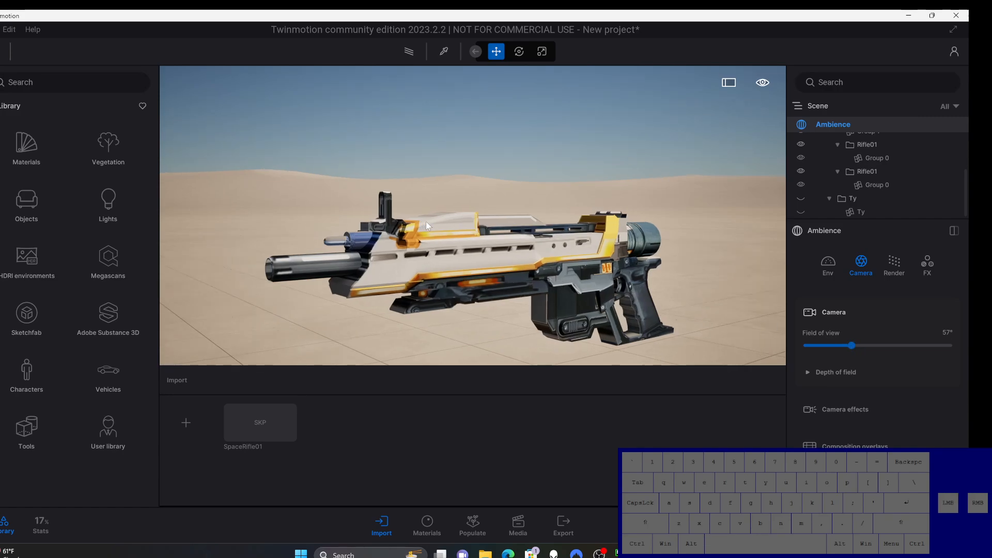
pyautogui.scroll(-2, 488, 260)
pyautogui.scroll(-2, 501, 255)
pyautogui.moveTo(510, 253); pyautogui.dragTo(488, 250, button='middle')
pyautogui.moveTo(511, 255); pyautogui.dragTo(638, 271, button='right')
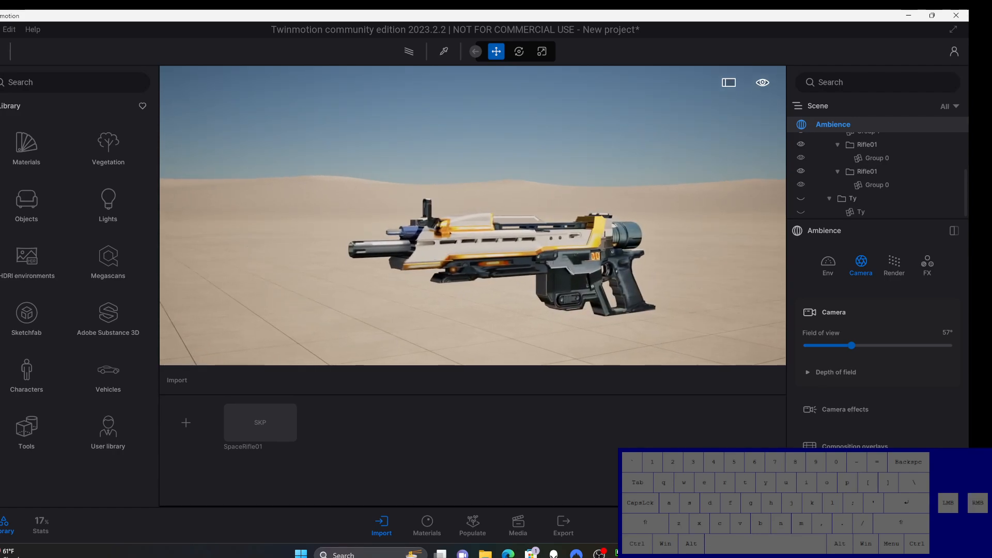
pyautogui.moveTo(637, 271); pyautogui.dragTo(625, 274, button='middle')
pyautogui.moveTo(563, 254); pyautogui.dragTo(458, 235, button='right')
pyautogui.moveTo(604, 255)
pyautogui.mouseDown(button='middle')
pyautogui.moveTo(502, 255)
pyautogui.moveTo(605, 257)
pyautogui.mouseUp(button='middle')
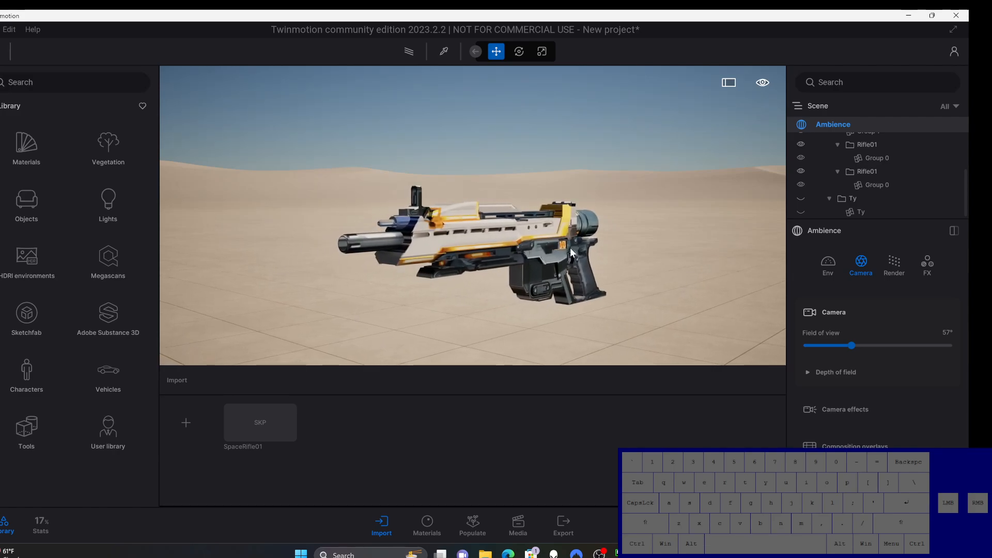
pyautogui.moveTo(570, 247); pyautogui.dragTo(607, 250, button='right')
pyautogui.scroll(3, 609, 254)
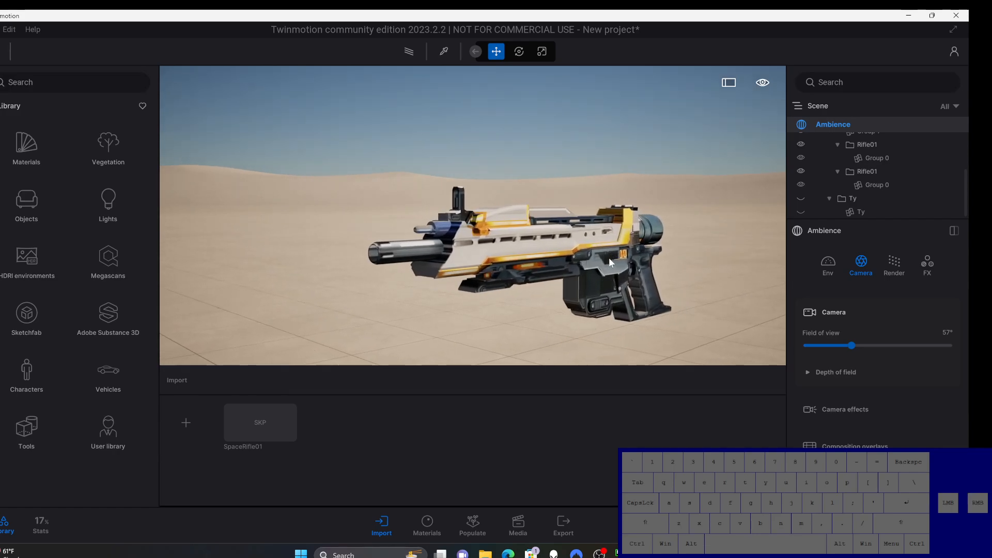
pyautogui.moveTo(608, 258)
pyautogui.mouseDown(button='middle')
pyautogui.moveTo(573, 266)
pyautogui.moveTo(605, 264)
pyautogui.moveTo(606, 252)
pyautogui.mouseUp(button='middle')
pyautogui.scroll(1, 606, 268)
pyautogui.scroll(1, 607, 269)
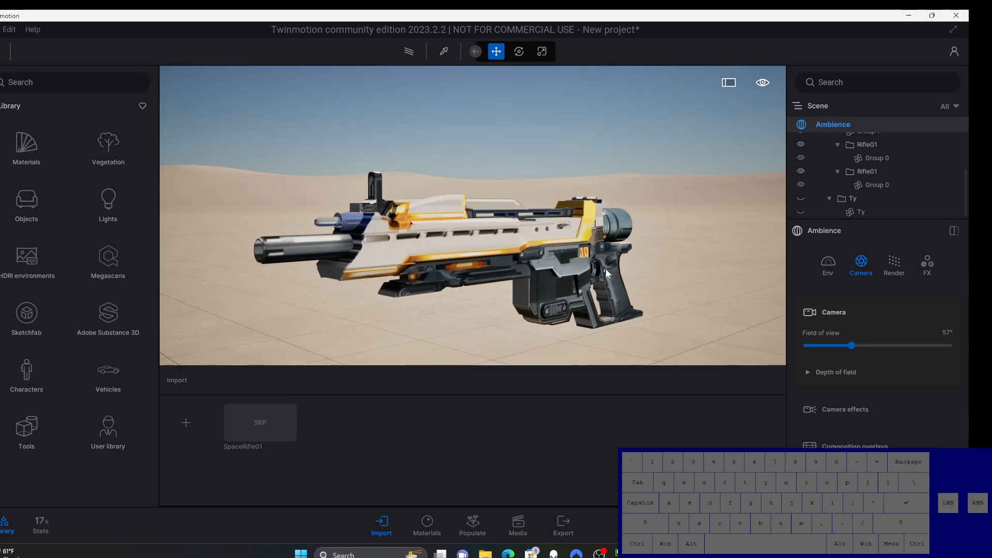
pyautogui.scroll(-2, 606, 269)
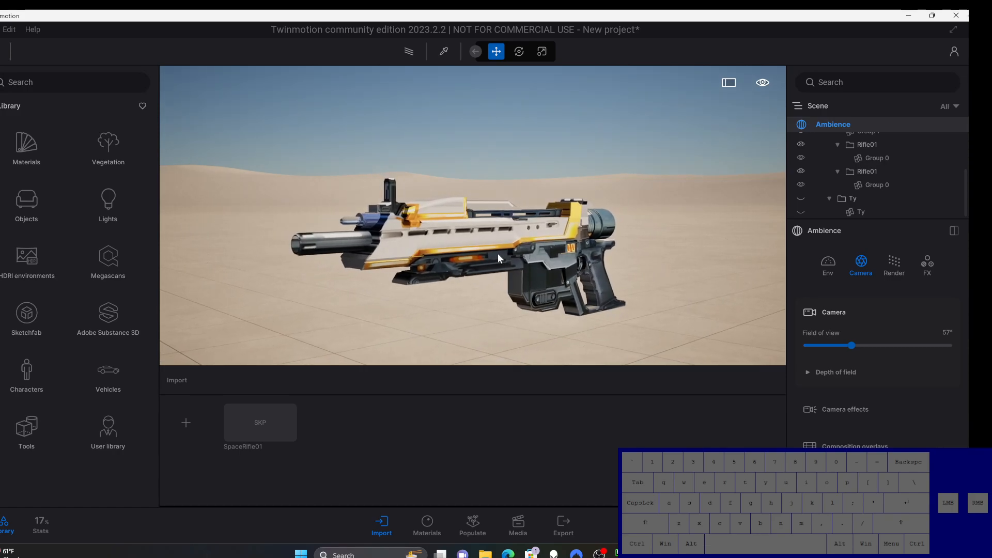
# Step: Frame the whole rifle in a front three-quarter view and save it as the first media image
pyautogui.moveTo(498, 253); pyautogui.dragTo(527, 256, button='right')
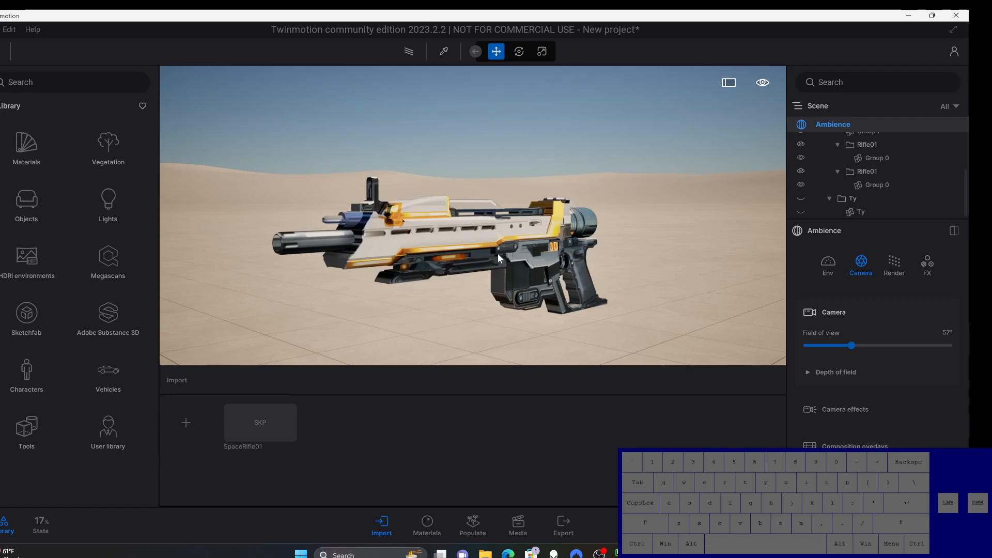
pyautogui.moveTo(497, 253); pyautogui.dragTo(546, 261, button='middle')
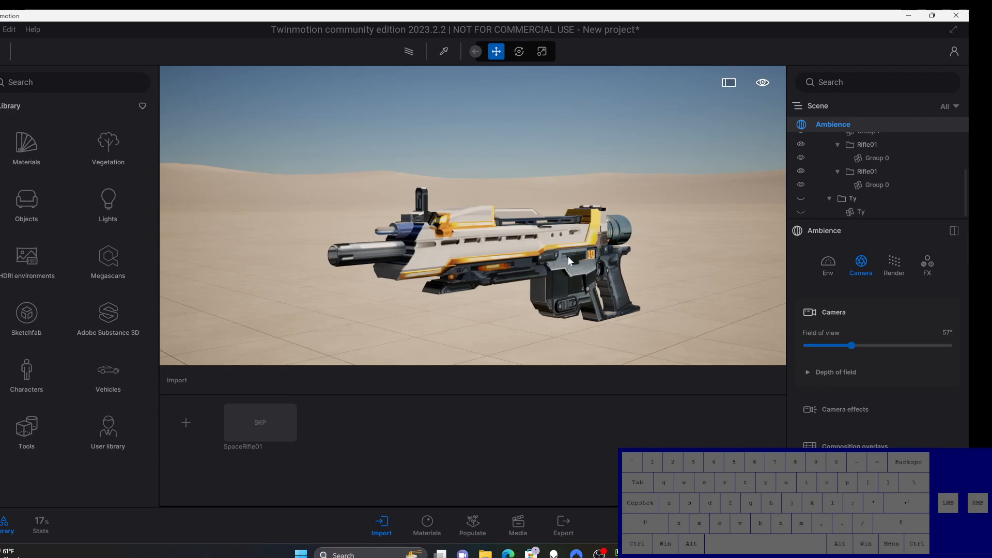
pyautogui.moveTo(568, 258); pyautogui.dragTo(568, 252, button='middle')
pyautogui.moveTo(230, 332); pyautogui.dragTo(229, 332, button='middle')
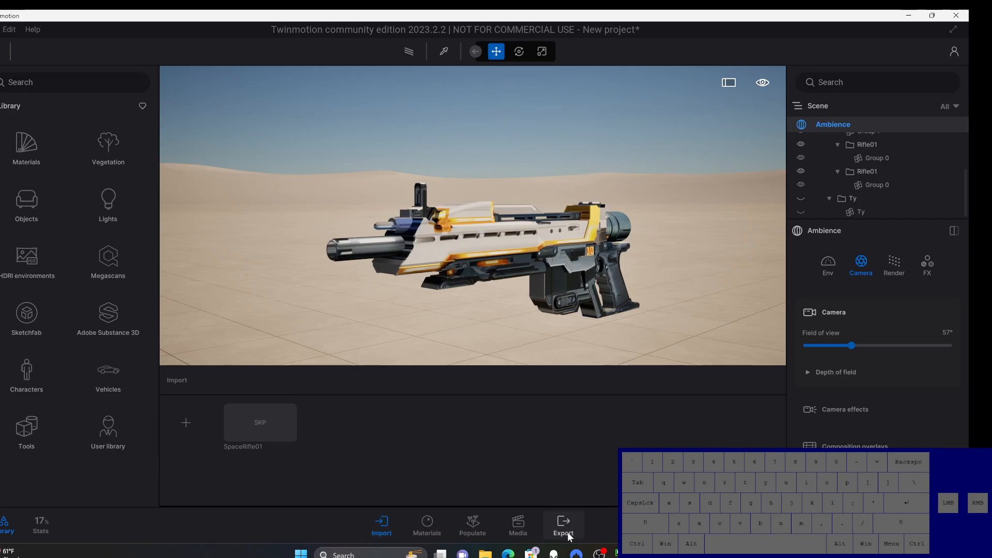
pyautogui.click(526, 523)
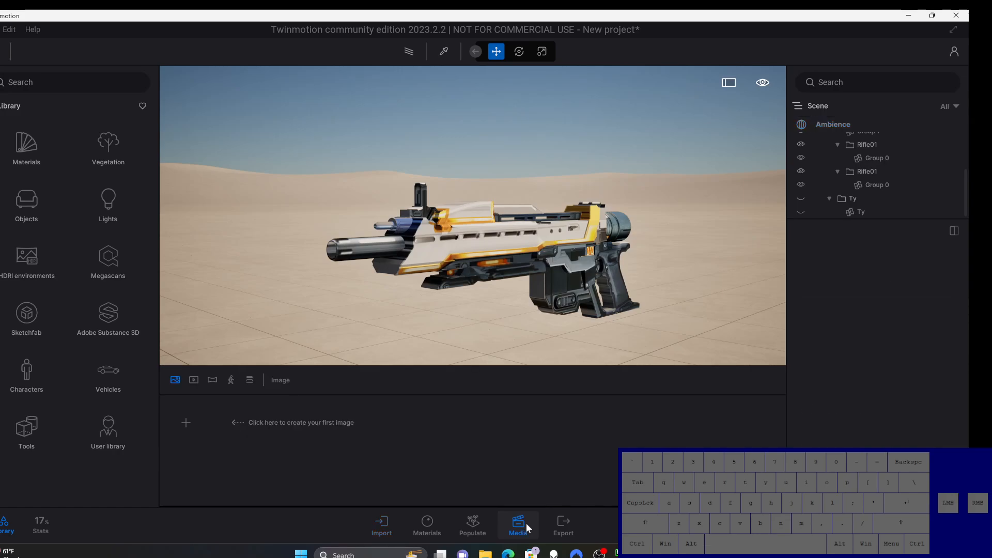
pyautogui.click(185, 423)
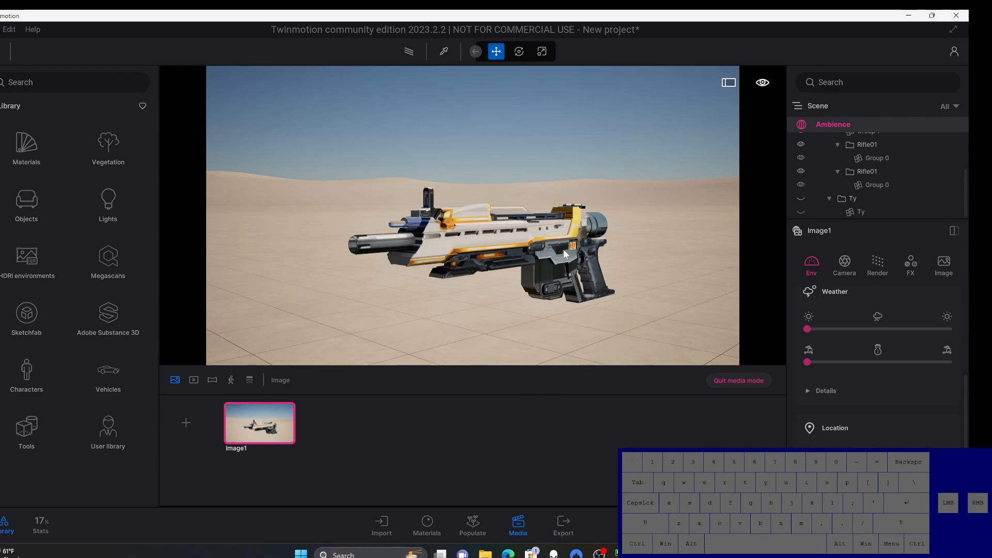
# Step: Bring the camera around the rifle's side to a rear three-quarter view showing the grip and scope
pyautogui.moveTo(564, 250); pyautogui.dragTo(620, 264, button='right')
pyautogui.moveTo(621, 264); pyautogui.dragTo(834, 280, button='middle')
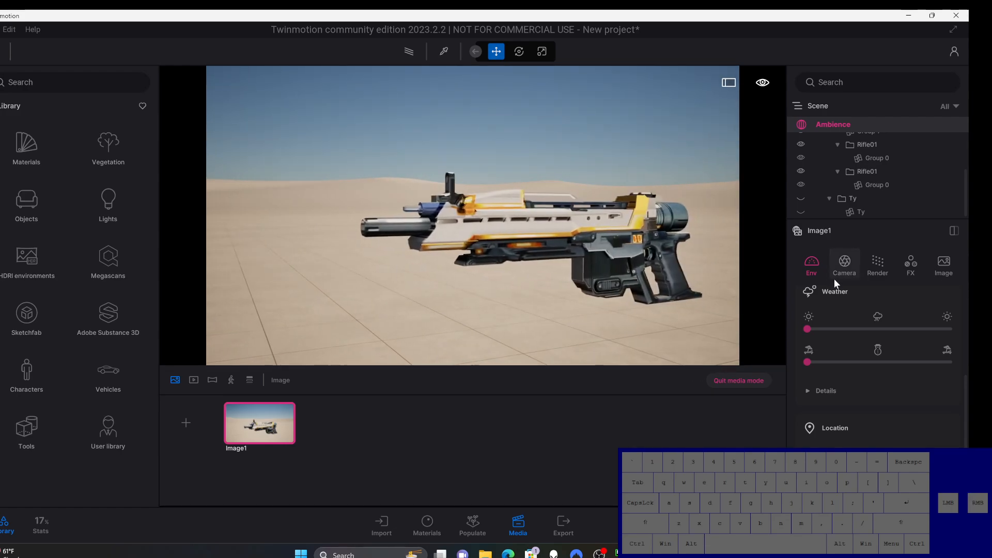
pyautogui.moveTo(597, 243); pyautogui.dragTo(622, 256, button='right')
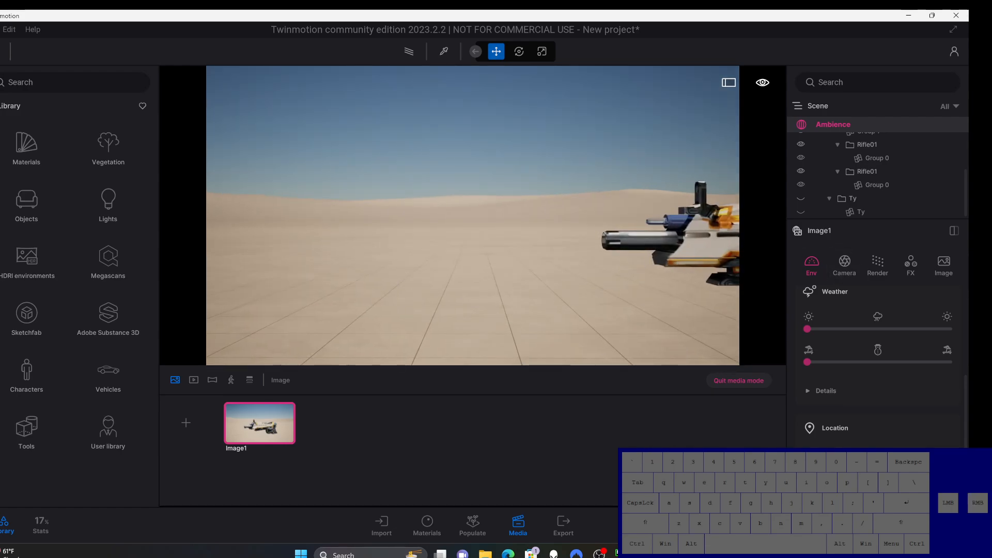
pyautogui.moveTo(602, 245); pyautogui.dragTo(729, 230, button='middle')
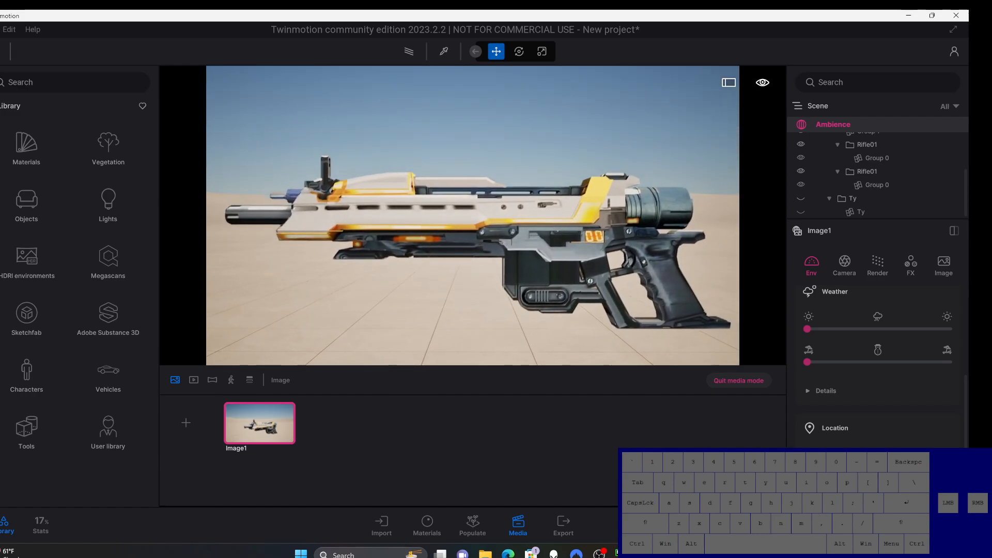
pyautogui.moveTo(640, 243); pyautogui.dragTo(648, 225, button='middle')
pyautogui.scroll(-3, 649, 224)
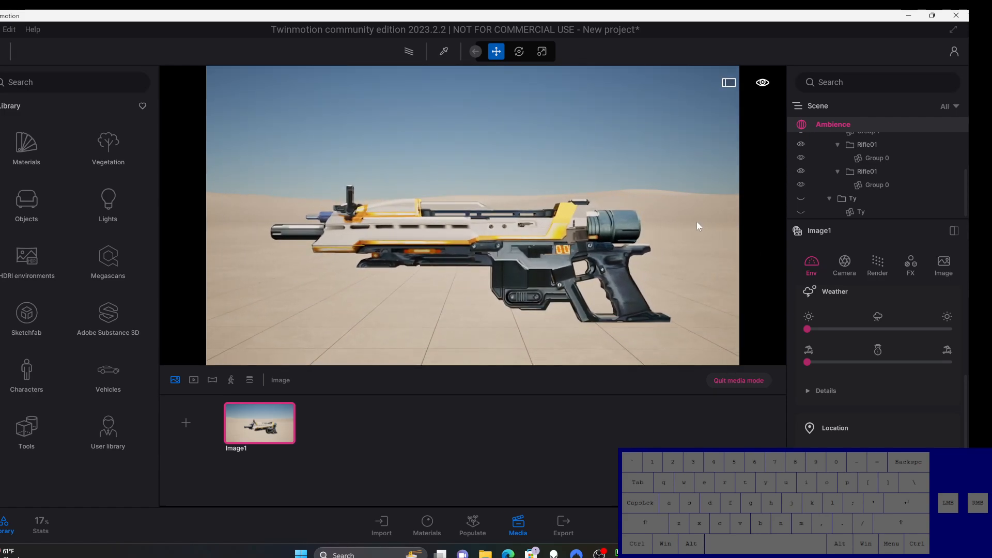
pyautogui.moveTo(697, 226); pyautogui.dragTo(743, 238, button='right')
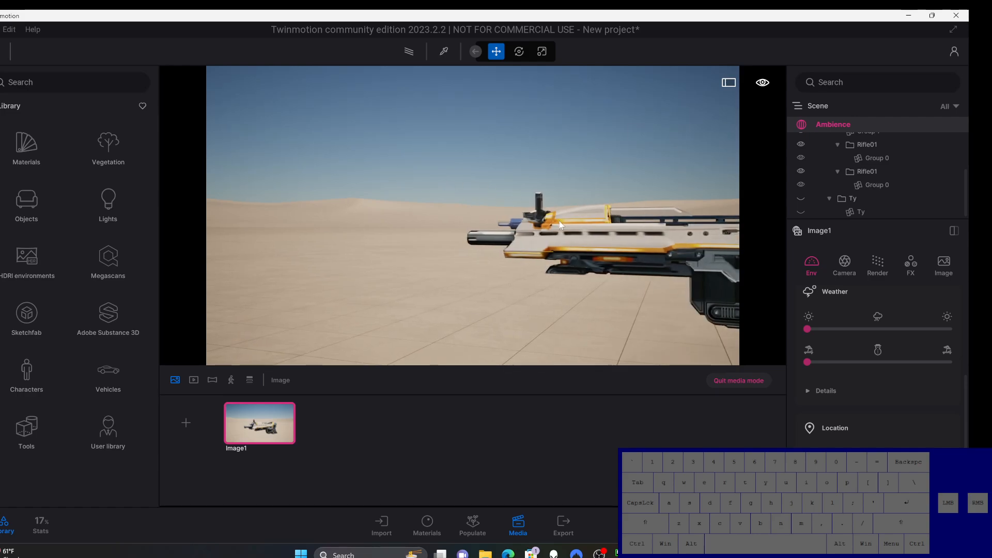
pyautogui.moveTo(588, 227); pyautogui.dragTo(649, 263, button='middle')
pyautogui.moveTo(613, 192); pyautogui.dragTo(564, 199, button='right')
pyautogui.moveTo(612, 193); pyautogui.dragTo(653, 173, button='middle')
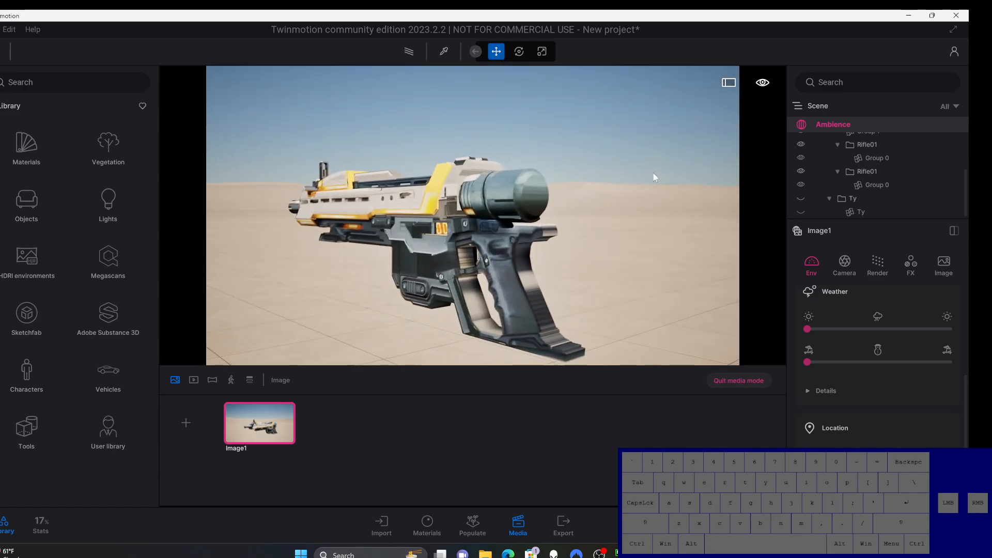
# Step: Center the whole rifle in the rear three-quarter view and save it as a second media image
pyautogui.moveTo(497, 231); pyautogui.dragTo(519, 212, button='right')
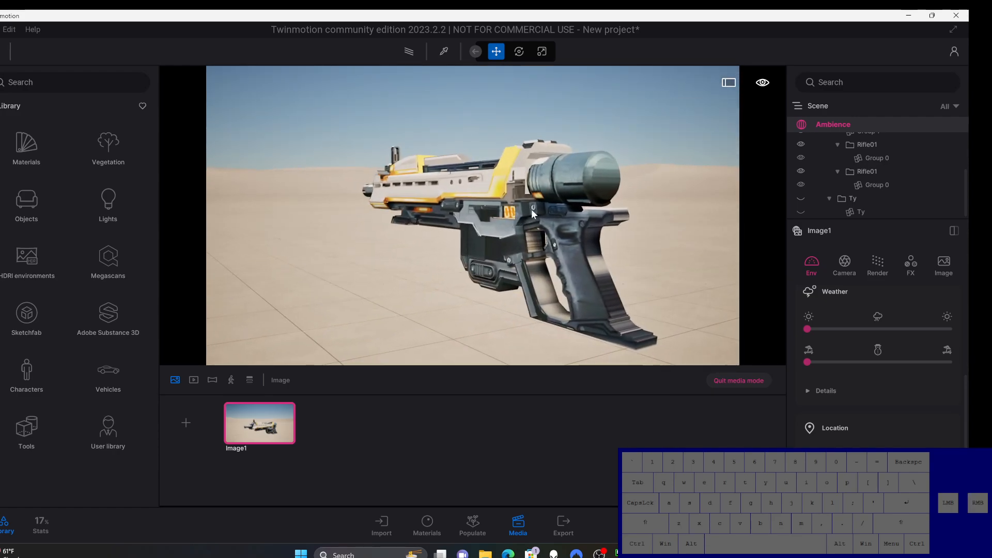
pyautogui.scroll(-1, 531, 209)
pyautogui.moveTo(528, 202); pyautogui.dragTo(529, 186, button='middle')
pyautogui.moveTo(529, 186); pyautogui.dragTo(575, 186, button='right')
pyautogui.moveTo(532, 196); pyautogui.dragTo(580, 197, button='middle')
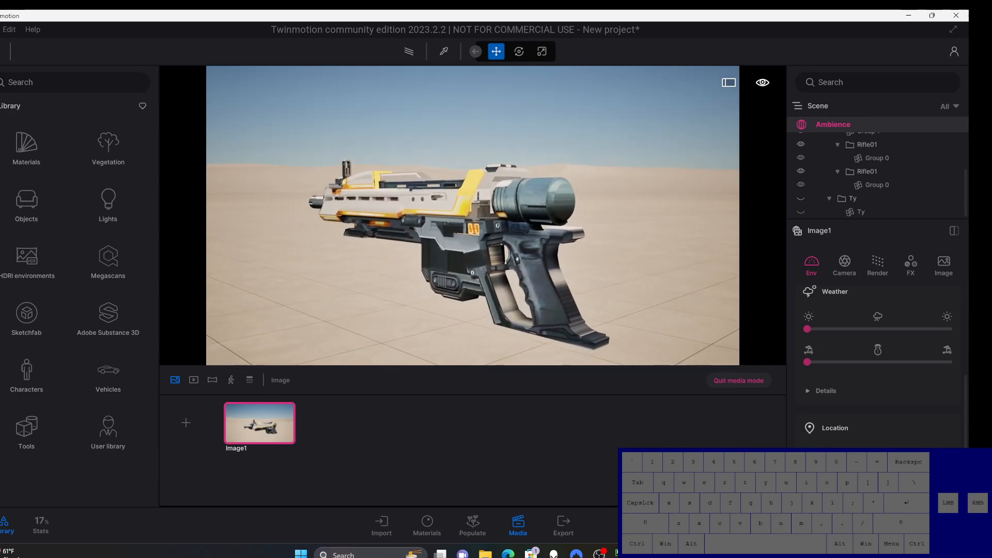
pyautogui.moveTo(396, 224); pyautogui.dragTo(416, 219, button='middle')
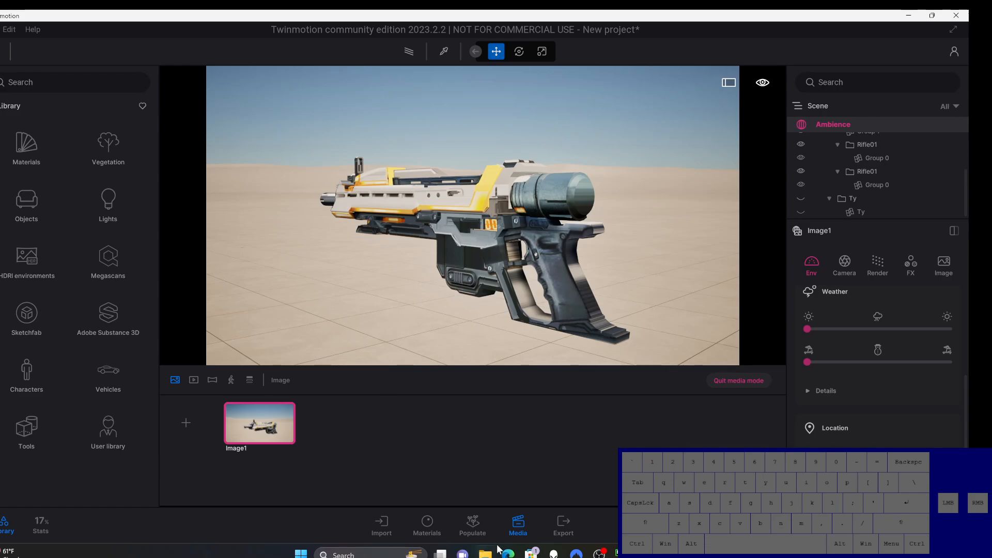
pyautogui.click(185, 423)
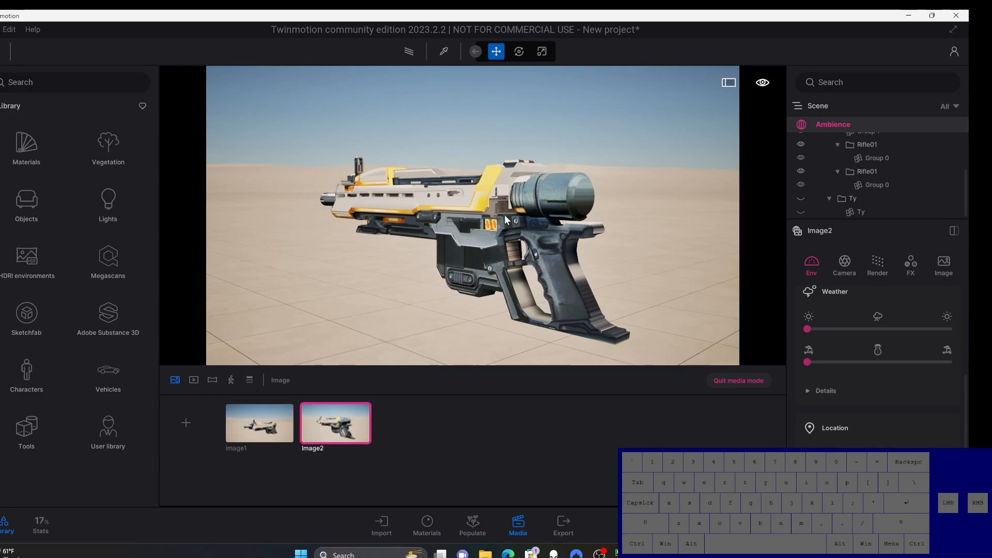
# Step: Place the camera behind and slightly above the rifle for a first-person shooter view down the barrel
pyautogui.moveTo(580, 209); pyautogui.dragTo(480, 209, button='right')
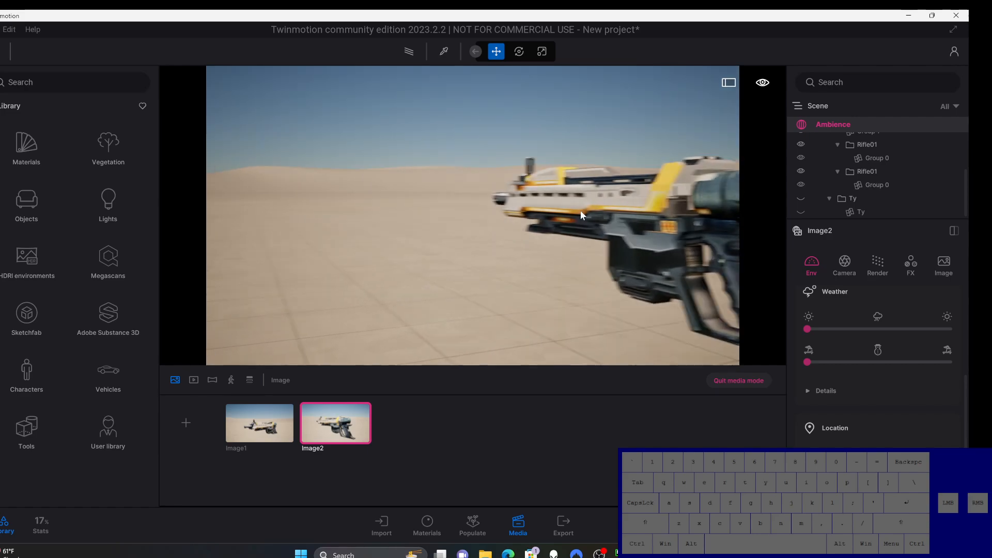
pyautogui.moveTo(638, 232); pyautogui.dragTo(522, 236, button='middle')
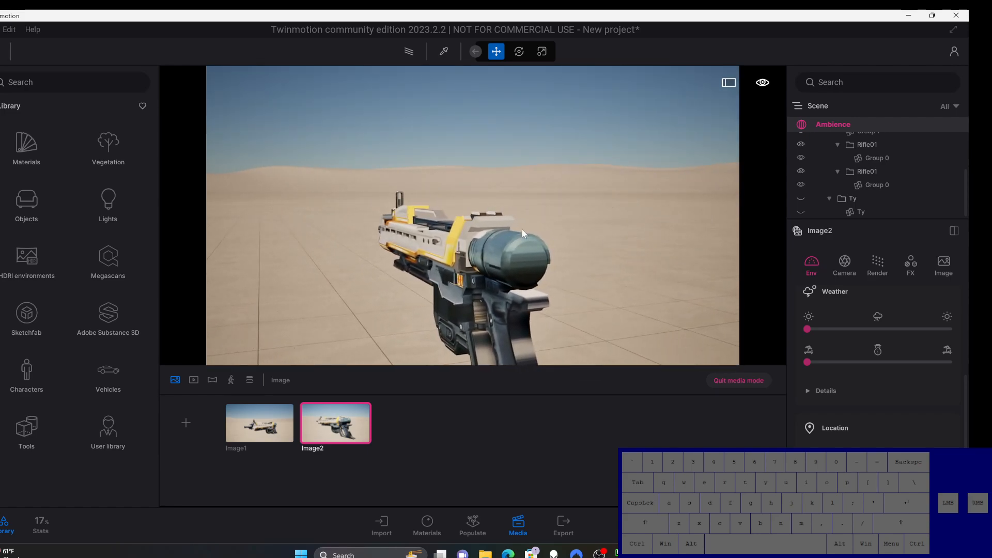
pyautogui.moveTo(627, 237); pyautogui.dragTo(585, 258, button='right')
pyautogui.moveTo(652, 244); pyautogui.dragTo(614, 292, button='middle')
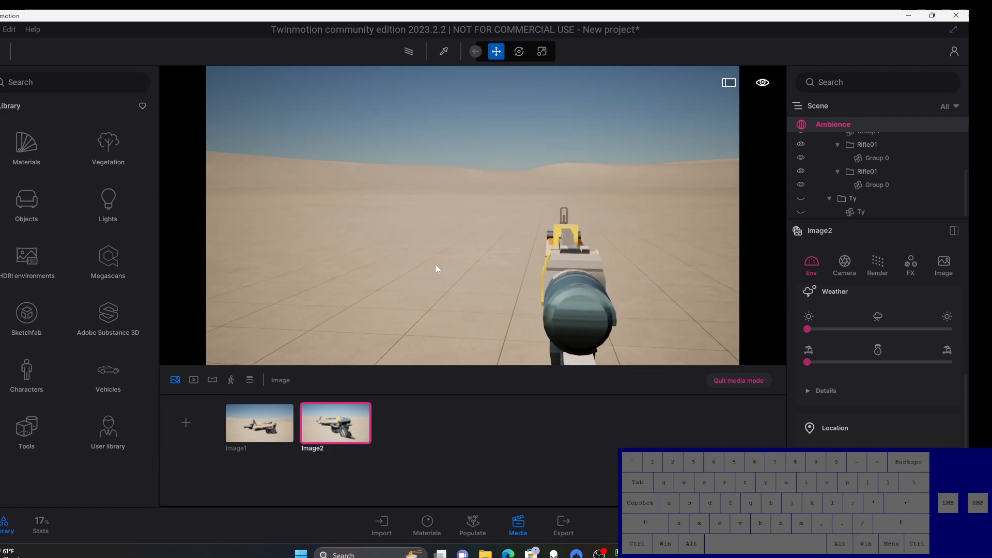
pyautogui.moveTo(435, 266); pyautogui.dragTo(498, 266, button='right')
pyautogui.moveTo(436, 266); pyautogui.dragTo(571, 225, button='middle')
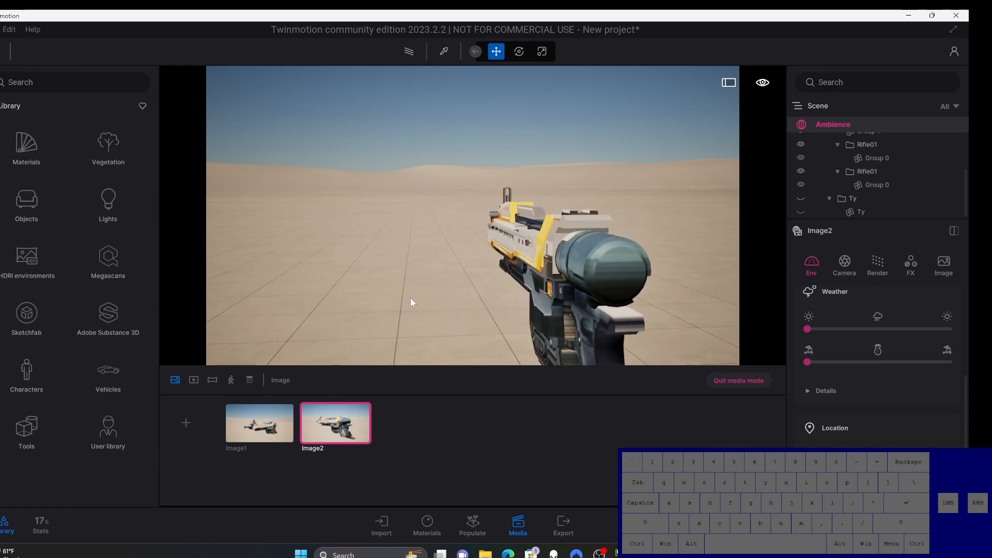
pyautogui.moveTo(423, 279); pyautogui.dragTo(415, 295, button='middle')
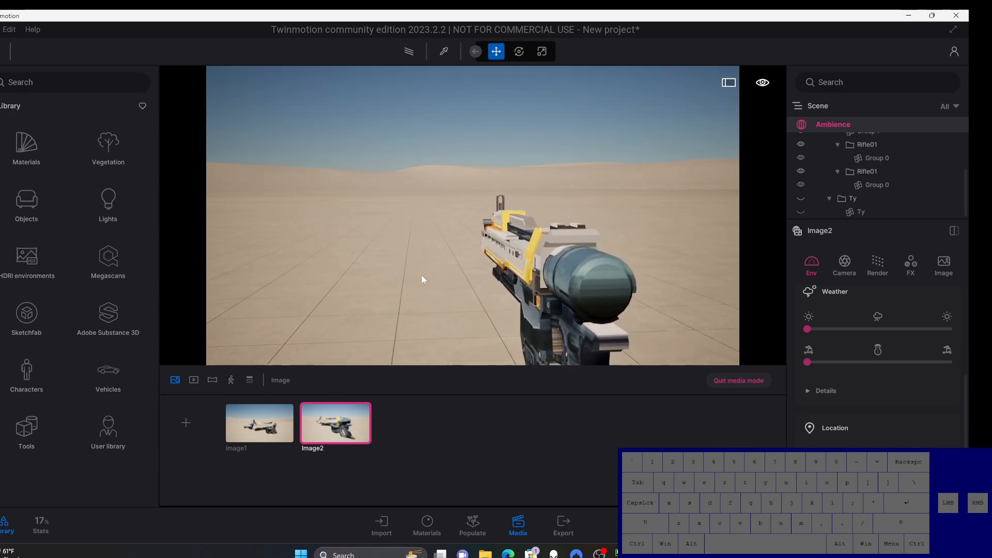
# Step: Refine the first-person framing with the rifle at the lower right of the shot and save it as a third media image
pyautogui.moveTo(423, 279); pyautogui.dragTo(425, 279, button='right')
pyautogui.moveTo(489, 279); pyautogui.dragTo(426, 279, button='right')
pyautogui.moveTo(546, 269); pyautogui.dragTo(491, 286, button='middle')
pyautogui.moveTo(545, 269); pyautogui.dragTo(612, 259, button='right')
pyautogui.moveTo(545, 269); pyautogui.dragTo(623, 267, button='middle')
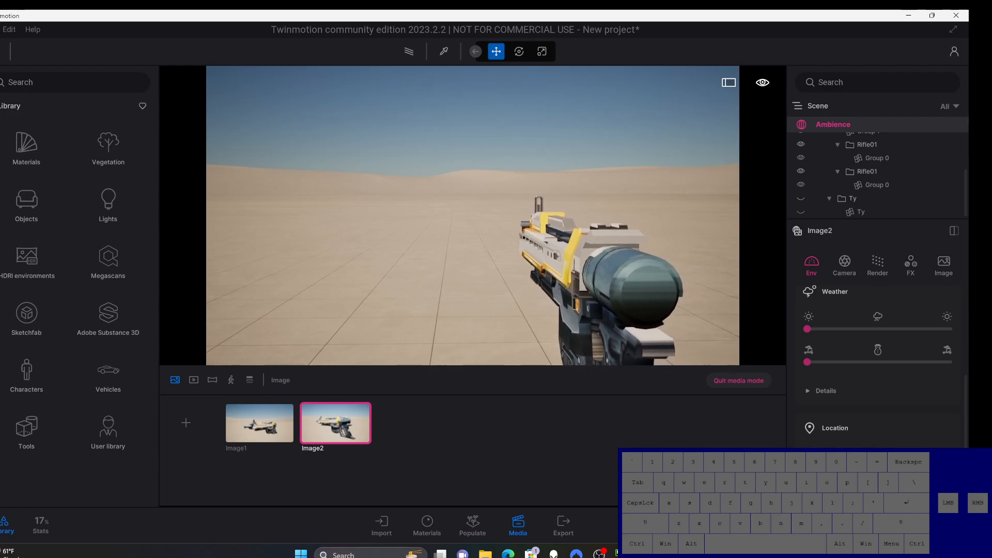
pyautogui.moveTo(405, 274)
pyautogui.mouseDown(button='right')
pyautogui.moveTo(416, 267)
pyautogui.moveTo(405, 279)
pyautogui.mouseUp(button='right')
pyautogui.moveTo(406, 274); pyautogui.dragTo(401, 275, button='middle')
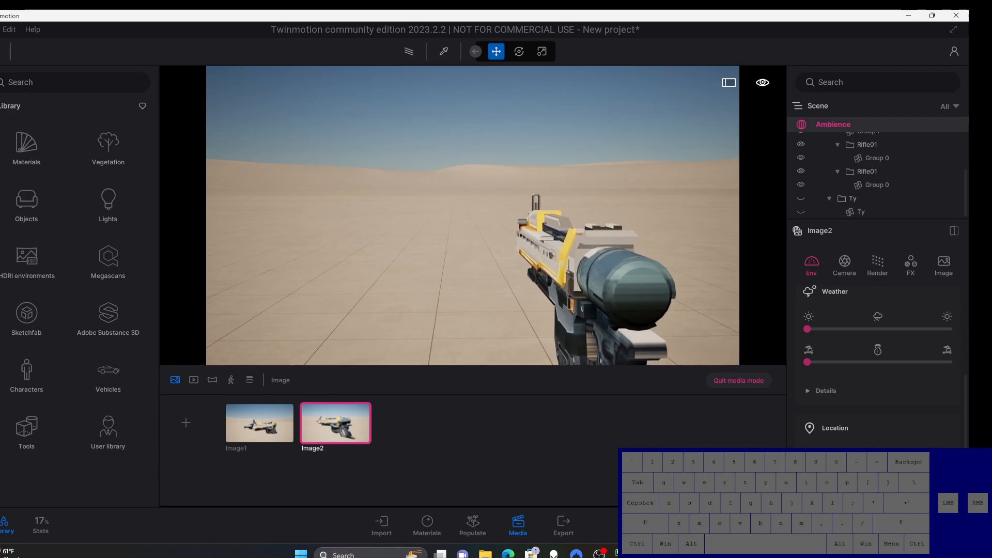
pyautogui.moveTo(463, 272); pyautogui.dragTo(440, 290, button='right')
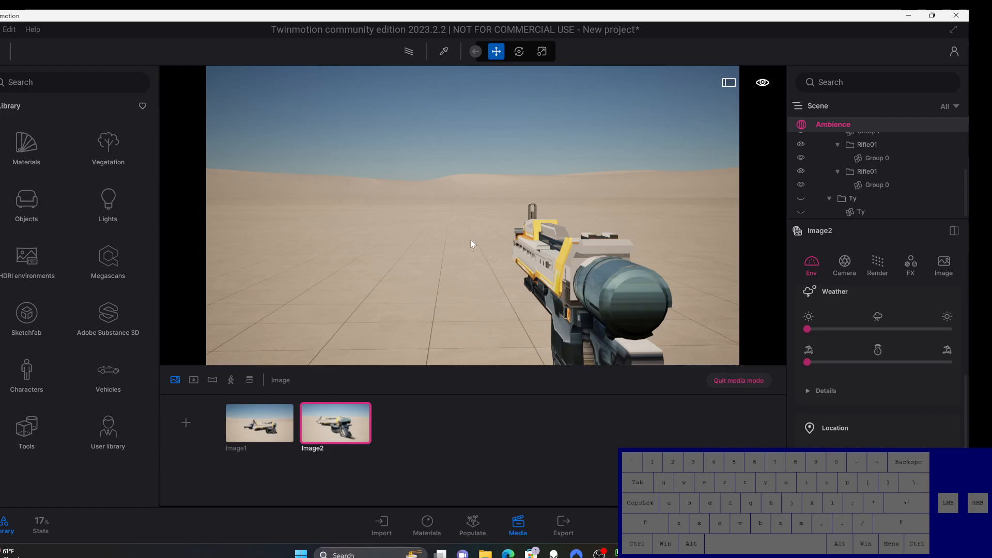
pyautogui.moveTo(471, 243)
pyautogui.mouseDown(button='right')
pyautogui.moveTo(463, 251)
pyautogui.moveTo(470, 239)
pyautogui.mouseUp(button='right')
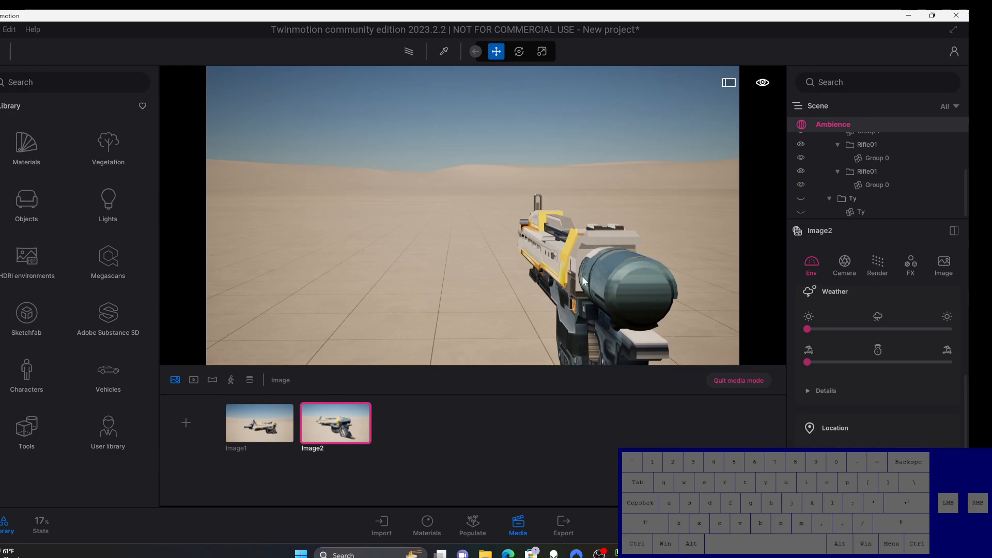
pyautogui.click(185, 422)
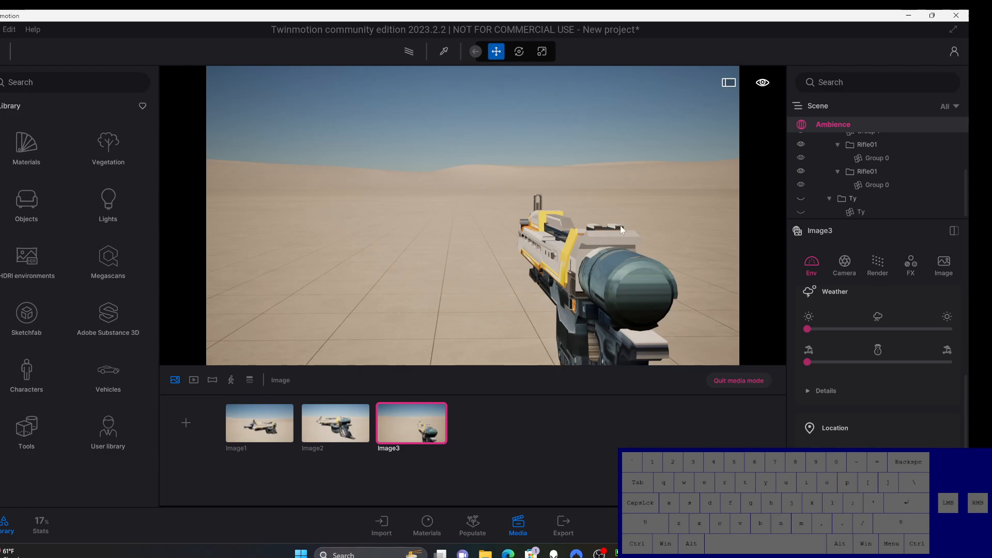
# Step: Browse the library's animated human characters for a suitable figure to add to the first-person shot
pyautogui.click(27, 375)
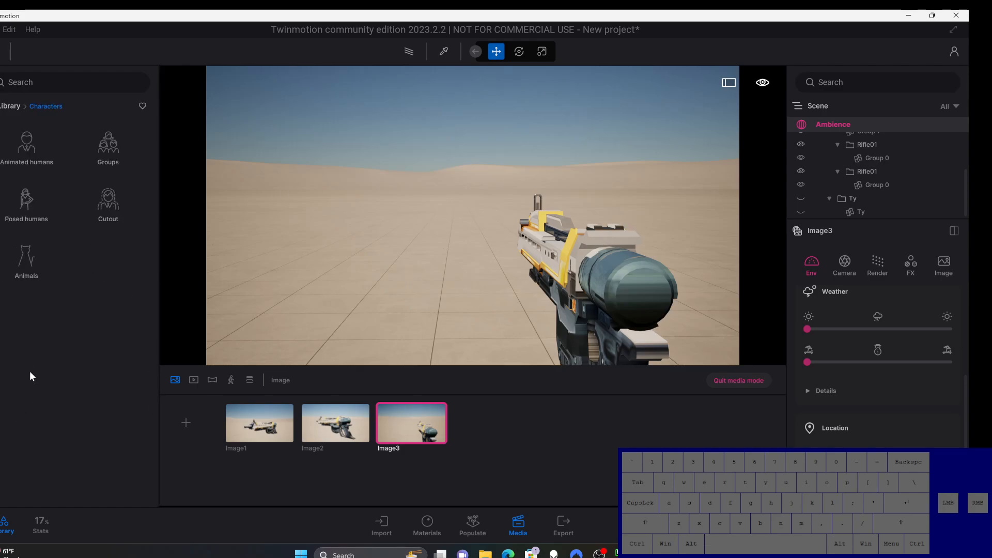
pyautogui.click(29, 150)
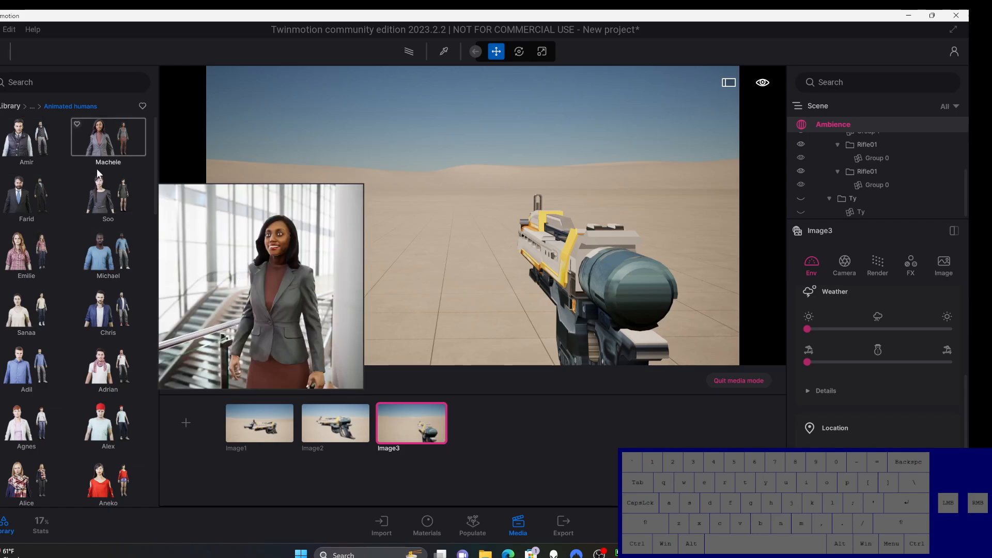
pyautogui.scroll(-1, 77, 376)
pyautogui.scroll(-1, 75, 377)
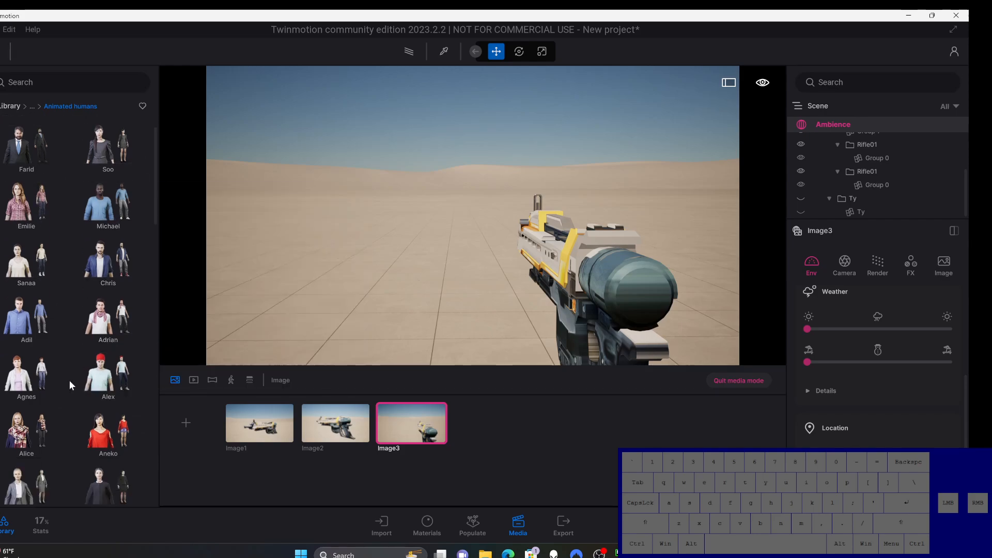
pyautogui.scroll(-1, 28, 440)
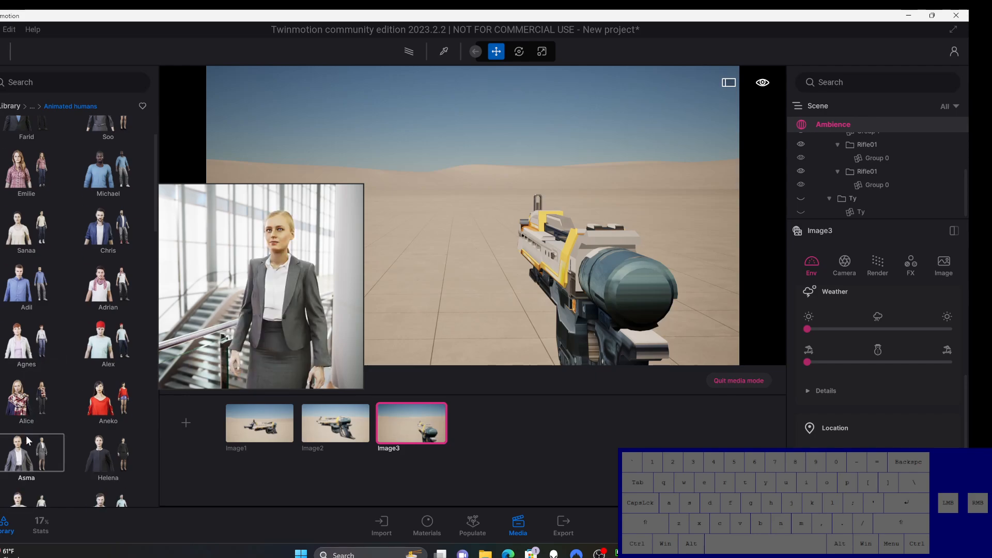
pyautogui.scroll(-2, 26, 435)
pyautogui.scroll(-3, 25, 435)
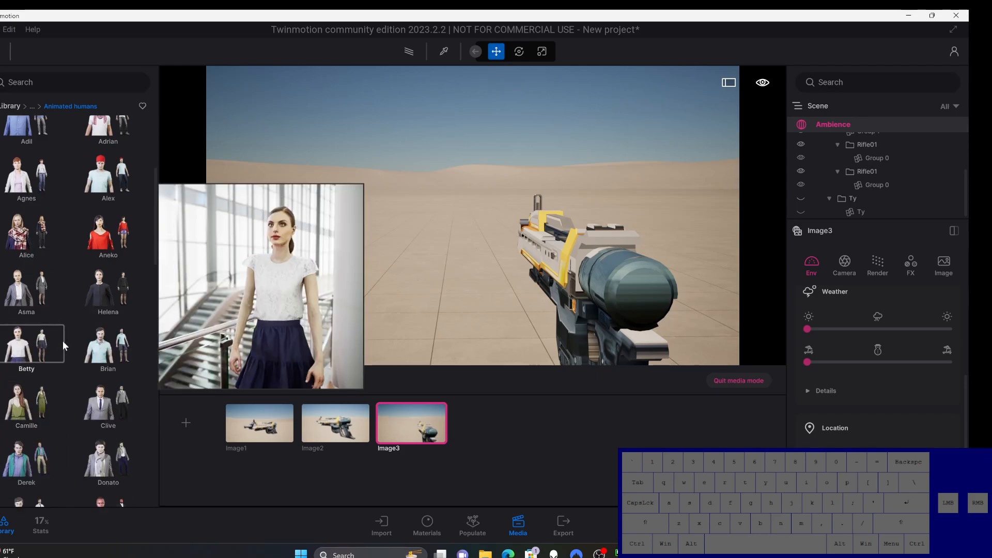
pyautogui.moveTo(37, 459)
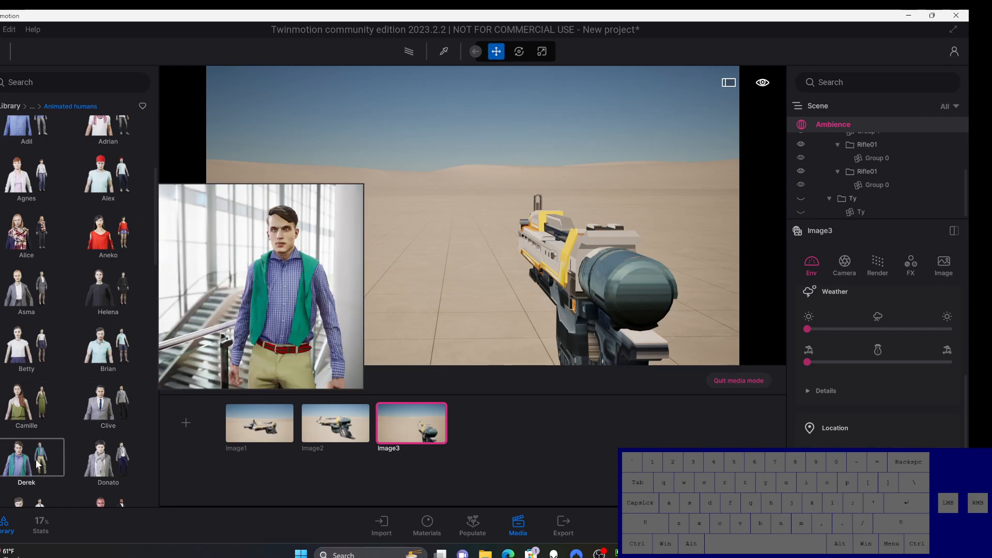
pyautogui.scroll(-4, 36, 465)
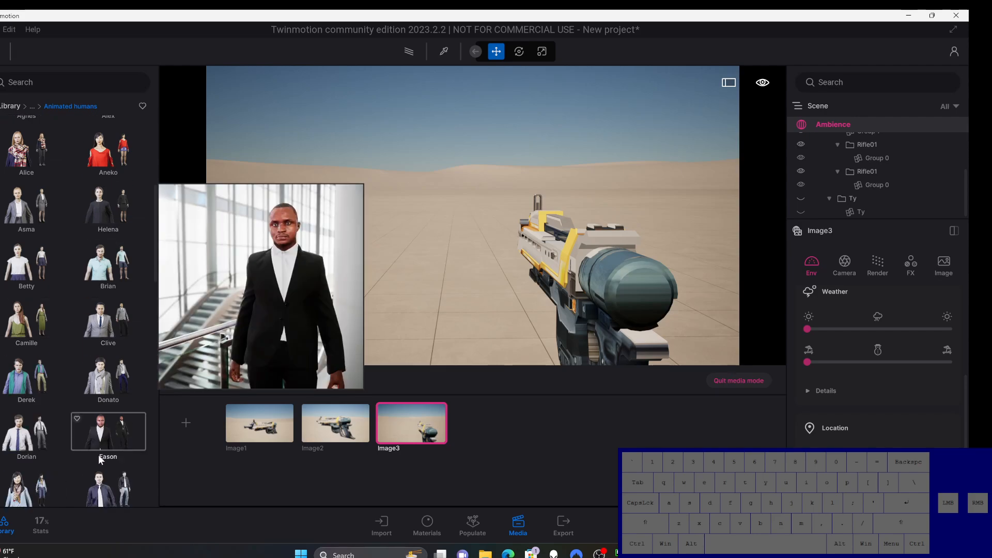
pyautogui.moveTo(95, 453)
pyautogui.scroll(-1, 61, 367)
pyautogui.moveTo(15, 373)
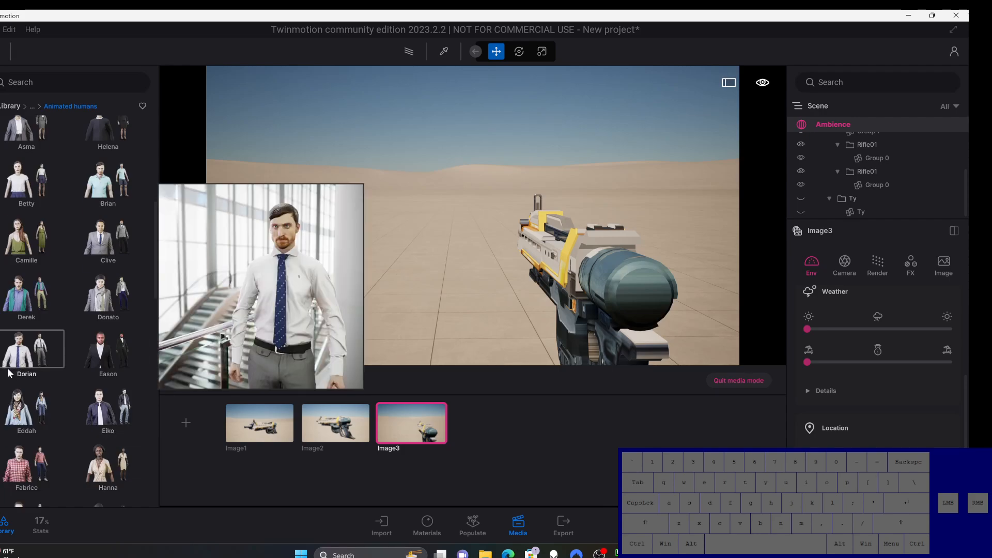
pyautogui.scroll(-2, 81, 432)
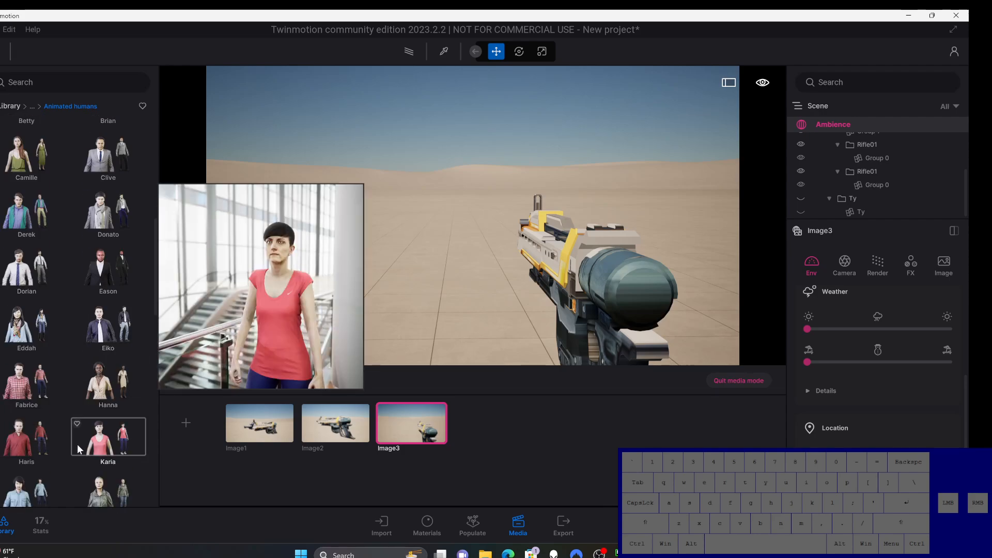
pyautogui.scroll(-2, 76, 450)
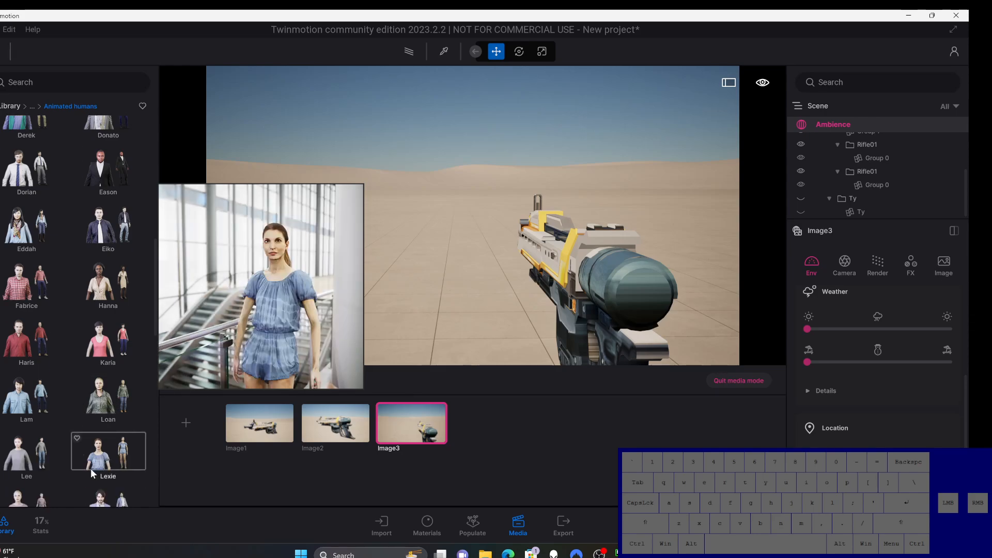
pyautogui.scroll(-5, 89, 466)
pyautogui.scroll(-1, 86, 466)
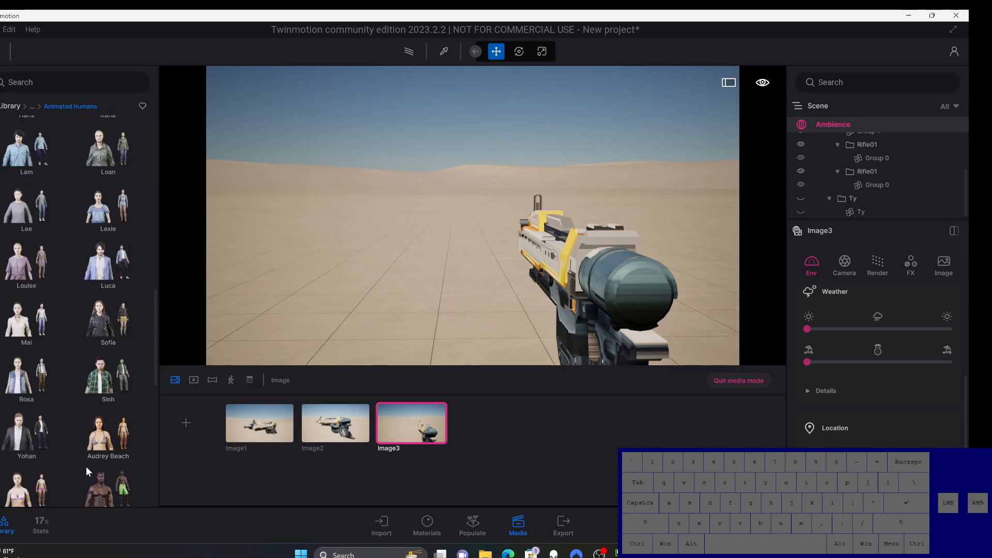
# Step: Place the Yohan animated character on the desert ground in front of the rifle, just beside its muzzle
pyautogui.moveTo(22, 438)
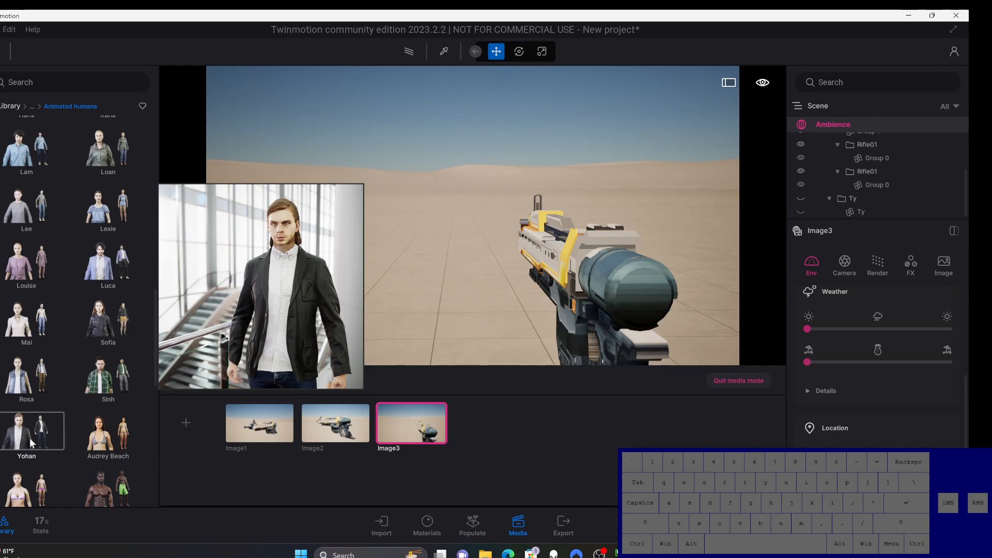
pyautogui.click(28, 440)
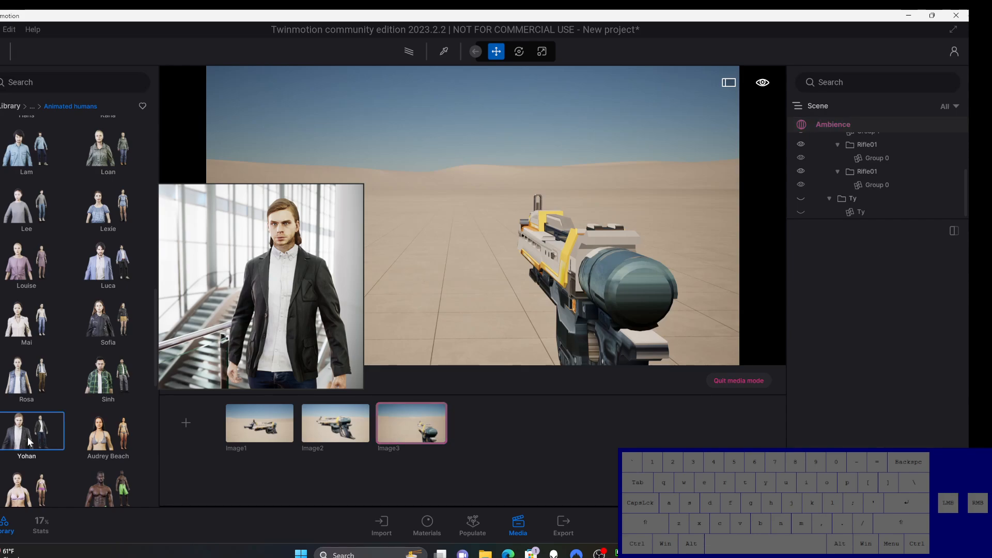
pyautogui.moveTo(55, 427); pyautogui.dragTo(484, 257)
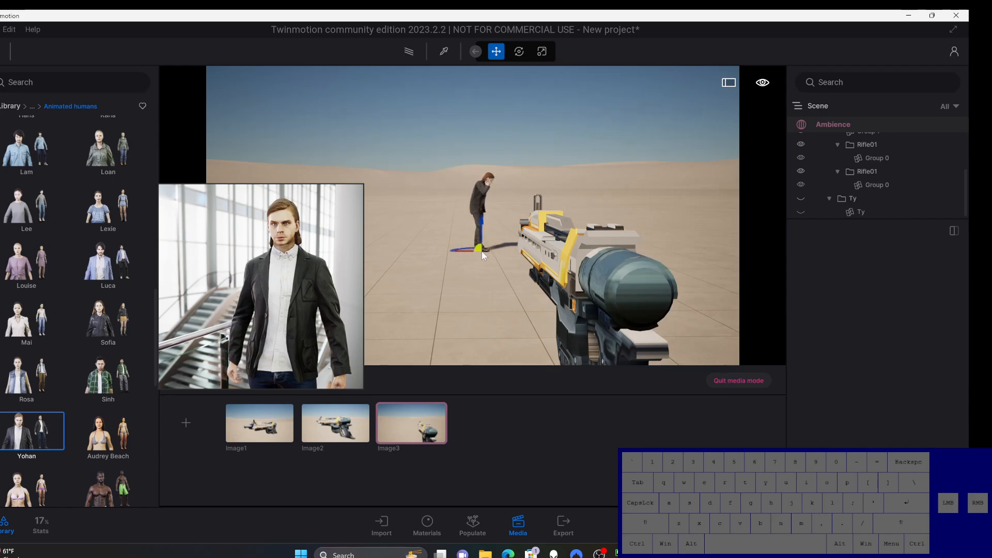
pyautogui.click(483, 253)
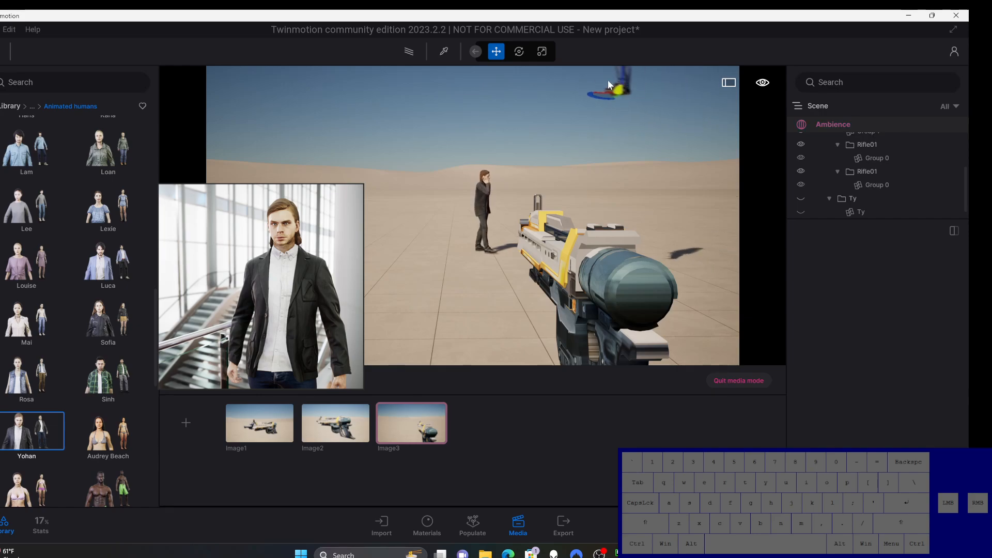
# Step: Rotate the placed Yohan character about its vertical axis so it turns toward the camera
pyautogui.click(524, 47)
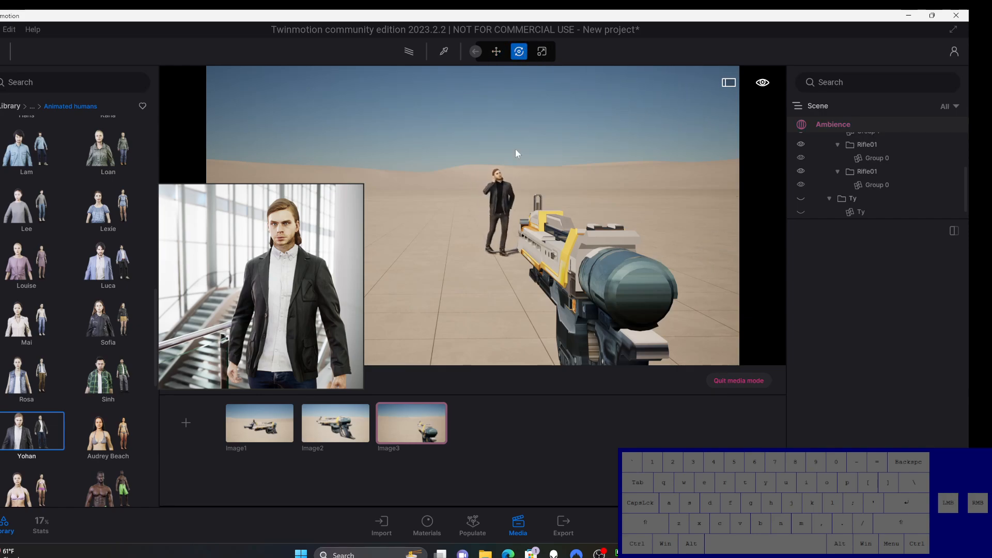
pyautogui.click(509, 197)
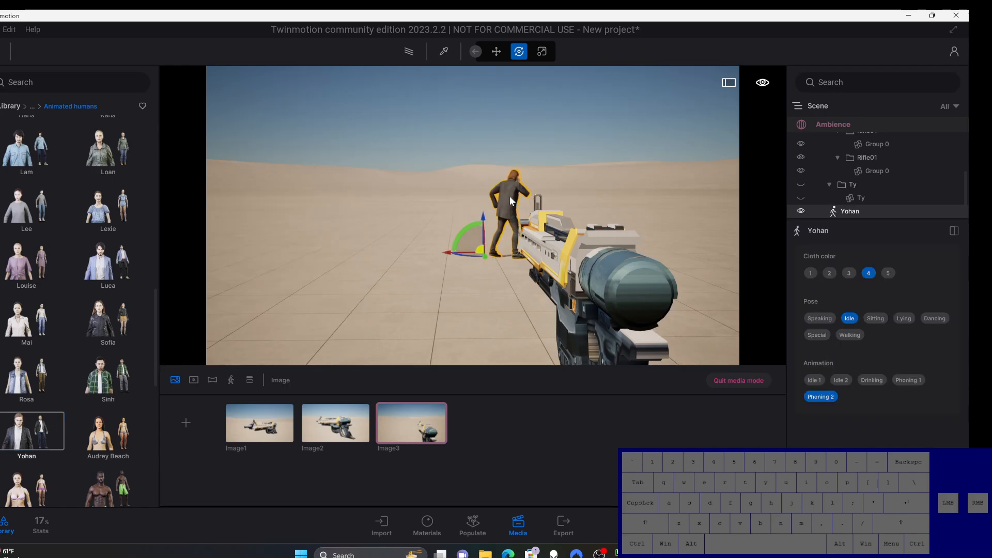
pyautogui.moveTo(471, 258); pyautogui.dragTo(427, 238)
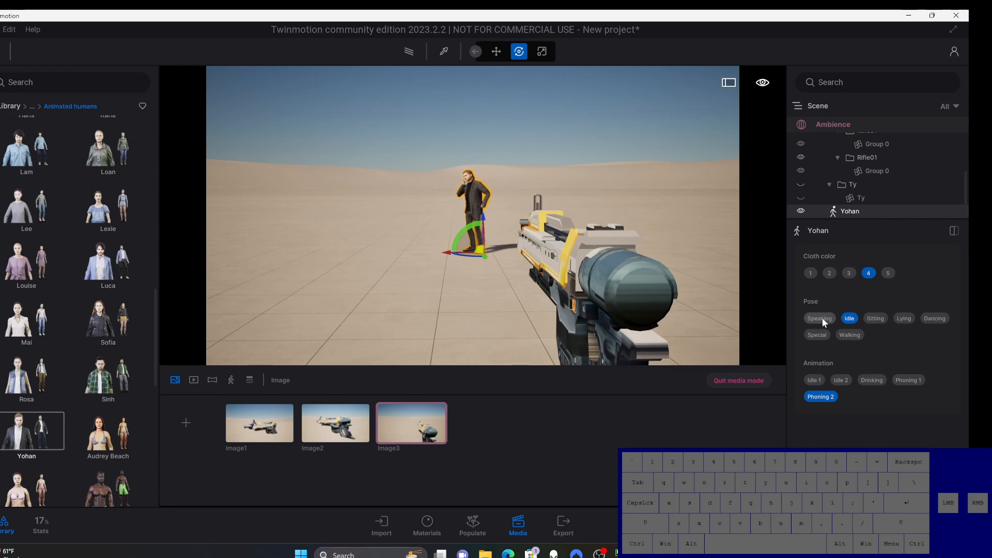
# Step: Give the character the Special pose with the Job 1 animation and rotate it to face the camera directly
pyautogui.click(823, 336)
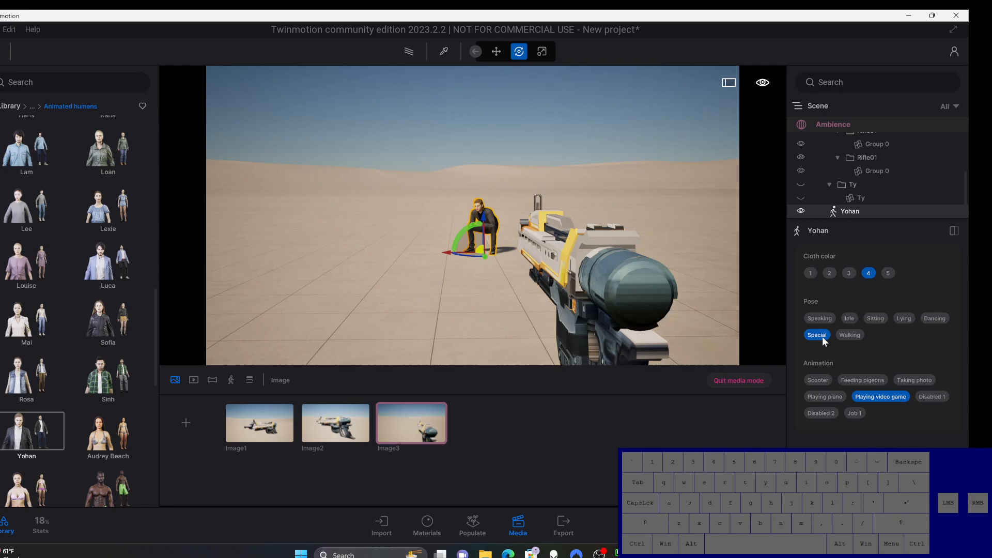
pyautogui.click(846, 334)
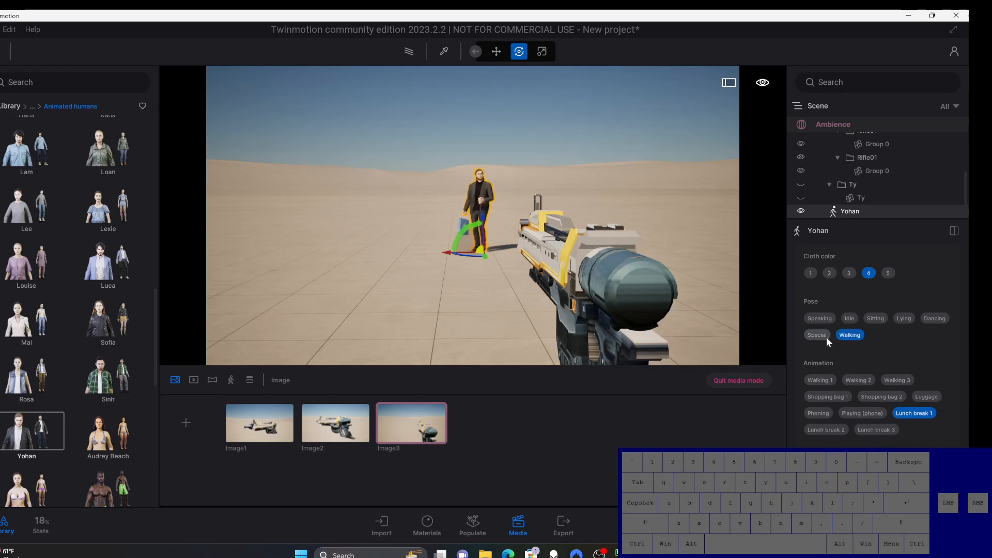
pyautogui.click(820, 333)
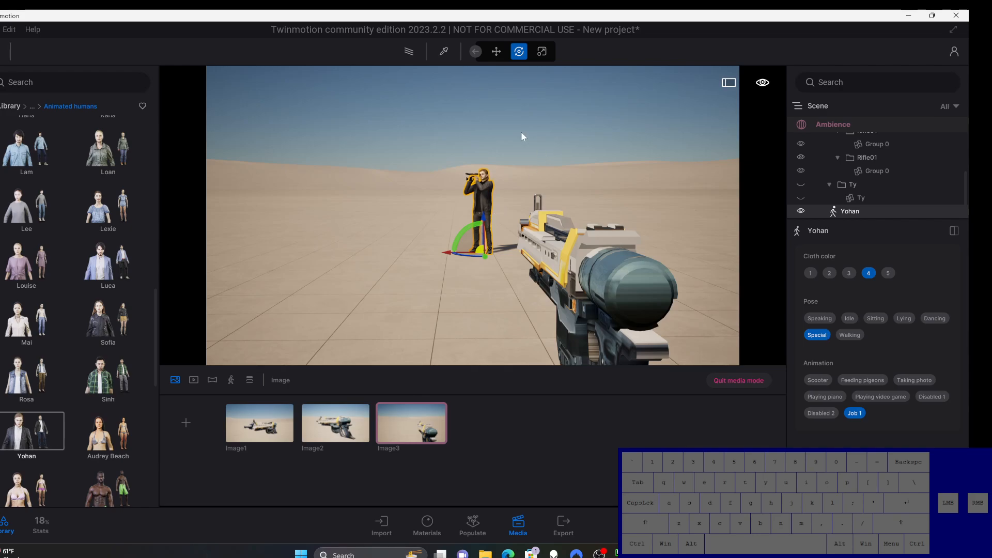
pyautogui.moveTo(466, 256); pyautogui.dragTo(488, 258)
pyautogui.click(505, 129)
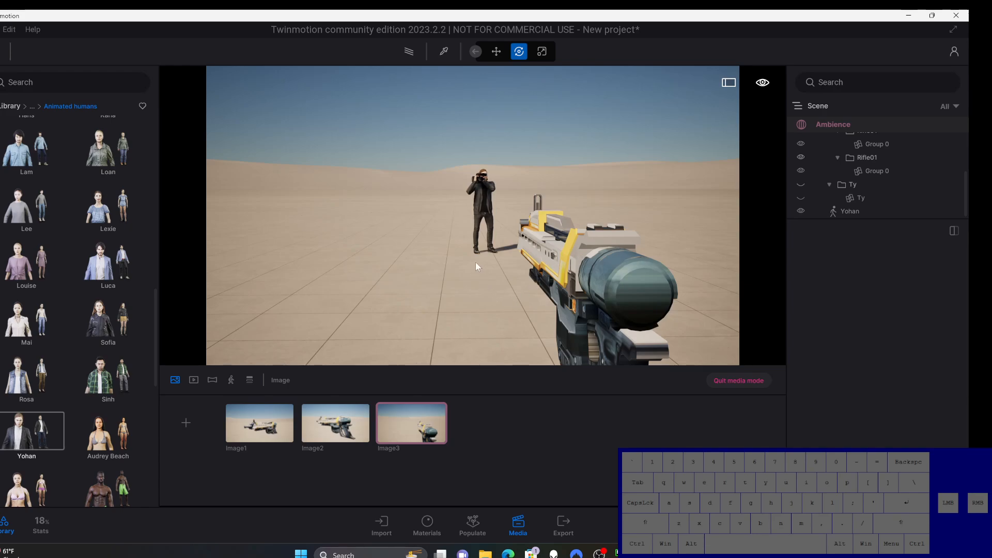
# Step: Reframe the shot with the character moved sideways clear of the rifle's muzzle, and update the Image3 media view
pyautogui.moveTo(474, 260)
pyautogui.mouseDown(button='middle')
pyautogui.moveTo(469, 265)
pyautogui.moveTo(480, 267)
pyautogui.moveTo(476, 255)
pyautogui.mouseUp(button='middle')
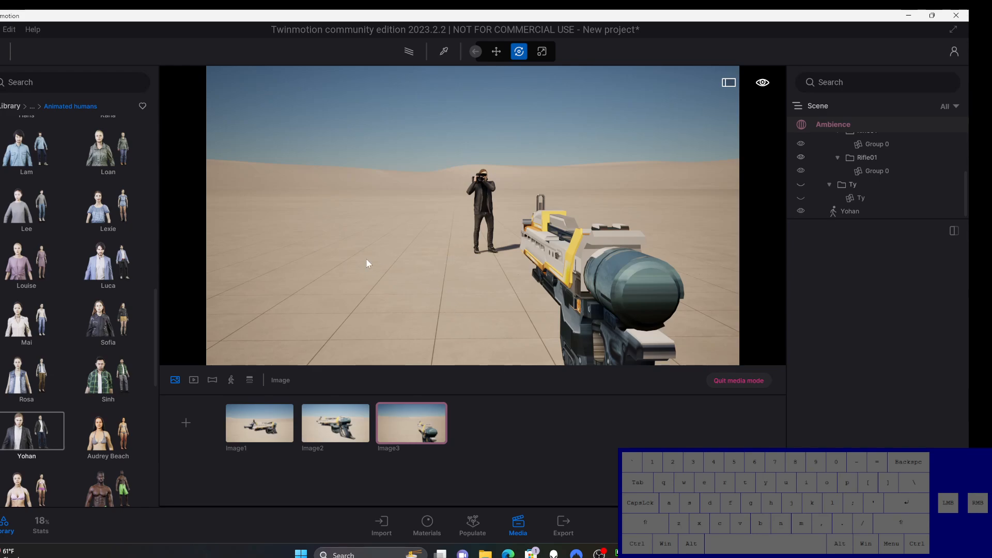
pyautogui.moveTo(367, 264); pyautogui.dragTo(379, 259, button='right')
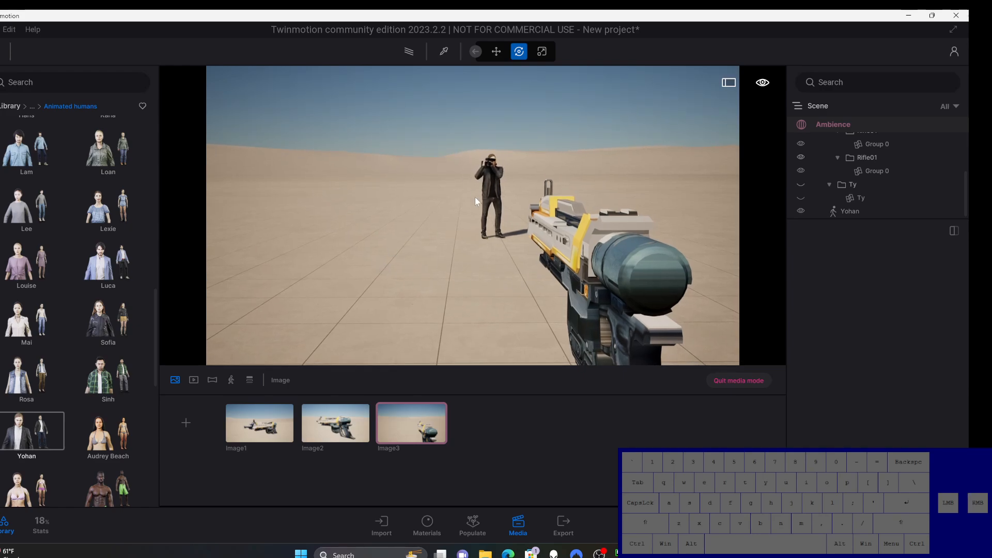
pyautogui.click(494, 230)
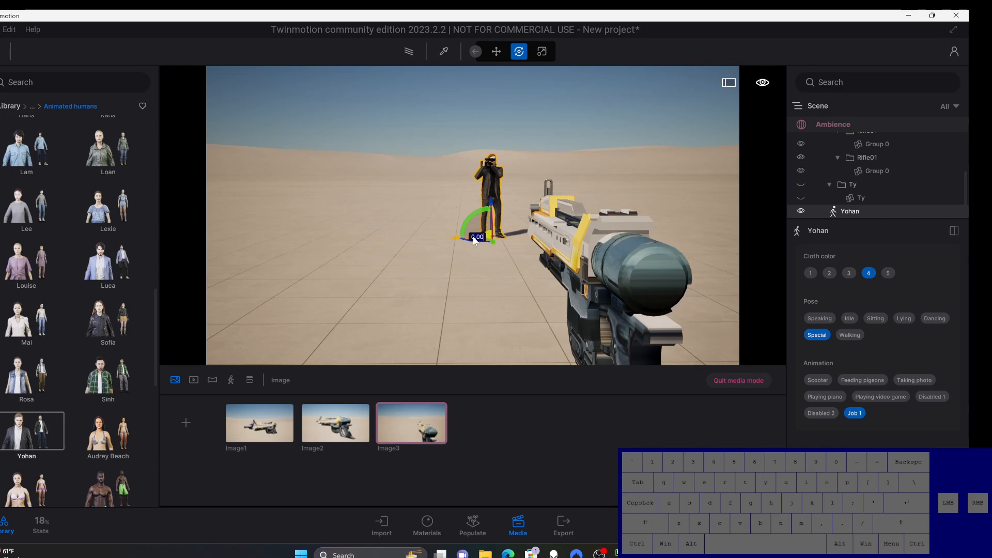
pyautogui.moveTo(474, 240); pyautogui.dragTo(451, 239)
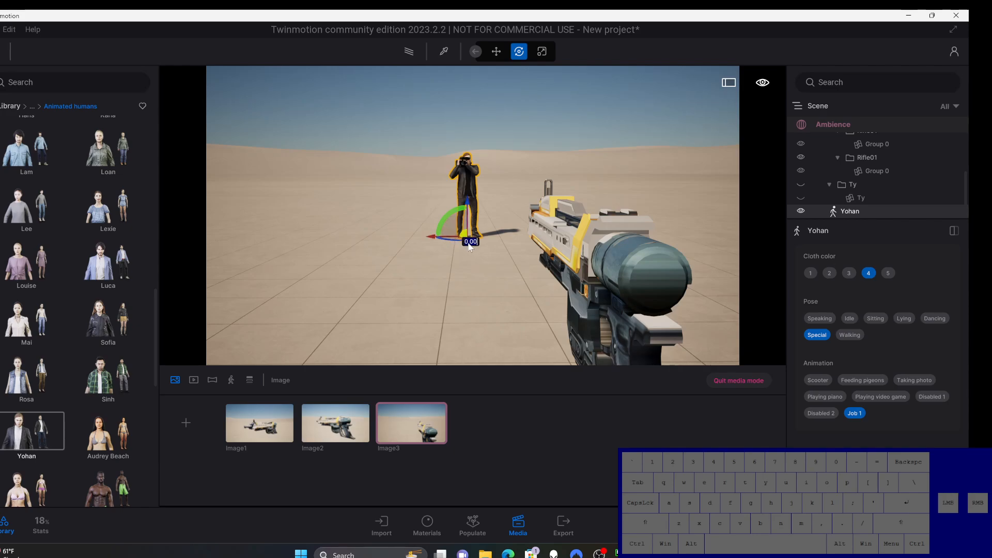
pyautogui.click(515, 122)
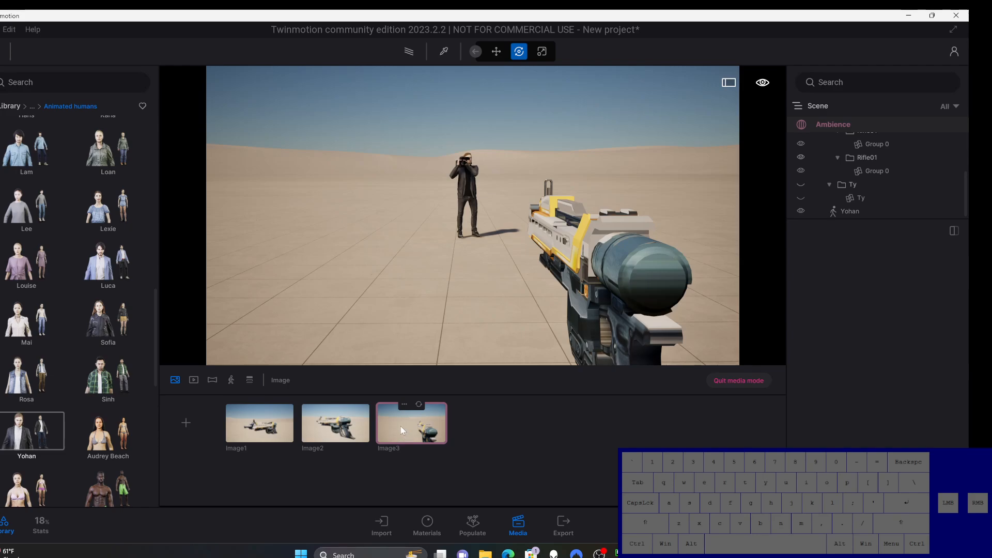
pyautogui.click(419, 404)
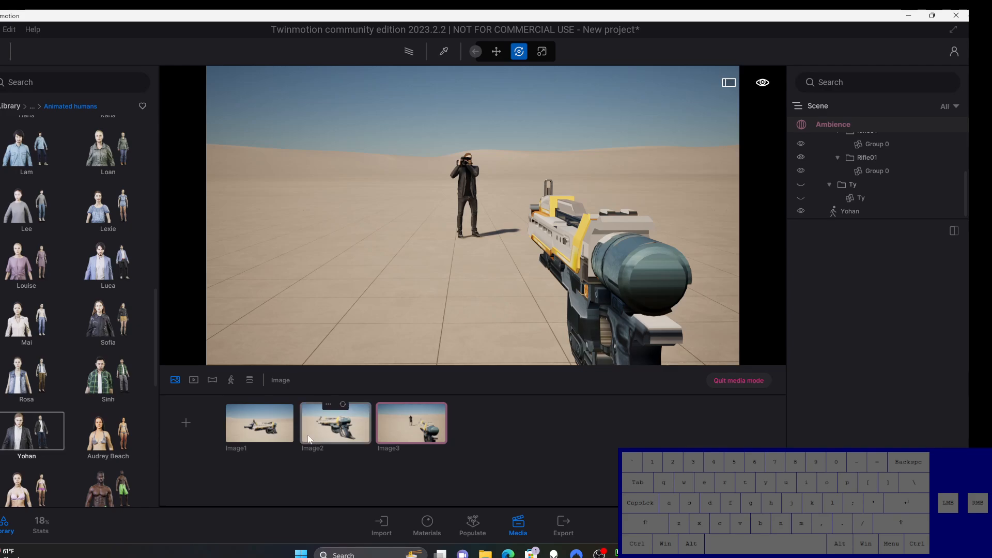
# Step: Bring the camera around from the first-person view to the rifle's side, fitting the whole weapon in frame
pyautogui.moveTo(455, 275); pyautogui.dragTo(589, 256, button='right')
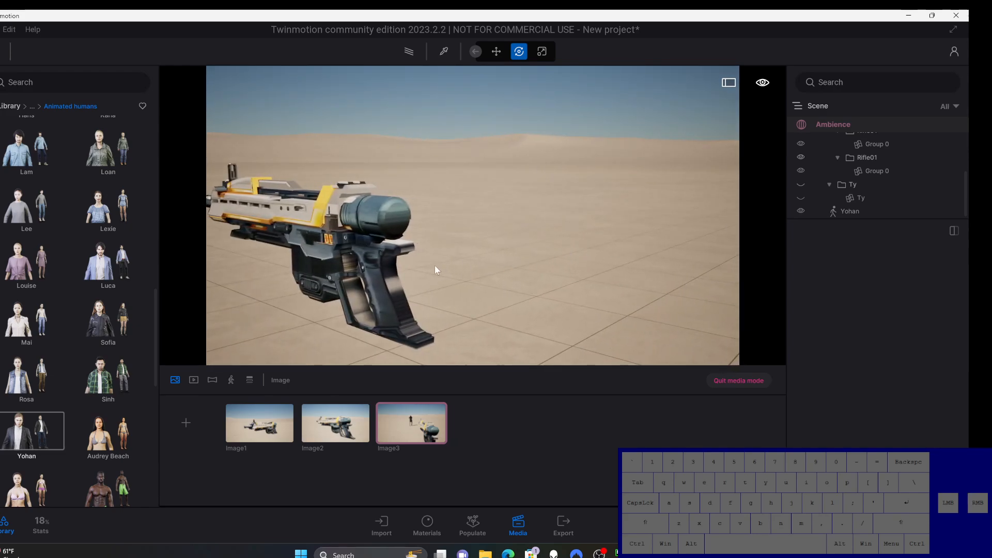
pyautogui.moveTo(432, 256); pyautogui.dragTo(542, 252, button='right')
pyautogui.moveTo(310, 243); pyautogui.dragTo(454, 260, button='middle')
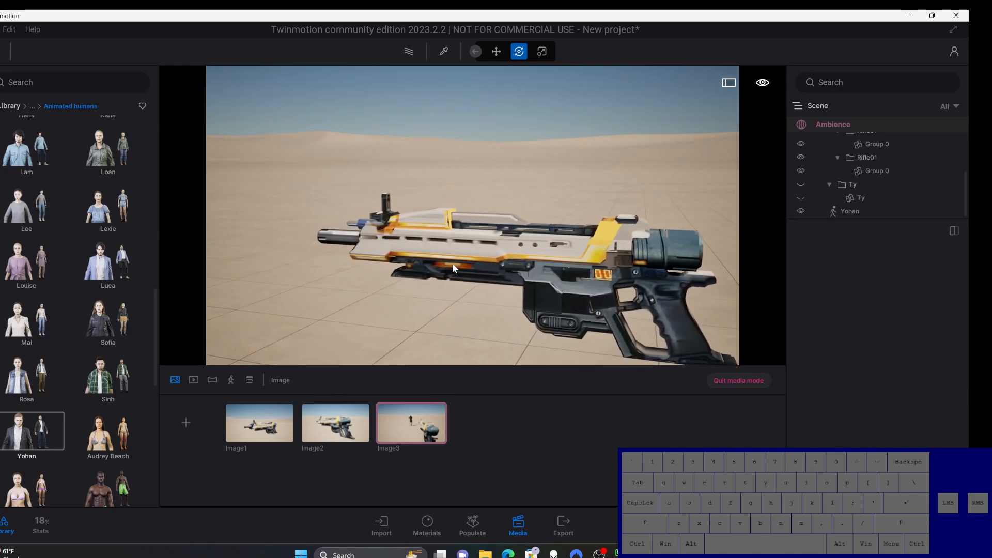
pyautogui.moveTo(452, 262); pyautogui.dragTo(300, 306, button='right')
pyautogui.moveTo(299, 306); pyautogui.dragTo(488, 253, button='middle')
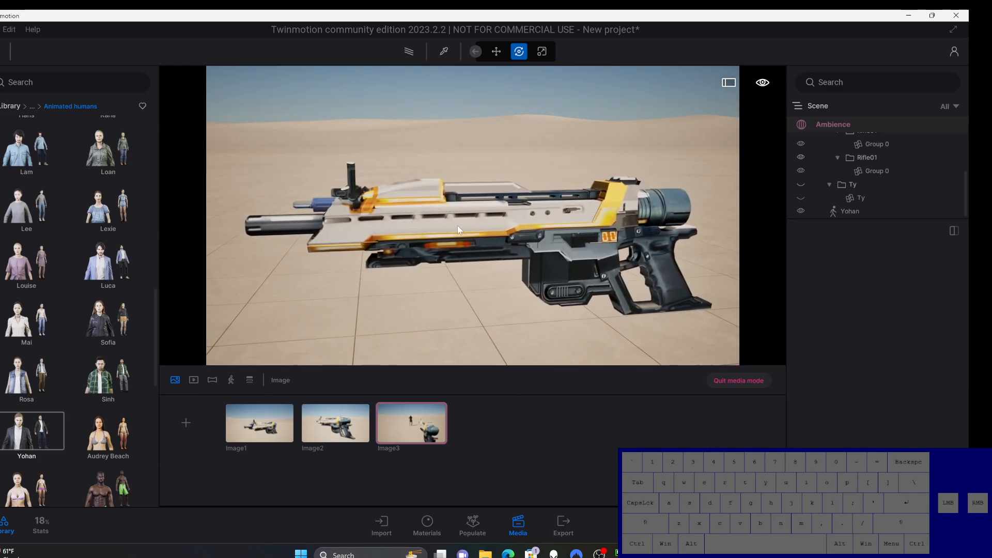
pyautogui.moveTo(457, 225); pyautogui.dragTo(383, 235, button='right')
pyautogui.moveTo(383, 235); pyautogui.dragTo(507, 219, button='middle')
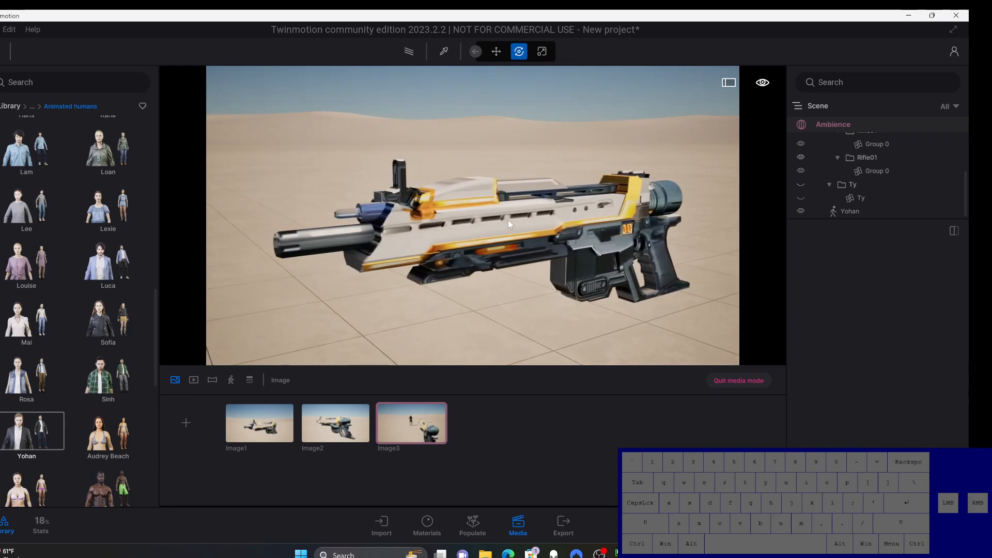
# Step: Examine the rifle's muzzle, front three-quarter angle and stock end from several camera positions
pyautogui.moveTo(507, 219); pyautogui.dragTo(454, 222, button='right')
pyautogui.moveTo(233, 191); pyautogui.dragTo(346, 187, button='middle')
pyautogui.moveTo(575, 283); pyautogui.dragTo(483, 241, button='middle')
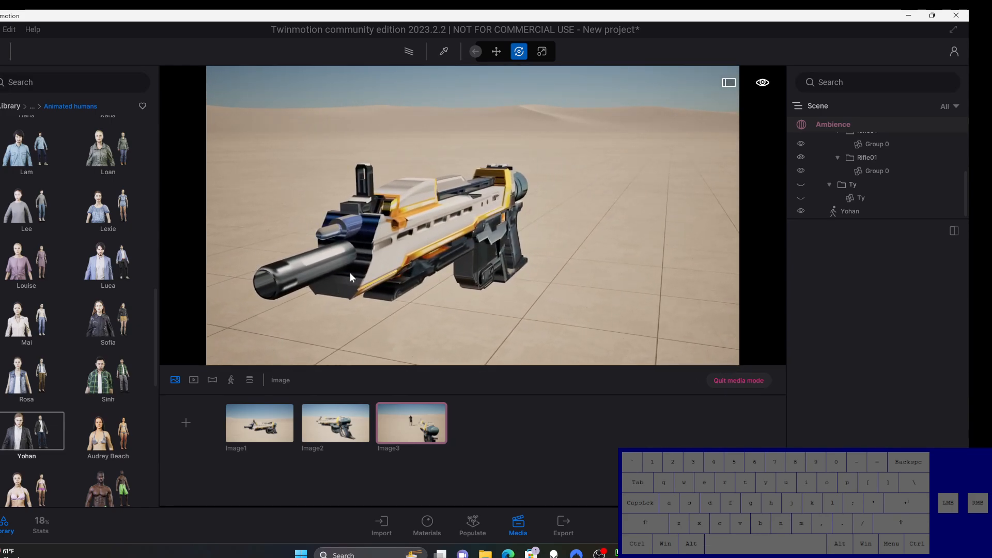
pyautogui.moveTo(374, 246); pyautogui.dragTo(439, 242, button='right')
pyautogui.press('a')
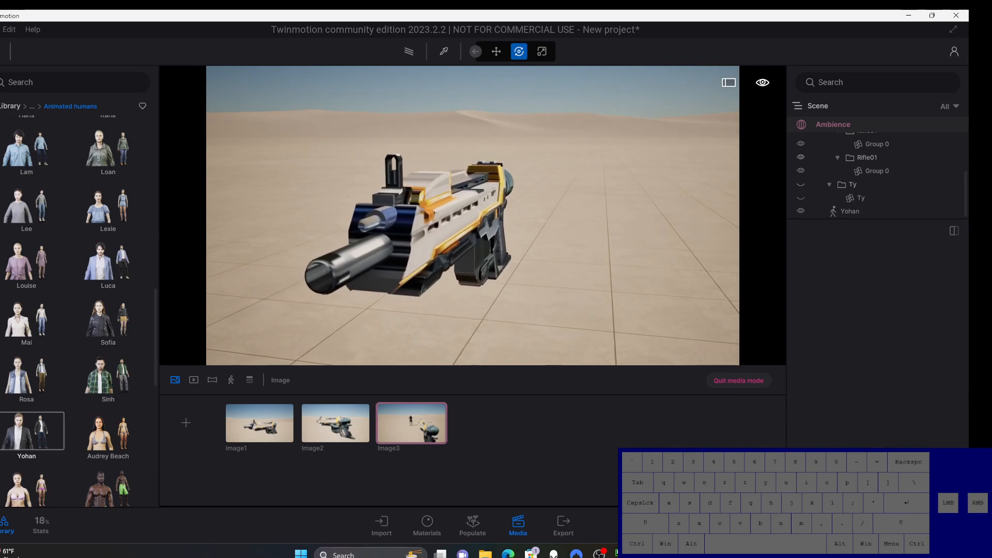
pyautogui.moveTo(439, 243); pyautogui.dragTo(471, 220, button='middle')
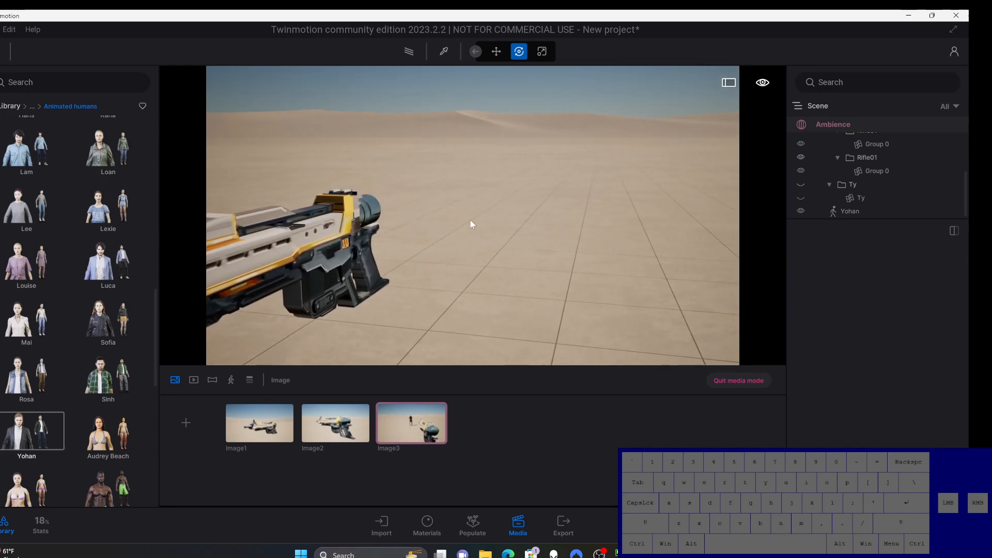
pyautogui.moveTo(471, 222); pyautogui.dragTo(383, 223, button='right')
pyautogui.moveTo(471, 222); pyautogui.dragTo(403, 197, button='middle')
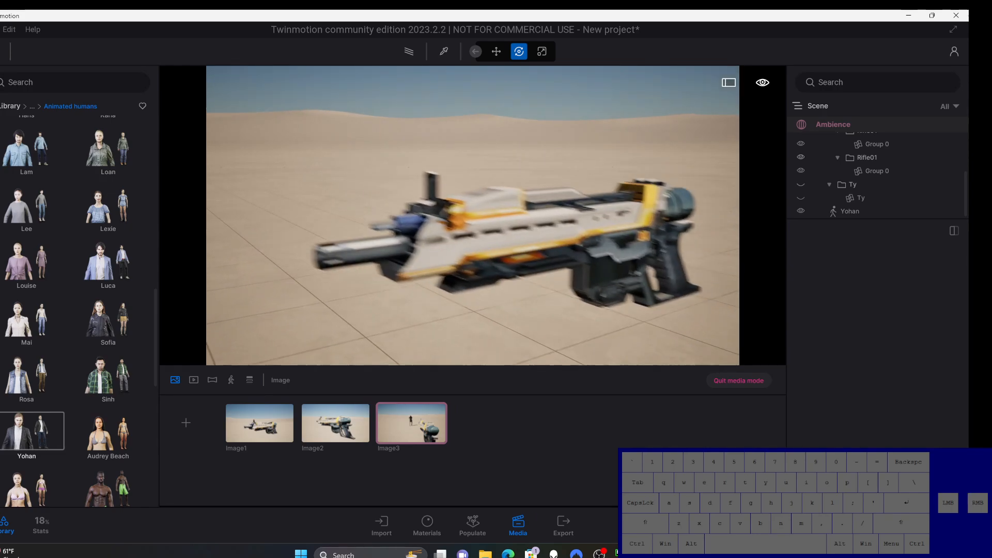
# Step: Examine the rifle's side profile, grip and rear, and its position relative to the character
pyautogui.moveTo(635, 279); pyautogui.dragTo(739, 282, button='middle')
pyautogui.moveTo(662, 282); pyautogui.dragTo(743, 302, button='right')
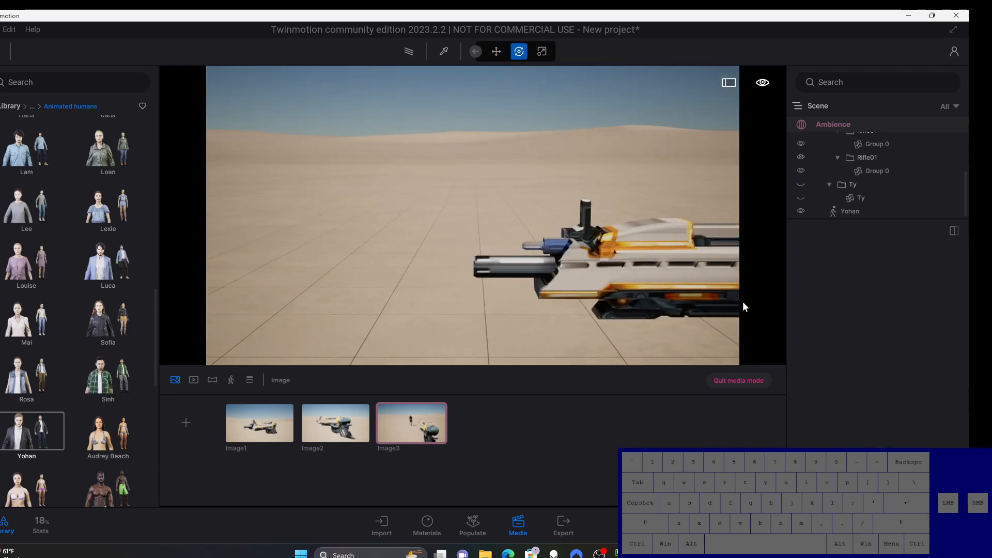
pyautogui.moveTo(534, 283); pyautogui.dragTo(392, 219, button='middle')
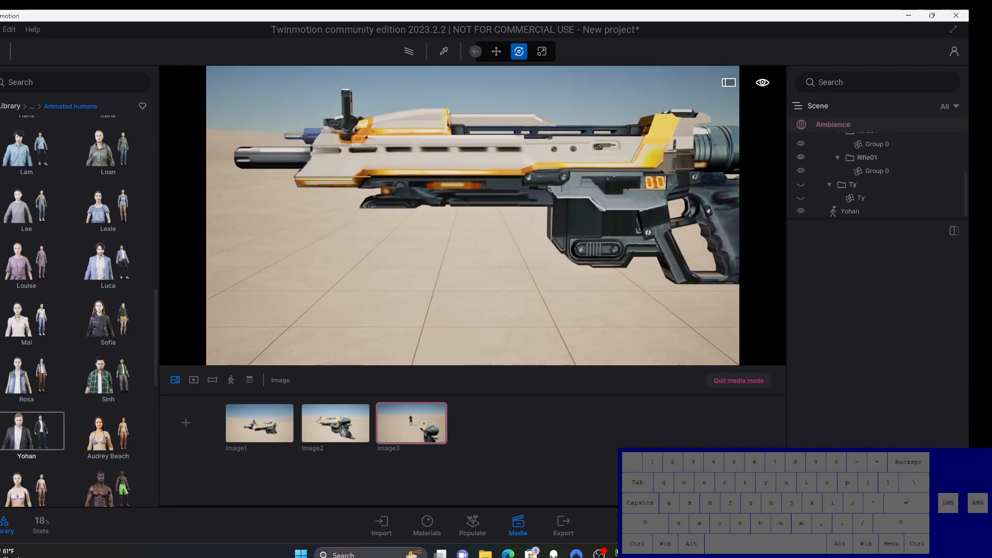
pyautogui.moveTo(666, 165); pyautogui.dragTo(575, 212, button='middle')
pyautogui.moveTo(603, 228); pyautogui.dragTo(752, 290, button='right')
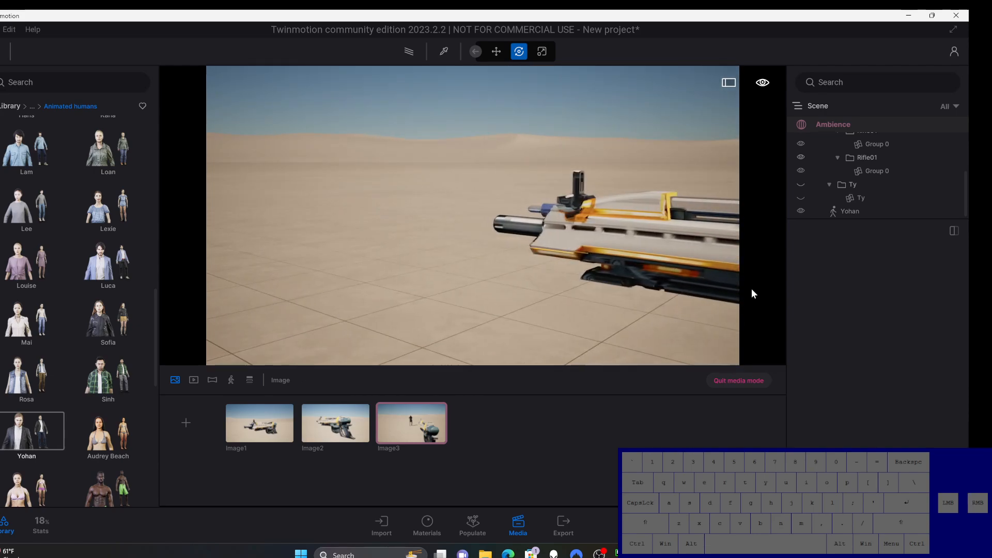
pyautogui.moveTo(605, 267); pyautogui.dragTo(497, 278, button='middle')
pyautogui.scroll(-3, 564, 228)
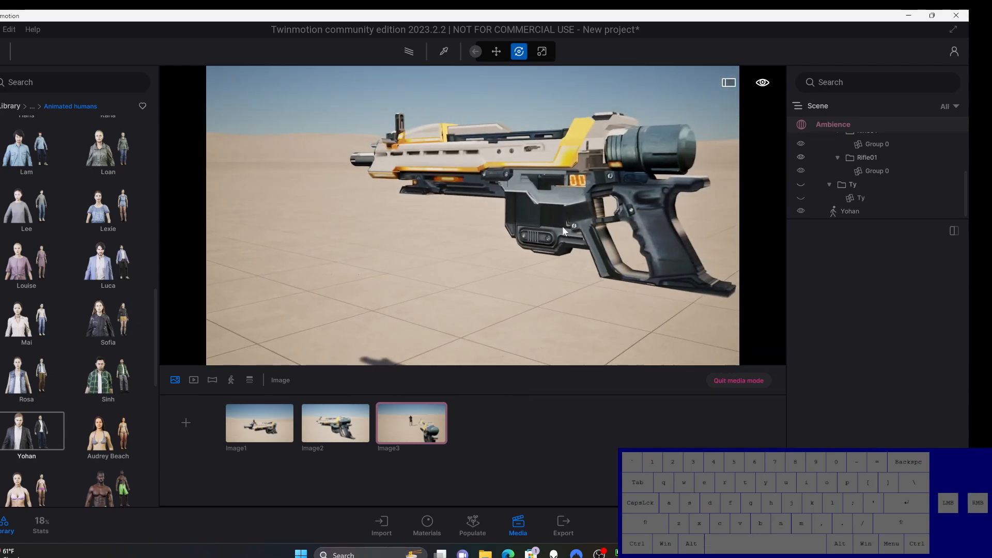
pyautogui.moveTo(681, 161); pyautogui.dragTo(627, 200, button='middle')
pyautogui.moveTo(621, 204); pyautogui.dragTo(824, 252, button='right')
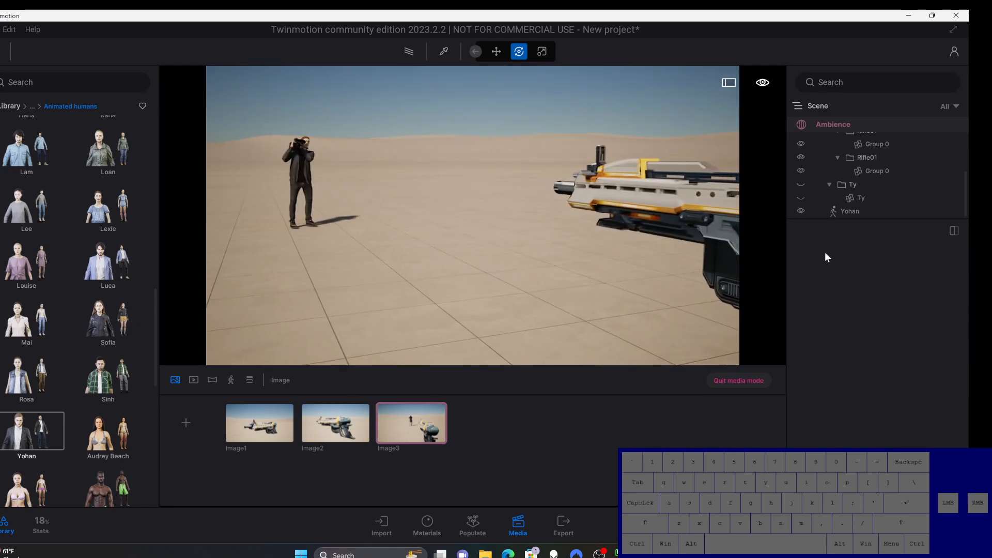
# Step: Bring the camera behind the rifle's stock so the whole grip and the standing character share the frame
pyautogui.moveTo(658, 225); pyautogui.dragTo(506, 252, button='middle')
pyautogui.moveTo(506, 252); pyautogui.dragTo(584, 227, button='right')
pyautogui.moveTo(614, 193); pyautogui.dragTo(572, 292, button='middle')
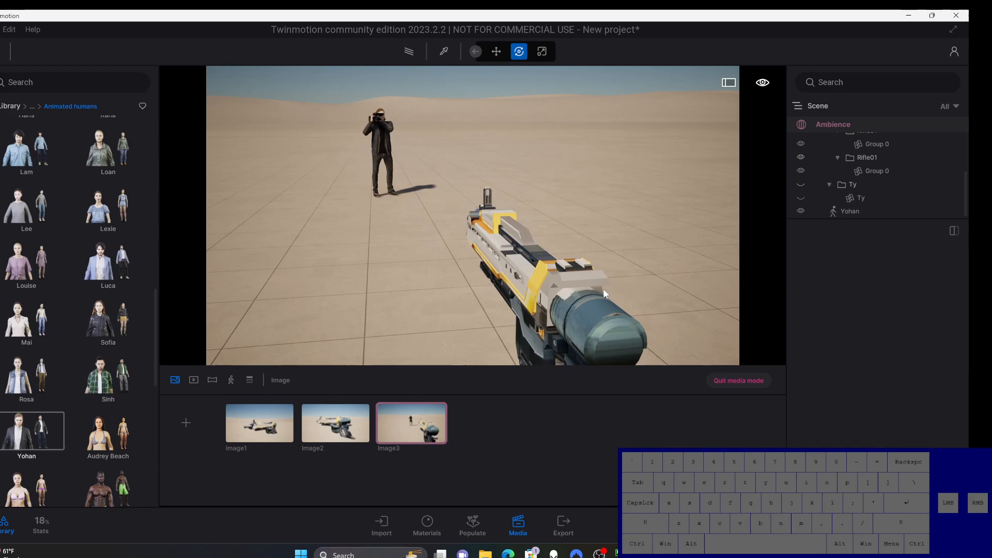
pyautogui.scroll(-2, 589, 300)
pyautogui.moveTo(589, 298); pyautogui.dragTo(600, 205, button='middle')
pyautogui.moveTo(281, 444)
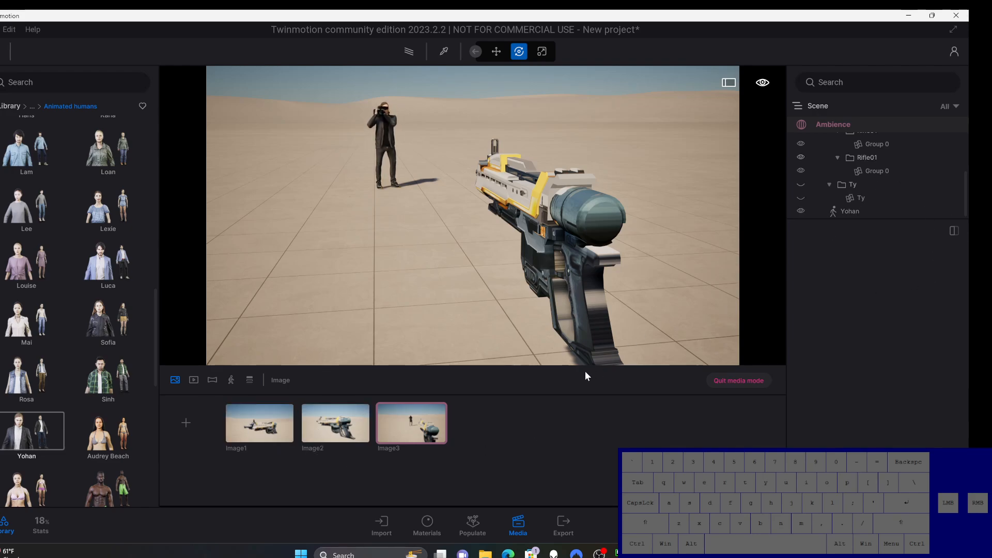
# Step: Open the local image export settings and set the image format to JPG
pyautogui.click(567, 526)
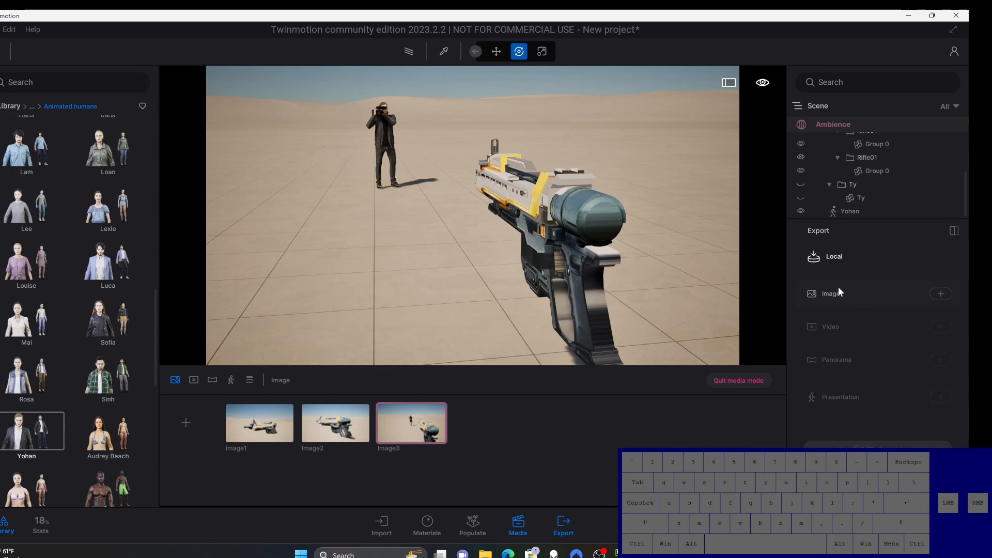
pyautogui.click(941, 294)
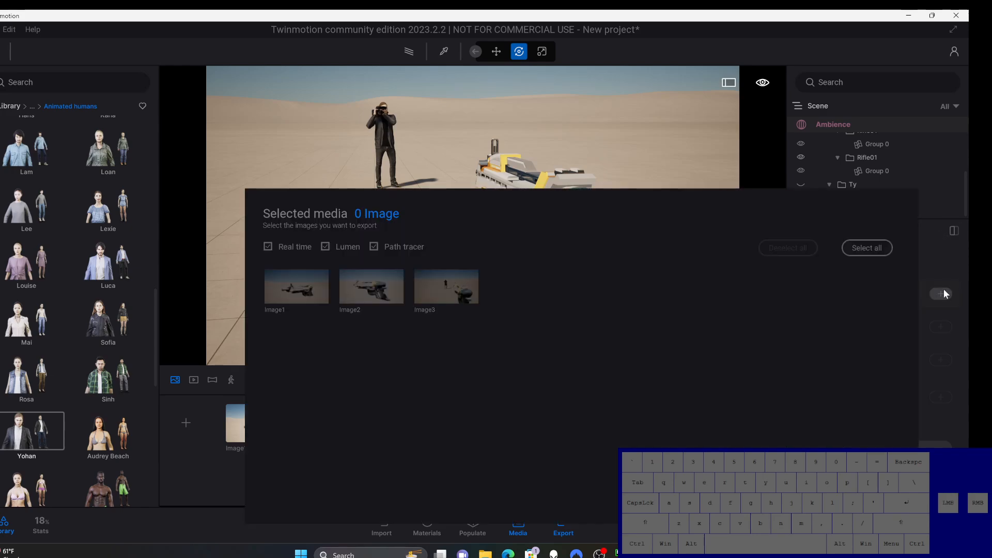
pyautogui.click(223, 255)
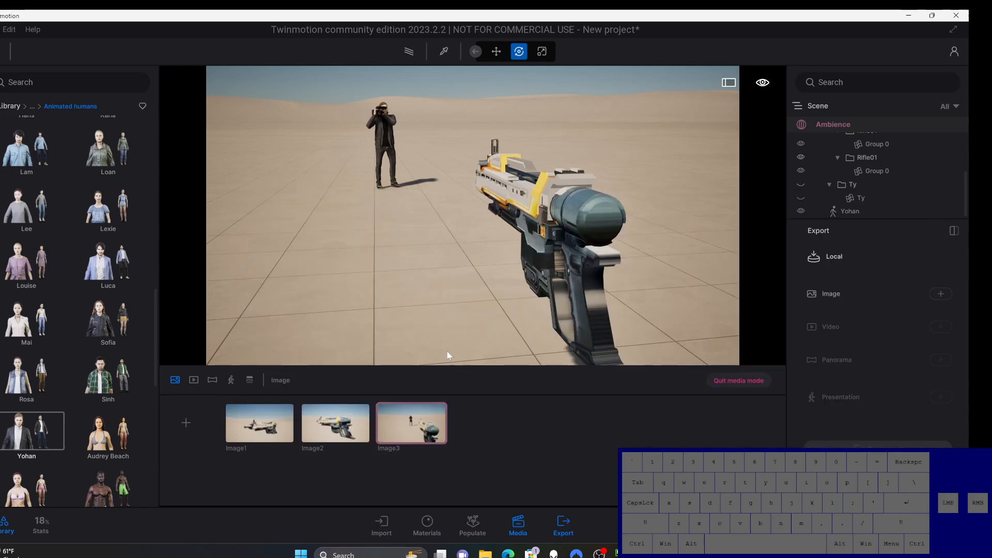
pyautogui.click(842, 293)
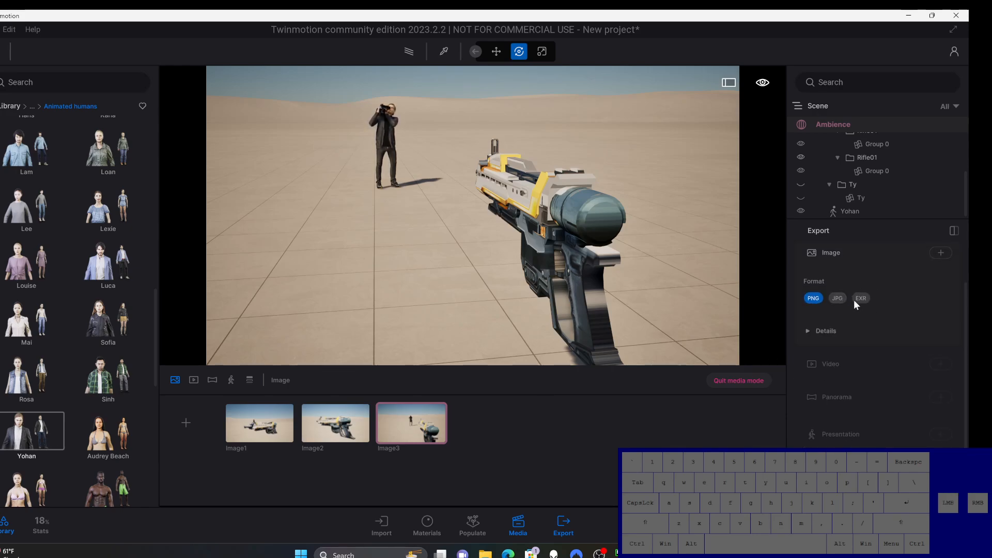
pyautogui.click(834, 298)
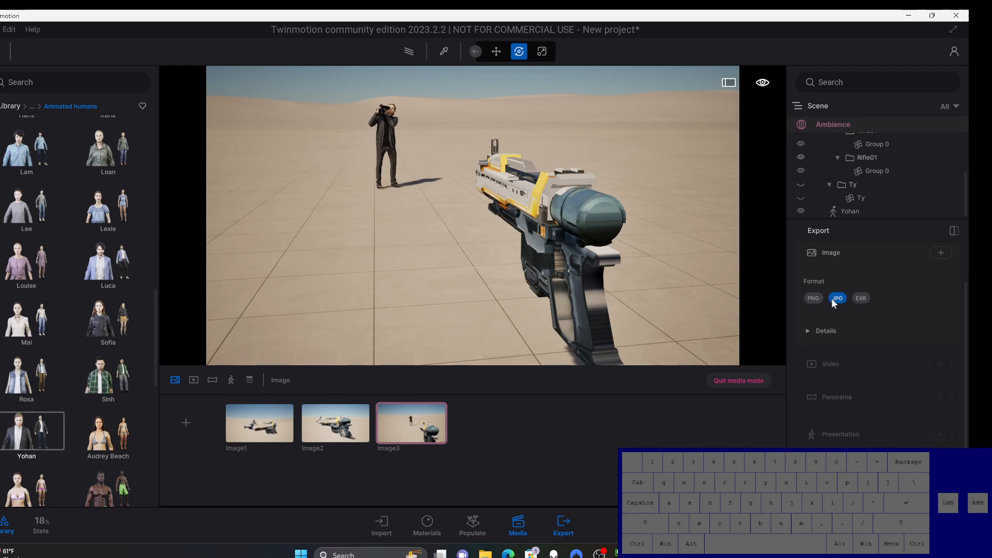
# Step: Select Image1, Image2 and Image3 as the media to export
pyautogui.click(940, 253)
pyautogui.click(447, 292)
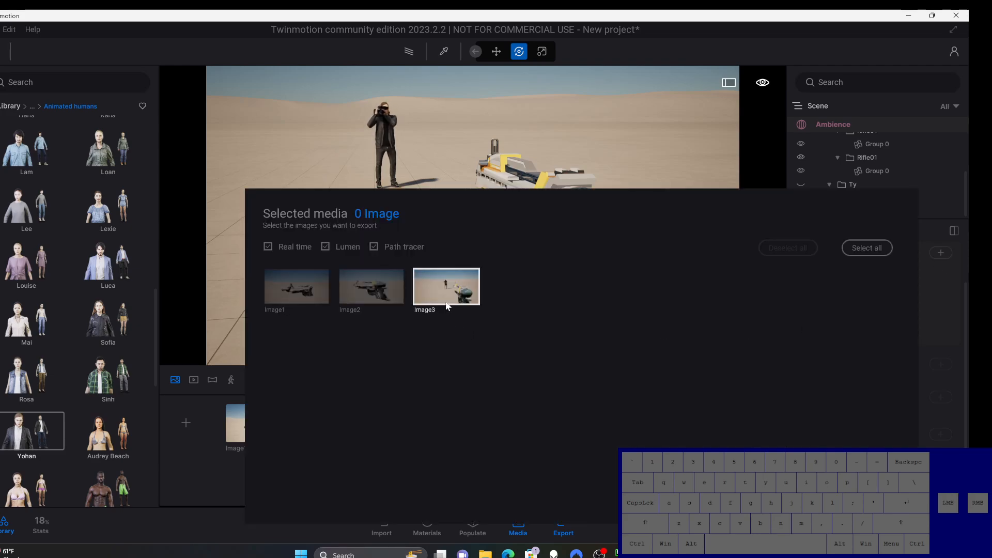
pyautogui.click(388, 302)
pyautogui.click(300, 296)
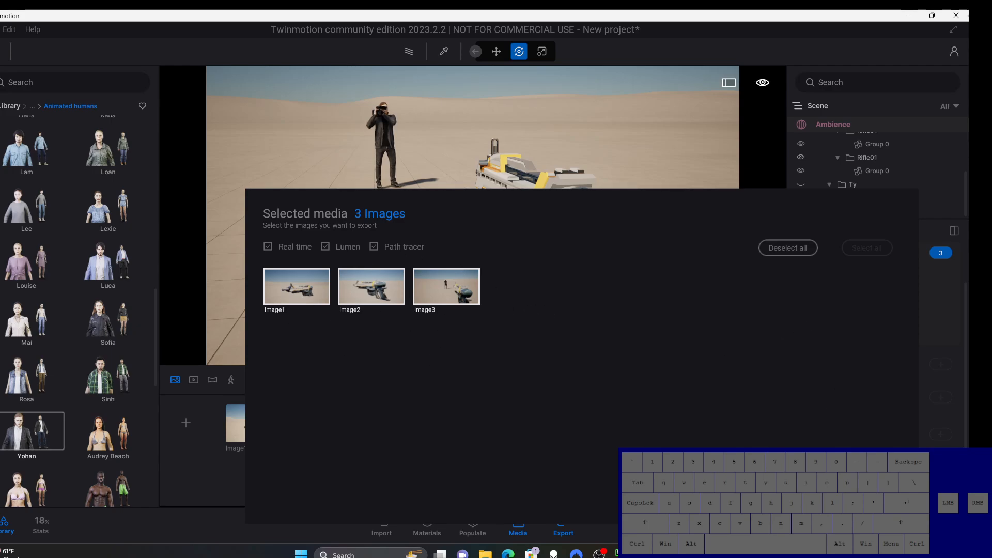
pyautogui.click(942, 320)
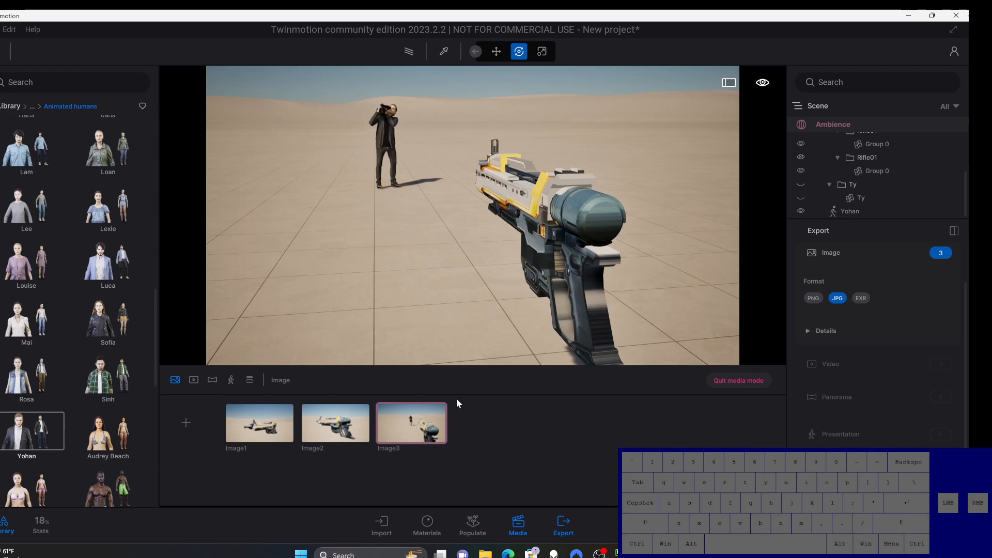
# Step: Return to the saved media views and orbit the camera from behind the rifle around to its side
pyautogui.click(518, 524)
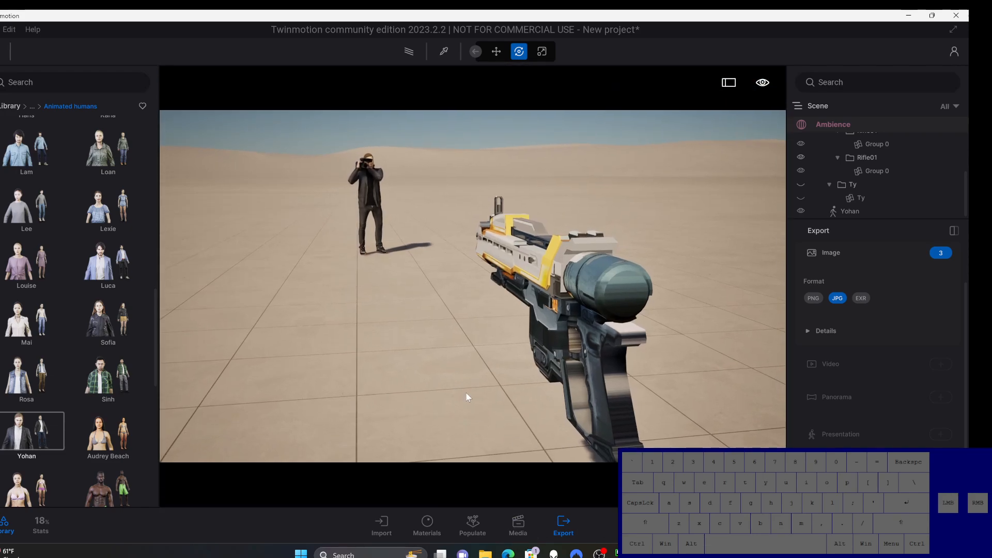
pyautogui.click(518, 526)
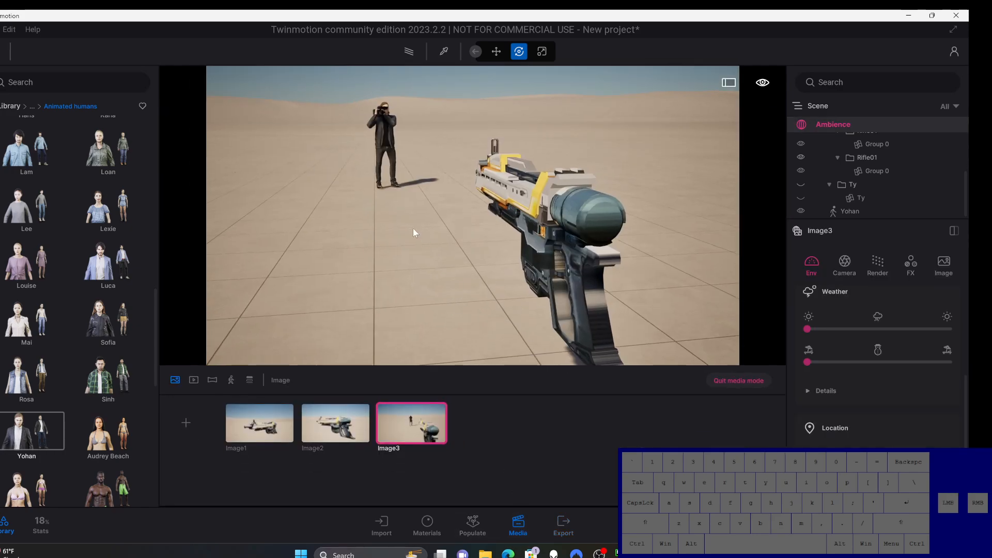
pyautogui.moveTo(412, 229); pyautogui.dragTo(401, 247, button='right')
pyautogui.moveTo(401, 246); pyautogui.dragTo(669, 183, button='middle')
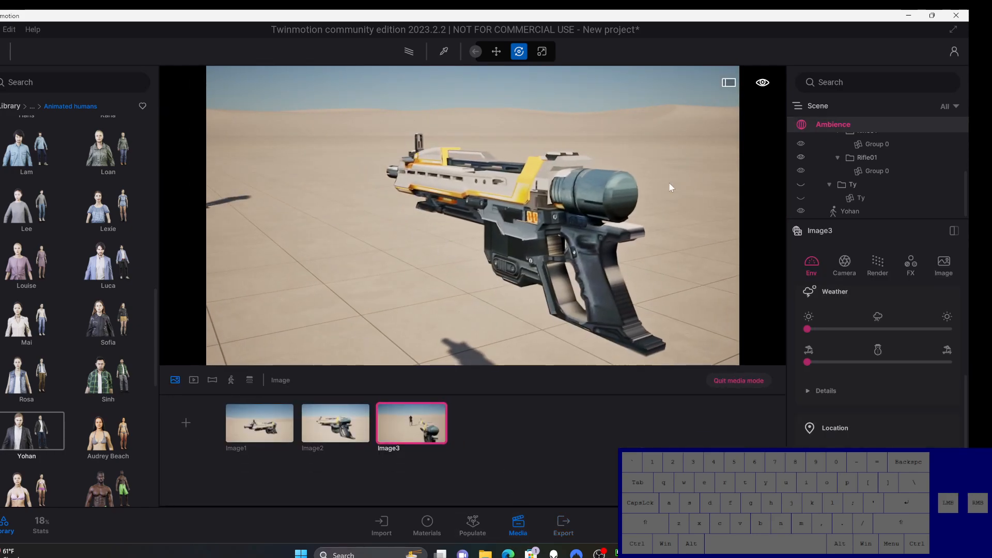
pyautogui.moveTo(310, 250); pyautogui.dragTo(305, 257, button='right')
pyautogui.moveTo(305, 256)
pyautogui.mouseDown(button='middle')
pyautogui.moveTo(284, 244)
pyautogui.moveTo(320, 257)
pyautogui.mouseUp(button='middle')
pyautogui.scroll(-5, 321, 258)
pyautogui.moveTo(321, 262); pyautogui.dragTo(194, 306, button='right')
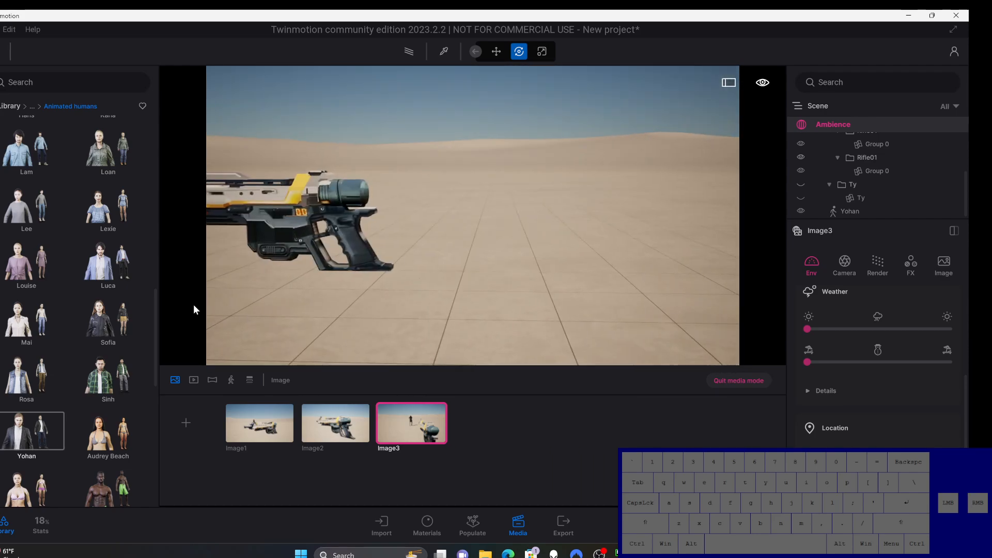
# Step: Center the rifle's full side profile against the dunes and save the view as a new media image
pyautogui.moveTo(307, 278); pyautogui.dragTo(475, 240, button='middle')
pyautogui.moveTo(475, 240); pyautogui.dragTo(480, 276, button='right')
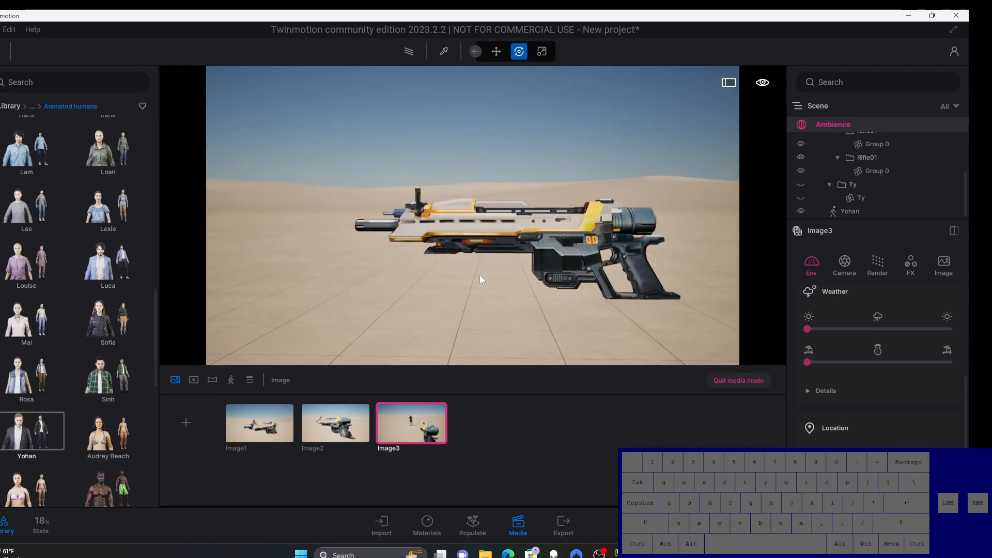
pyautogui.moveTo(480, 276); pyautogui.dragTo(463, 282, button='middle')
pyautogui.scroll(4, 587, 278)
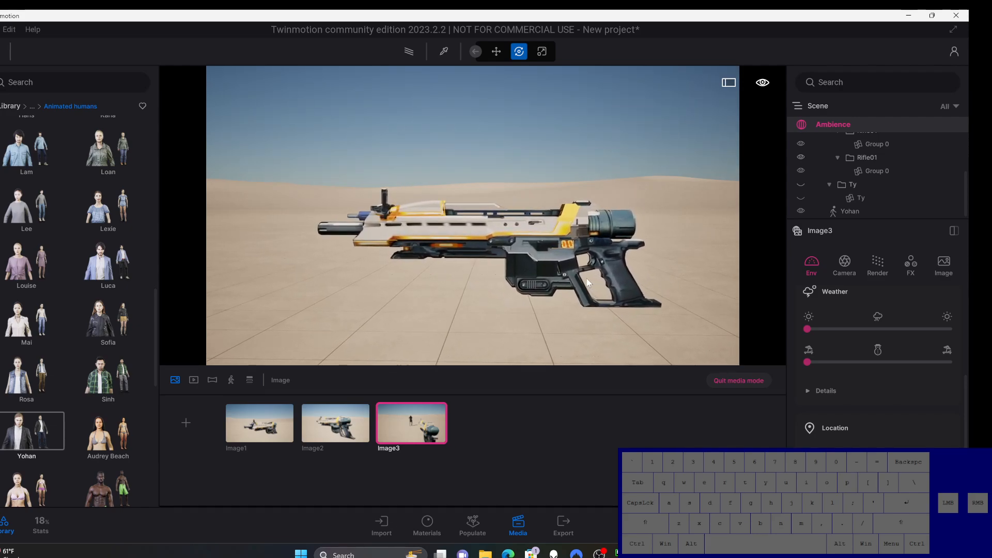
pyautogui.moveTo(553, 274); pyautogui.dragTo(535, 284, button='right')
pyautogui.moveTo(533, 280)
pyautogui.mouseDown(button='middle')
pyautogui.moveTo(532, 293)
pyautogui.moveTo(530, 284)
pyautogui.mouseUp(button='middle')
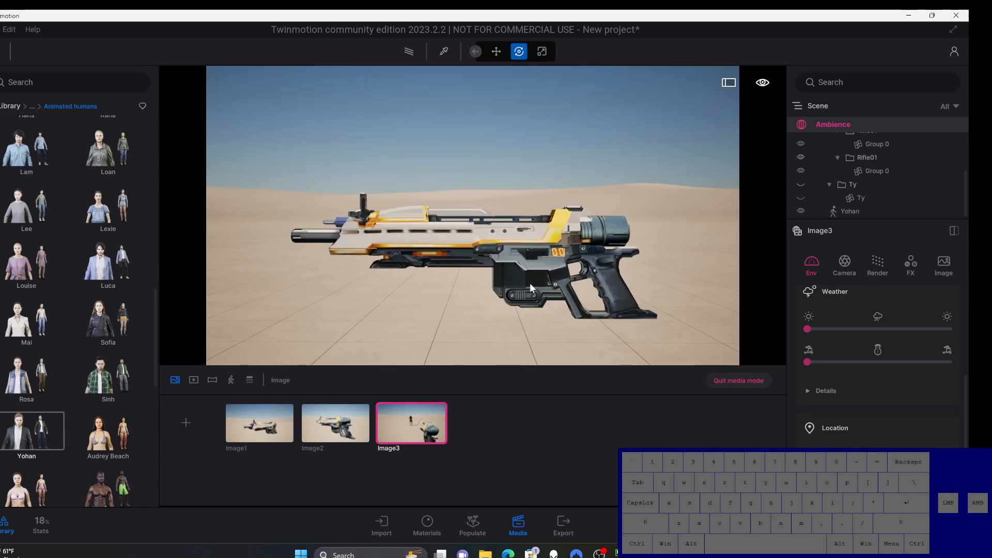
pyautogui.moveTo(530, 284); pyautogui.dragTo(530, 275, button='middle')
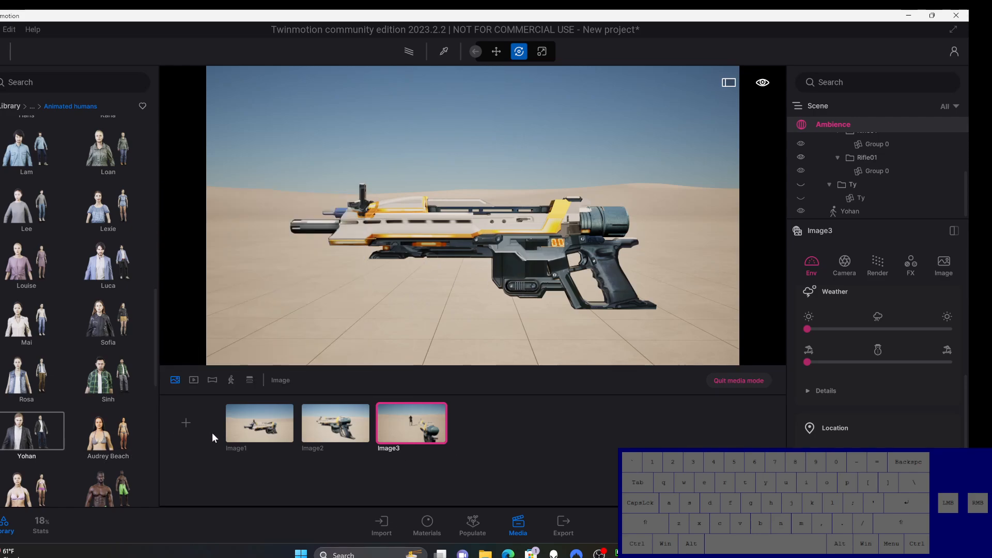
pyautogui.click(185, 423)
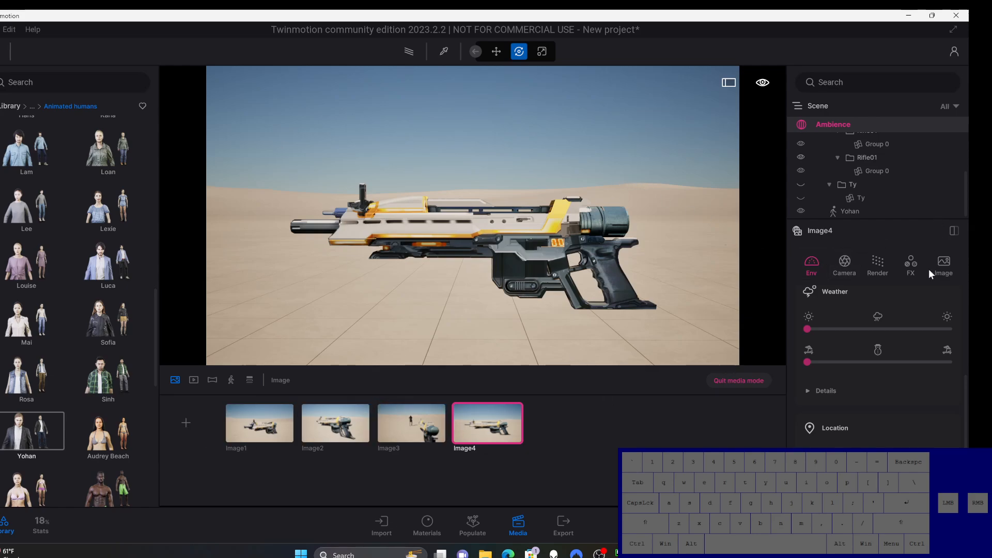
# Step: Add Image4 to the export selection and export all four images as JPG to the Downloads folder
pyautogui.click(569, 519)
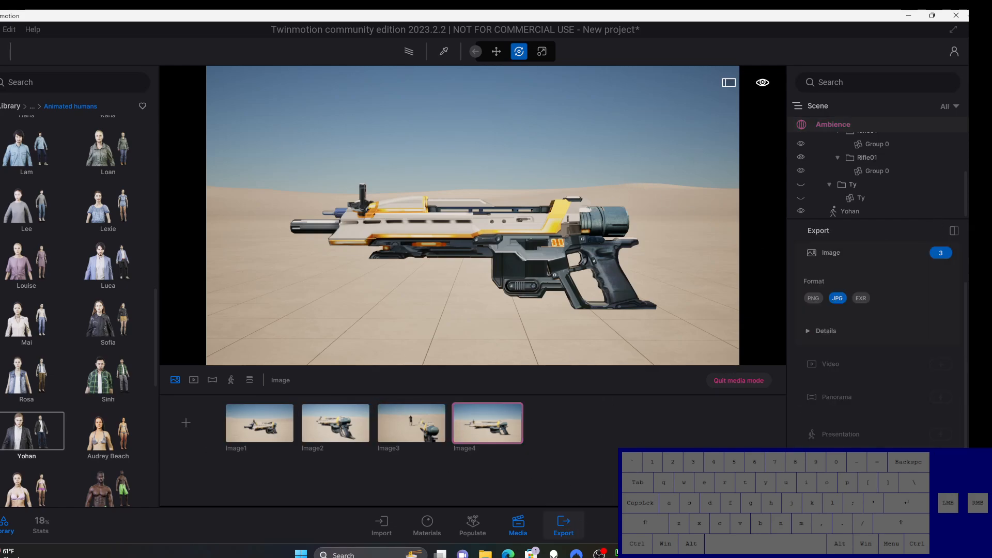
pyautogui.click(939, 253)
pyautogui.click(520, 286)
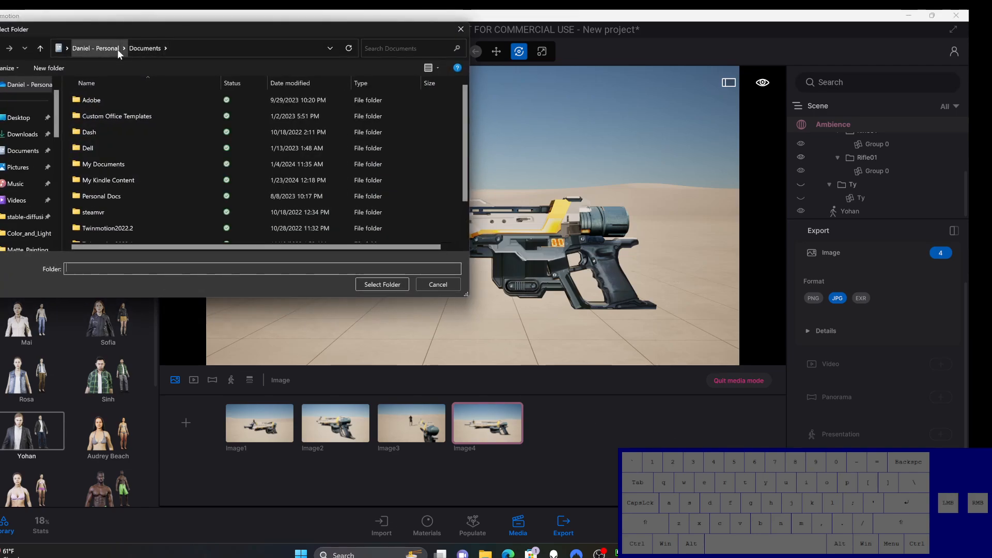
pyautogui.click(23, 135)
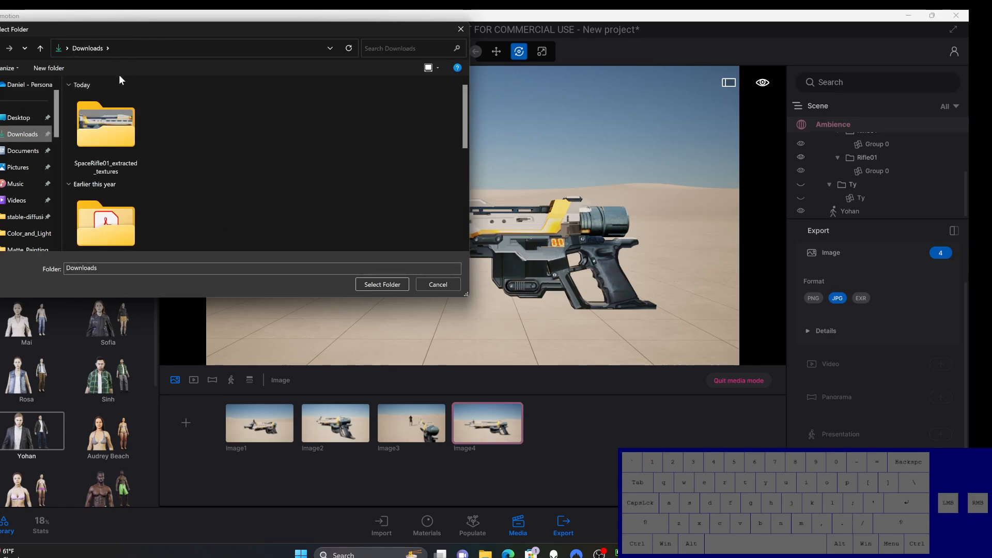
pyautogui.click(384, 284)
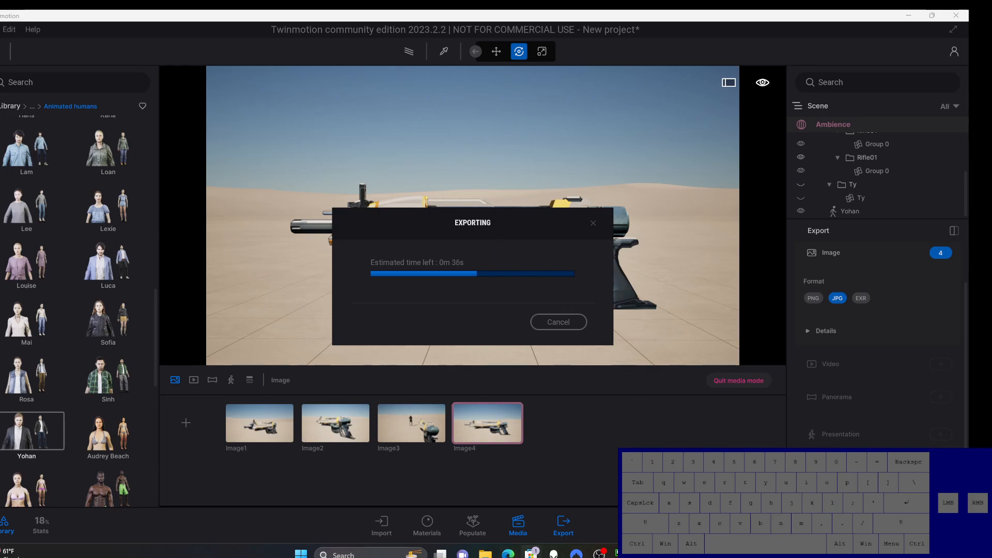
# Step: Find Adobe Photoshop 2024 with the system search and launch it
pyautogui.moveTo(598, 552)
pyautogui.click(333, 554)
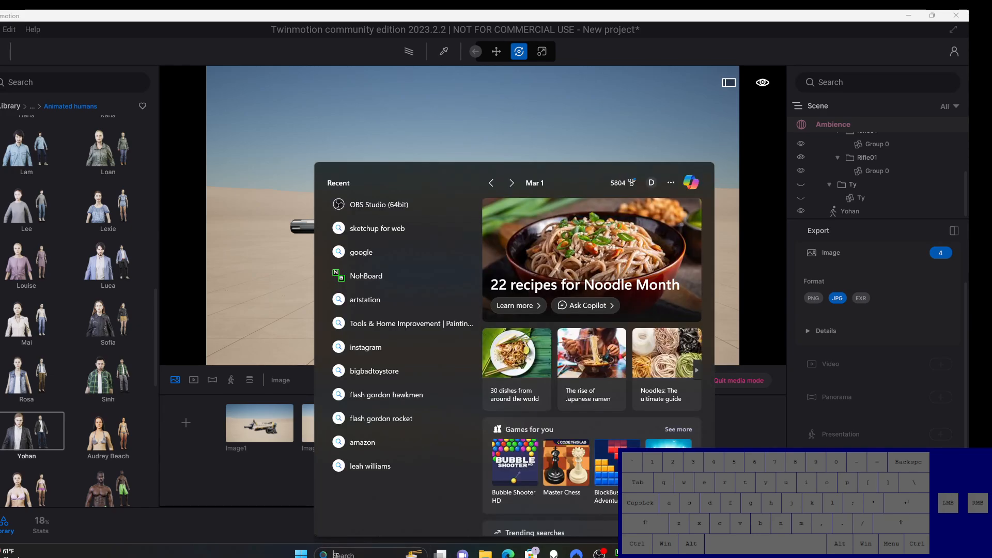
pyautogui.write('photos')
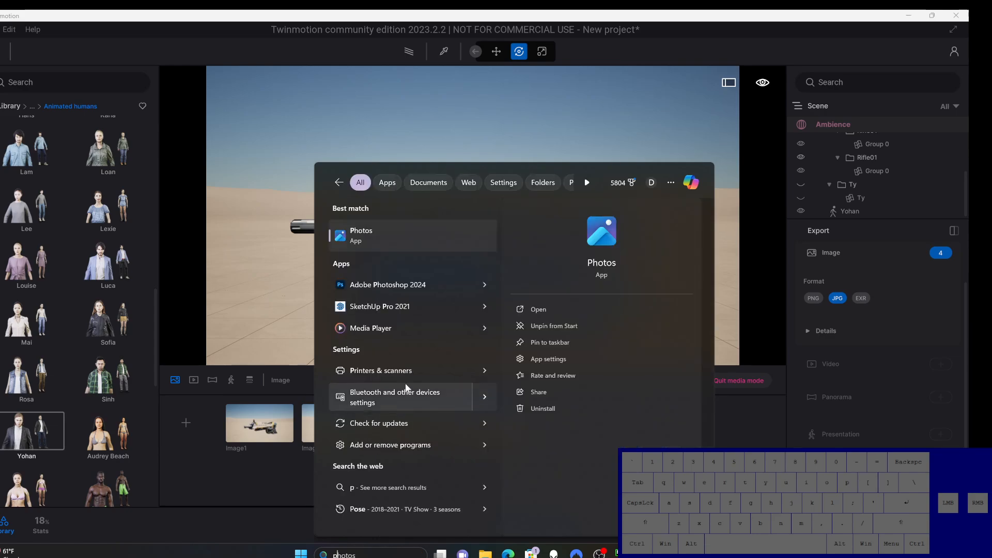
pyautogui.click(405, 286)
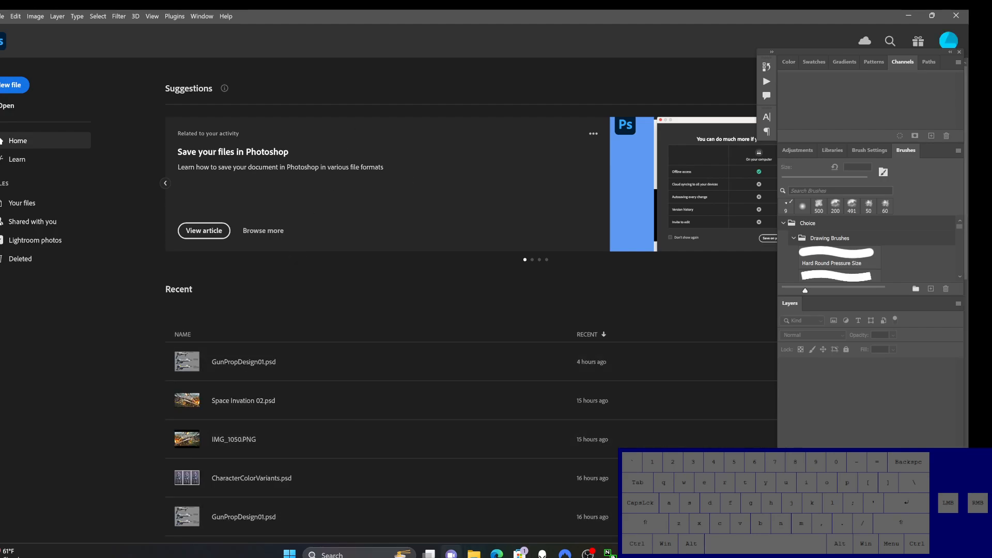
# Step: Switch to Twinmotion and start saving the project, choosing the Color and Light folder on the CORSAIR (D:) drive
pyautogui.click(473, 553)
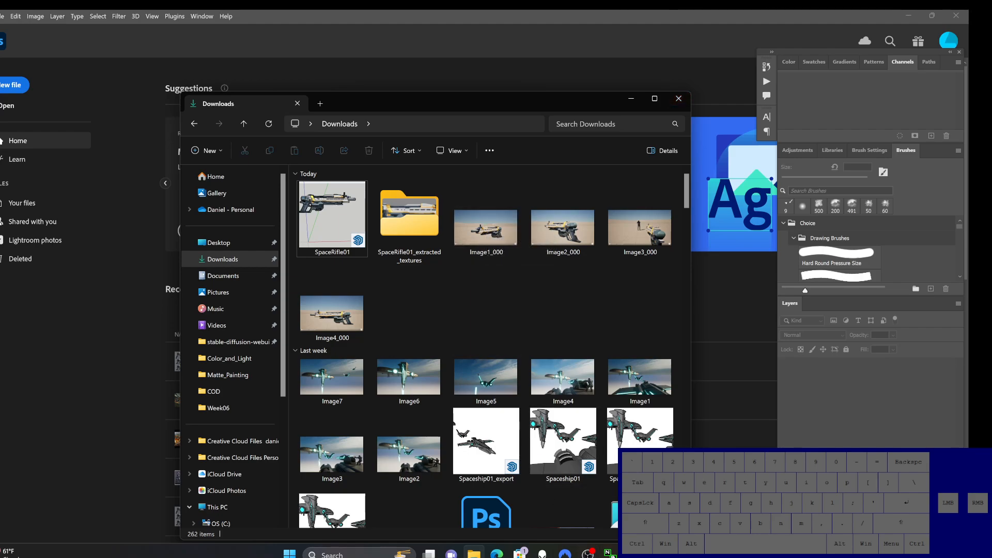
pyautogui.click(655, 553)
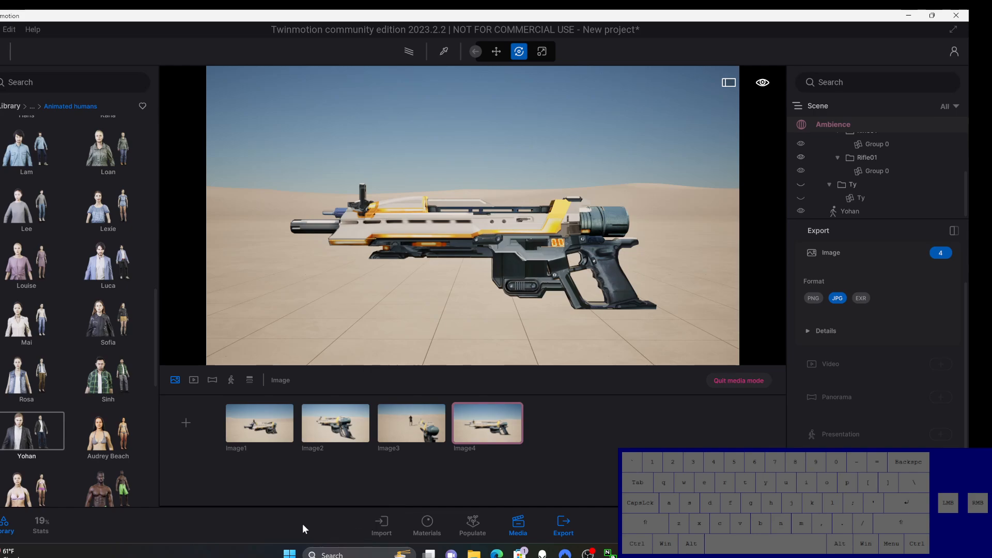
pyautogui.click(3, 29)
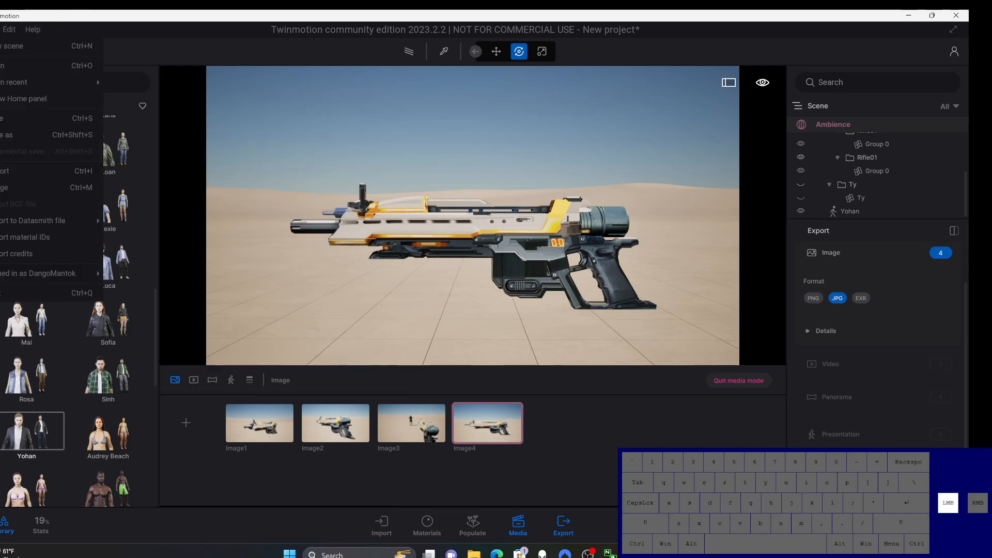
pyautogui.click(16, 120)
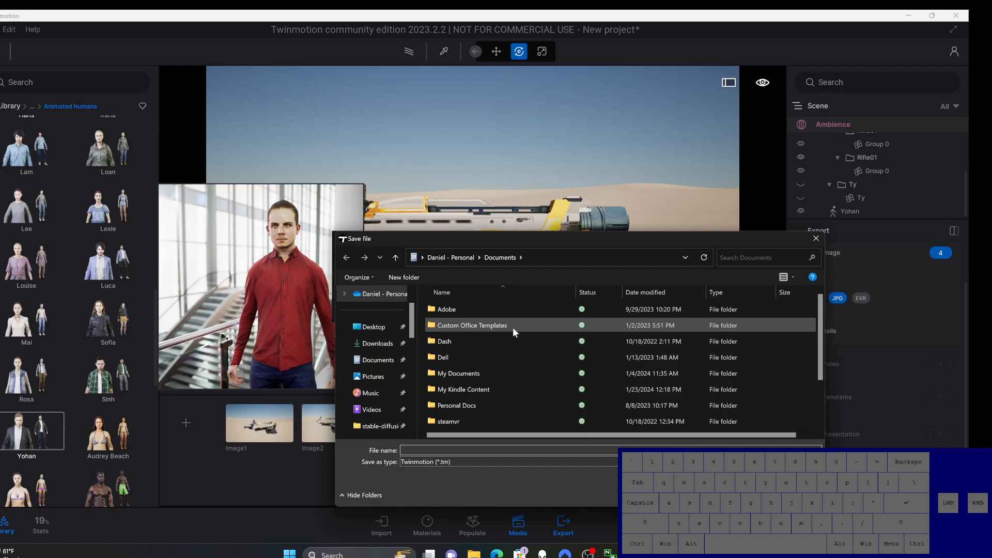
pyautogui.scroll(-1, 514, 335)
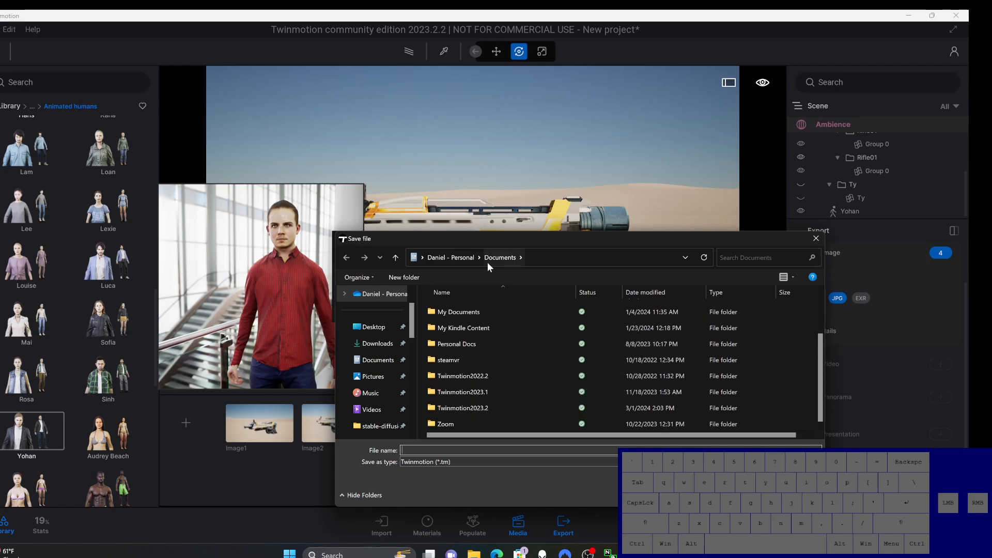
pyautogui.moveTo(412, 328); pyautogui.dragTo(417, 423)
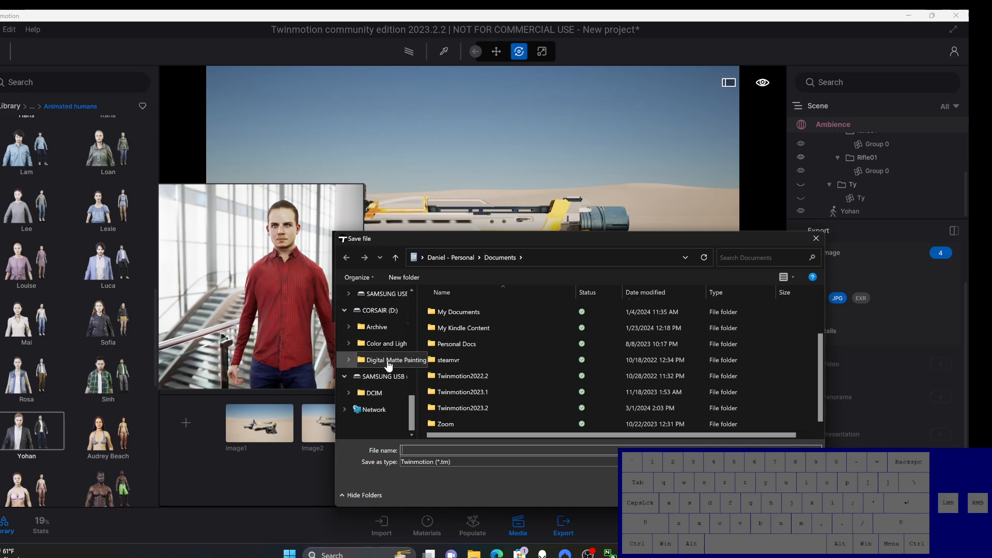
pyautogui.click(386, 343)
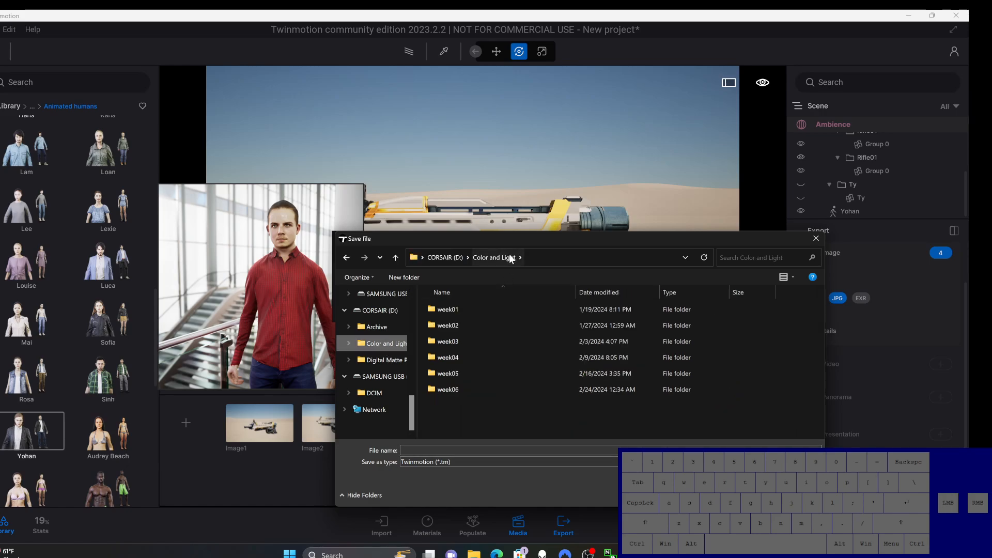
# Step: Save the project under the file name Riflerender01 and close Twinmotion
pyautogui.click(430, 449)
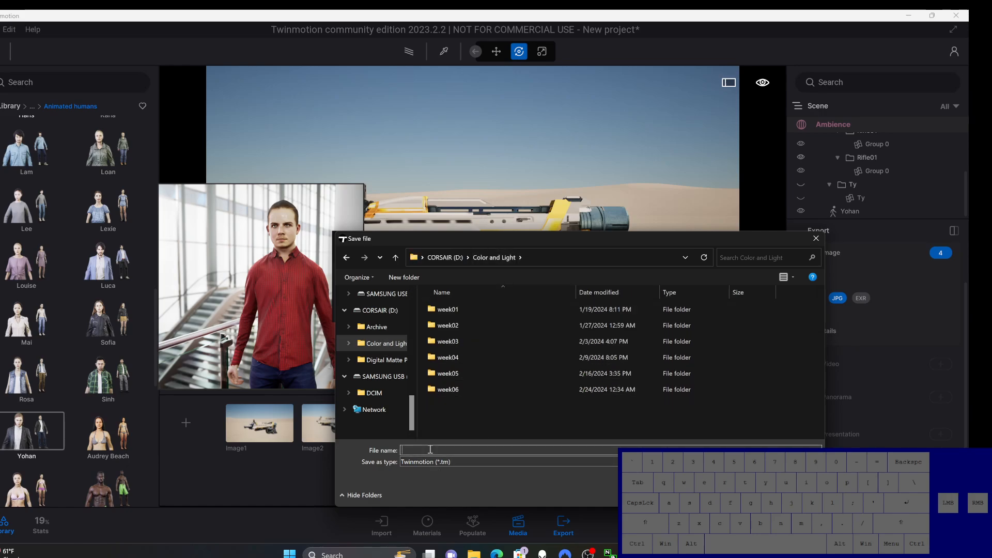
pyautogui.write('Riflerender01')
pyautogui.click(756, 495)
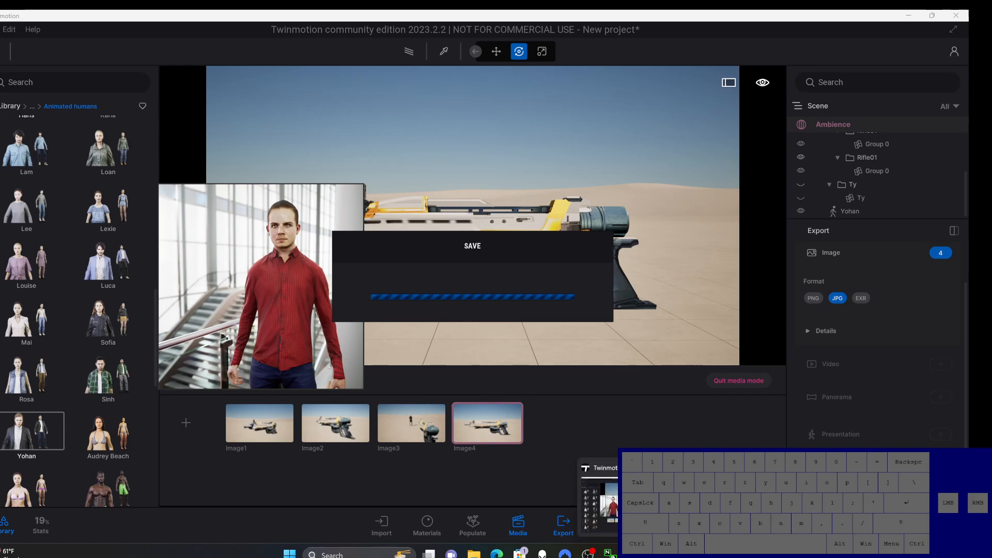
pyautogui.click(961, 17)
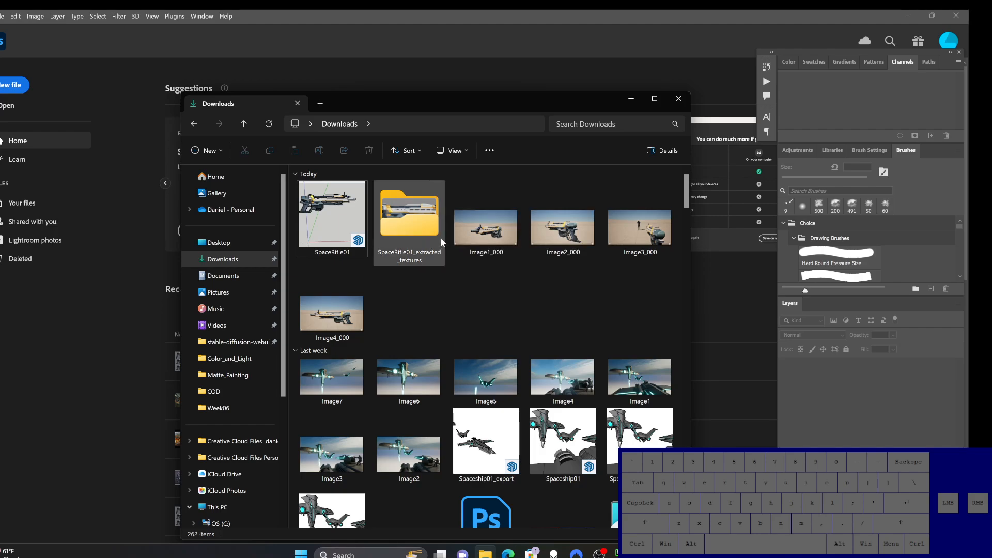
# Step: Select Image1_000 through Image4_000 in Downloads, close the Epic Games launcher, and open the four images in Photoshop
pyautogui.click(485, 245)
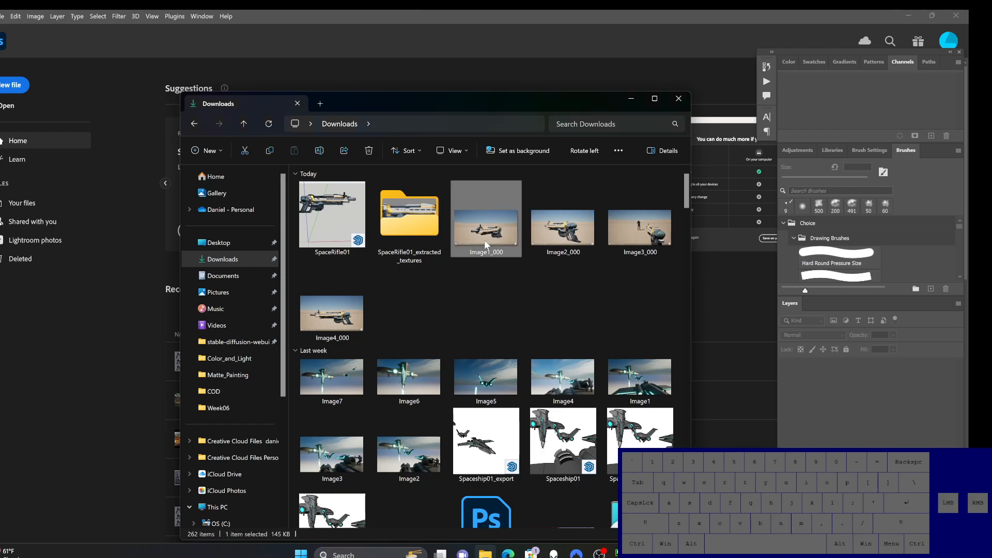
pyautogui.keyDown('shift'); pyautogui.click(341, 318); pyautogui.keyUp('shift')
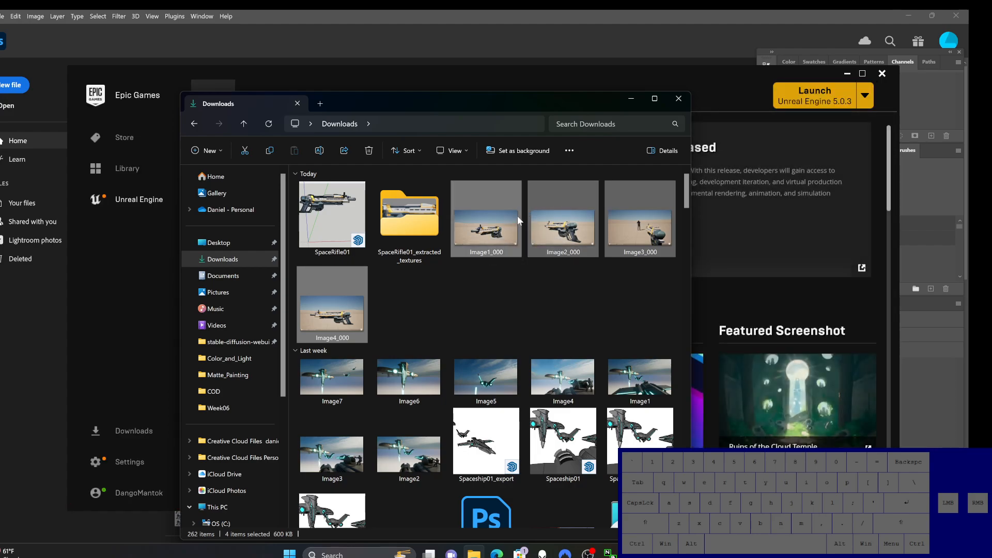
pyautogui.click(882, 73)
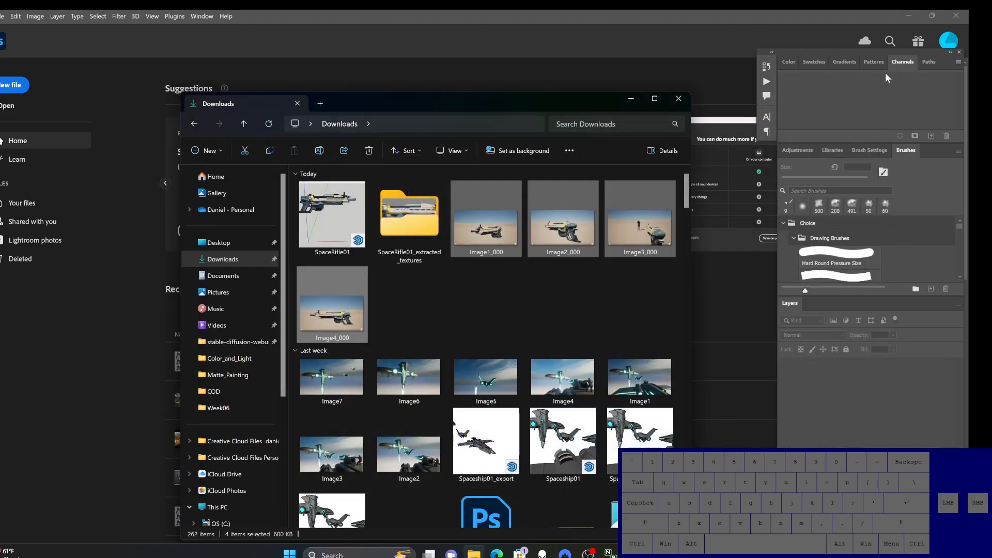
pyautogui.moveTo(644, 552)
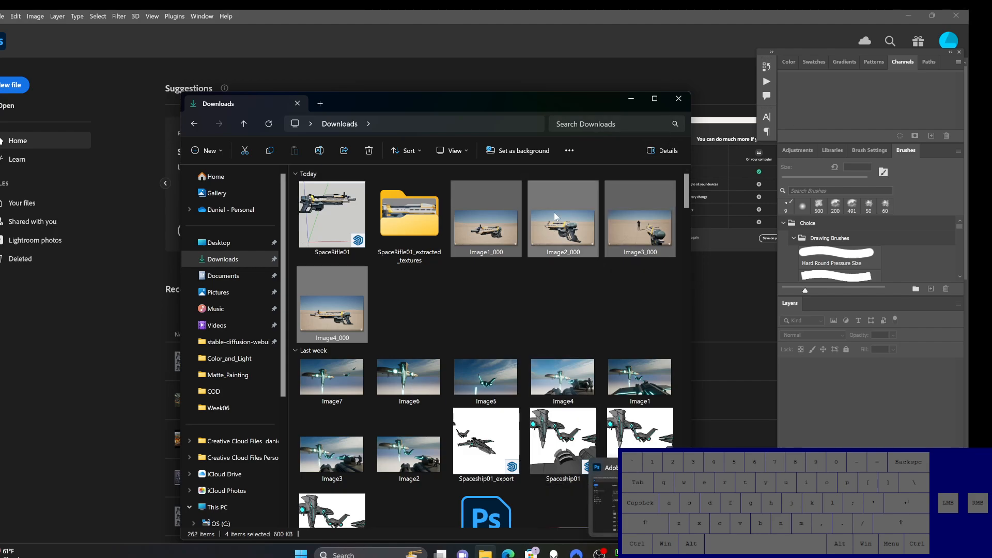
pyautogui.moveTo(510, 98); pyautogui.dragTo(267, 123)
pyautogui.moveTo(243, 243); pyautogui.dragTo(528, 315)
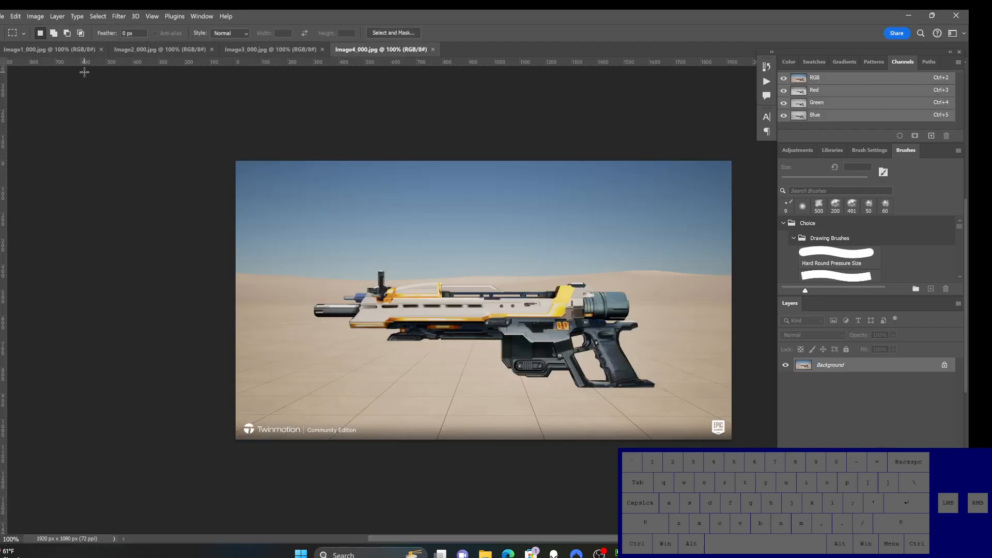
# Step: Undock the four image documents into separate floating windows and spread them across the workspace
pyautogui.moveTo(73, 49); pyautogui.dragTo(103, 128)
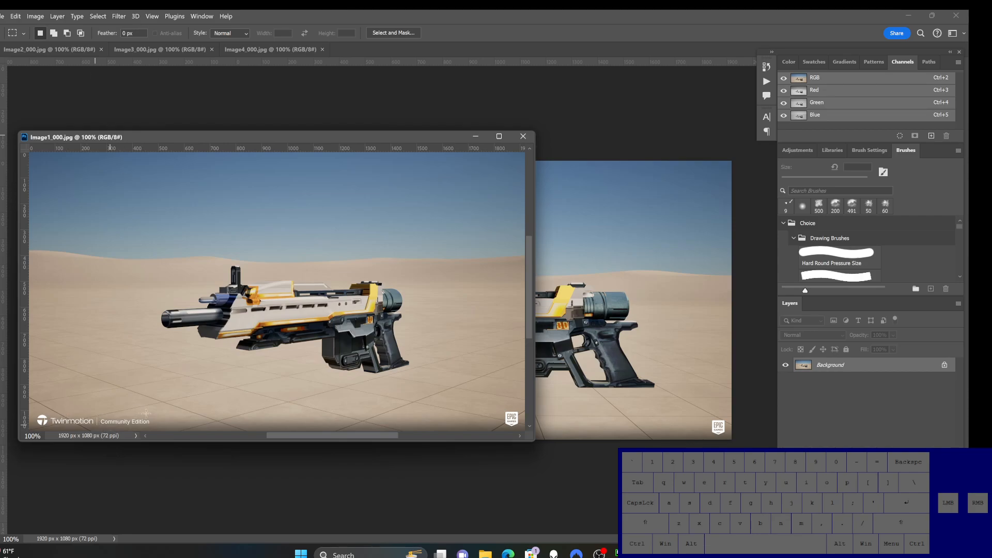
pyautogui.click(104, 70)
pyautogui.moveTo(104, 74); pyautogui.dragTo(408, 91)
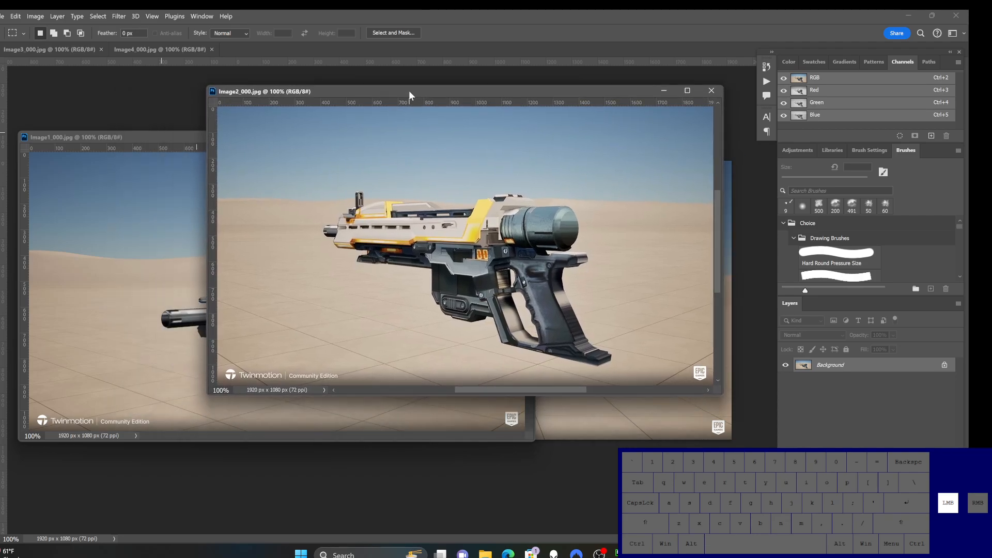
pyautogui.moveTo(60, 53); pyautogui.dragTo(98, 123)
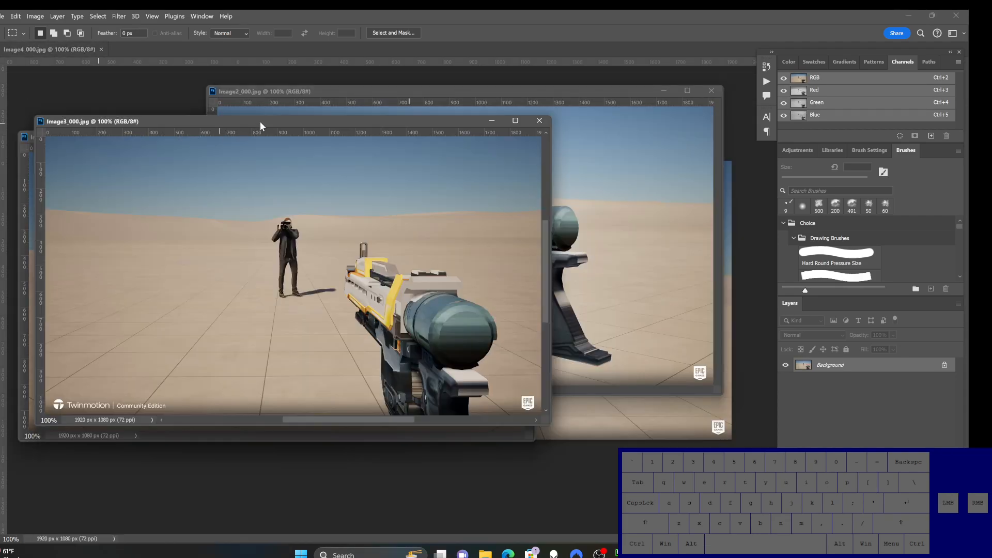
pyautogui.moveTo(259, 120); pyautogui.dragTo(291, 280)
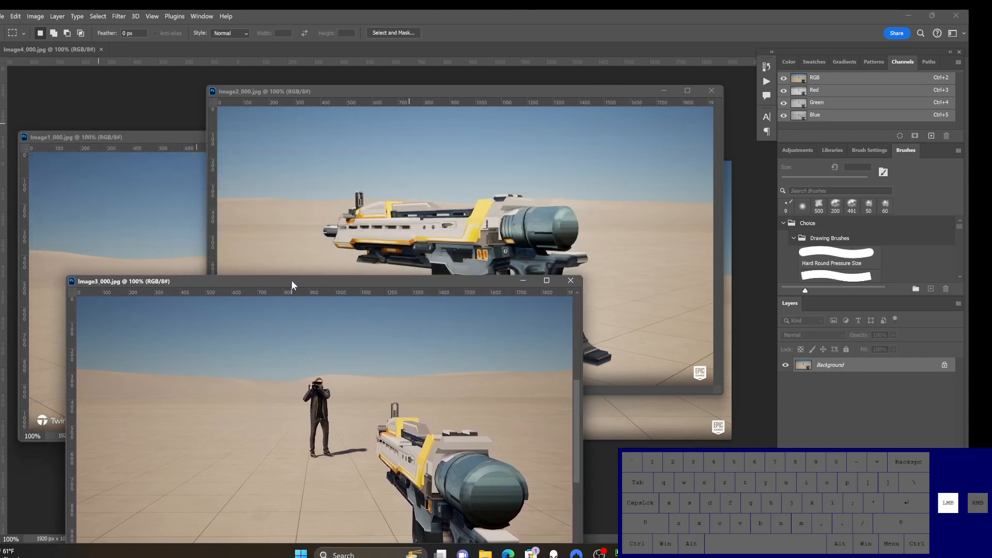
pyautogui.moveTo(75, 49); pyautogui.dragTo(185, 70)
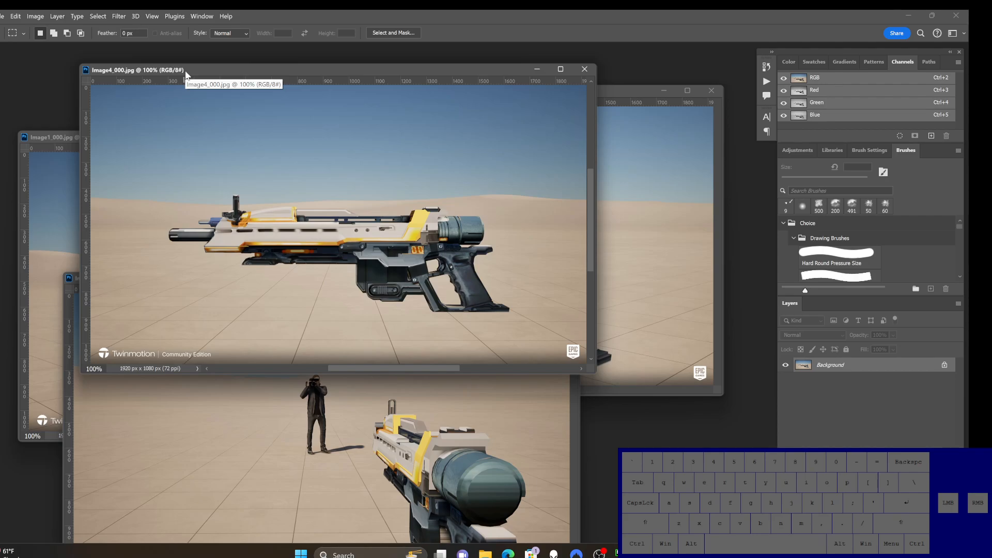
# Step: Select and copy the whole Image4_000 picture and create a new 1920 × 1080 px document matching its size
pyautogui.click(2, 19)
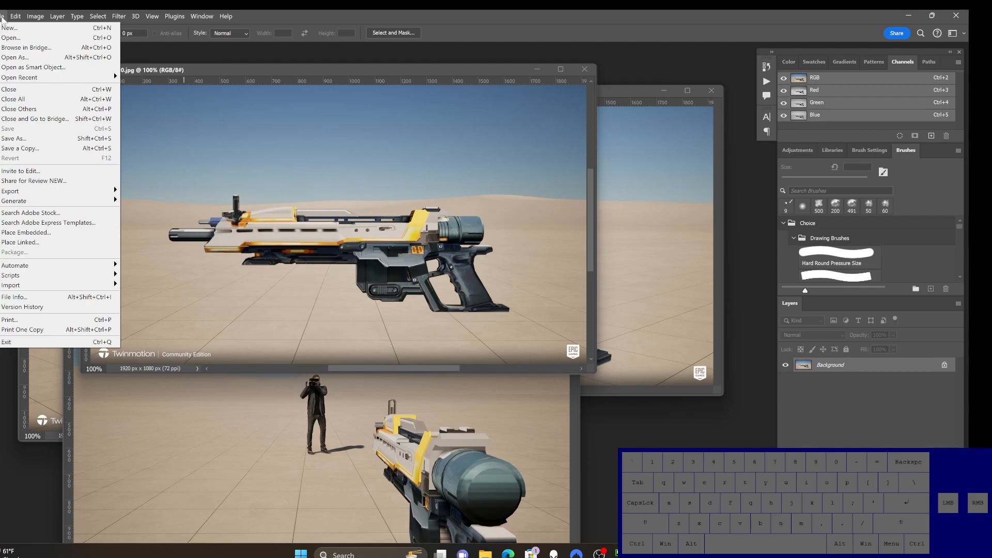
pyautogui.click(2, 20)
pyautogui.moveTo(187, 70); pyautogui.dragTo(184, 71)
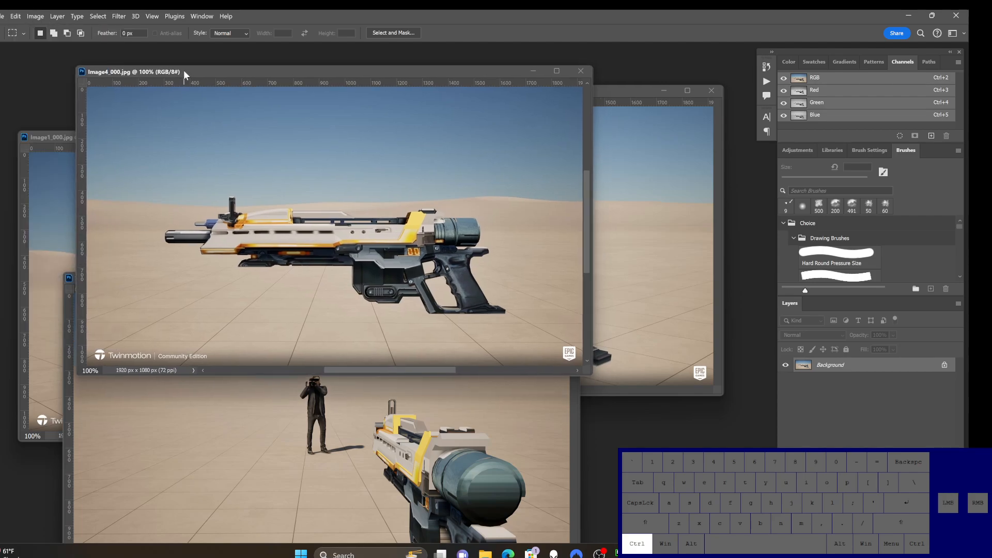
pyautogui.hotkey('ctrl', 'a')
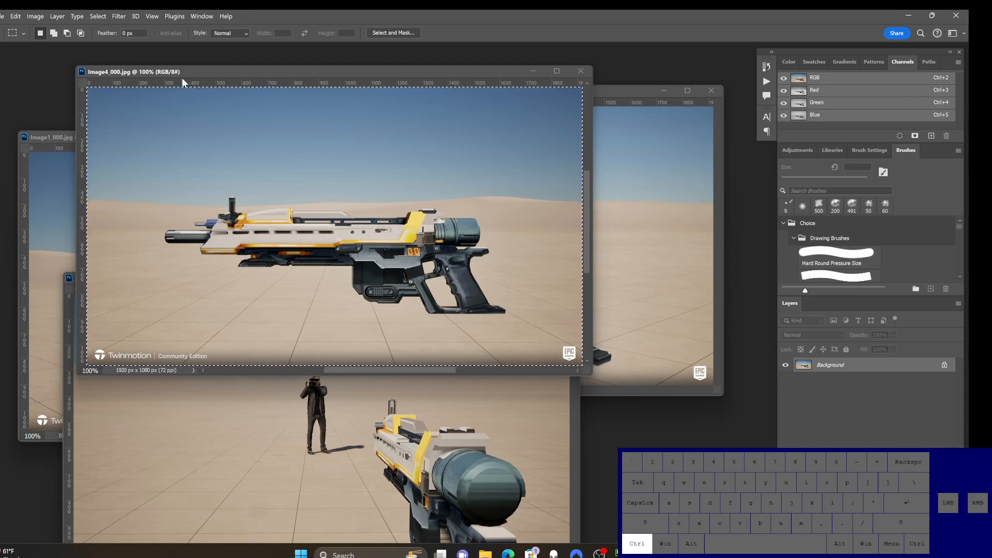
pyautogui.hotkey('ctrl', 'n')
pyautogui.press('Return')
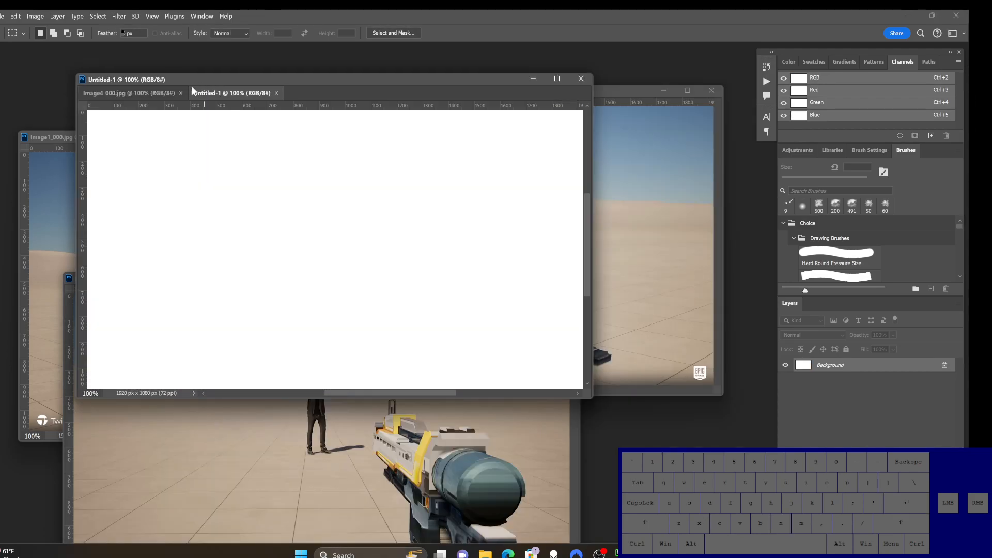
# Step: Extend the new document's canvas down and to the left to 3920 × 2140 px with the Crop tool and fill it with gray
pyautogui.keyDown('ctrl'); pyautogui.keyDown('alt'); pyautogui.click(256, 286); pyautogui.keyUp('alt'); pyautogui.keyUp('ctrl')
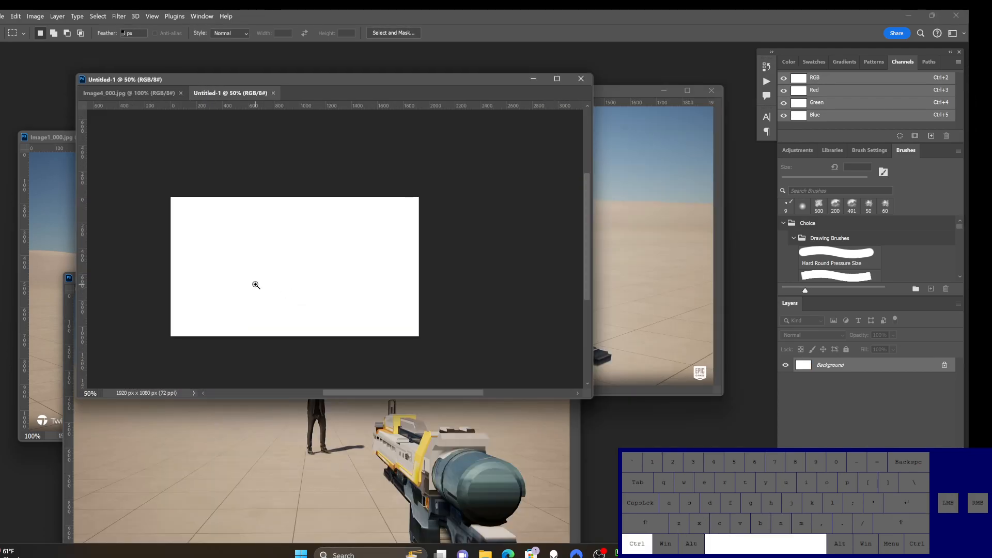
pyautogui.moveTo(591, 397); pyautogui.dragTo(728, 539)
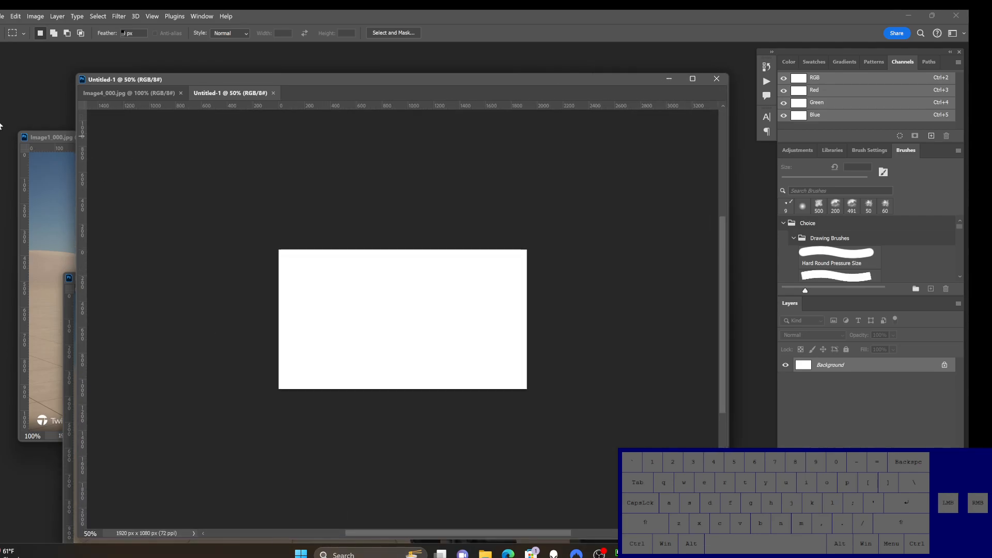
pyautogui.click(0, 147)
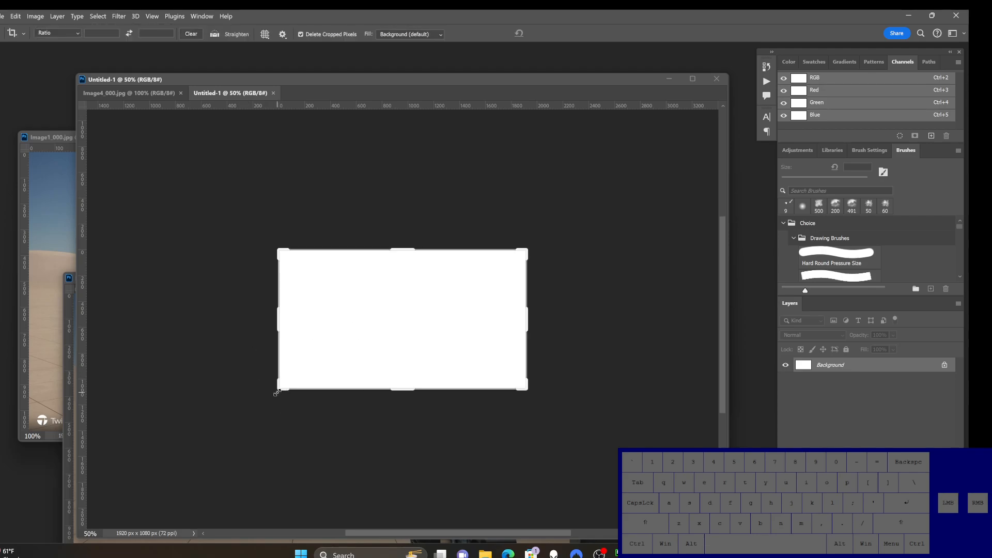
pyautogui.moveTo(291, 393); pyautogui.dragTo(148, 460)
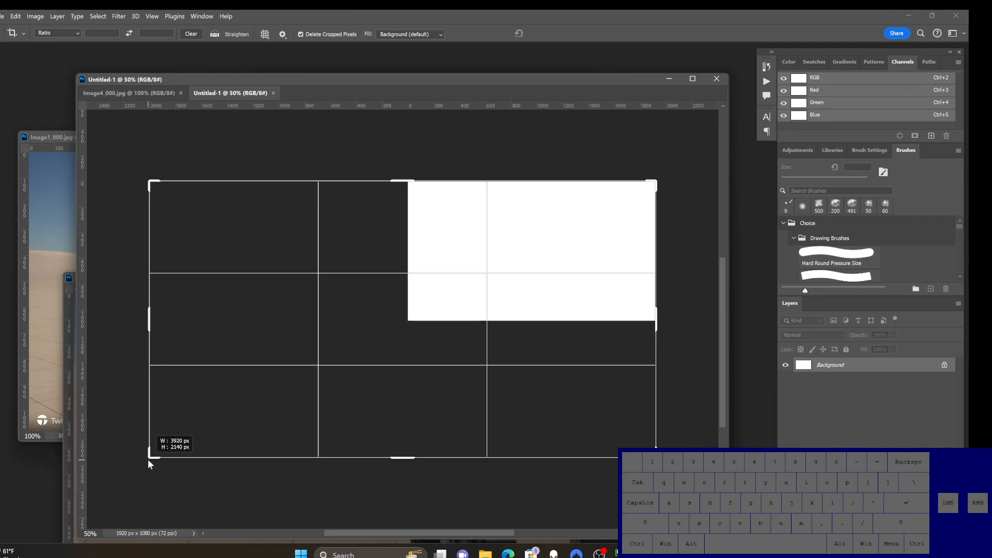
pyautogui.doubleClick(179, 412)
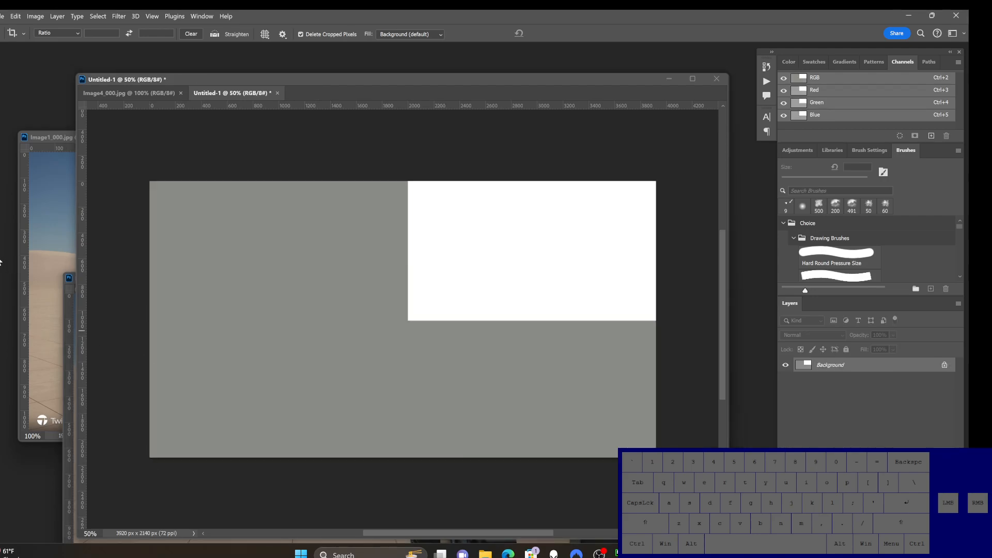
pyautogui.hotkey('ctrl', 'BackSpace')
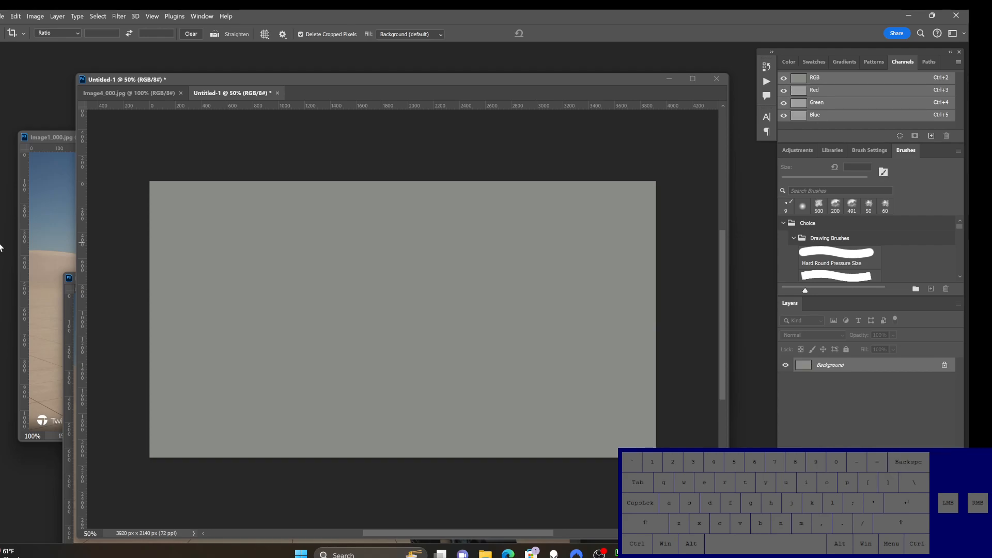
# Step: Separate the new document from Image4_000 and copy the full Image4_000 picture into the canvas's upper-right quarter
pyautogui.moveTo(210, 93); pyautogui.dragTo(176, 155)
pyautogui.moveTo(291, 78); pyautogui.dragTo(218, 61)
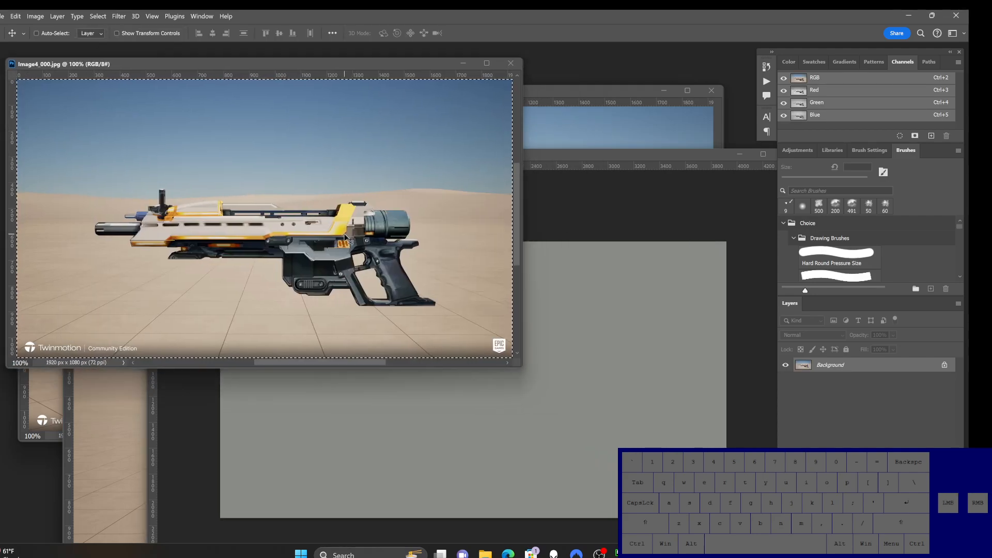
pyautogui.hotkey('ctrl', 'a')
pyautogui.moveTo(345, 237); pyautogui.dragTo(646, 340)
pyautogui.click(511, 149)
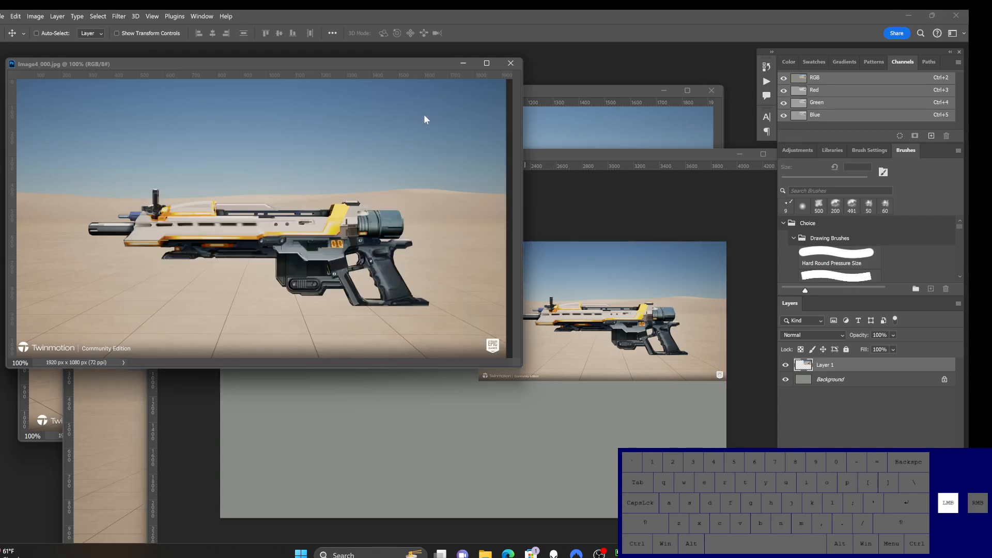
# Step: Minimize Image4_000, copy the Image2_000 picture into the canvas's lower-right quarter, and return to the Image2_000 window
pyautogui.click(464, 62)
pyautogui.moveTo(474, 85); pyautogui.dragTo(458, 92)
pyautogui.moveTo(467, 103); pyautogui.dragTo(305, 95)
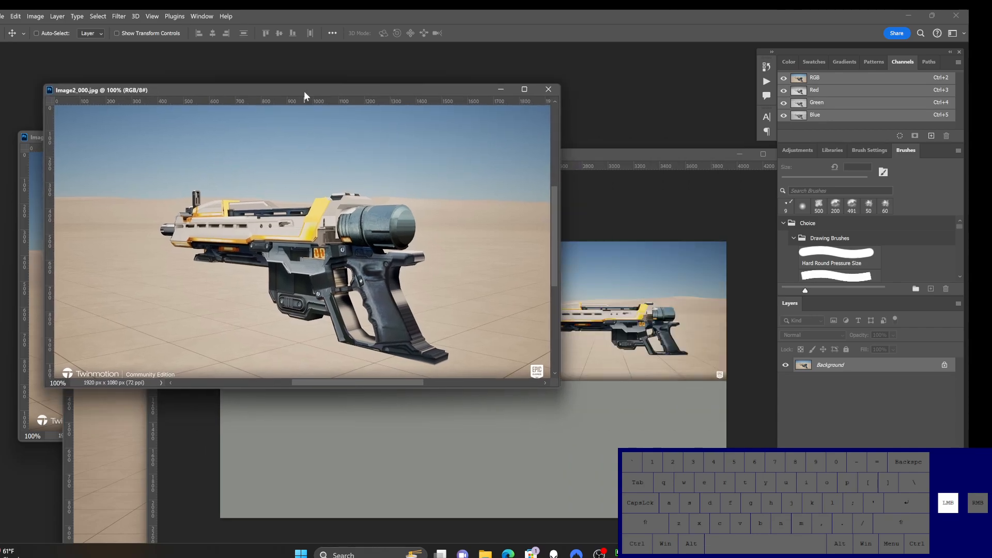
pyautogui.click(581, 452)
pyautogui.moveTo(616, 470); pyautogui.dragTo(601, 451)
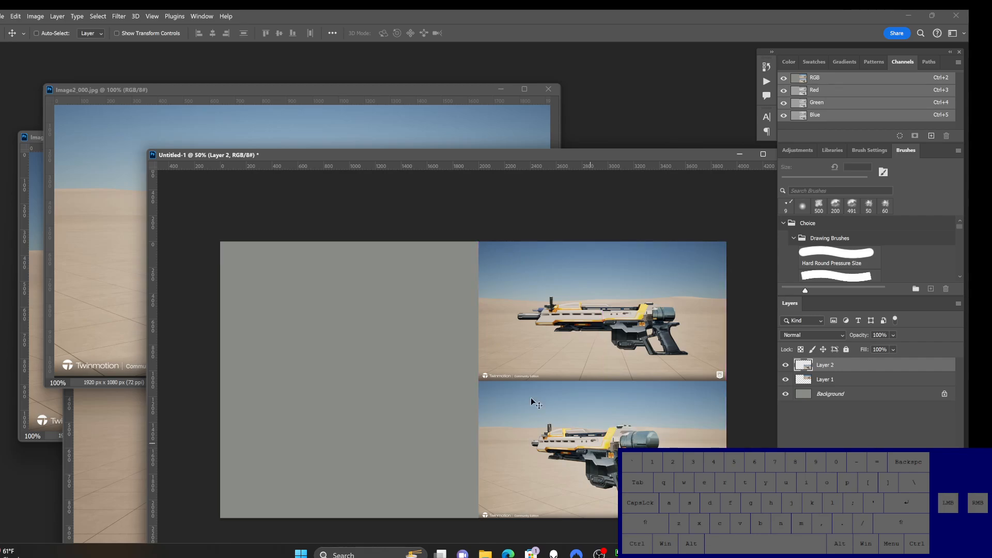
pyautogui.click(222, 132)
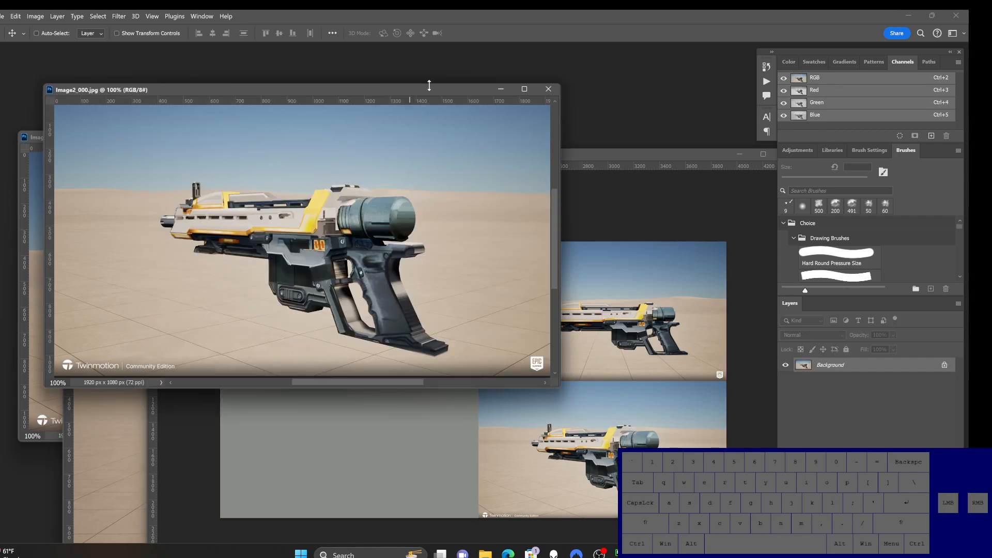
# Step: Close Image2_000, copy the Image1_000 picture into the canvas's upper-left quarter, and close Image1_000
pyautogui.click(542, 88)
pyautogui.moveTo(134, 136); pyautogui.dragTo(131, 96)
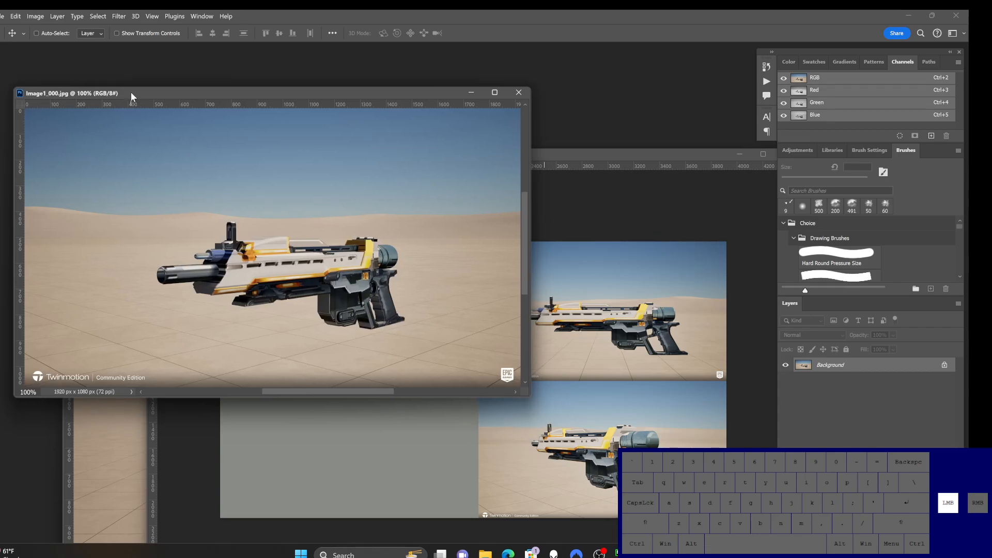
pyautogui.moveTo(289, 250); pyautogui.dragTo(343, 321)
pyautogui.click(305, 124)
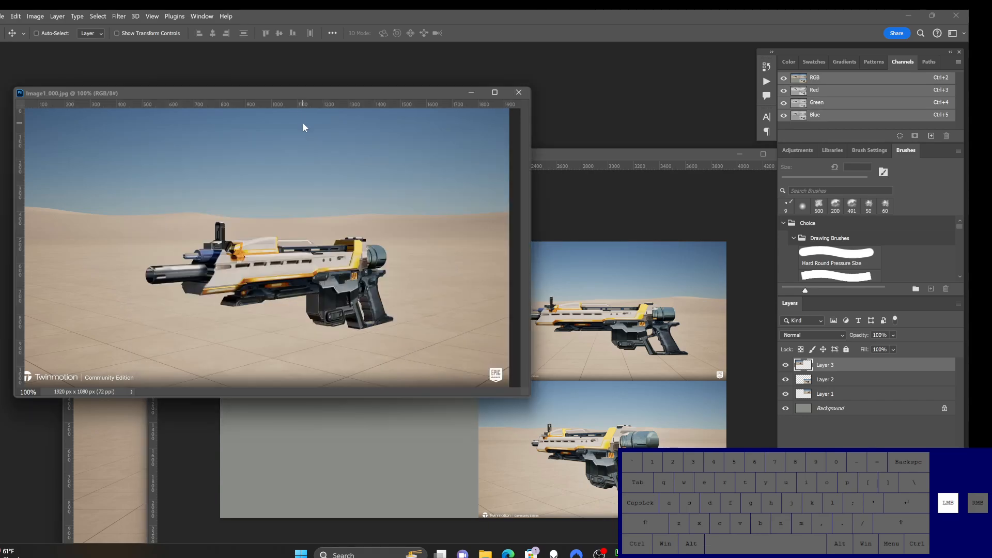
pyautogui.click(525, 94)
# Step: Copy the Image3_000 picture into the canvas's lower-left quarter and close Image3_000
pyautogui.click(129, 365)
pyautogui.moveTo(397, 419); pyautogui.dragTo(374, 472)
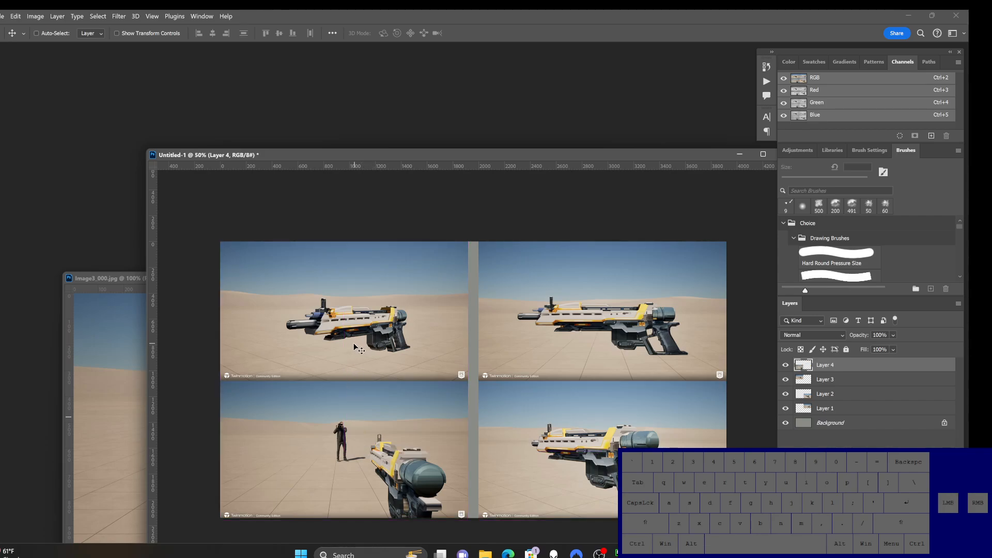
pyautogui.click(125, 394)
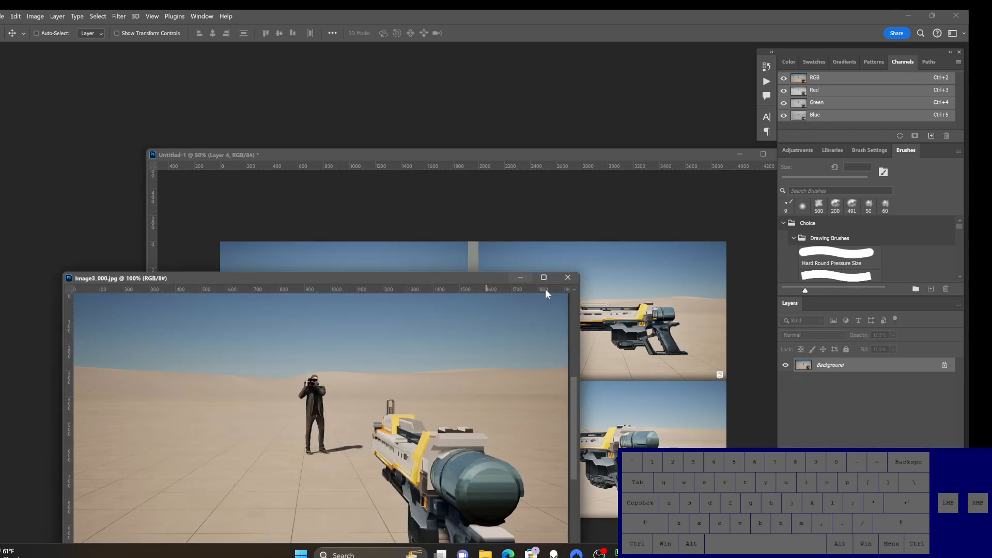
pyautogui.click(567, 278)
# Step: Shift the two left-hand pictures to the right until they meet the right-hand pictures, closing the central gray gap
pyautogui.moveTo(565, 154); pyautogui.dragTo(444, 71)
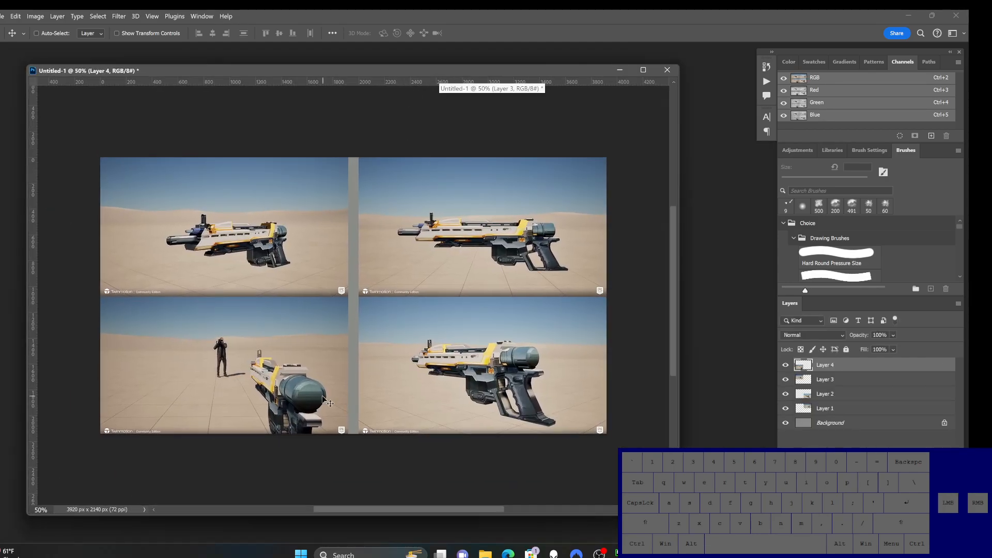
pyautogui.keyDown('ctrl'); pyautogui.click(304, 266); pyautogui.keyUp('ctrl')
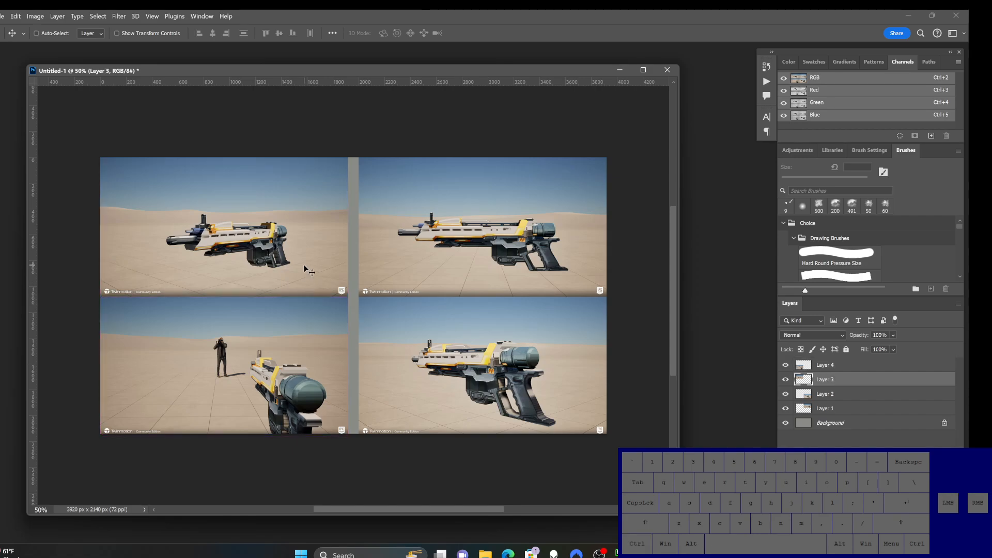
pyautogui.keyDown('shift'); pyautogui.moveTo(304, 267); pyautogui.dragTo(312, 265); pyautogui.keyUp('shift')
pyautogui.keyDown('ctrl'); pyautogui.click(310, 376); pyautogui.keyUp('ctrl')
pyautogui.keyDown('shift'); pyautogui.moveTo(310, 376); pyautogui.dragTo(321, 377); pyautogui.keyUp('shift')
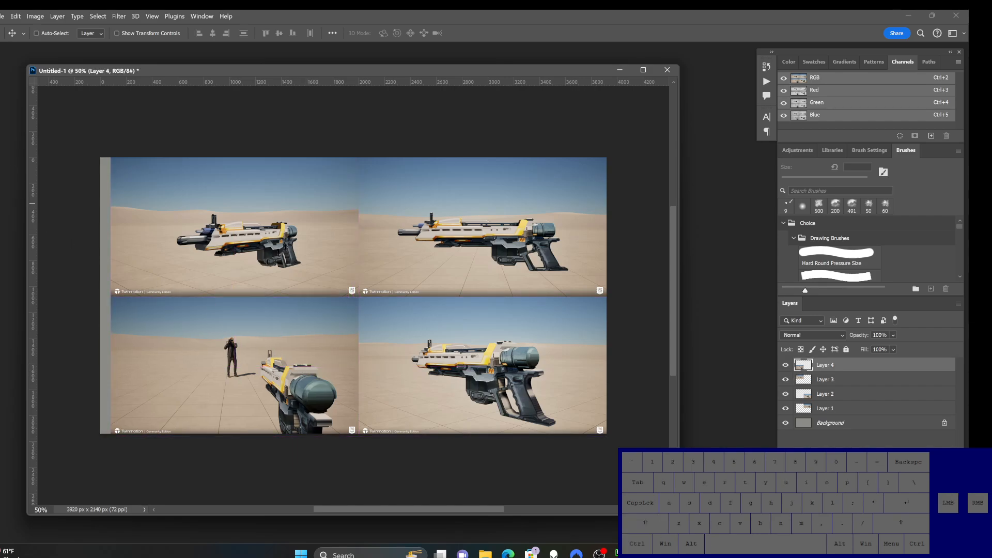
# Step: Crop the gray strip off the canvas's left edge so the sheet measures 3840 × 2140 px
pyautogui.press('c')
pyautogui.moveTo(102, 295); pyautogui.dragTo(105, 292)
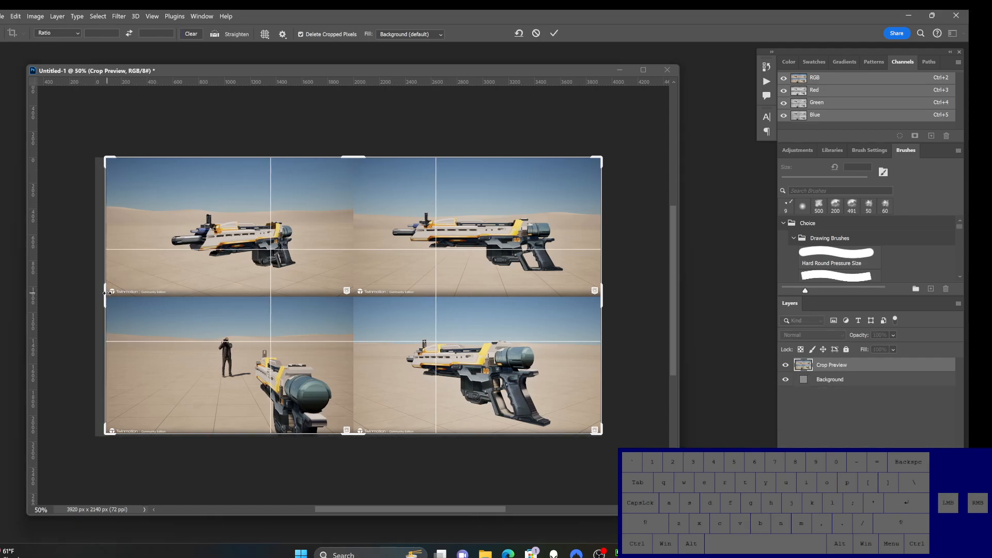
pyautogui.press('Return')
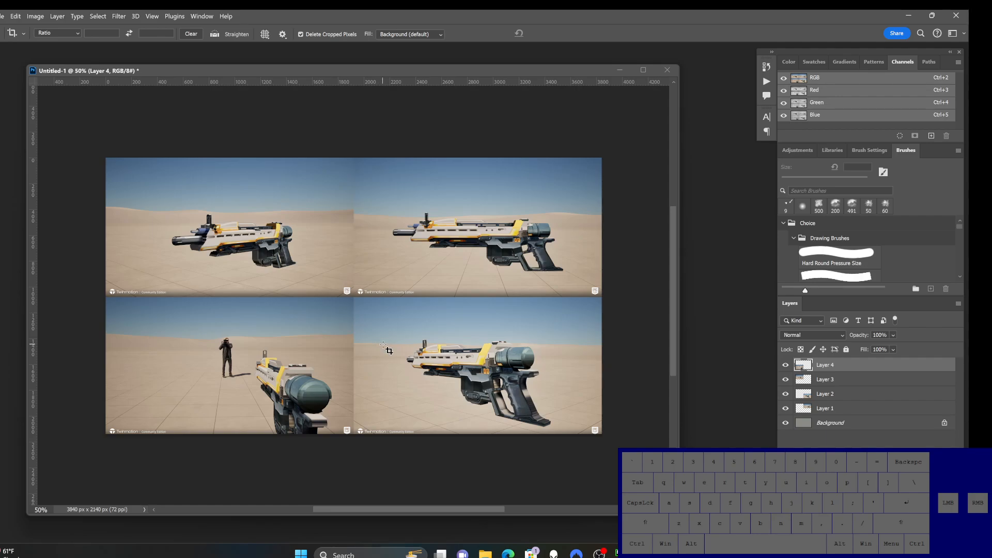
# Step: Merge the four picture layers into one layer and add a new empty layer above it
pyautogui.press('ctrl')
pyautogui.hotkey('ctrl', '0')
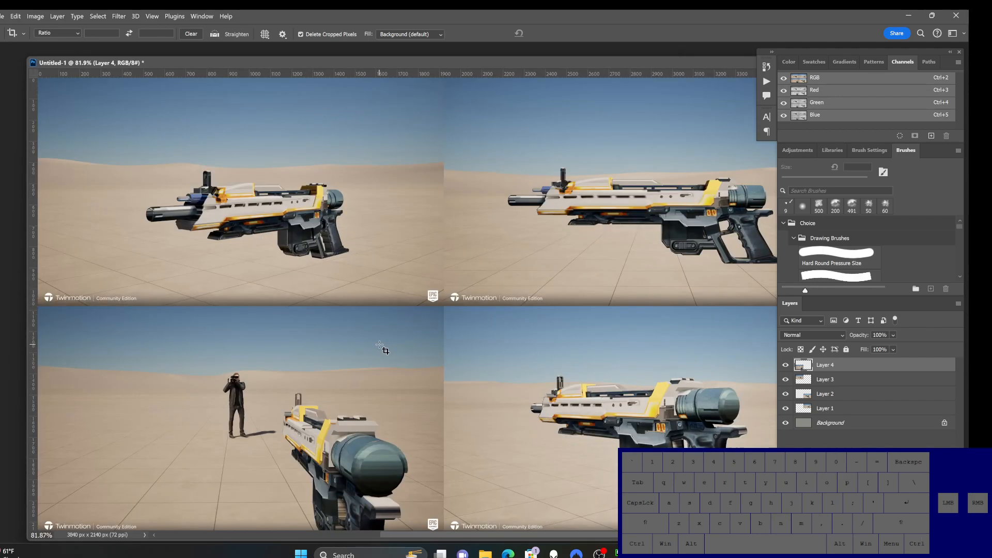
pyautogui.keyDown('ctrl'); pyautogui.keyDown('alt'); pyautogui.click(371, 318); pyautogui.keyUp('alt'); pyautogui.keyUp('ctrl')
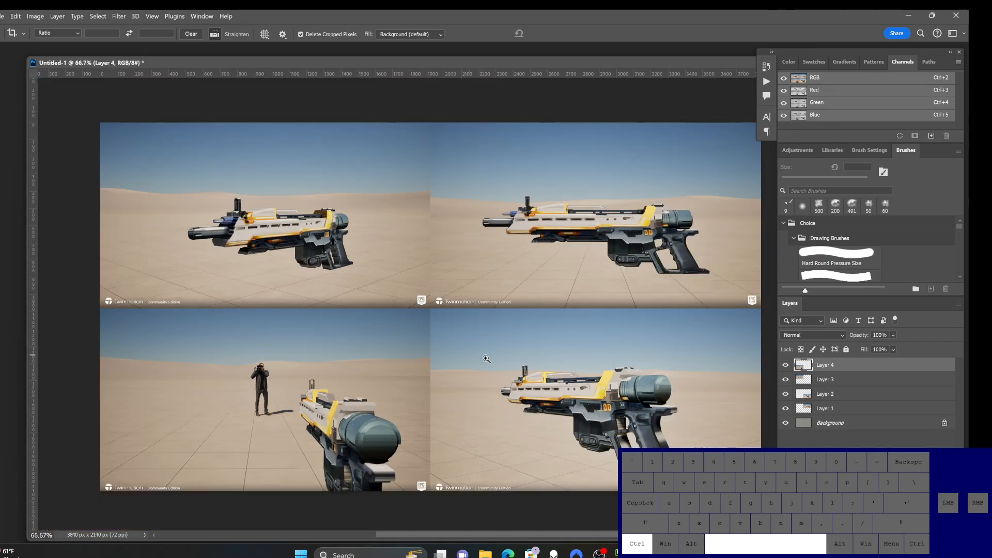
pyautogui.moveTo(513, 371); pyautogui.dragTo(453, 338)
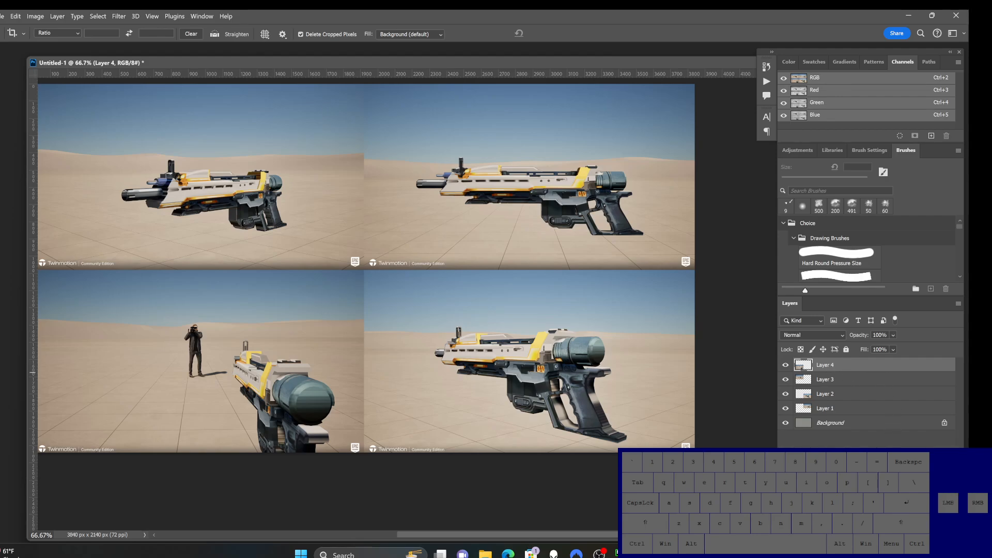
pyautogui.keyDown('shift'); pyautogui.click(857, 411); pyautogui.keyUp('shift')
pyautogui.hotkey('ctrl', 'e')
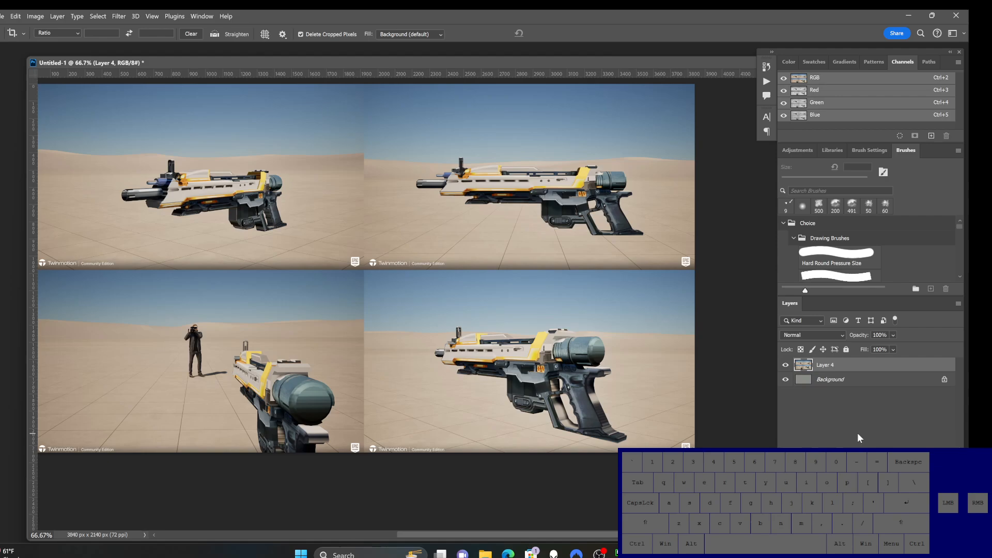
pyautogui.click(930, 524)
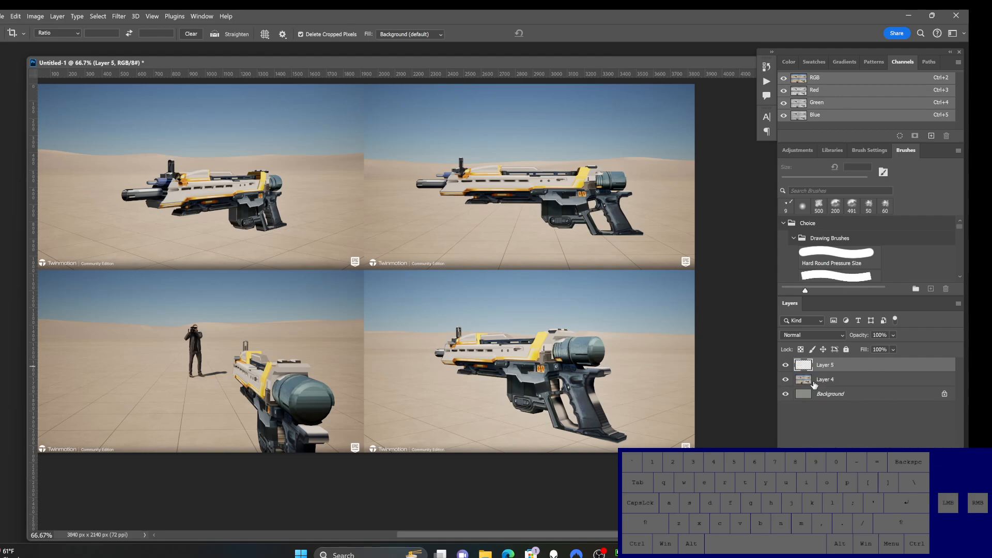
# Step: Select the end face of the rifle's rear cylinder in the lower-right picture with the Elliptical Marquee tool
pyautogui.keyDown('ctrl'); pyautogui.click(620, 375); pyautogui.keyUp('ctrl')
pyautogui.keyDown('ctrl'); pyautogui.click(621, 375); pyautogui.keyUp('ctrl')
pyautogui.keyDown('ctrl'); pyautogui.click(622, 376); pyautogui.keyUp('ctrl')
pyautogui.moveTo(583, 388); pyautogui.dragTo(537, 384)
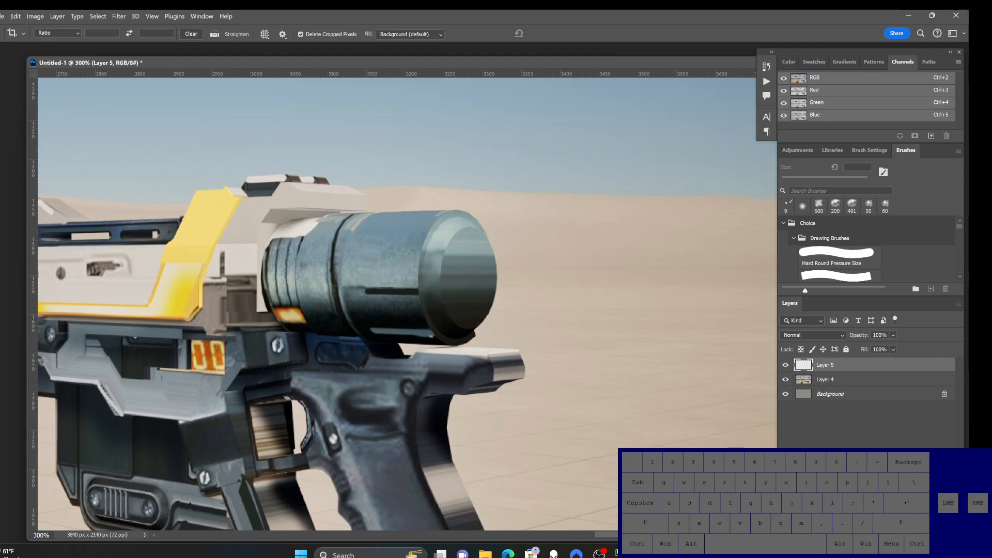
pyautogui.moveTo(1, 76); pyautogui.dragTo(35, 84)
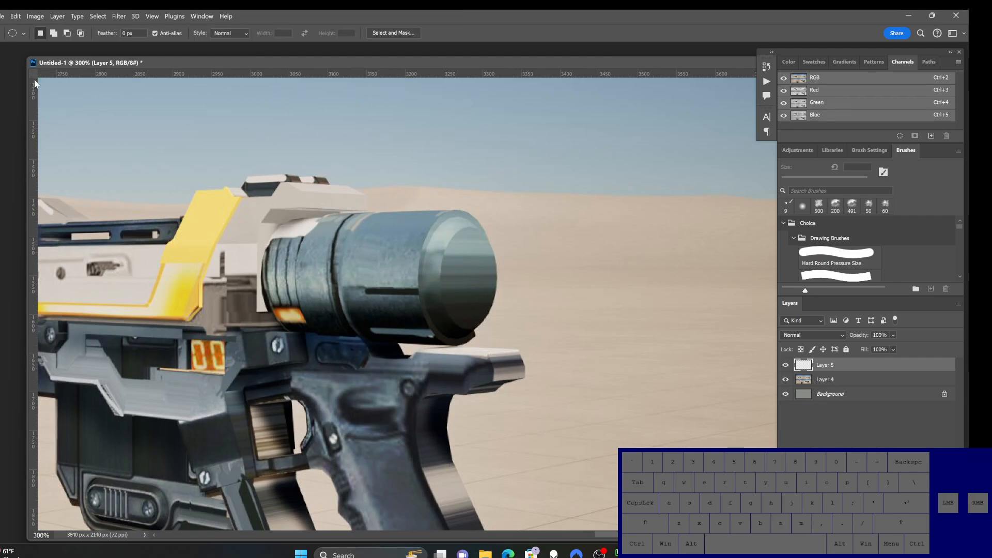
pyautogui.moveTo(446, 224); pyautogui.dragTo(479, 316)
# Step: Enlarge the pencil-style brush to 40 px and paint a lighter sampled tone over the selected cylinder end
pyautogui.press('b')
pyautogui.press('alt')
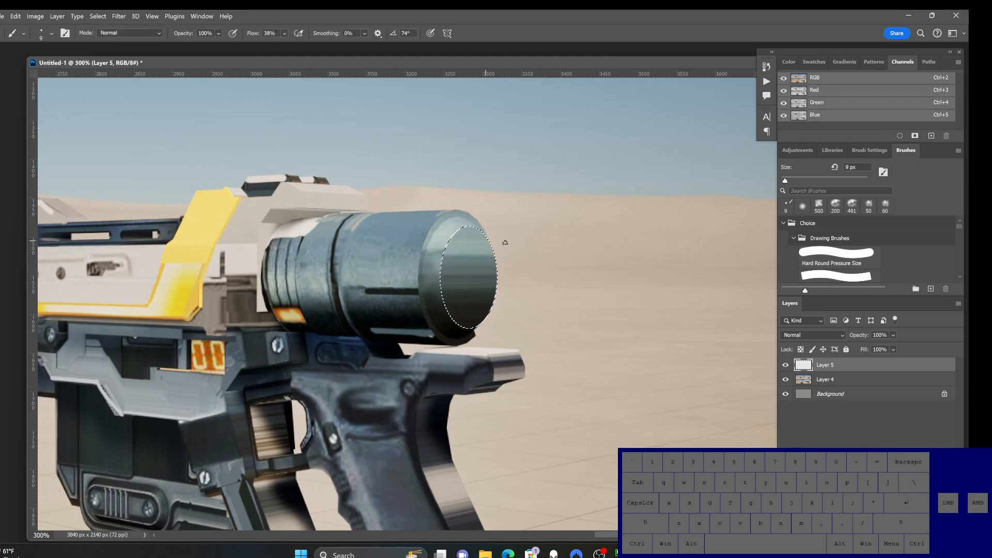
pyautogui.press(']')
pyautogui.press(']')
pyautogui.press(']')
pyautogui.press(']')
pyautogui.press(']')
pyautogui.press(']')
pyautogui.press(']')
pyautogui.moveTo(462, 215); pyautogui.dragTo(484, 271)
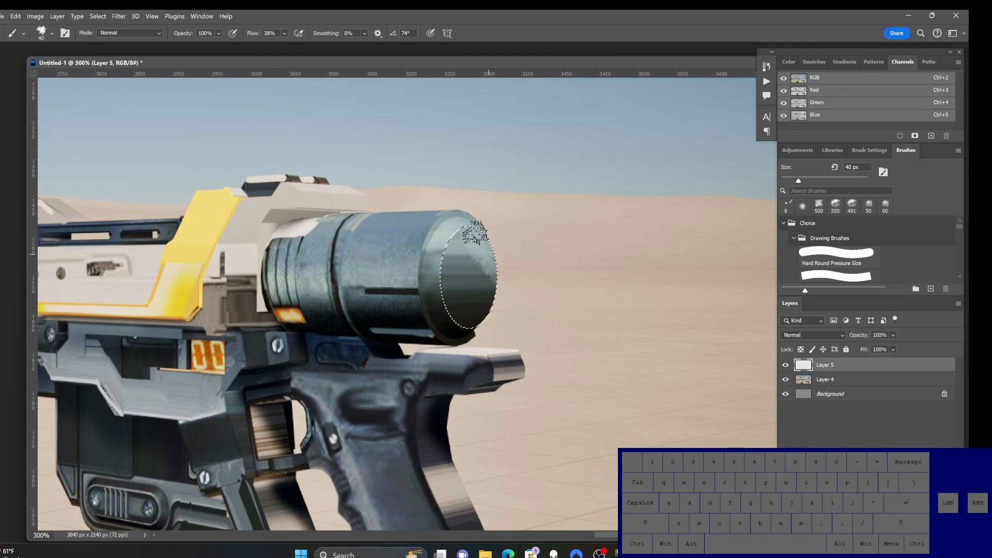
pyautogui.moveTo(473, 236); pyautogui.dragTo(488, 279)
# Step: Switch to the Soft Round Pressure Opacity and Flow brush, shade the cylinder end smoothly with sampled tones, and deselect it
pyautogui.click(51, 33)
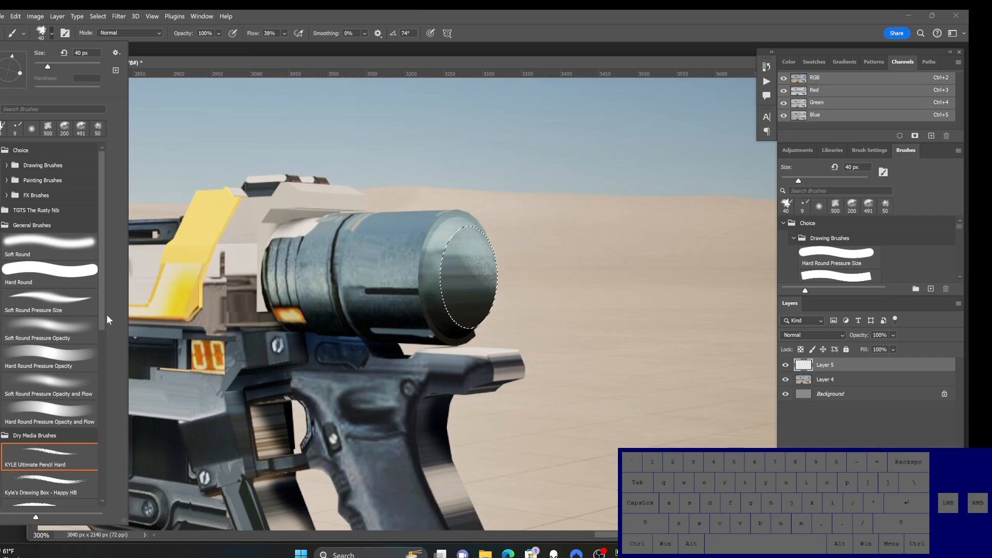
pyautogui.click(67, 385)
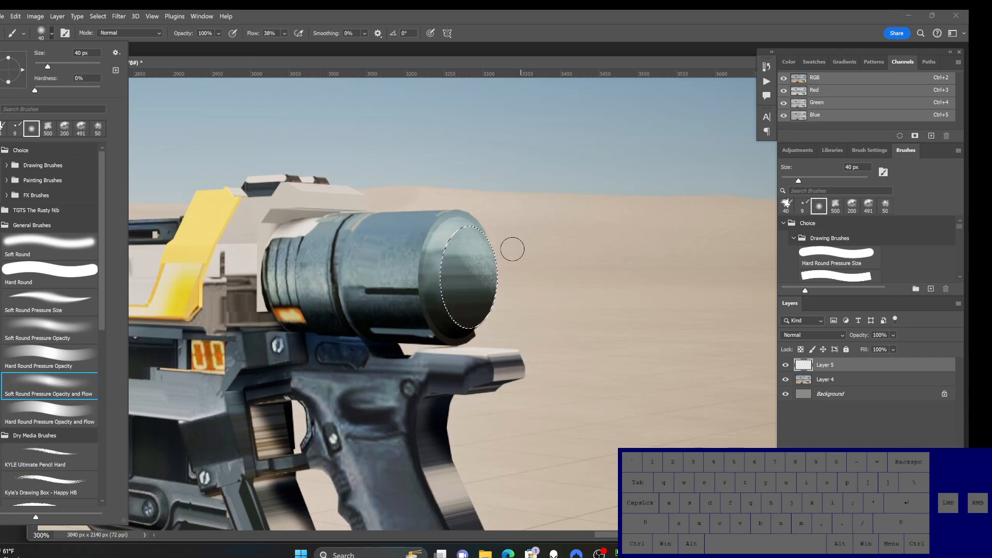
pyautogui.keyDown('alt'); pyautogui.click(472, 229); pyautogui.keyUp('alt')
pyautogui.moveTo(469, 243)
pyautogui.mouseDown()
pyautogui.moveTo(489, 287)
pyautogui.moveTo(471, 239)
pyautogui.moveTo(436, 291)
pyautogui.moveTo(483, 328)
pyautogui.moveTo(474, 321)
pyautogui.mouseUp()
pyautogui.keyDown('alt'); pyautogui.click(437, 268); pyautogui.keyUp('alt')
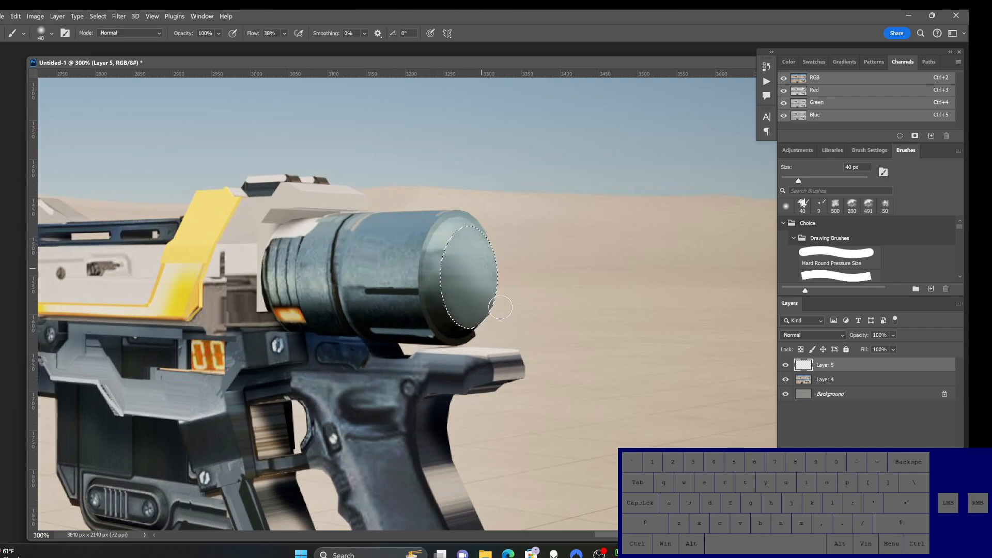
pyautogui.keyDown('ctrl'); pyautogui.keyDown('alt'); pyautogui.click(467, 331); pyautogui.keyUp('alt'); pyautogui.keyUp('ctrl')
pyautogui.keyDown('ctrl'); pyautogui.keyDown('alt'); pyautogui.click(468, 330); pyautogui.keyUp('alt'); pyautogui.keyUp('ctrl')
pyautogui.keyDown('ctrl'); pyautogui.click(493, 319); pyautogui.keyUp('ctrl')
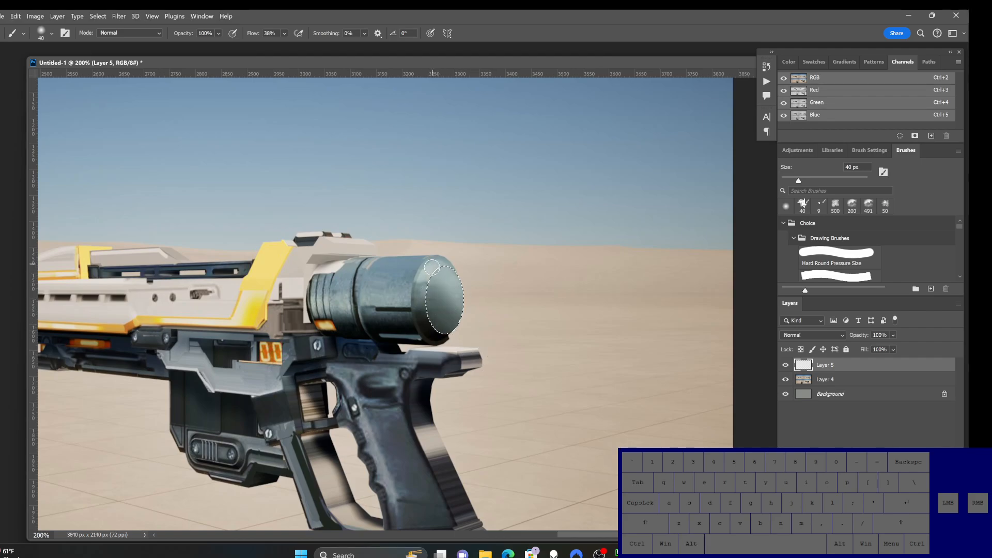
pyautogui.hotkey('ctrl', 'd')
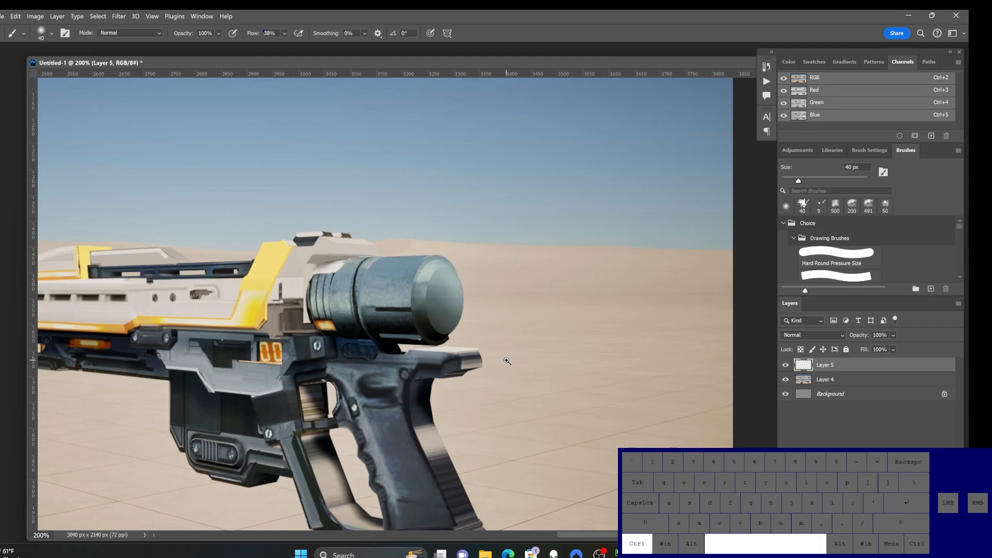
# Step: Reduce the brush to 20 px and outline a narrow selection along the back edge of the lower-right rifle's grip with the Lasso tool
pyautogui.keyDown('alt'); pyautogui.click(486, 339); pyautogui.keyUp('alt')
pyautogui.moveTo(496, 361); pyautogui.dragTo(495, 341)
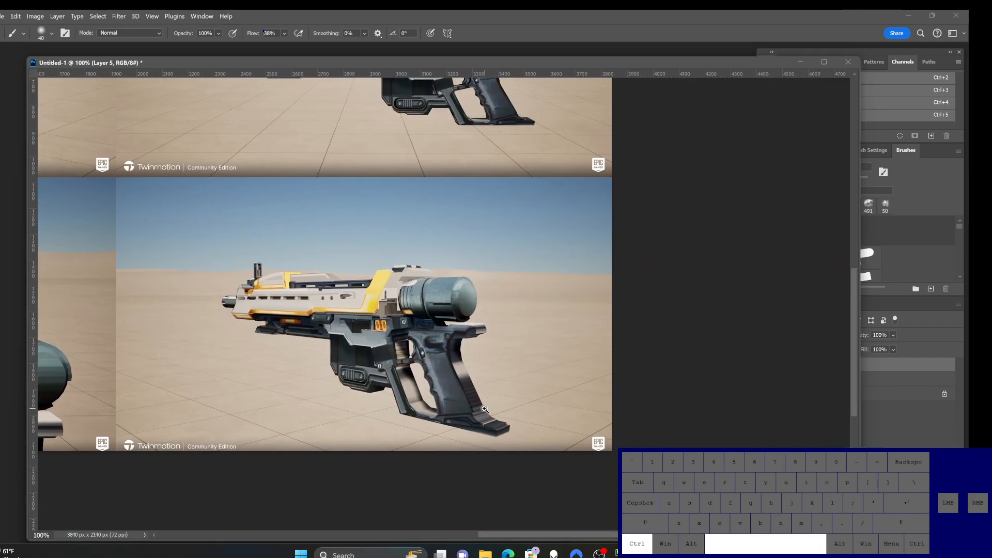
pyautogui.keyDown('ctrl'); pyautogui.click(495, 341); pyautogui.keyUp('ctrl')
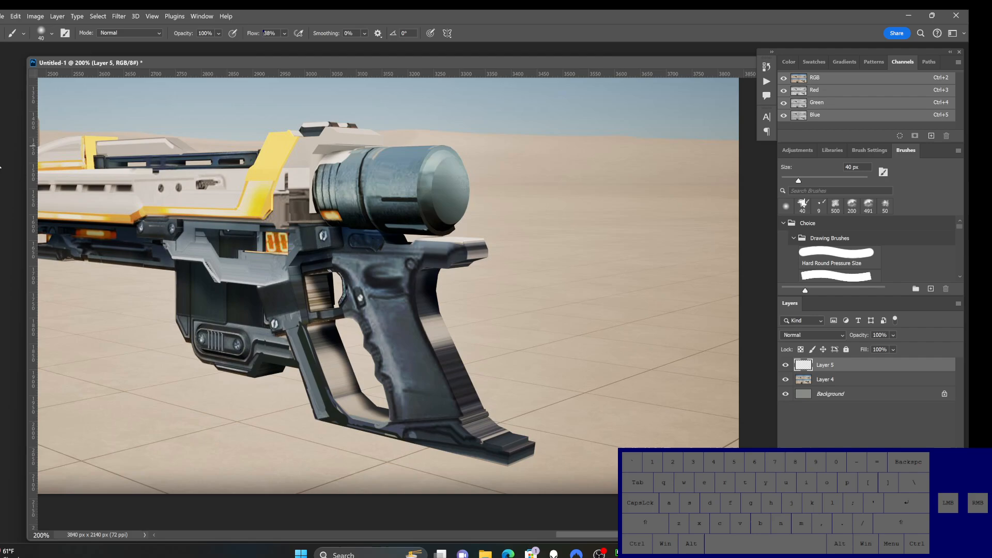
pyautogui.press('[')
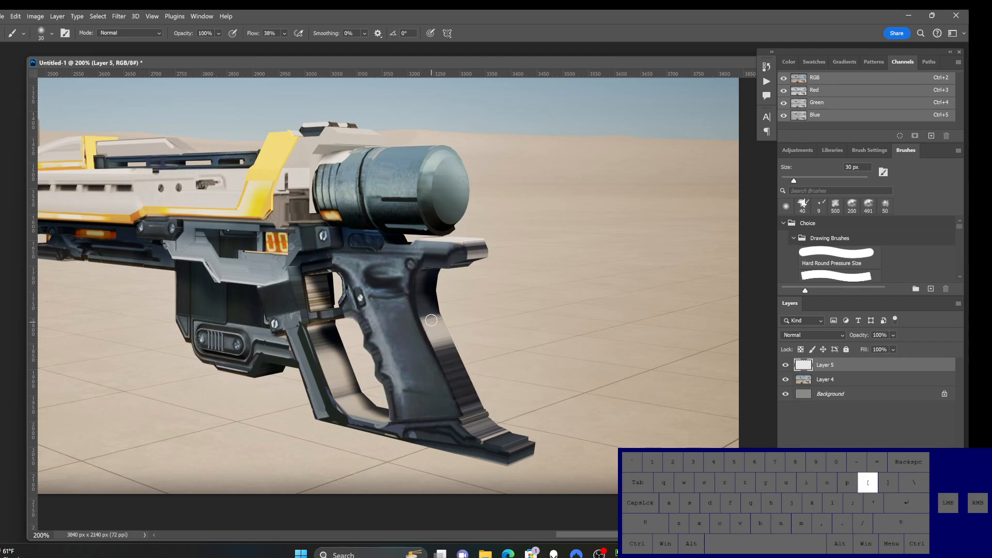
pyautogui.press('[')
pyautogui.press('l')
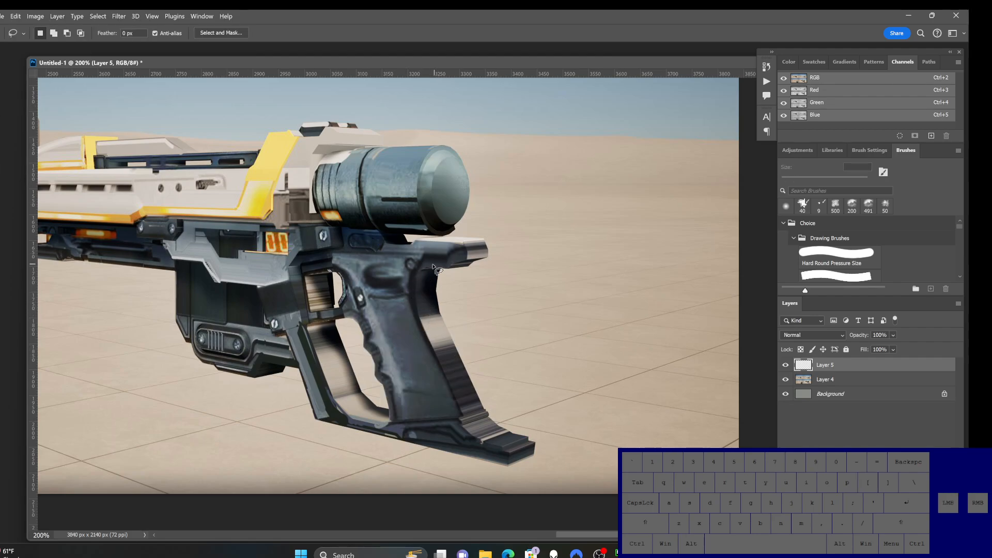
pyautogui.keyDown('alt'); pyautogui.click(410, 272); pyautogui.keyUp('alt')
pyautogui.keyDown('alt'); pyautogui.click(406, 290); pyautogui.keyUp('alt')
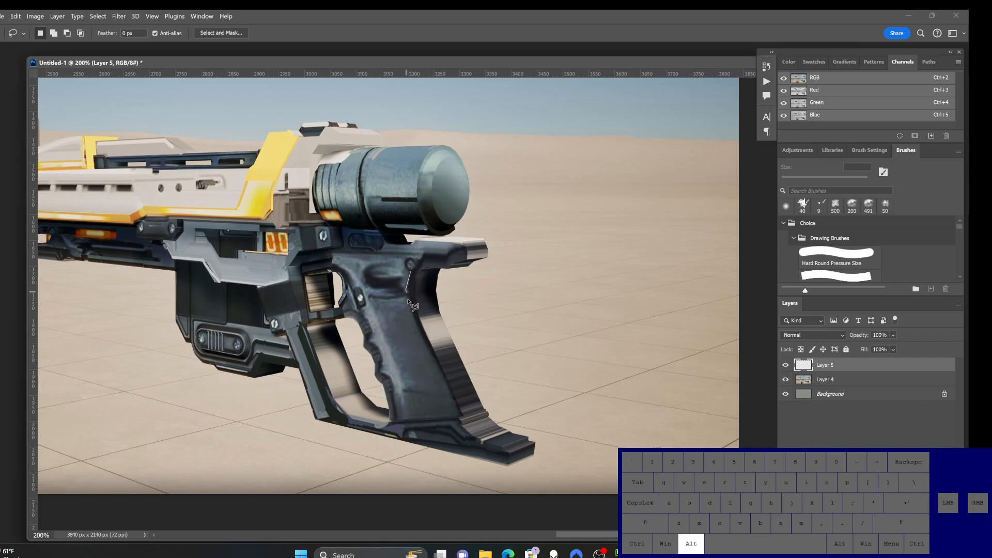
pyautogui.keyDown('alt'); pyautogui.click(461, 420); pyautogui.keyUp('alt')
pyautogui.keyDown('alt'); pyautogui.click(471, 414); pyautogui.keyUp('alt')
pyautogui.click(417, 276)
# Step: Paint the selected grip strip with a sampled dark tone, enlarging the brush to 45 px, and clear the selection
pyautogui.press('b')
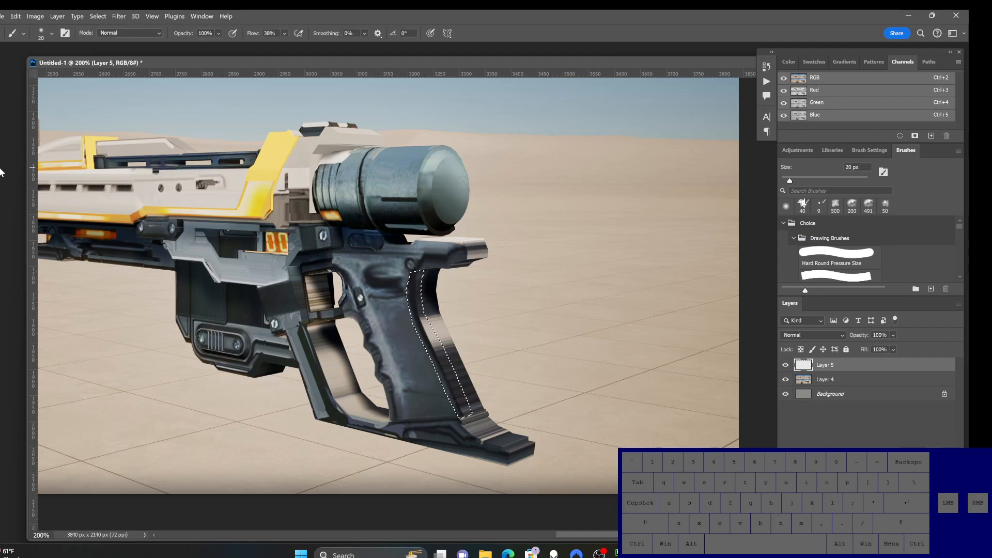
pyautogui.keyDown('alt'); pyautogui.click(415, 330); pyautogui.keyUp('alt')
pyautogui.moveTo(413, 301); pyautogui.dragTo(441, 376)
pyautogui.moveTo(429, 327)
pyautogui.mouseDown()
pyautogui.moveTo(451, 374)
pyautogui.moveTo(432, 365)
pyautogui.mouseUp()
pyautogui.press(']')
pyautogui.press(']')
pyautogui.press(']')
pyautogui.press(']')
pyautogui.press(']')
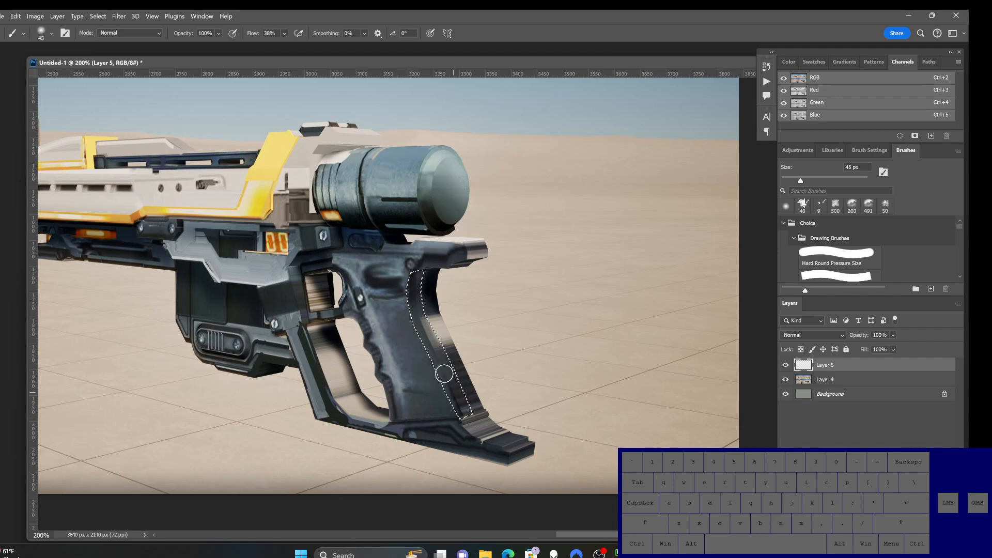
pyautogui.moveTo(416, 297); pyautogui.dragTo(471, 413)
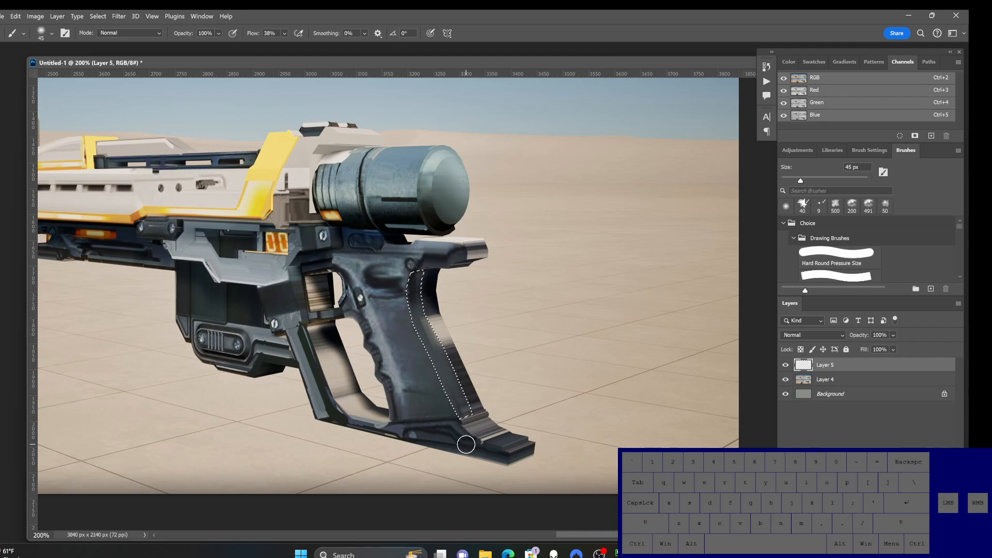
pyautogui.hotkey('ctrl', 'd')
# Step: Blend the grip's lower side and rear edge with long soft strokes of sampled grip colors
pyautogui.keyDown('alt'); pyautogui.click(442, 406); pyautogui.keyUp('alt')
pyautogui.moveTo(445, 382); pyautogui.dragTo(454, 414)
pyautogui.moveTo(435, 374); pyautogui.dragTo(446, 411)
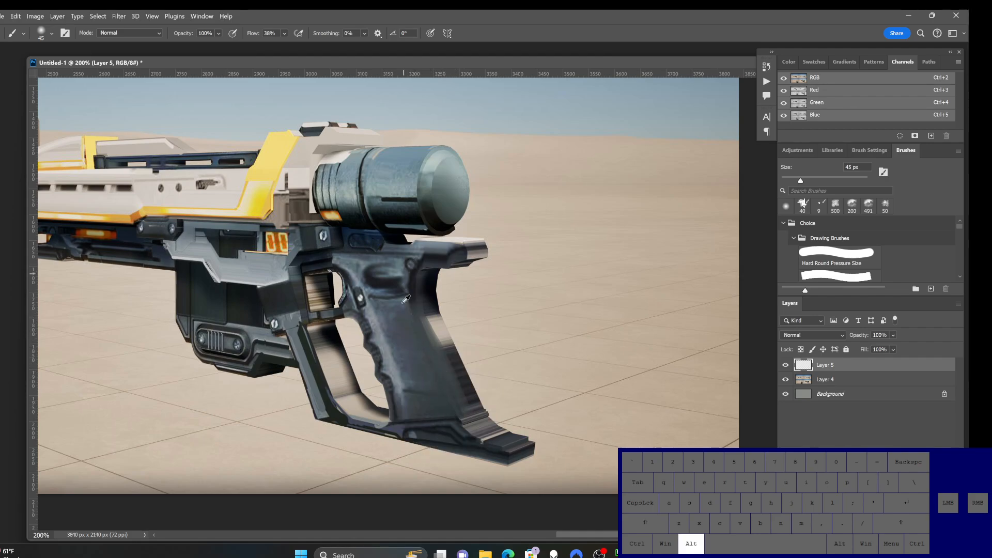
pyautogui.keyDown('alt'); pyautogui.click(411, 289); pyautogui.keyUp('alt')
pyautogui.moveTo(417, 279)
pyautogui.mouseDown()
pyautogui.moveTo(413, 324)
pyautogui.moveTo(416, 310)
pyautogui.moveTo(460, 411)
pyautogui.mouseUp()
pyautogui.moveTo(405, 309); pyautogui.dragTo(474, 428)
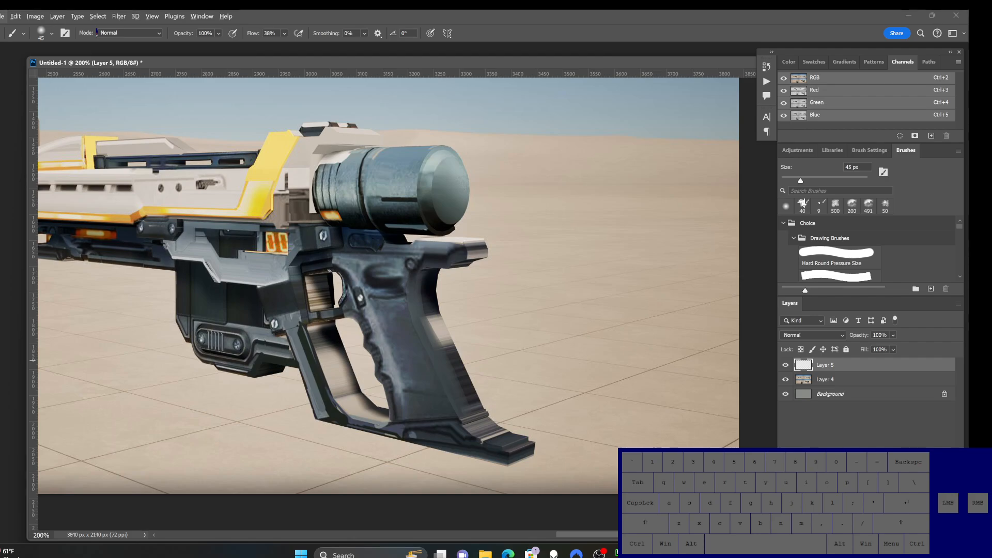
# Step: Set the foreground color to #3a4245 and darken the grip's rear edge with the soft brush
pyautogui.click(1, 360)
pyautogui.click(627, 178)
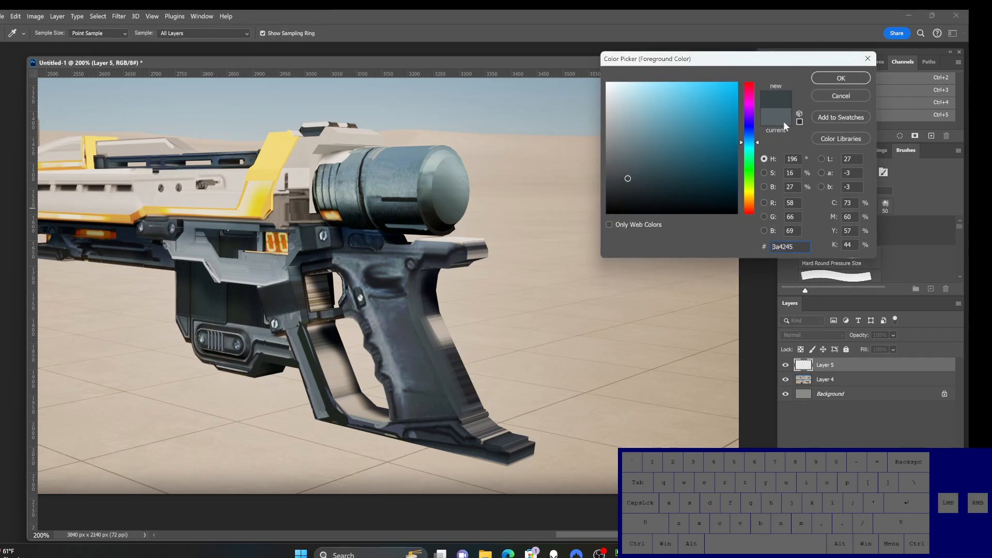
pyautogui.click(835, 79)
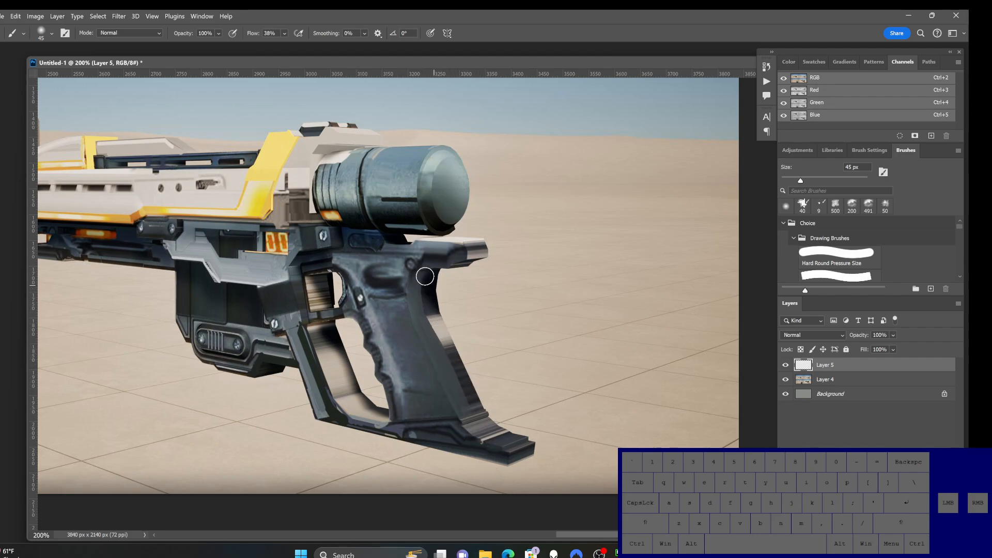
pyautogui.press('alt')
# Step: Set the foreground color to #22292b, reduce the brush to 25 px, and touch up the grip's rear edge
pyautogui.click(1, 357)
pyautogui.click(634, 191)
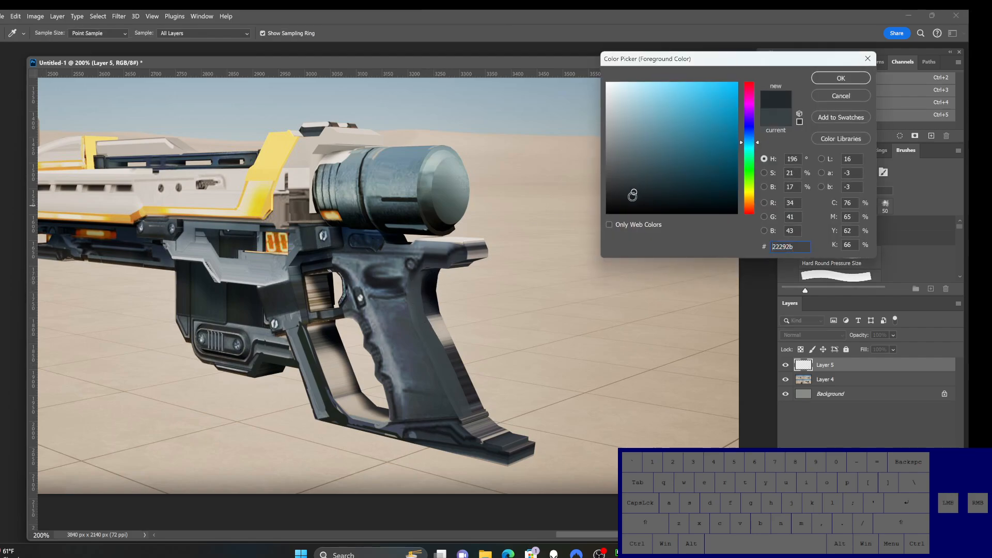
pyautogui.click(832, 78)
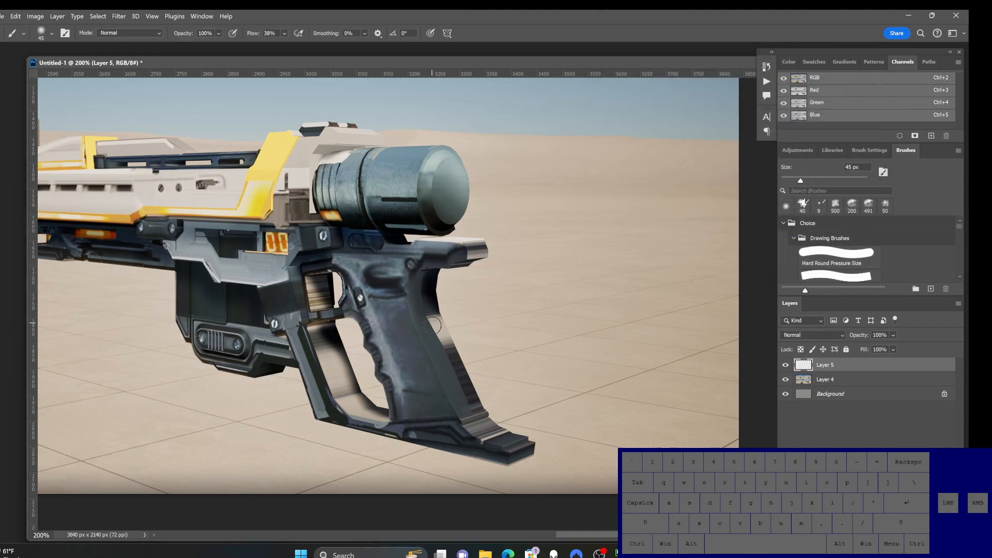
pyautogui.press('[')
pyautogui.press('[')
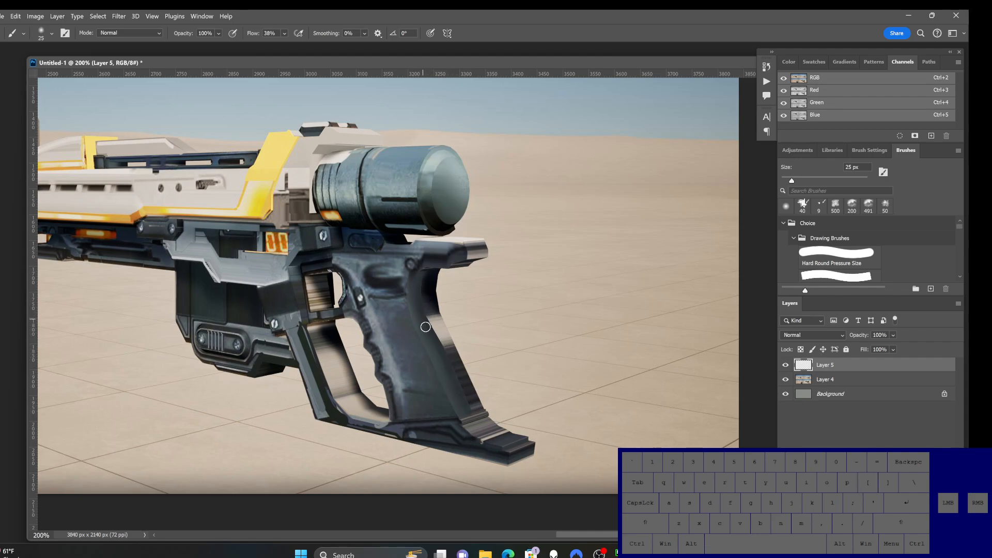
pyautogui.hotkey('ctrl', 'd')
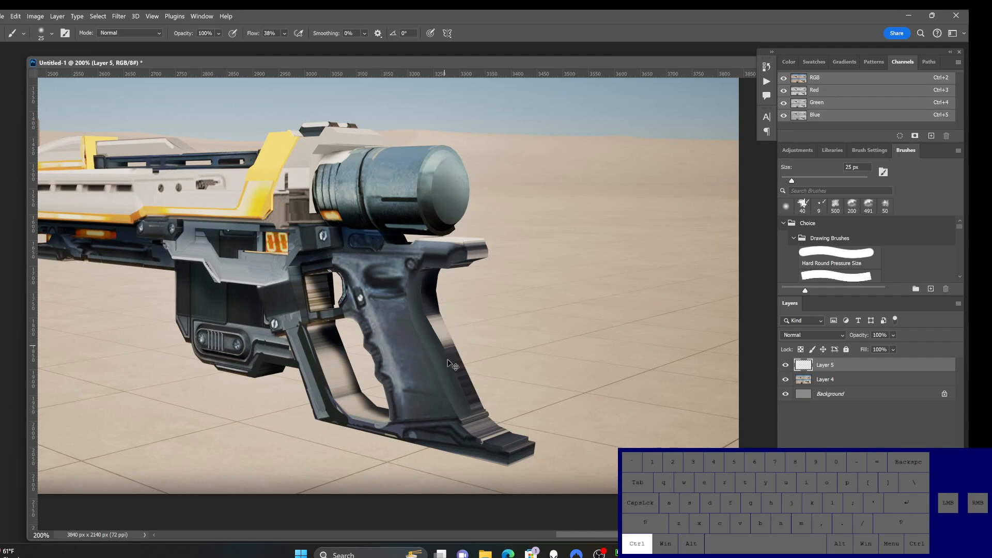
pyautogui.keyDown('alt'); pyautogui.click(448, 403); pyautogui.keyUp('alt')
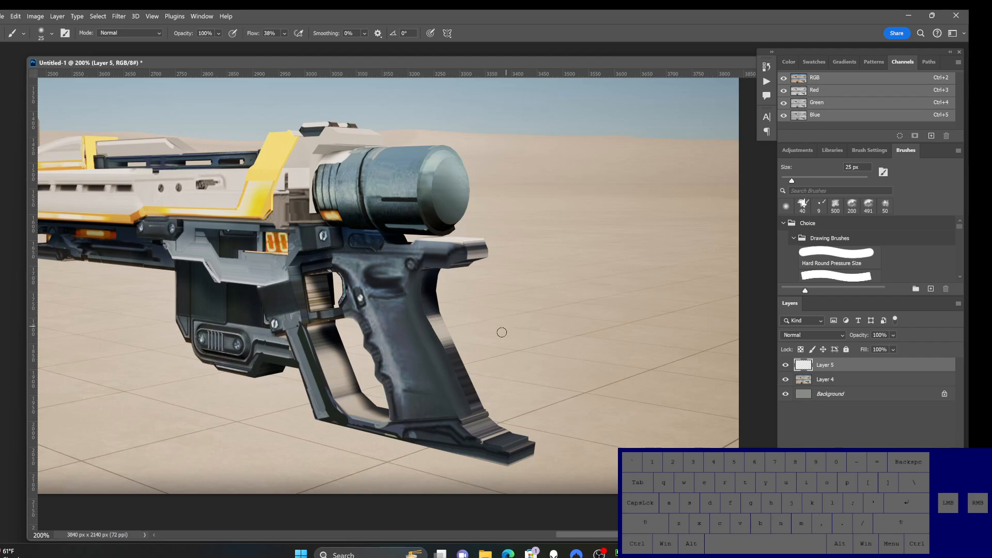
# Step: Sample colors from the grip and beside its upper rear edge, and reduce the brush to 9 px
pyautogui.keyDown('alt'); pyautogui.click(389, 371); pyautogui.keyUp('alt')
pyautogui.press('[')
pyautogui.press(']')
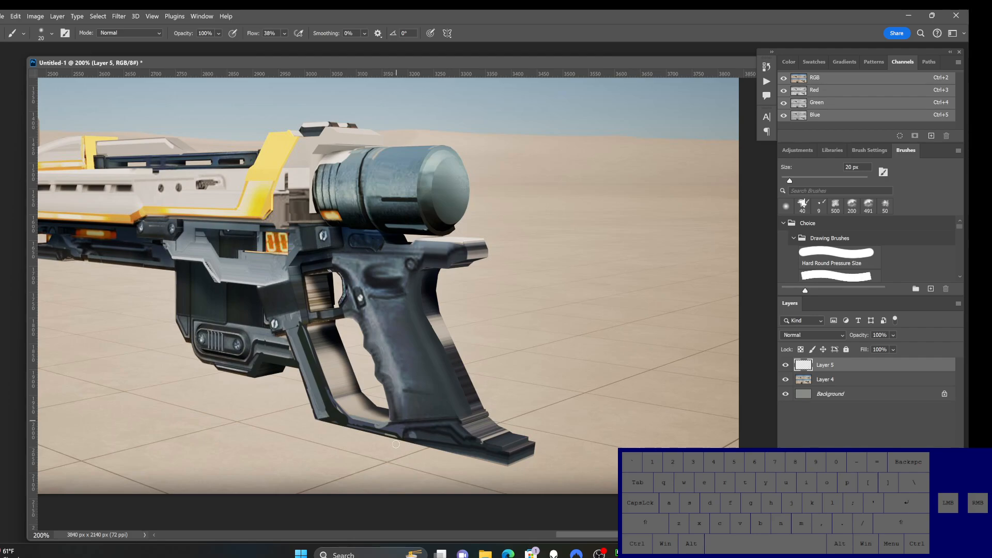
pyautogui.keyDown('alt'); pyautogui.click(451, 277); pyautogui.keyUp('alt')
# Step: Outline the narrow strip along the grip's rear edge with a freehand lasso selection
pyautogui.press('l')
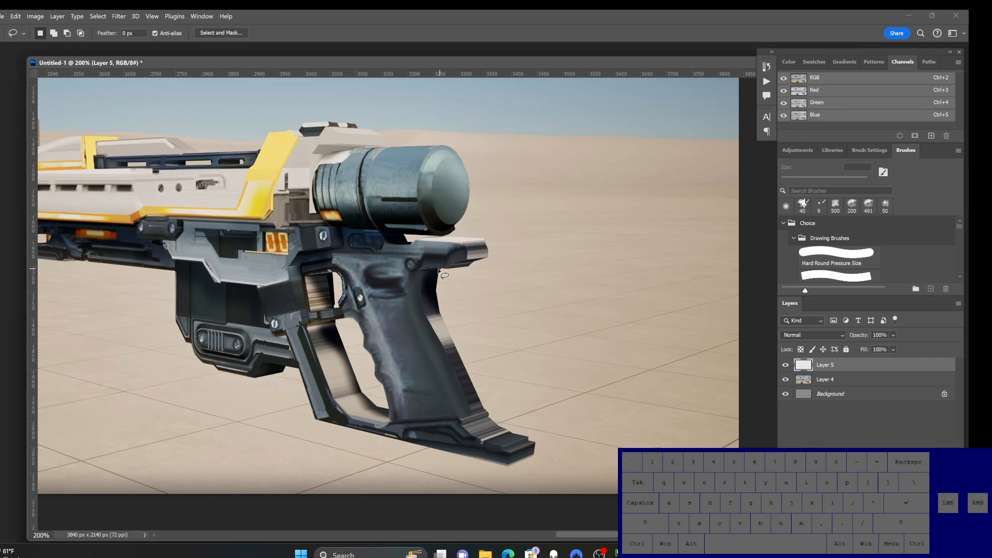
pyautogui.moveTo(438, 269)
pyautogui.mouseDown()
pyautogui.moveTo(434, 309)
pyautogui.moveTo(481, 410)
pyautogui.moveTo(445, 301)
pyautogui.moveTo(445, 271)
pyautogui.mouseUp()
pyautogui.press('b')
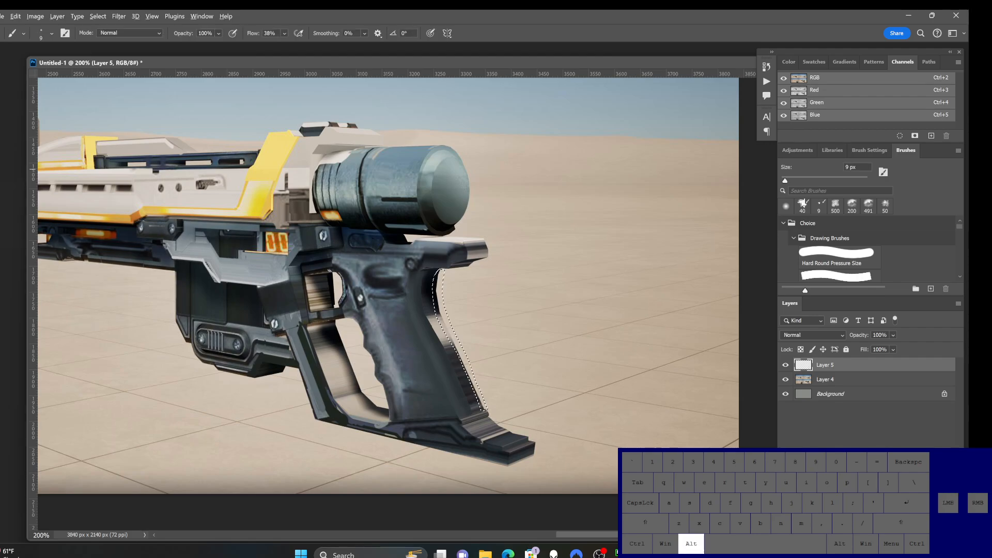
# Step: Paint the selected rear-edge strip with a sampled grip tone using the small brush, and clear the selection
pyautogui.keyDown('alt'); pyautogui.click(440, 345); pyautogui.keyUp('alt')
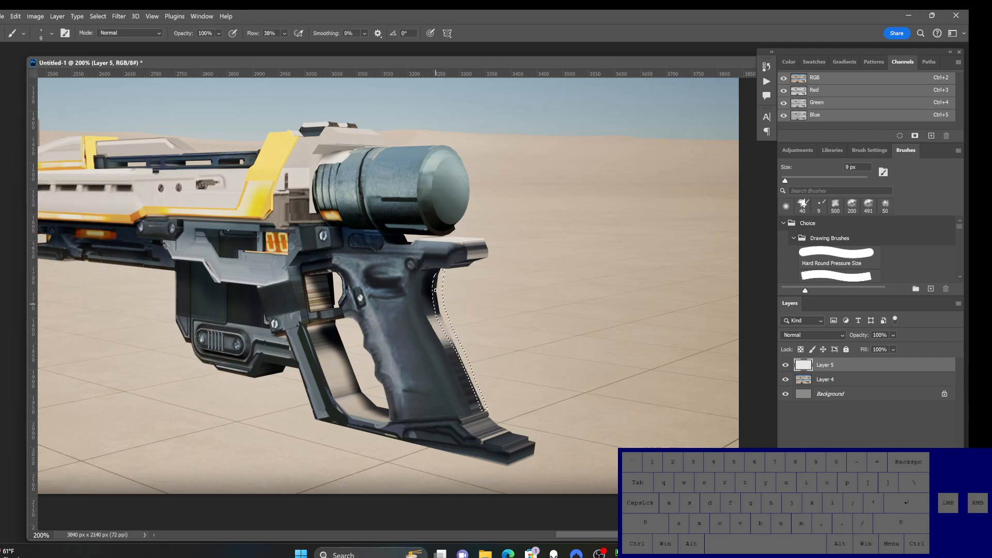
pyautogui.press(']')
pyautogui.press(']')
pyautogui.press(']')
pyautogui.press('[')
pyautogui.moveTo(437, 308); pyautogui.dragTo(459, 361)
pyautogui.hotkey('ctrl', 'd')
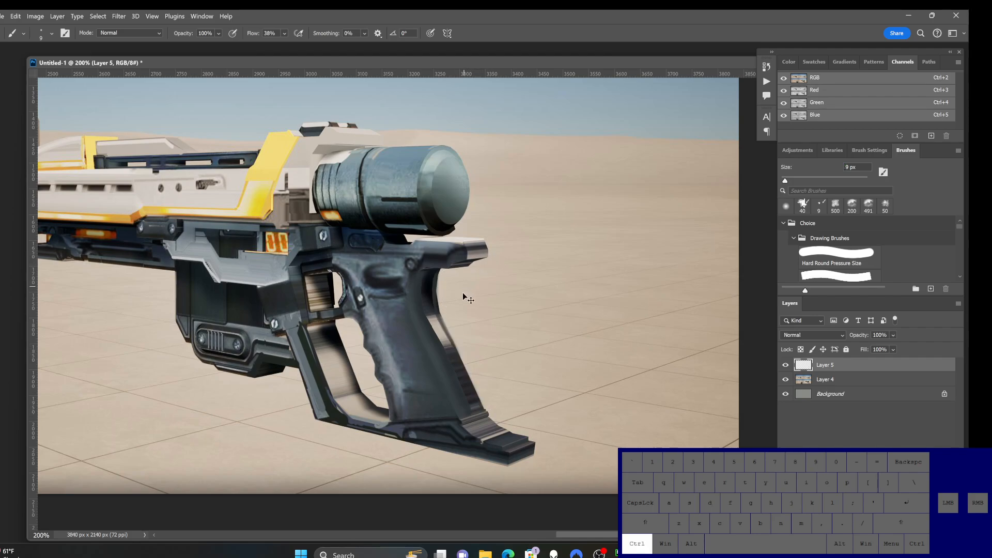
# Step: Sample the light tone on the tang's end and retouch the grip's rear edge with a 7 px brush
pyautogui.press('alt')
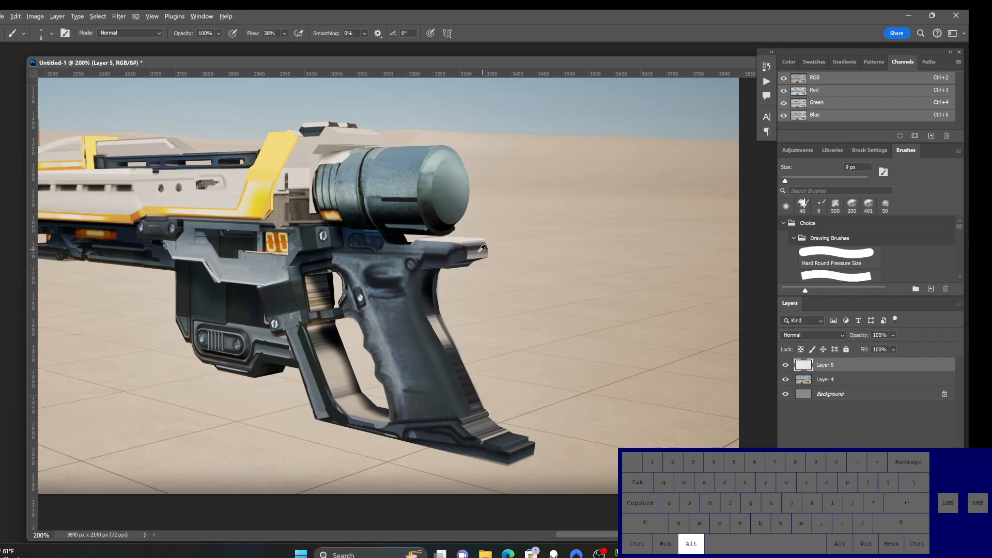
pyautogui.press('[')
pyautogui.press('[')
pyautogui.press('[')
pyautogui.press('[')
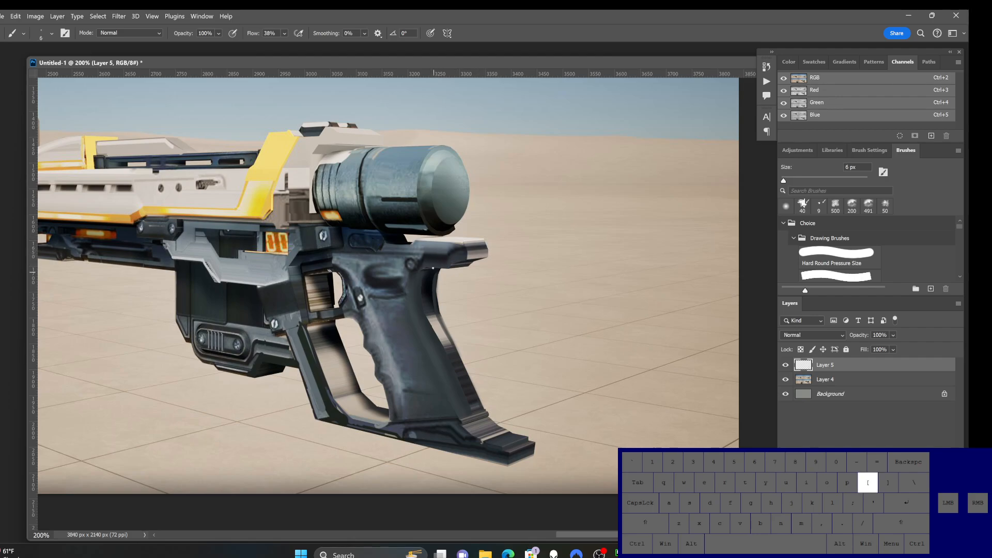
pyautogui.press(']')
pyautogui.press(']')
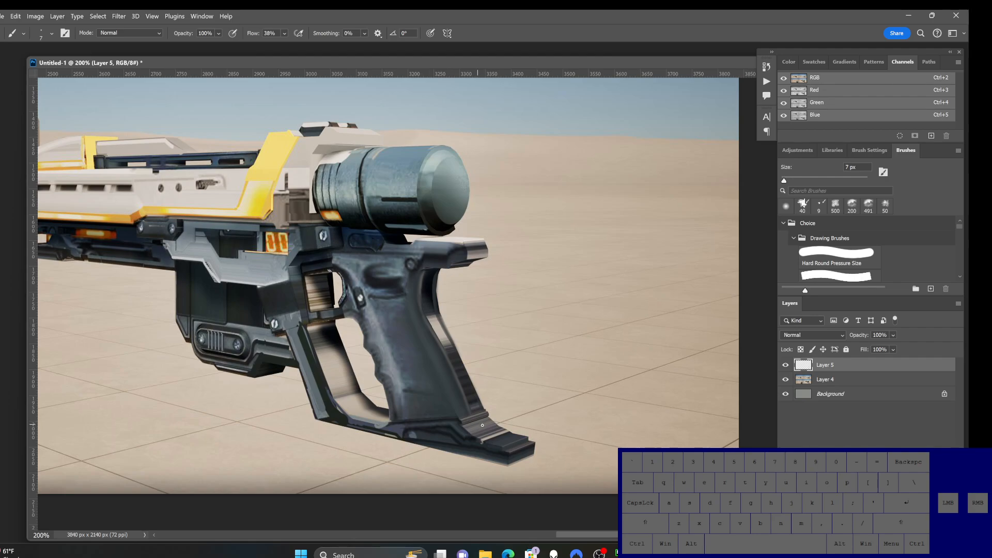
# Step: Enlarge the brush to 10 px and lasso the striped patch at the grip's heel, just above the base
pyautogui.press('alt')
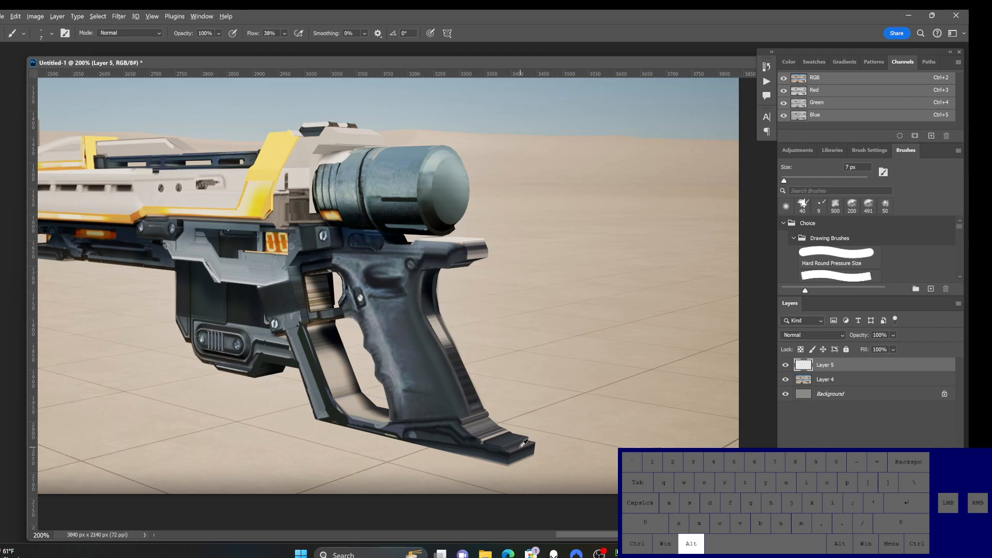
pyautogui.press(']')
pyautogui.press(']')
pyautogui.press(']')
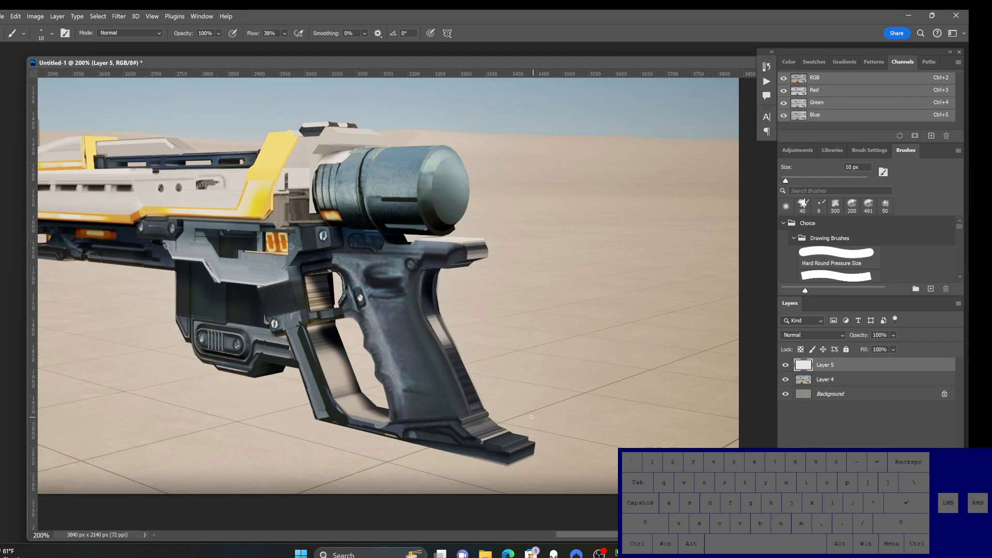
pyautogui.press('l')
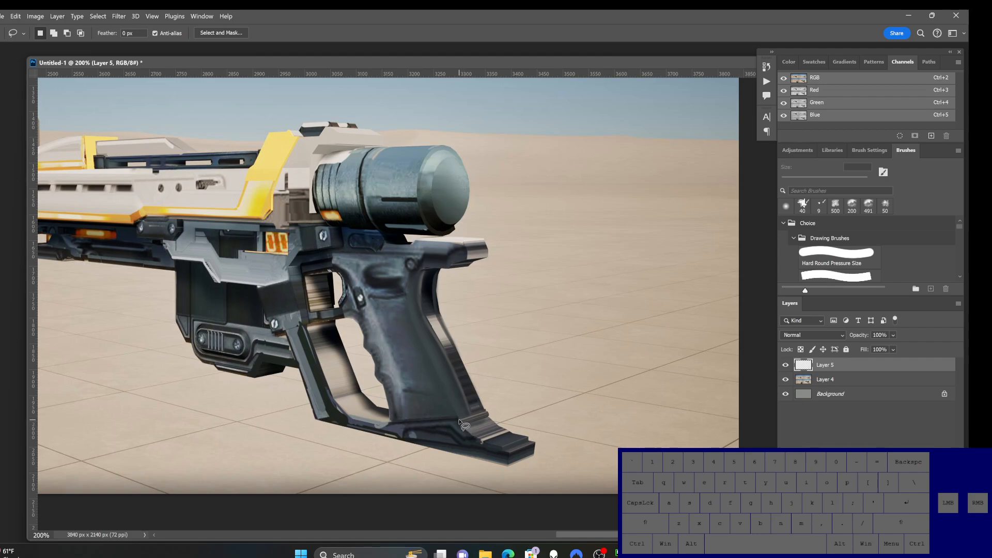
pyautogui.press('alt')
pyautogui.moveTo(461, 421)
pyautogui.keyDown('alt'); pyautogui.mouseDown()
pyautogui.moveTo(480, 440)
pyautogui.moveTo(510, 431)
pyautogui.moveTo(488, 416)
pyautogui.moveTo(464, 421)
pyautogui.mouseUp(); pyautogui.keyUp('alt')
pyautogui.press('b')
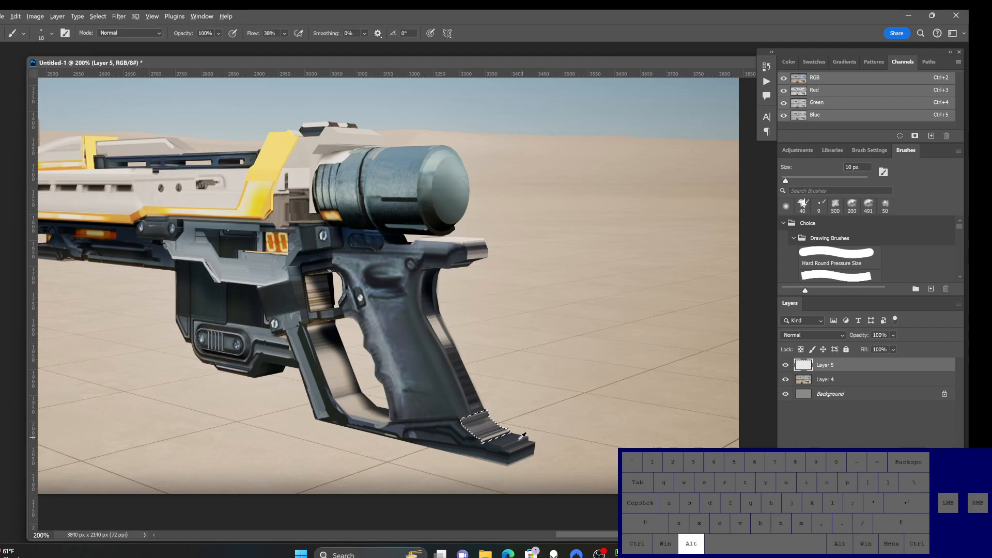
# Step: Paint over the selected heel patch with sampled dark tones using a 30 px brush, and clear the selection
pyautogui.press(']')
pyautogui.press(']')
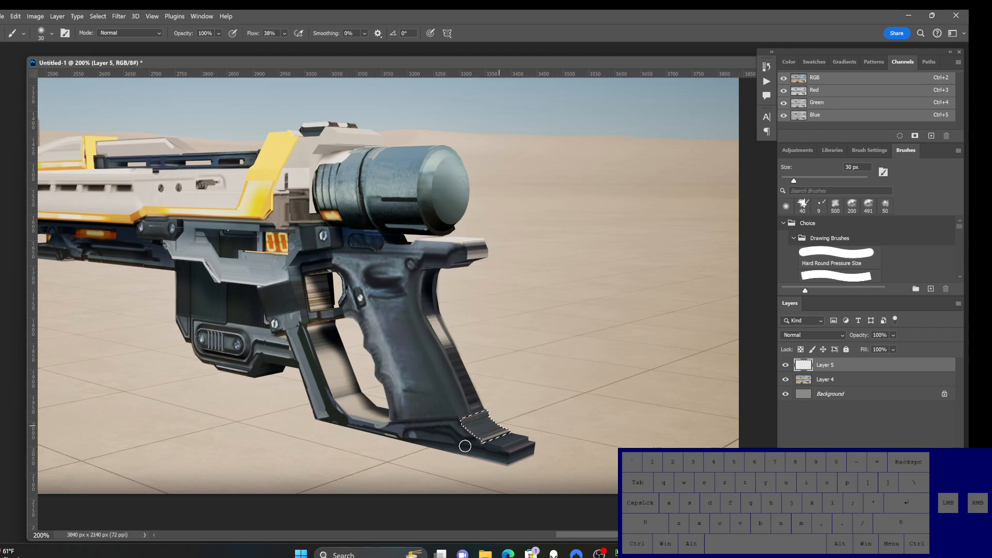
pyautogui.keyDown('alt'); pyautogui.click(433, 278); pyautogui.keyUp('alt')
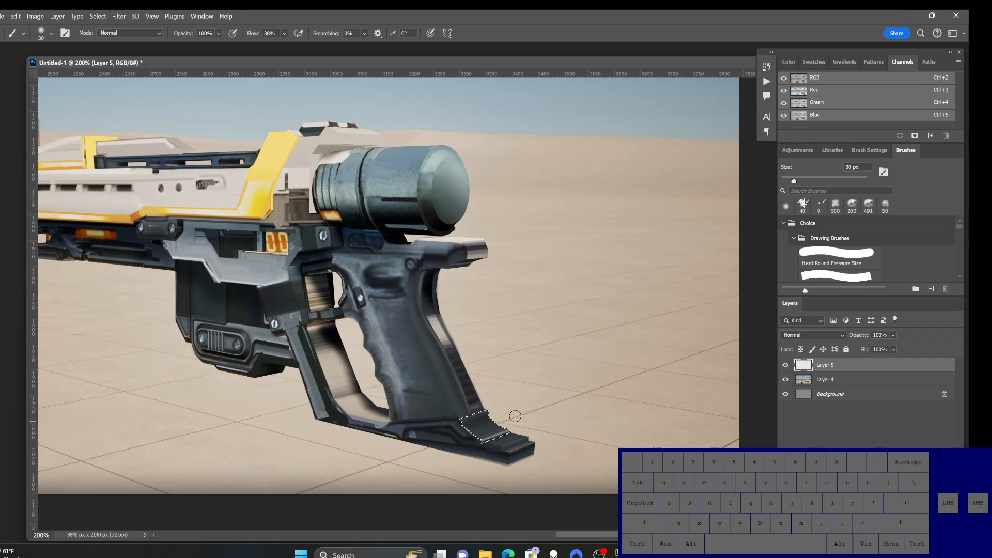
pyautogui.keyDown('alt'); pyautogui.click(518, 434); pyautogui.keyUp('alt')
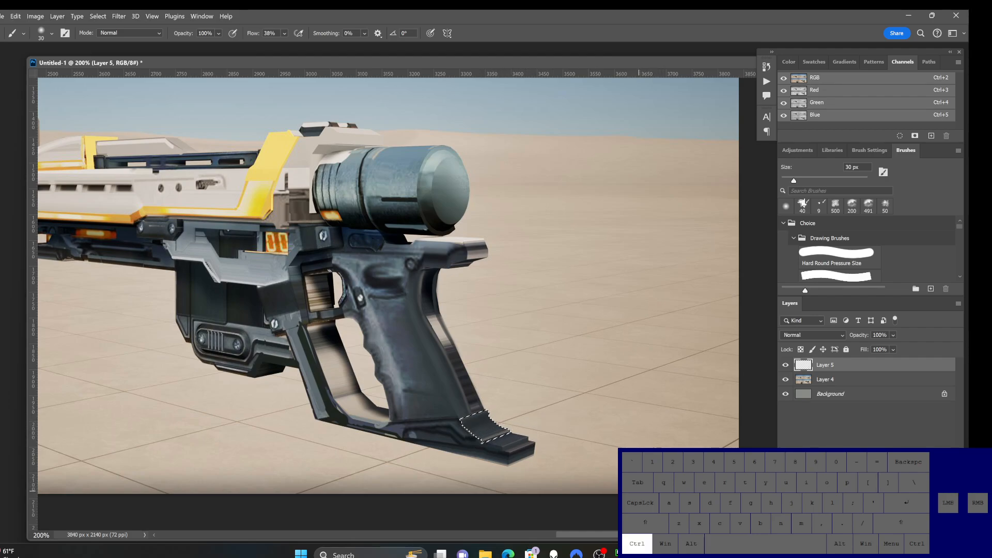
pyautogui.hotkey('ctrl', 'd')
# Step: Lasso the bright end face of the tang at the grip's upper rear
pyautogui.moveTo(459, 307); pyautogui.dragTo(459, 353)
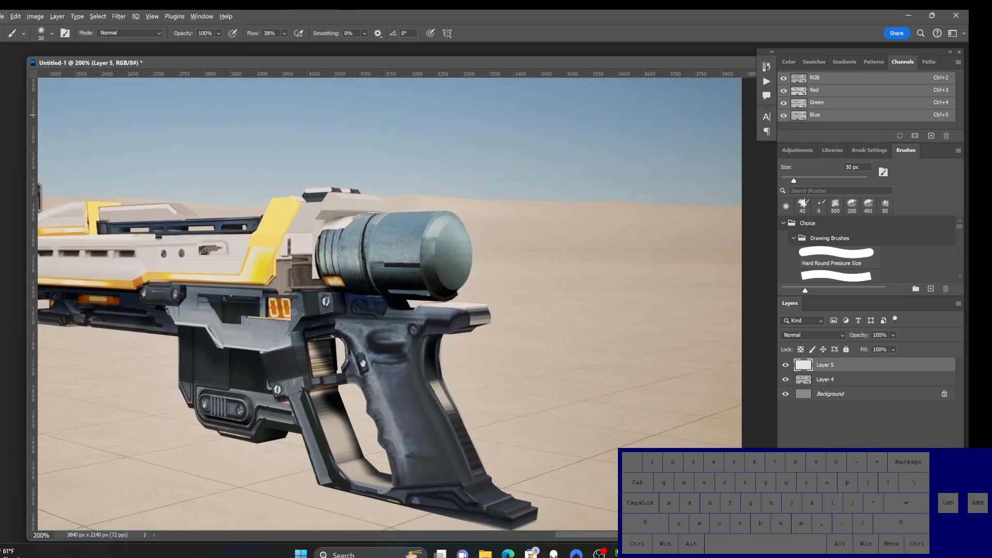
pyautogui.press('l')
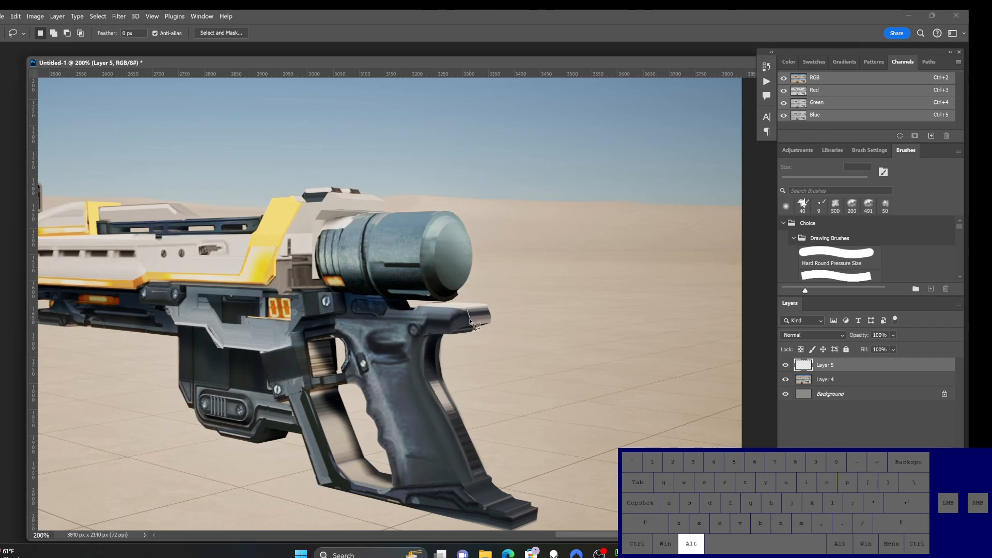
pyautogui.moveTo(469, 324)
pyautogui.mouseDown()
pyautogui.moveTo(453, 332)
pyautogui.moveTo(489, 324)
pyautogui.moveTo(468, 310)
pyautogui.mouseUp()
pyautogui.press('b')
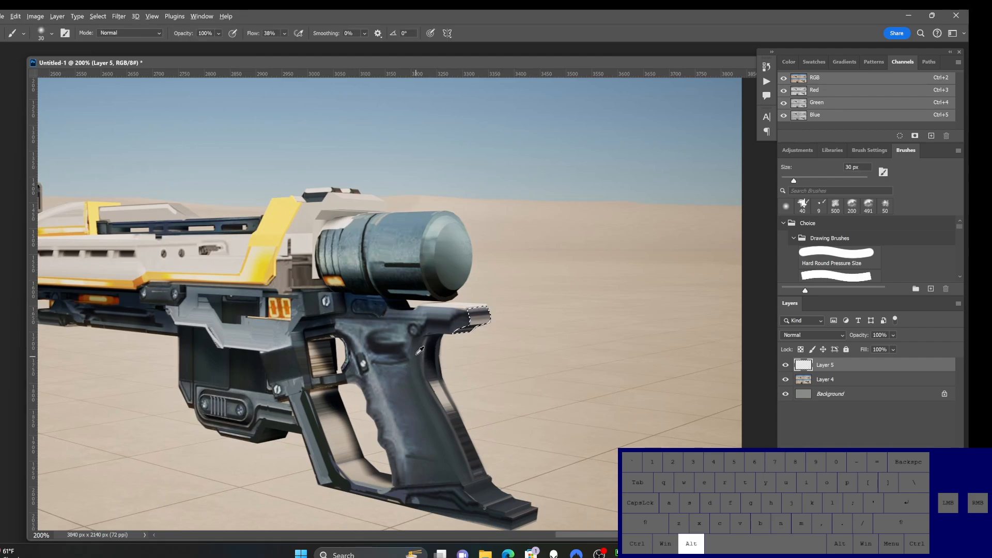
# Step: Paint the selected tang end with a sampled dark grip tone using the 30 px brush, and clear the selection
pyautogui.moveTo(506, 313); pyautogui.dragTo(461, 325)
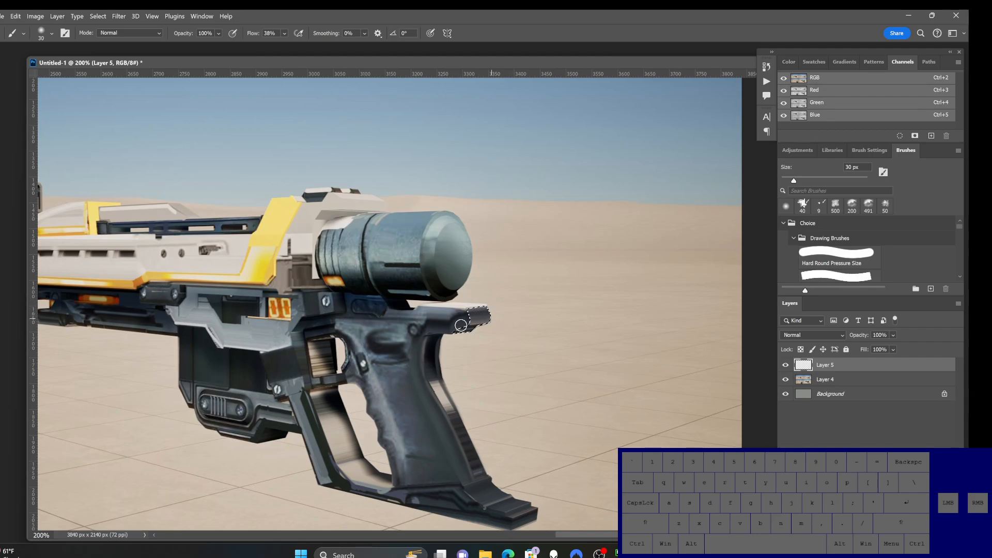
pyautogui.keyDown('alt'); pyautogui.click(441, 323); pyautogui.keyUp('alt')
pyautogui.hotkey('ctrl', 'd')
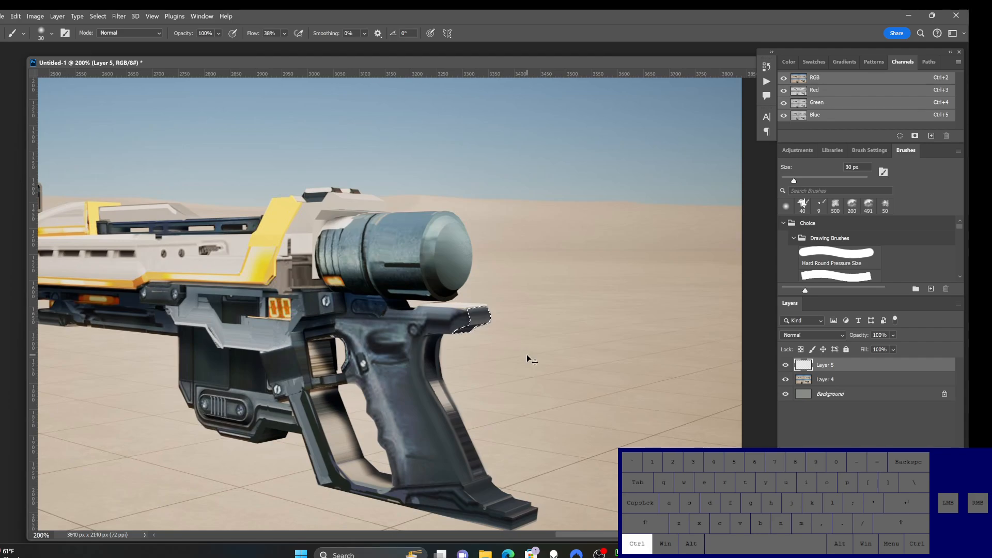
# Step: Select the thin bright strip along the top of the tang with straight lasso segments
pyautogui.press('l')
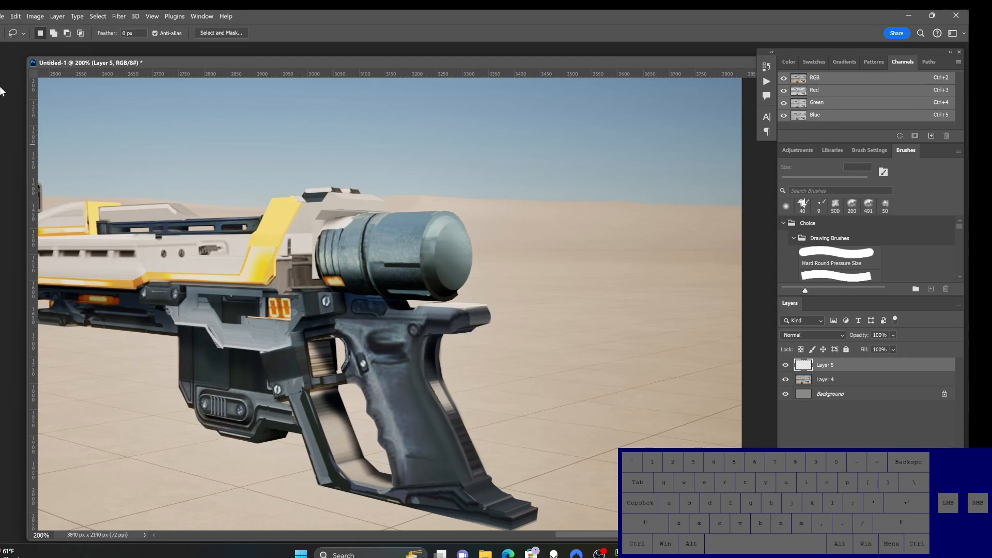
pyautogui.keyDown('alt'); pyautogui.click(416, 308); pyautogui.keyUp('alt')
pyautogui.keyDown('alt'); pyautogui.click(486, 307); pyautogui.keyUp('alt')
pyautogui.keyDown('alt'); pyautogui.click(417, 307); pyautogui.keyUp('alt')
pyautogui.press('b')
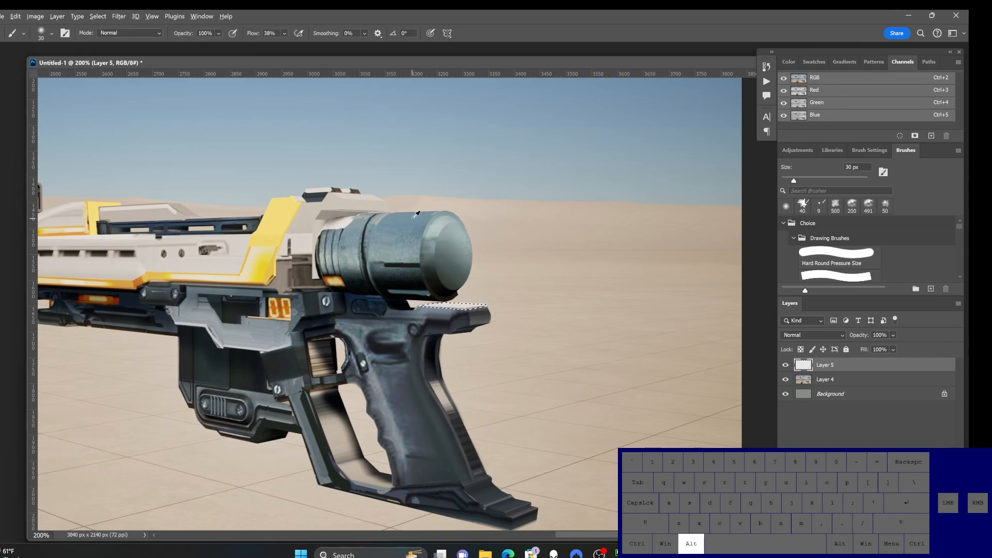
# Step: Paint the selected top strip with a tone sampled from the rear cylinder's upper edge, and clear the selection
pyautogui.keyDown('alt'); pyautogui.click(415, 214); pyautogui.keyUp('alt')
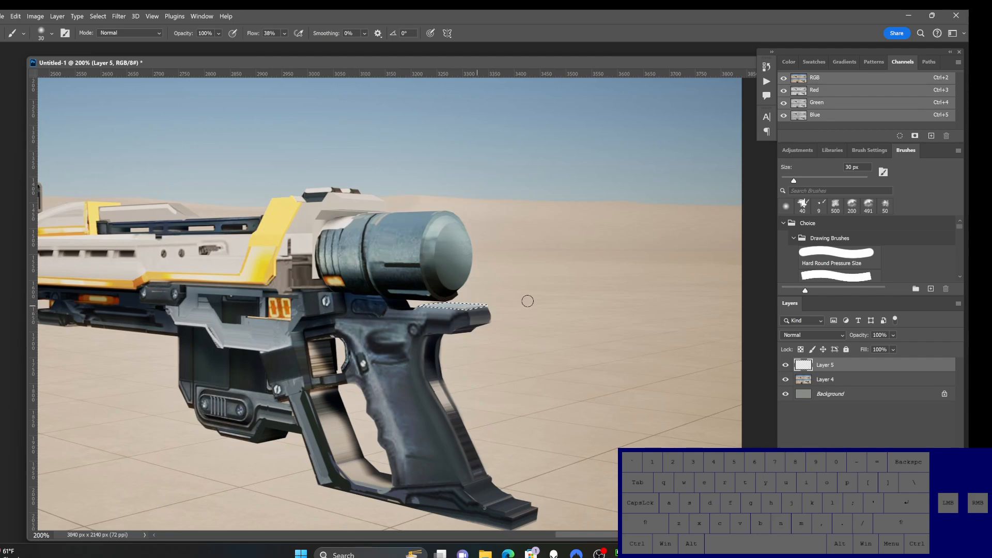
pyautogui.press('ctrl')
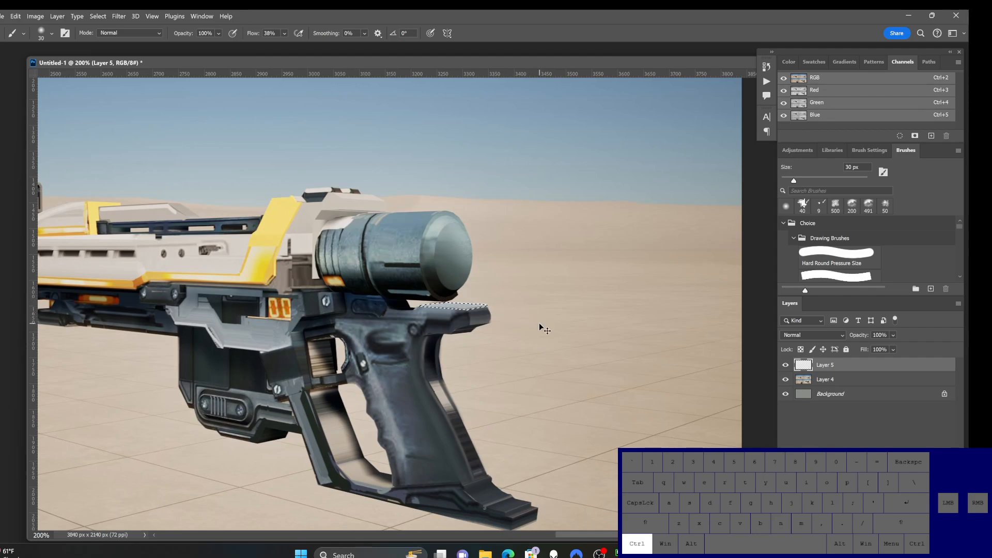
pyautogui.hotkey('ctrl', 'd')
# Step: Sample the rear cylinder's tone, reduce the brush to 10 px, and retouch the grip's rear side with a fine stroke
pyautogui.press('alt')
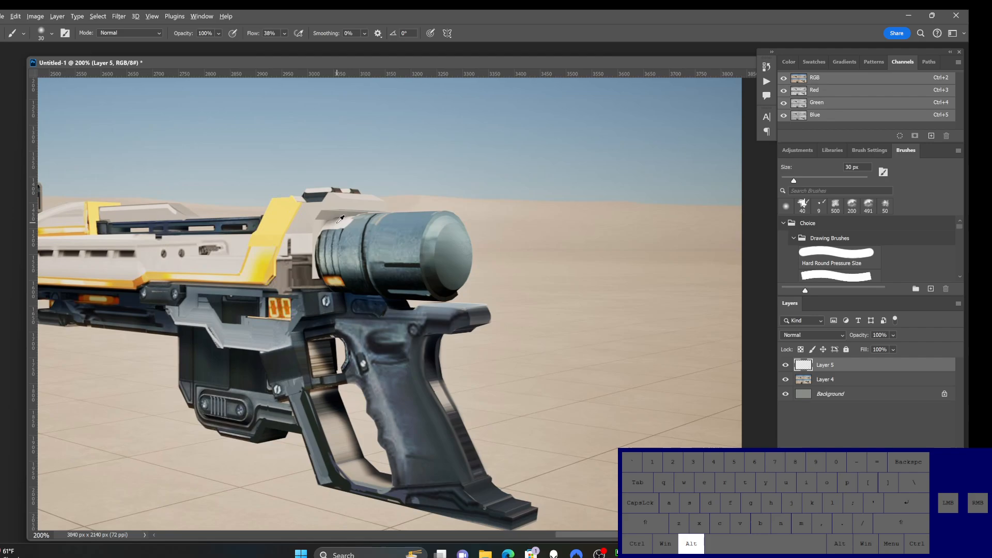
pyautogui.keyDown('alt'); pyautogui.click(442, 223); pyautogui.keyUp('alt')
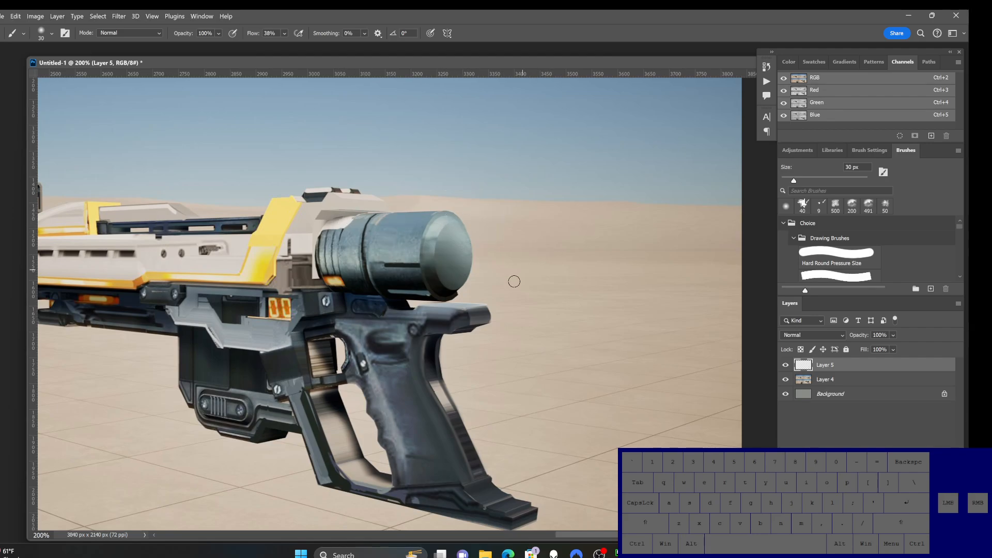
pyautogui.press('[')
pyautogui.press('[')
pyautogui.press('[')
pyautogui.press('[')
pyautogui.press('[')
pyautogui.press('[')
pyautogui.hotkey('ctrl', 'z')
pyautogui.press(']')
pyautogui.press(']')
pyautogui.press(']')
pyautogui.press(']')
pyautogui.press(']')
pyautogui.moveTo(420, 394); pyautogui.dragTo(439, 424)
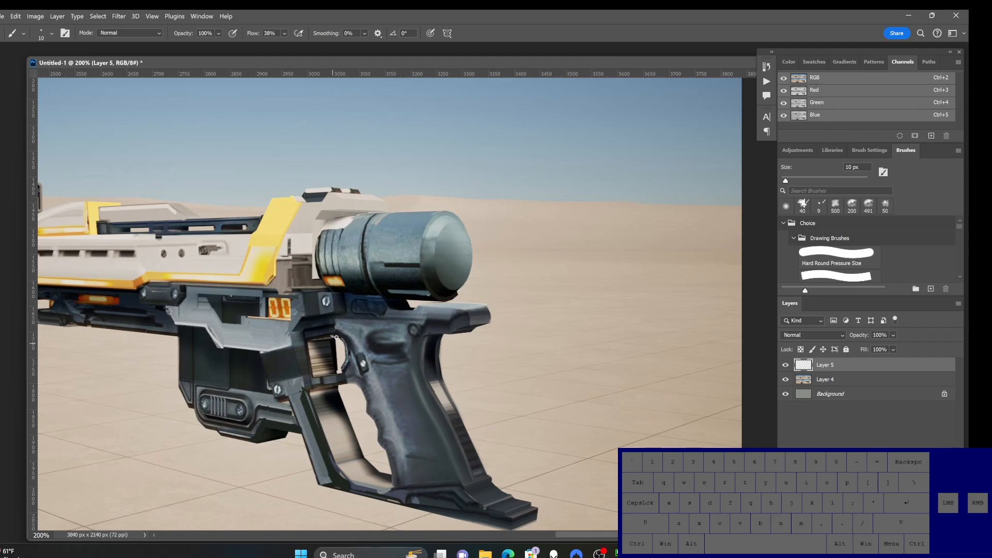
# Step: Select the streaky rectangular panel in front of the trigger with straight lasso segments
pyautogui.press('l')
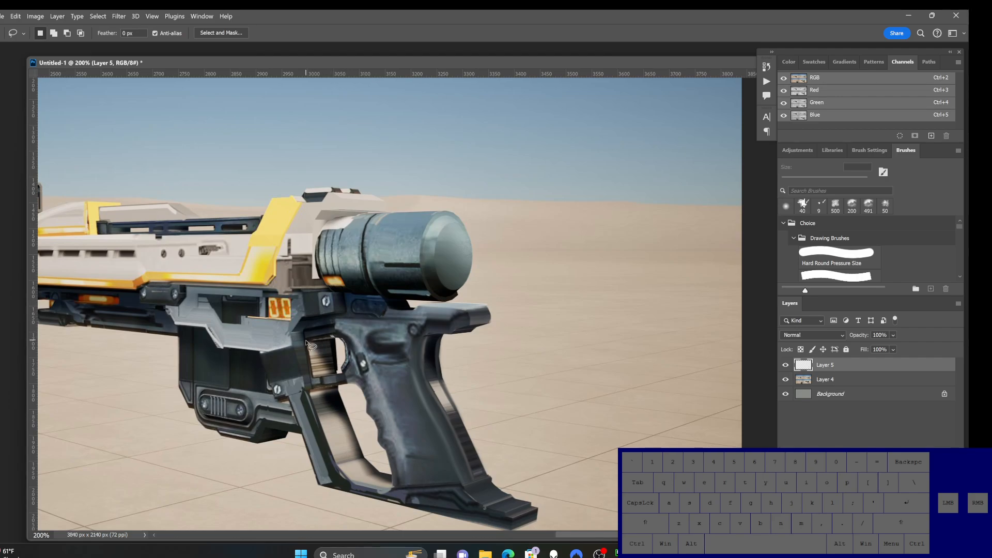
pyautogui.keyDown('alt'); pyautogui.click(330, 336); pyautogui.keyUp('alt')
pyautogui.keyDown('alt'); pyautogui.click(335, 340); pyautogui.keyUp('alt')
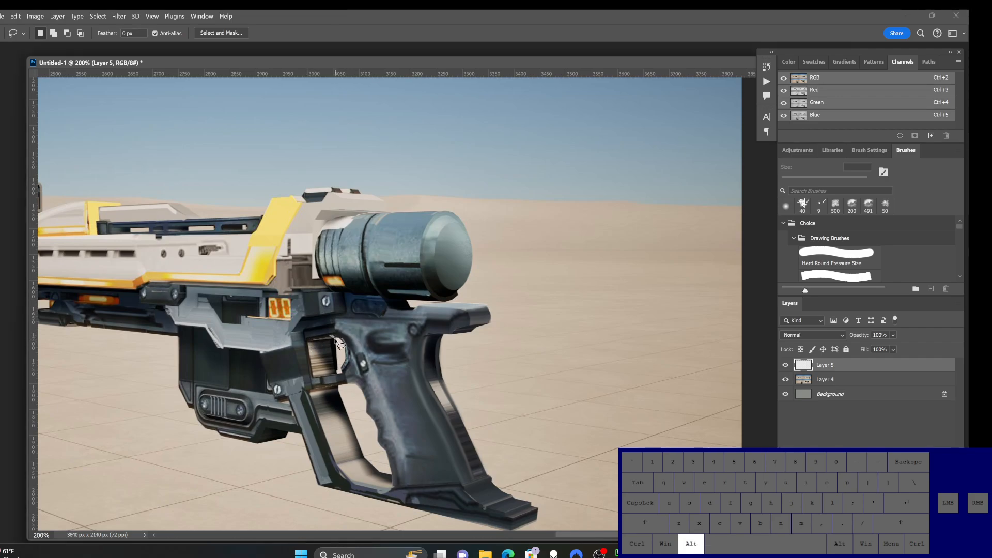
pyautogui.keyDown('alt'); pyautogui.click(336, 373); pyautogui.keyUp('alt')
pyautogui.keyDown('alt'); pyautogui.click(312, 375); pyautogui.keyUp('alt')
pyautogui.keyDown('alt'); pyautogui.click(307, 340); pyautogui.keyUp('alt')
pyautogui.keyDown('alt'); pyautogui.click(329, 336); pyautogui.keyUp('alt')
pyautogui.press('b')
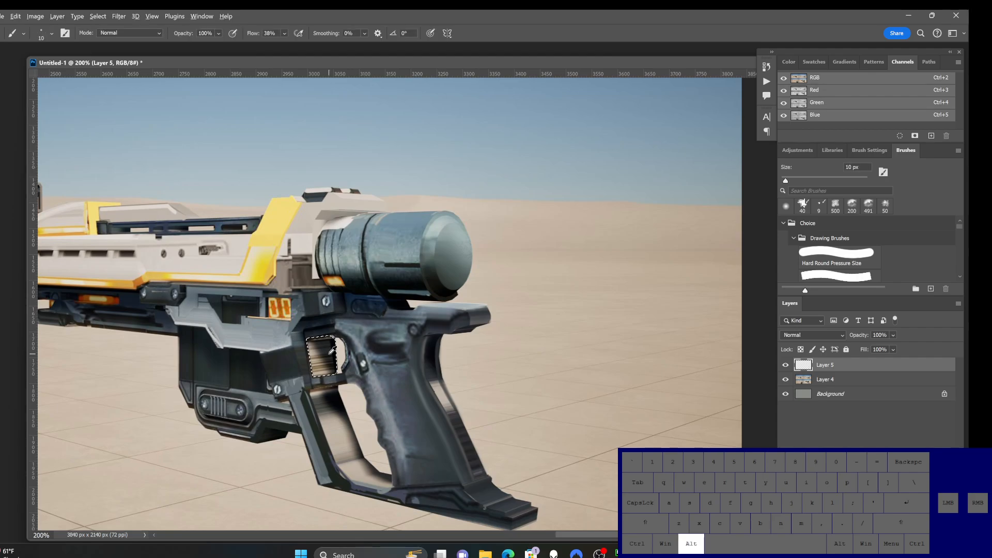
# Step: Paint over the selected panel's streaks with sampled dark and gray tones, using a 35 px brush for a smooth gradient
pyautogui.keyDown('alt'); pyautogui.click(331, 346); pyautogui.keyUp('alt')
pyautogui.press(']')
pyautogui.press(']')
pyautogui.press(']')
pyautogui.press(']')
pyautogui.press(']')
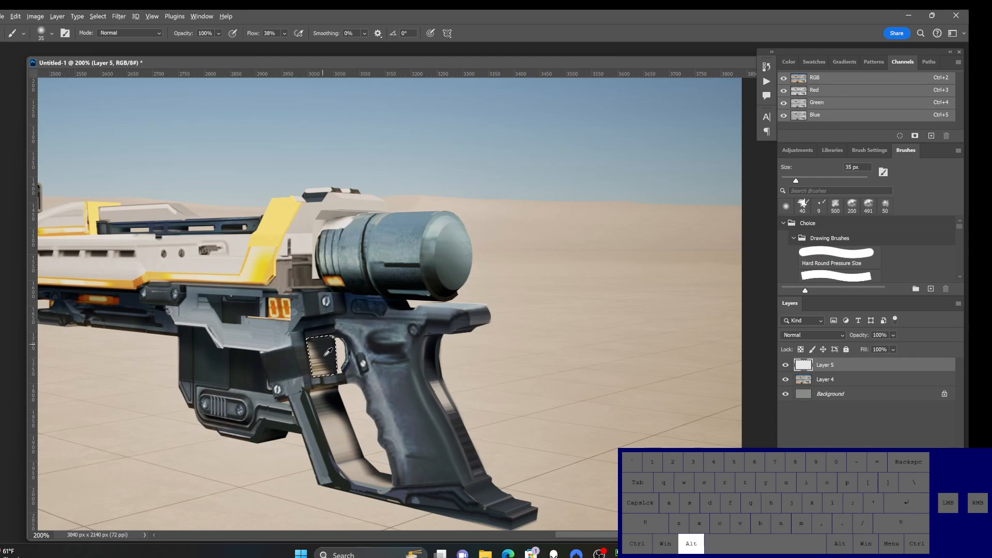
pyautogui.keyDown('alt'); pyautogui.click(321, 357); pyautogui.keyUp('alt')
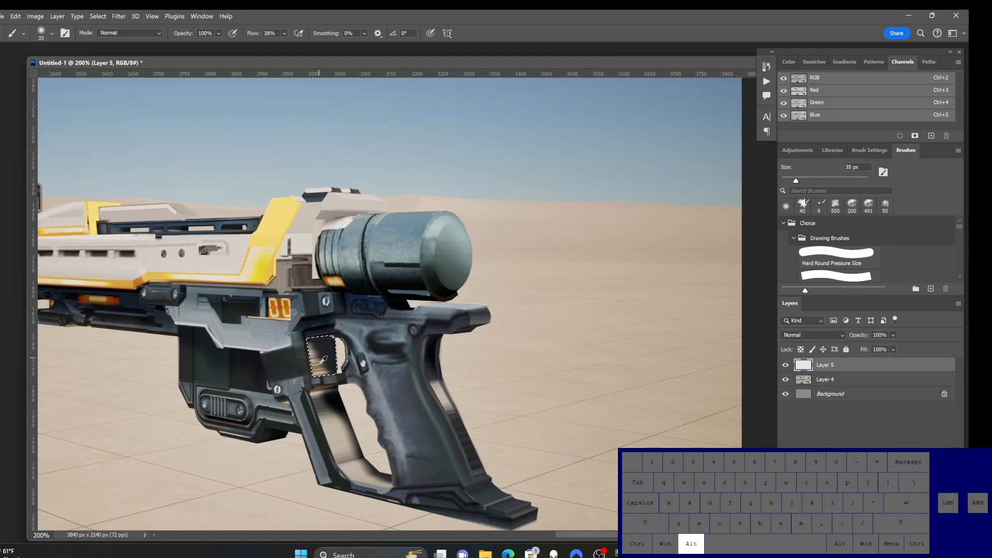
pyautogui.keyDown('alt'); pyautogui.click(266, 337); pyautogui.keyUp('alt')
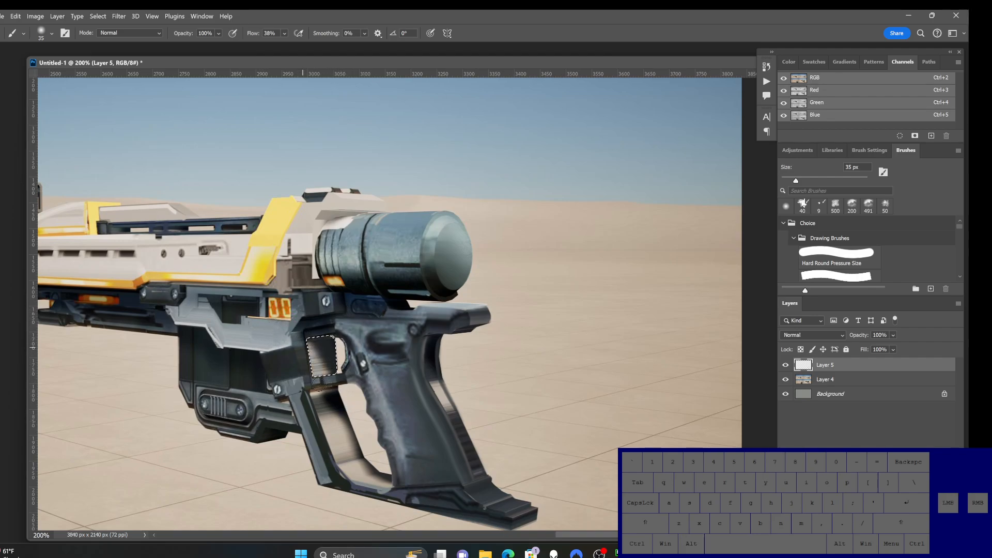
pyautogui.moveTo(308, 347); pyautogui.dragTo(333, 372)
pyautogui.keyDown('alt'); pyautogui.click(326, 346); pyautogui.keyUp('alt')
pyautogui.moveTo(311, 336); pyautogui.dragTo(326, 368)
# Step: Clear the front panel's selection and outline the streaky inner face of the trigger guard with straight lasso segments
pyautogui.press('l')
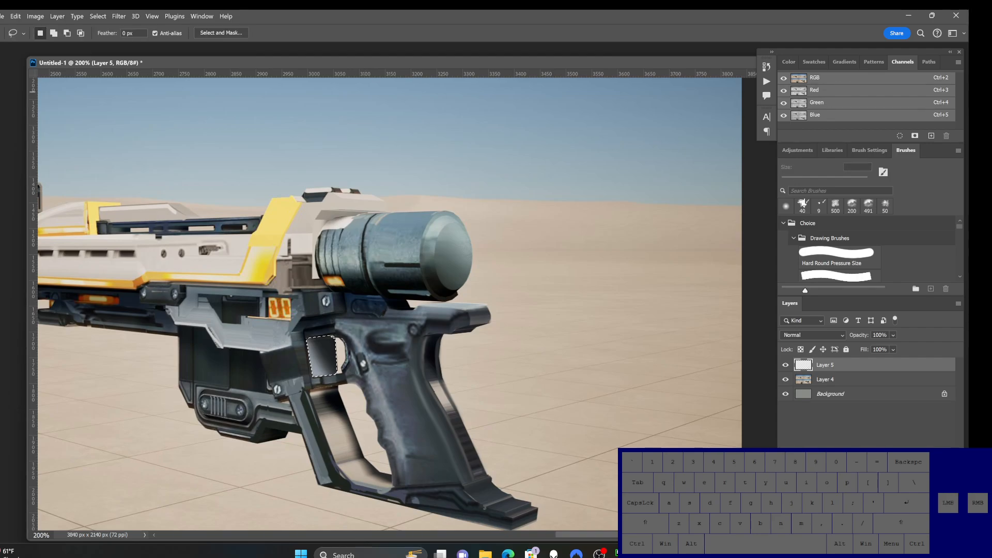
pyautogui.click(340, 388)
pyautogui.keyDown('alt'); pyautogui.click(314, 388); pyautogui.keyUp('alt')
pyautogui.keyDown('alt'); pyautogui.click(311, 390); pyautogui.keyUp('alt')
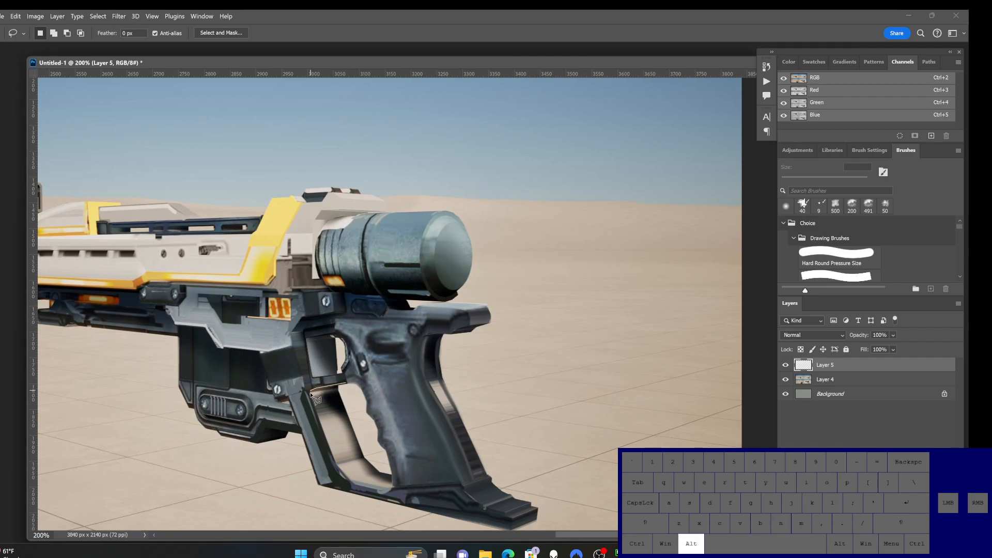
pyautogui.keyDown('alt'); pyautogui.click(309, 396); pyautogui.keyUp('alt')
pyautogui.keyDown('alt'); pyautogui.click(336, 467); pyautogui.keyUp('alt')
pyautogui.keyDown('alt'); pyautogui.click(342, 474); pyautogui.keyUp('alt')
pyautogui.keyDown('alt'); pyautogui.click(351, 481); pyautogui.keyUp('alt')
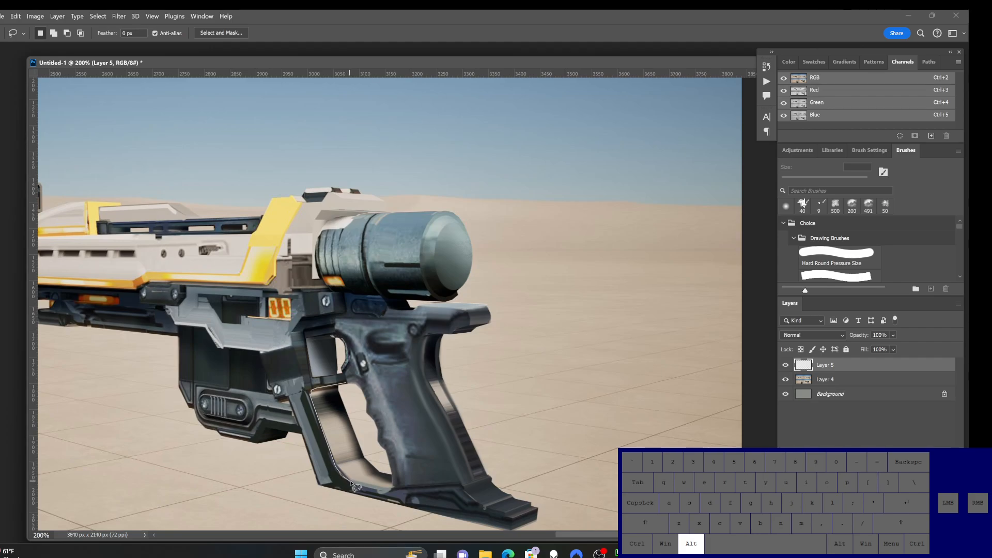
pyautogui.keyDown('alt'); pyautogui.click(392, 487); pyautogui.keyUp('alt')
pyautogui.keyDown('alt'); pyautogui.click(364, 457); pyautogui.keyUp('alt')
pyautogui.keyDown('alt'); pyautogui.click(337, 390); pyautogui.keyUp('alt')
pyautogui.keyDown('alt'); pyautogui.click(342, 385); pyautogui.keyUp('alt')
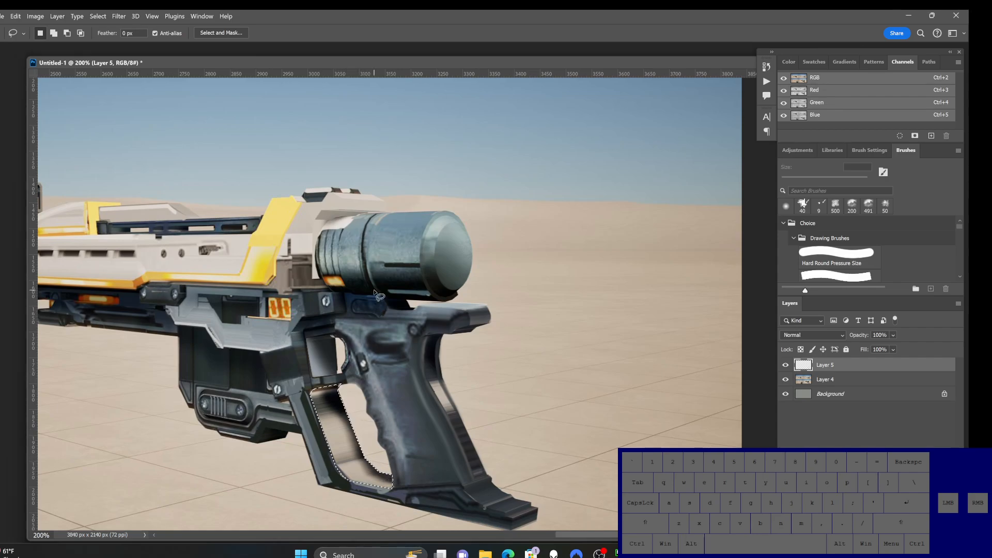
# Step: Paint over the streaks on the selected guard face with sampled dark and gray tones, using a 60 px brush
pyautogui.press('b')
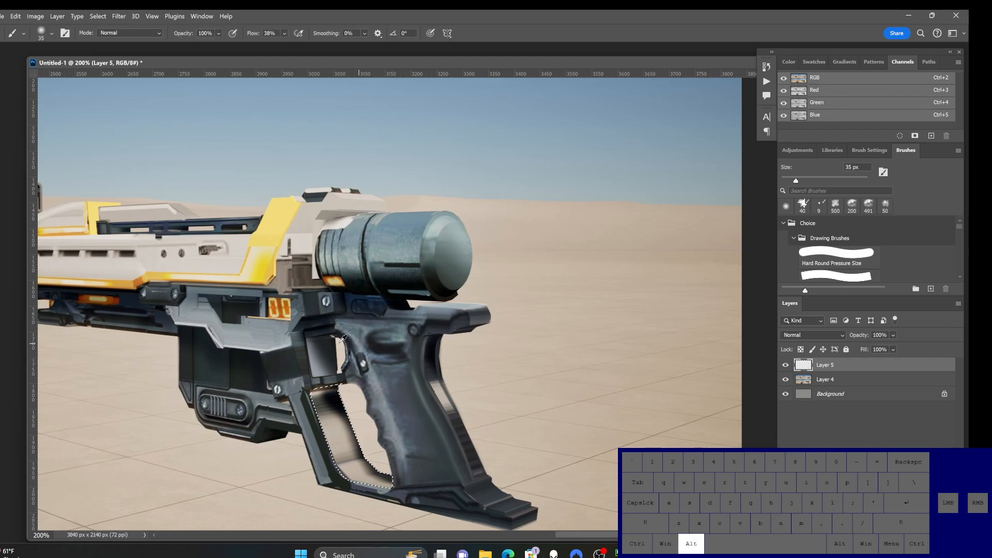
pyautogui.press(']')
pyautogui.press(']')
pyautogui.press(']')
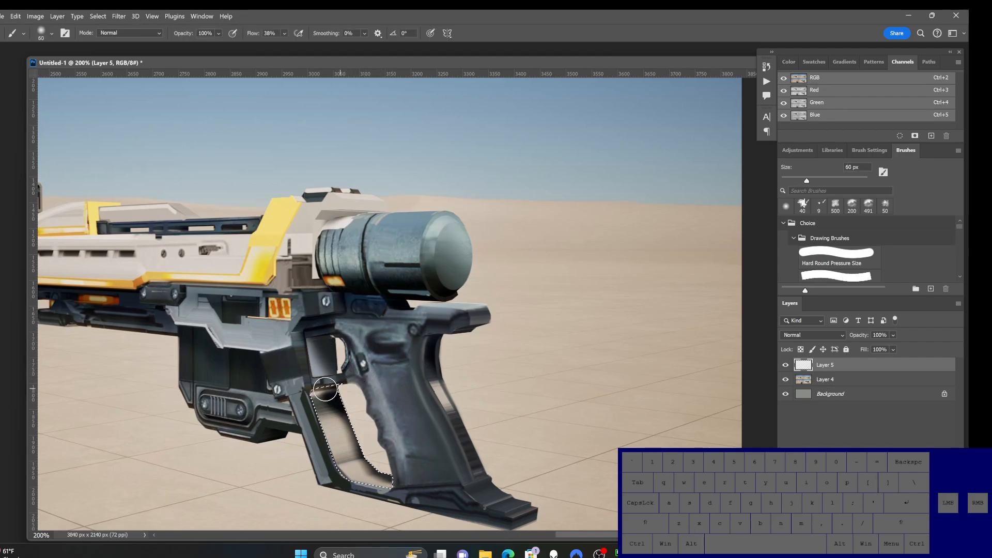
pyautogui.moveTo(299, 418)
pyautogui.mouseDown()
pyautogui.moveTo(335, 426)
pyautogui.moveTo(407, 412)
pyautogui.mouseUp()
pyautogui.moveTo(296, 407); pyautogui.dragTo(379, 397)
pyautogui.keyDown('alt'); pyautogui.click(333, 428); pyautogui.keyUp('alt')
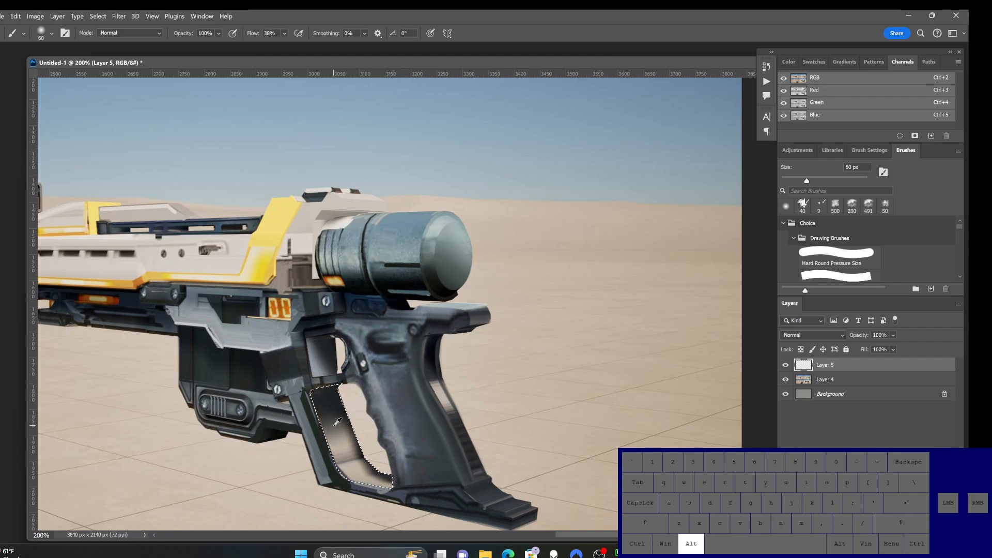
pyautogui.moveTo(320, 431)
pyautogui.mouseDown()
pyautogui.moveTo(351, 437)
pyautogui.moveTo(329, 458)
pyautogui.moveTo(295, 452)
pyautogui.mouseUp()
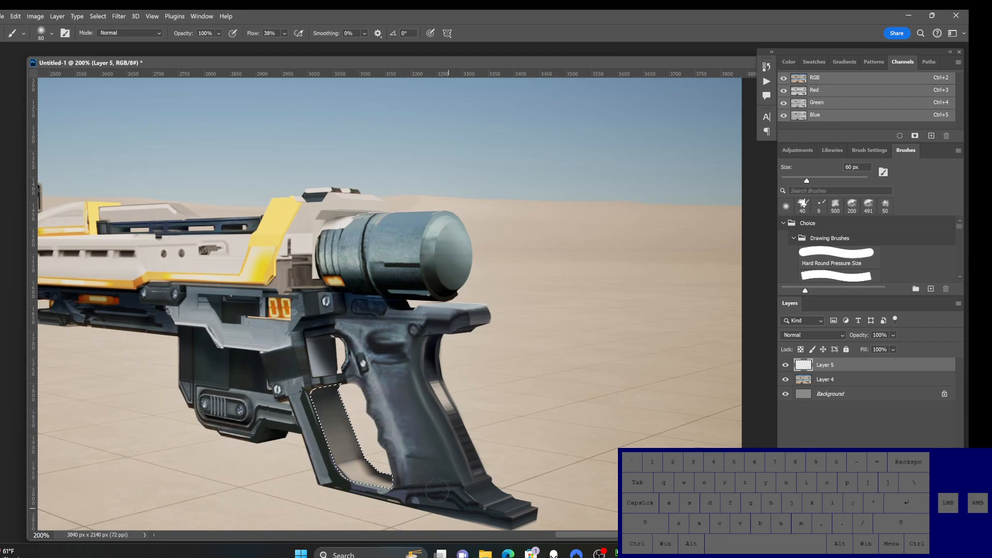
# Step: Reduce the brush to 25 px and paint the lower curved part of the selected guard face with a sampled gray
pyautogui.keyDown('alt'); pyautogui.click(316, 364); pyautogui.keyUp('alt')
pyautogui.press('[')
pyautogui.press('[')
pyautogui.press('[')
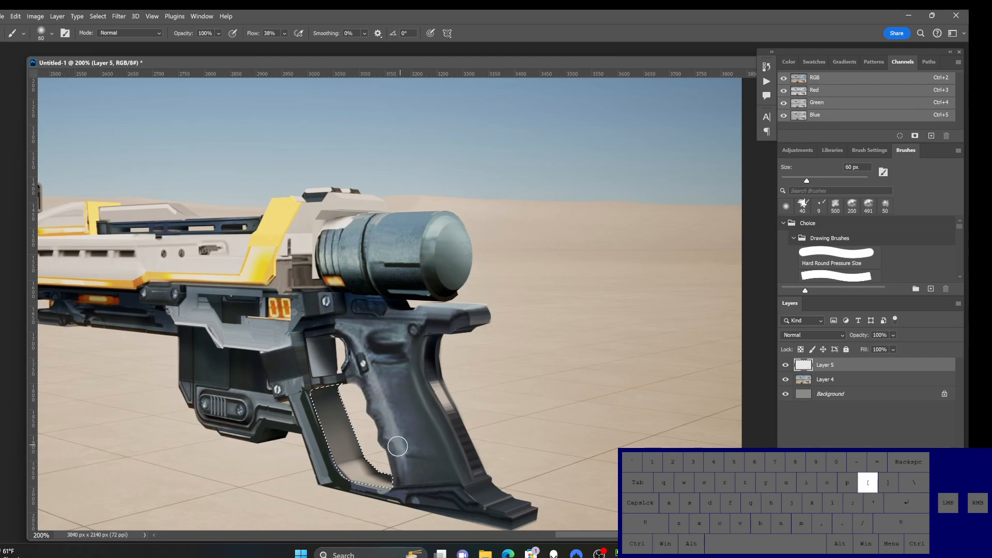
pyautogui.press('[')
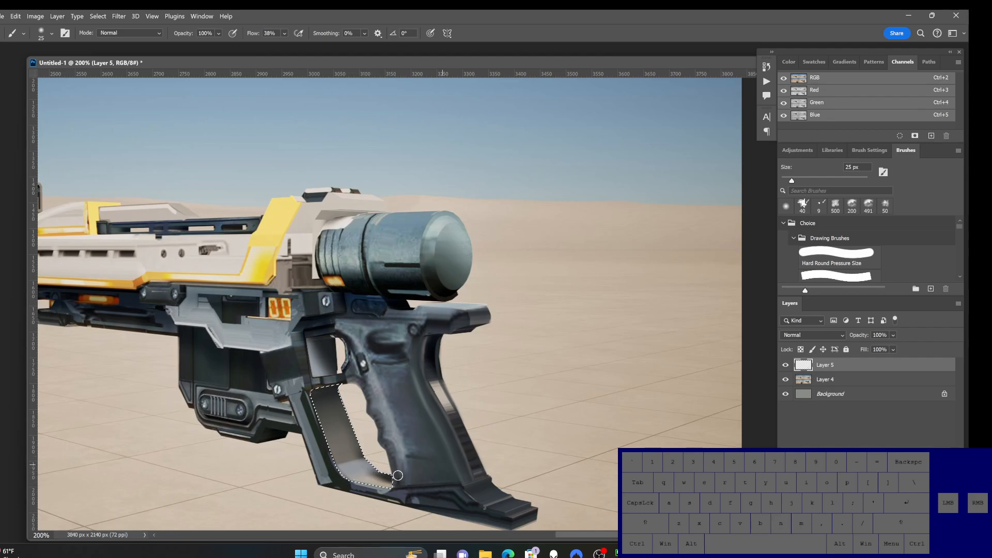
pyautogui.keyDown('alt'); pyautogui.click(351, 438); pyautogui.keyUp('alt')
pyautogui.moveTo(357, 482); pyautogui.dragTo(404, 476)
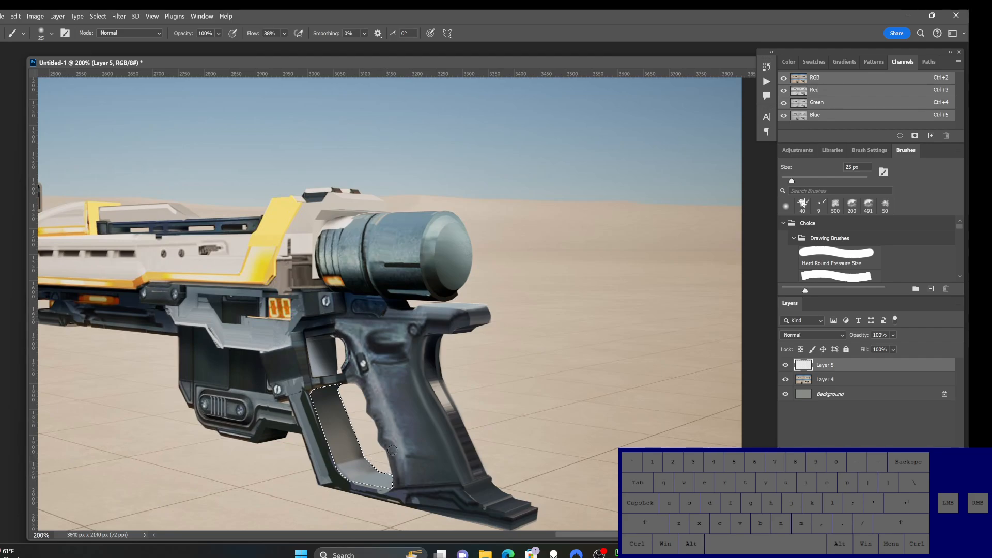
# Step: Clear the selection and try fine edge strokes along the trigger guard and front panel with a 7 px brush, undoing unwanted ones
pyautogui.keyDown('alt'); pyautogui.click(271, 349); pyautogui.keyUp('alt')
pyautogui.press('[')
pyautogui.press('[')
pyautogui.press('[')
pyautogui.press('[')
pyautogui.press('[')
pyautogui.press('[')
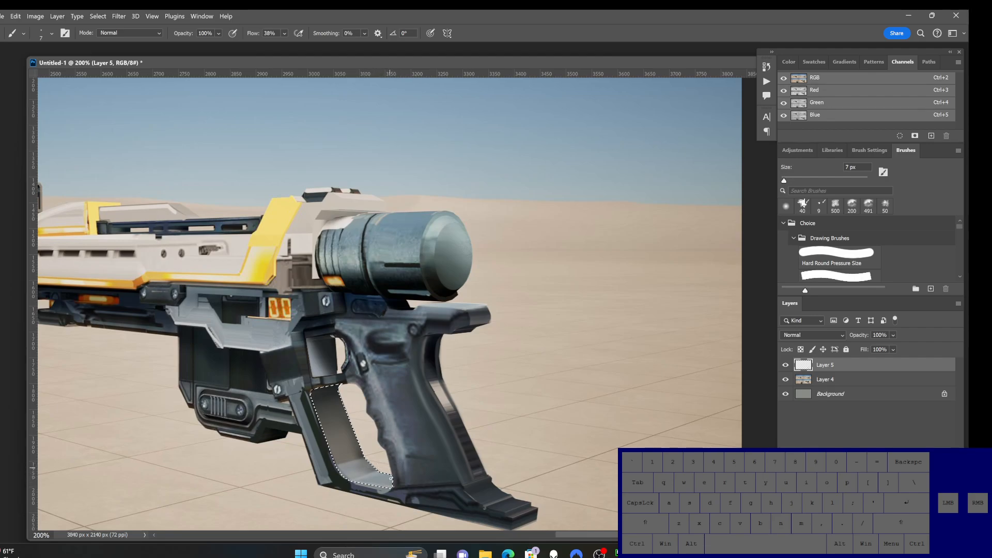
pyautogui.hotkey('ctrl', 'd')
pyautogui.moveTo(309, 395); pyautogui.dragTo(339, 464)
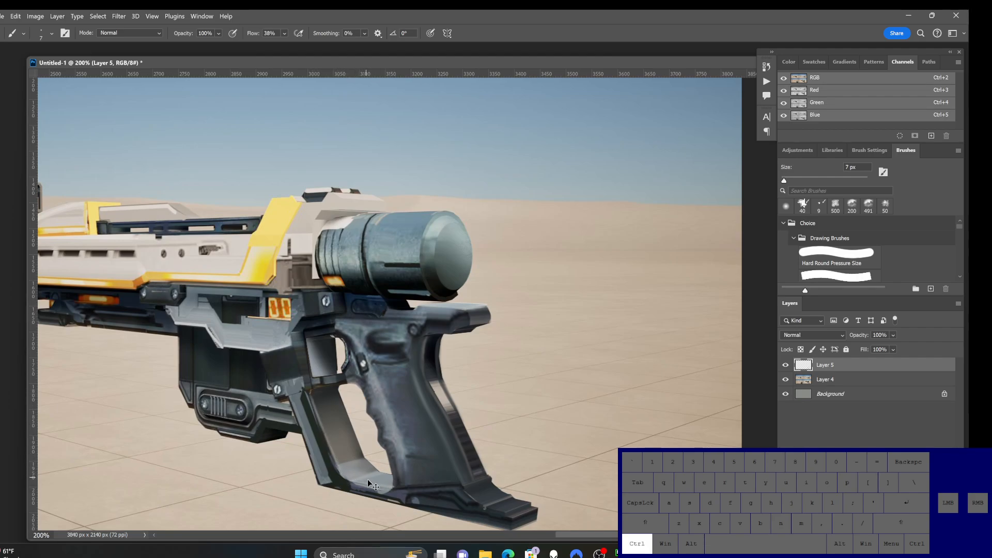
pyautogui.hotkey('ctrl', 'z')
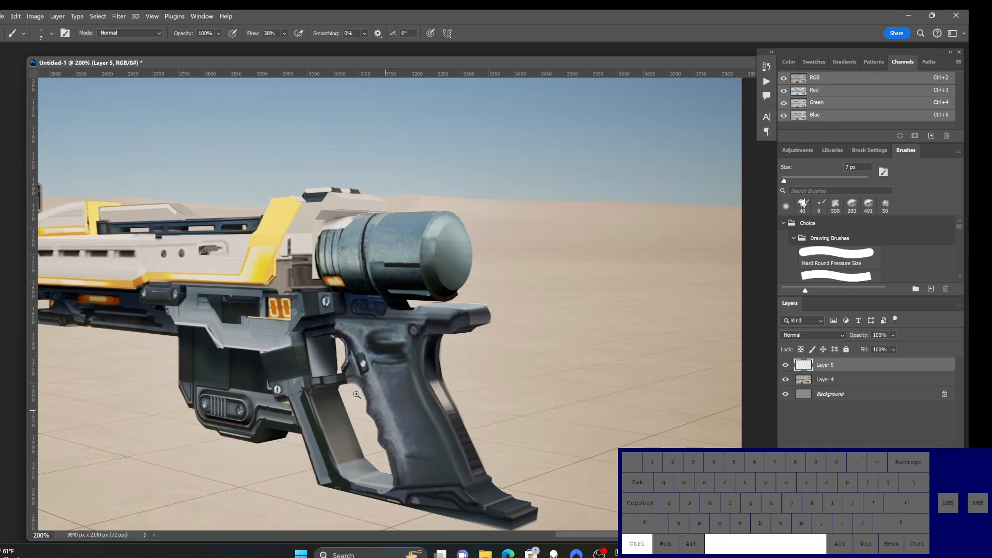
pyautogui.moveTo(307, 342); pyautogui.dragTo(312, 371)
pyautogui.hotkey('ctrl', 'z')
# Step: Retouch the upper front rings of the rear cylinder with fine strokes in sampled tones, undoing the last stroke
pyautogui.keyDown('ctrl'); pyautogui.keyDown('alt'); pyautogui.click(337, 440); pyautogui.keyUp('alt'); pyautogui.keyUp('ctrl')
pyautogui.keyDown('ctrl'); pyautogui.keyDown('alt'); pyautogui.click(338, 439); pyautogui.keyUp('alt'); pyautogui.keyUp('ctrl')
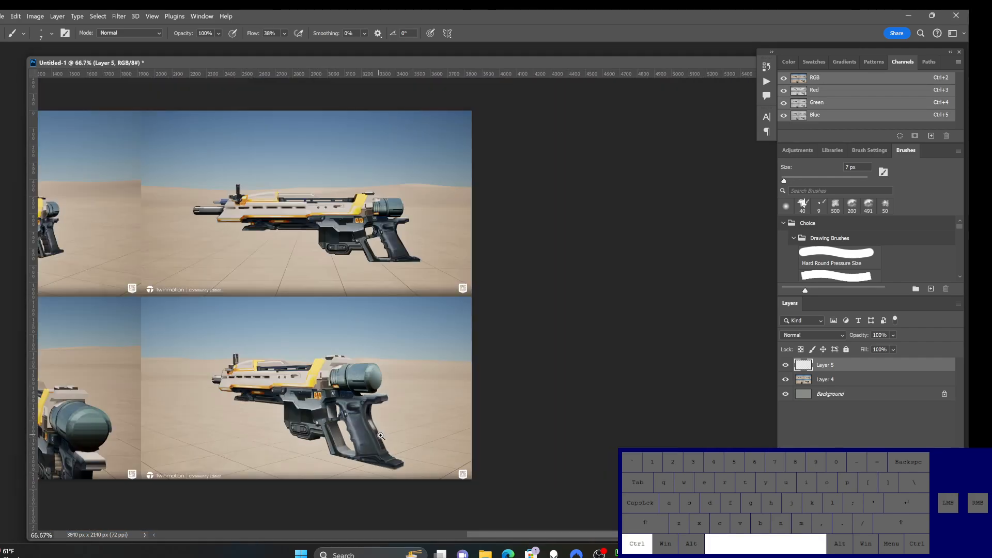
pyautogui.keyDown('ctrl'); pyautogui.click(353, 426); pyautogui.keyUp('ctrl')
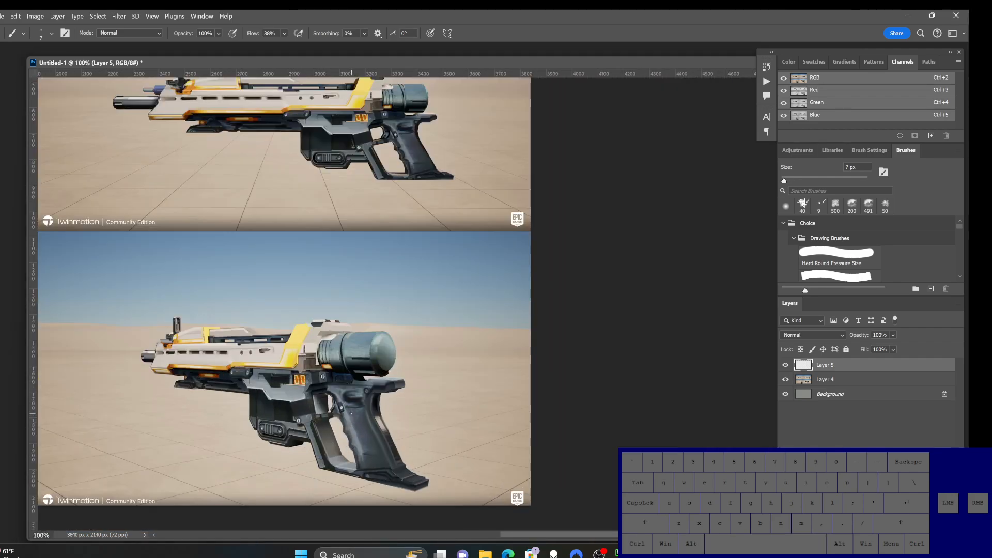
pyautogui.keyDown('ctrl'); pyautogui.click(329, 334); pyautogui.keyUp('ctrl')
pyautogui.keyDown('ctrl'); pyautogui.click(333, 331); pyautogui.keyUp('ctrl')
pyautogui.keyDown('ctrl'); pyautogui.keyDown('alt'); pyautogui.click(335, 326); pyautogui.keyUp('alt'); pyautogui.keyUp('ctrl')
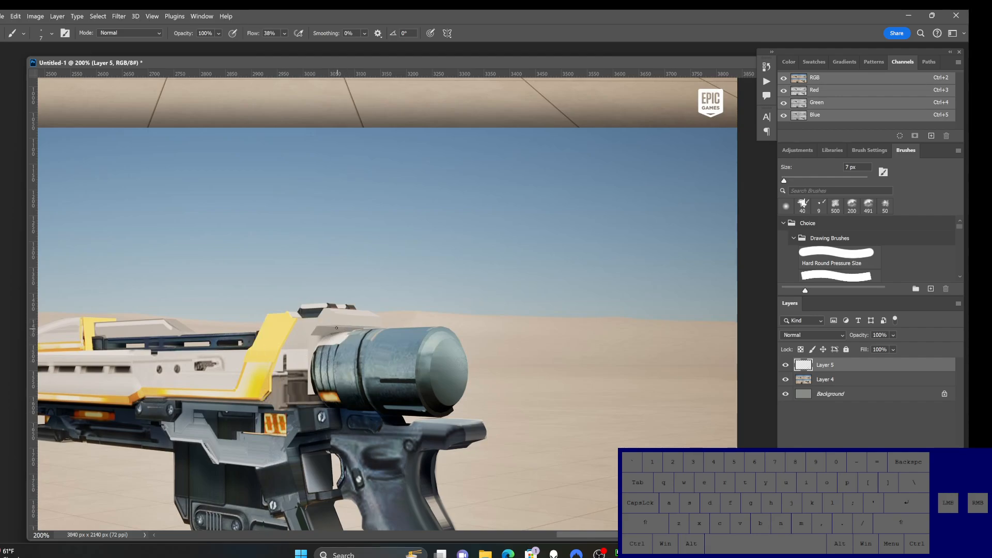
pyautogui.keyDown('alt'); pyautogui.click(324, 329); pyautogui.keyUp('alt')
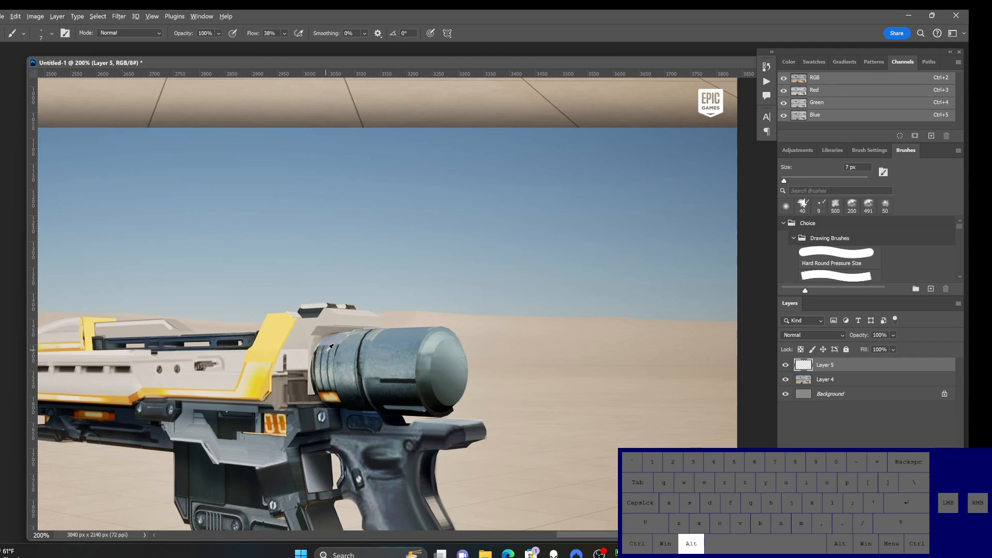
pyautogui.keyDown('alt'); pyautogui.click(330, 344); pyautogui.keyUp('alt')
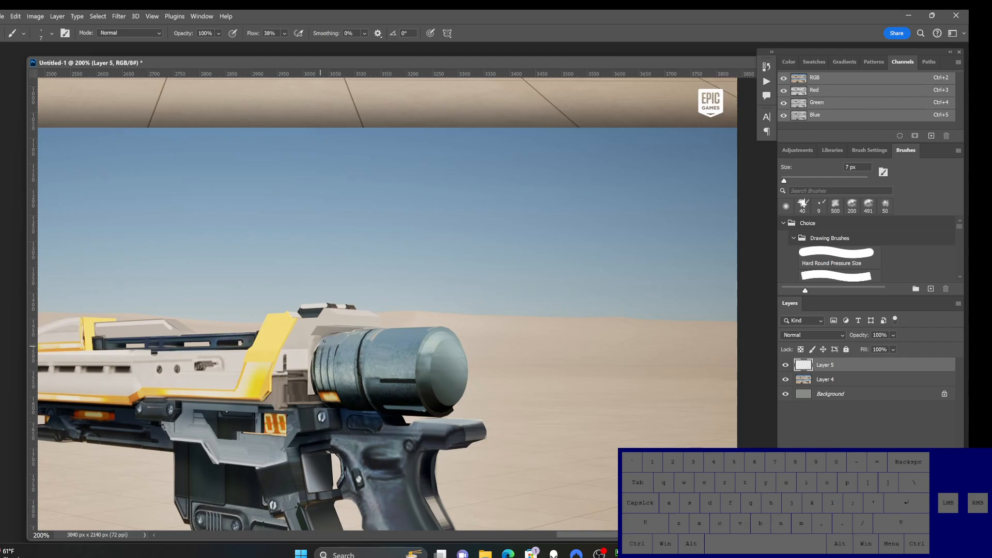
pyautogui.keyDown('alt'); pyautogui.click(316, 385); pyautogui.keyUp('alt')
pyautogui.hotkey('ctrl', 'z')
# Step: Switch to the Hard Round brush at 8 px and retouch the lower front edge of the trigger guard
pyautogui.keyDown('ctrl'); pyautogui.keyDown('alt'); pyautogui.click(455, 441); pyautogui.keyUp('alt'); pyautogui.keyUp('ctrl')
pyautogui.keyDown('ctrl'); pyautogui.keyDown('alt'); pyautogui.click(455, 440); pyautogui.keyUp('alt'); pyautogui.keyUp('ctrl')
pyautogui.moveTo(462, 453); pyautogui.dragTo(437, 428)
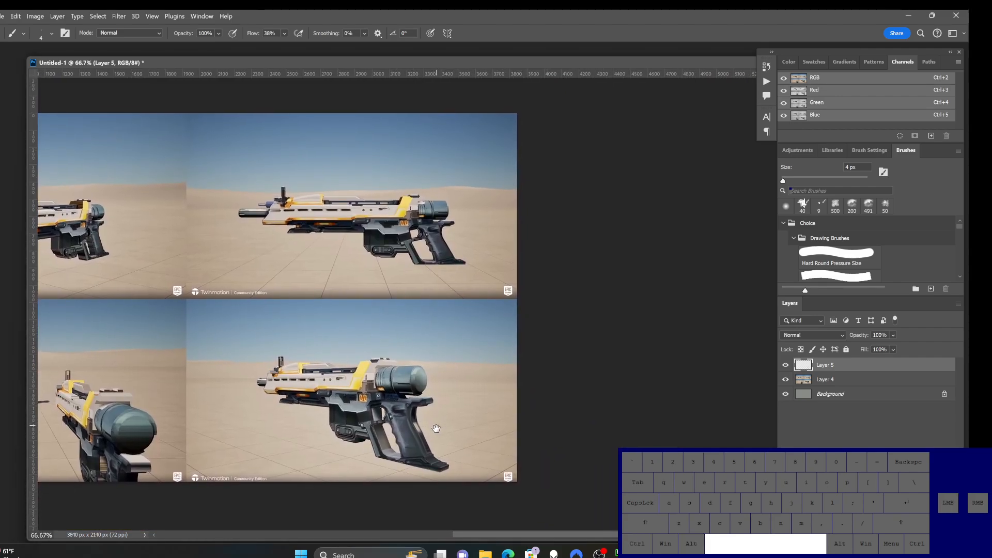
pyautogui.keyDown('ctrl'); pyautogui.click(375, 434); pyautogui.keyUp('ctrl')
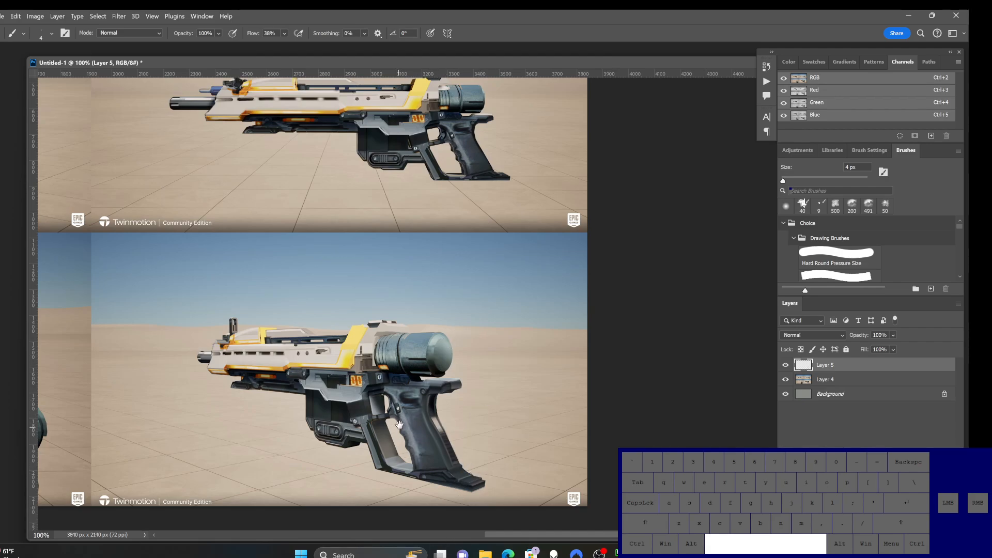
pyautogui.keyDown('ctrl'); pyautogui.click(411, 459); pyautogui.keyUp('ctrl')
pyautogui.keyDown('ctrl'); pyautogui.click(432, 468); pyautogui.keyUp('ctrl')
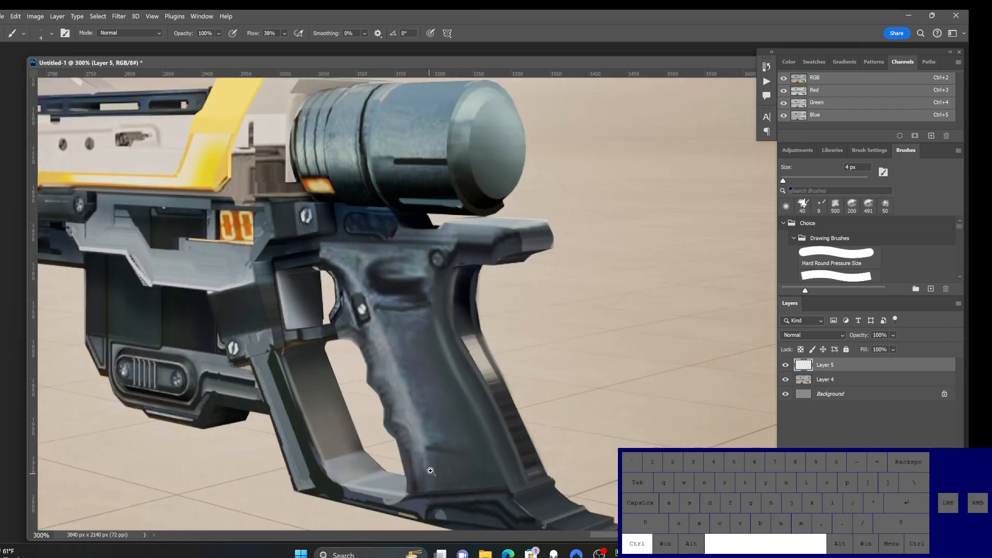
pyautogui.keyDown('ctrl'); pyautogui.keyDown('alt'); pyautogui.click(415, 475); pyautogui.keyUp('alt'); pyautogui.keyUp('ctrl')
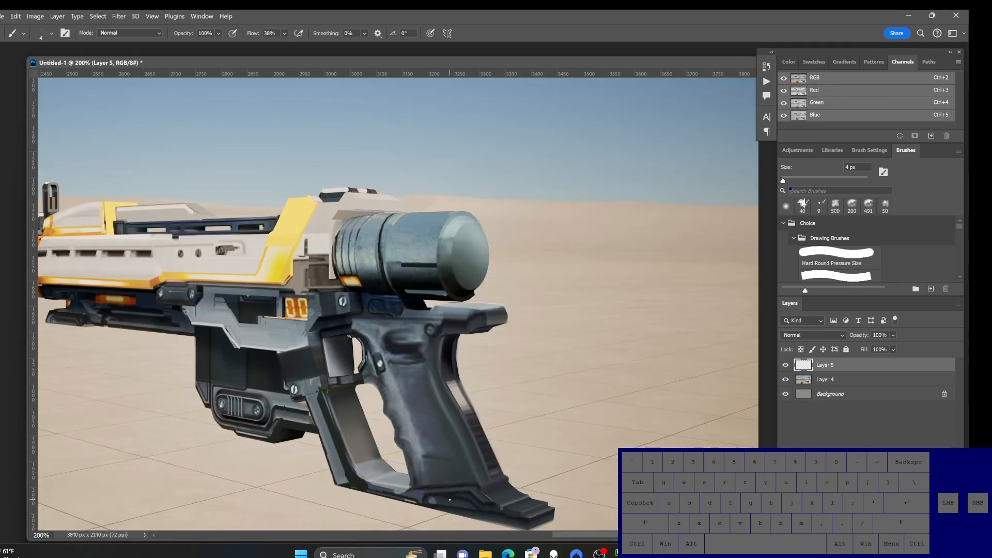
pyautogui.click(52, 34)
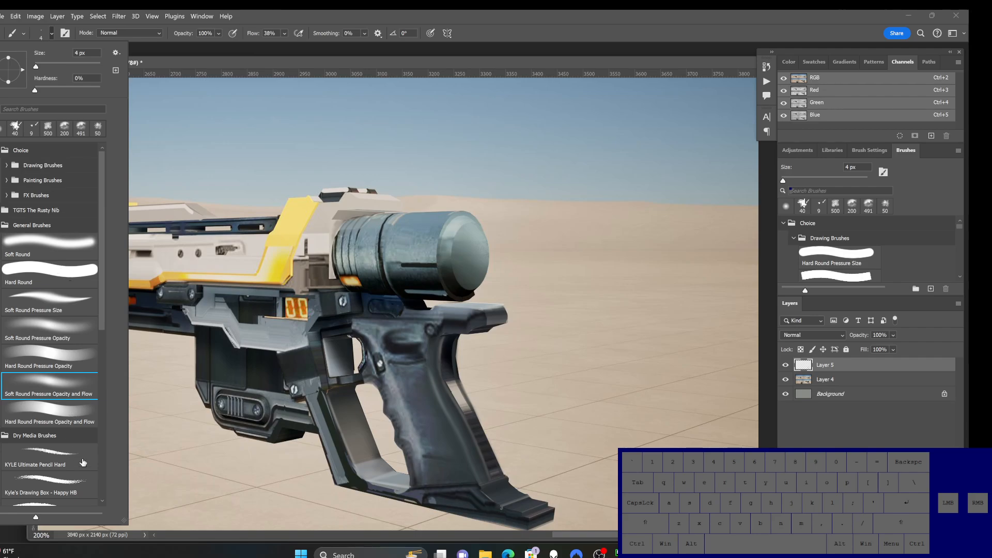
pyautogui.click(87, 275)
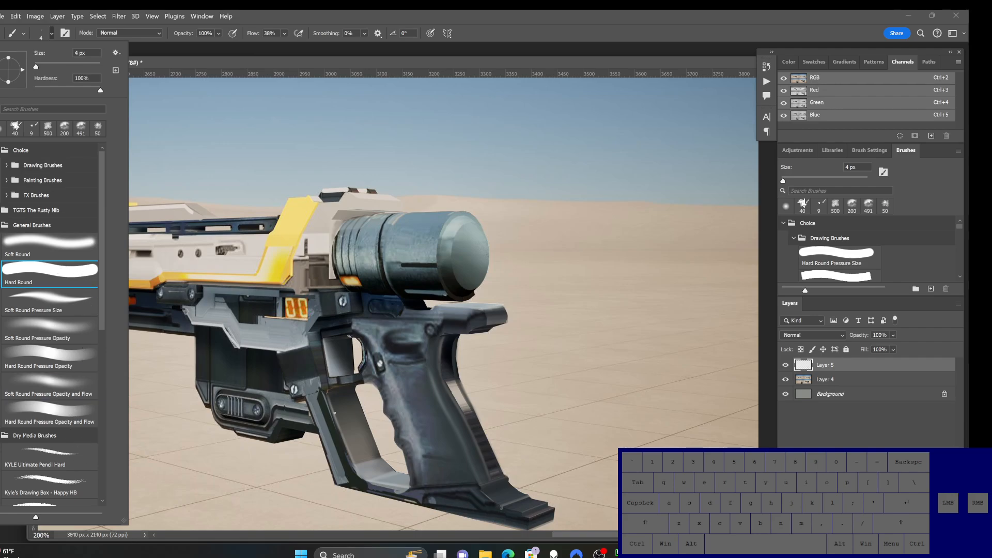
pyautogui.keyDown('alt'); pyautogui.click(333, 480); pyautogui.keyUp('alt')
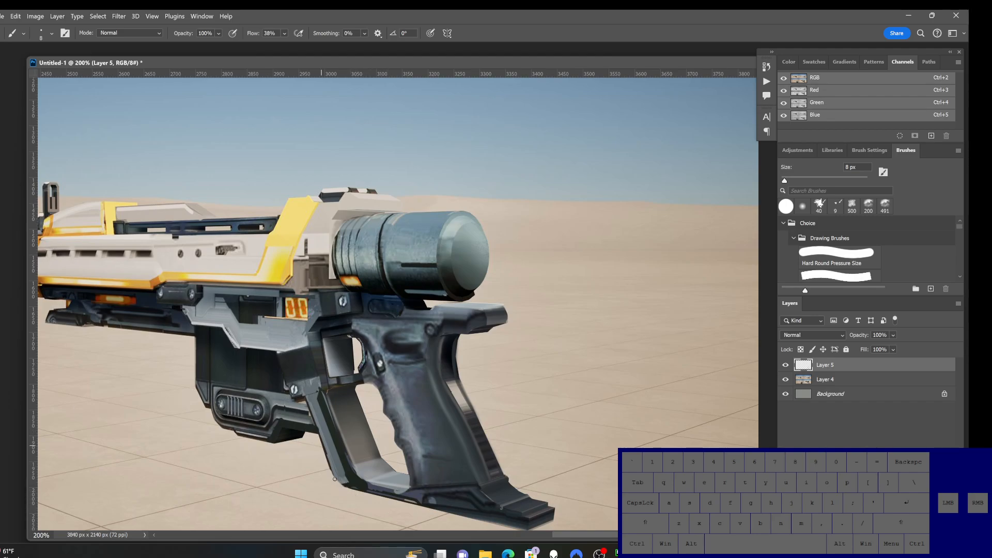
pyautogui.keyDown('alt'); pyautogui.click(392, 459); pyautogui.keyUp('alt')
# Step: Sample a tone beside the trigger and paint along the rear edge of the front panel, undoing and repainting the stroke
pyautogui.keyDown('alt'); pyautogui.click(361, 346); pyautogui.keyUp('alt')
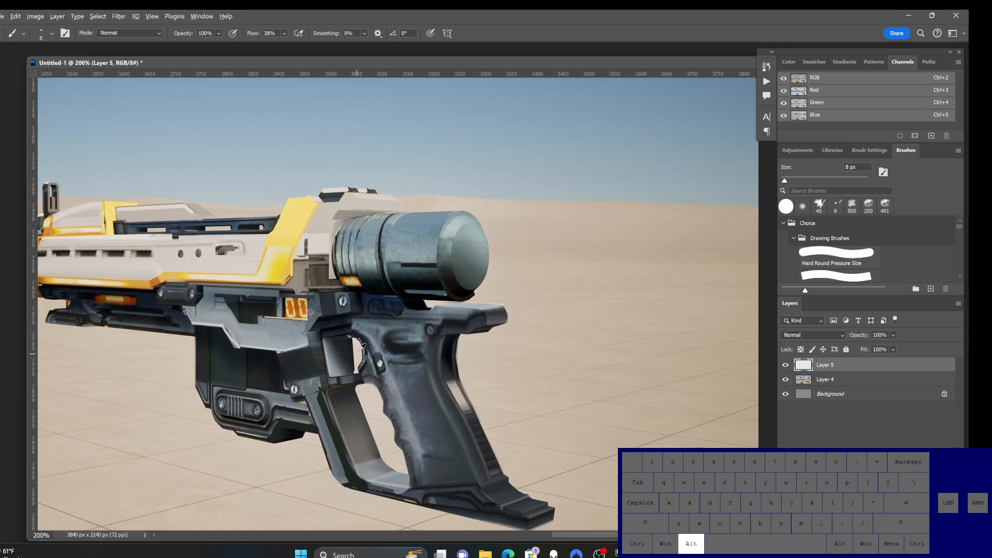
pyautogui.moveTo(352, 339); pyautogui.dragTo(354, 369)
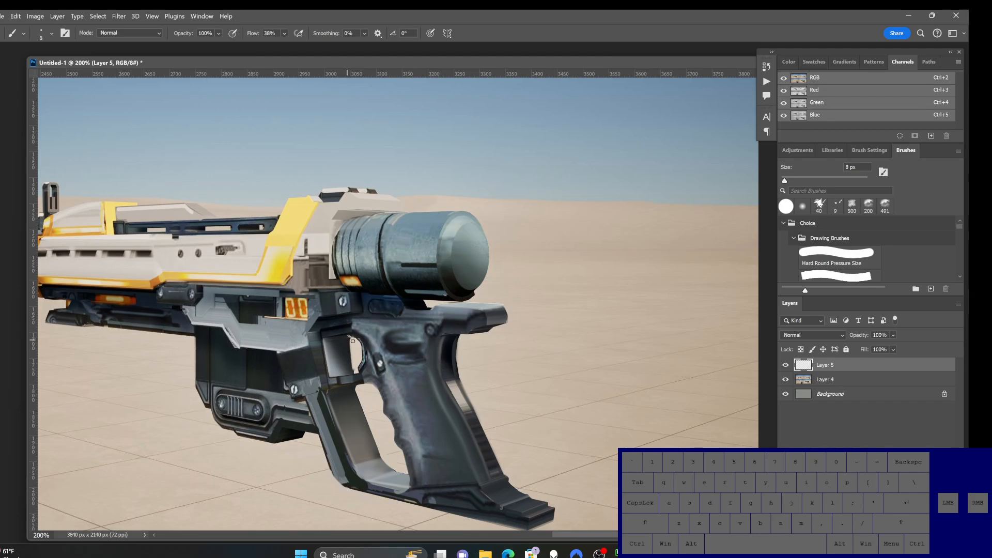
pyautogui.hotkey('ctrl', 'z')
pyautogui.moveTo(350, 339); pyautogui.dragTo(354, 369)
# Step: Select the upper section of the slanted yellow panel ahead of the rear cylinder with straight lasso segments
pyautogui.keyDown('ctrl'); pyautogui.keyDown('alt'); pyautogui.click(341, 331); pyautogui.keyUp('alt'); pyautogui.keyUp('ctrl')
pyautogui.moveTo(343, 315); pyautogui.dragTo(345, 380)
pyautogui.keyDown('ctrl'); pyautogui.click(314, 354); pyautogui.keyUp('ctrl')
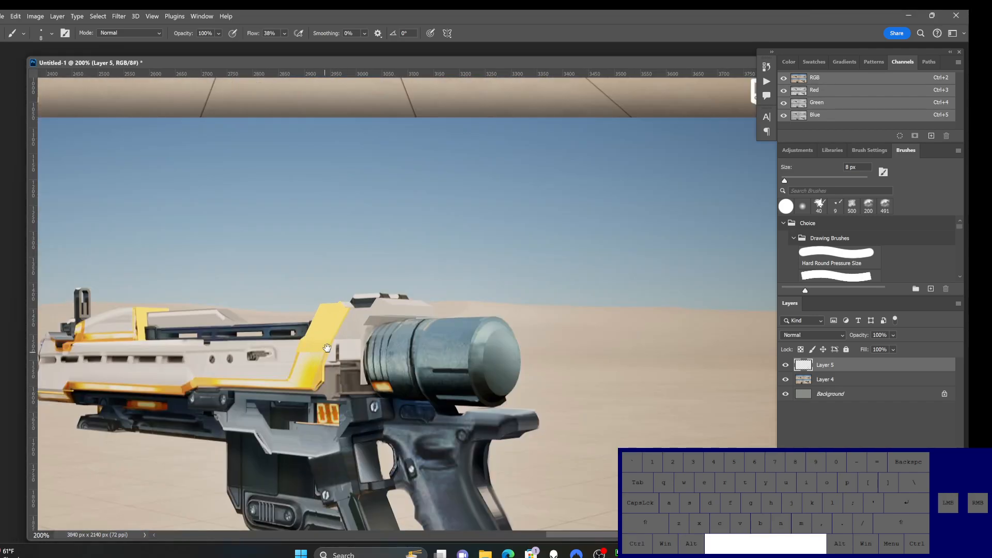
pyautogui.press('l')
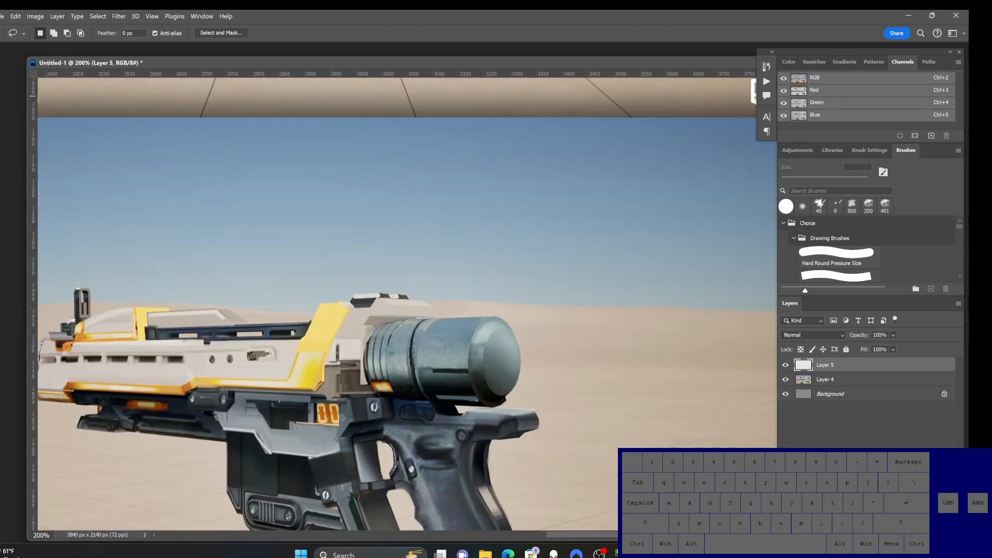
pyautogui.keyDown('ctrl'); pyautogui.click(331, 327); pyautogui.keyUp('ctrl')
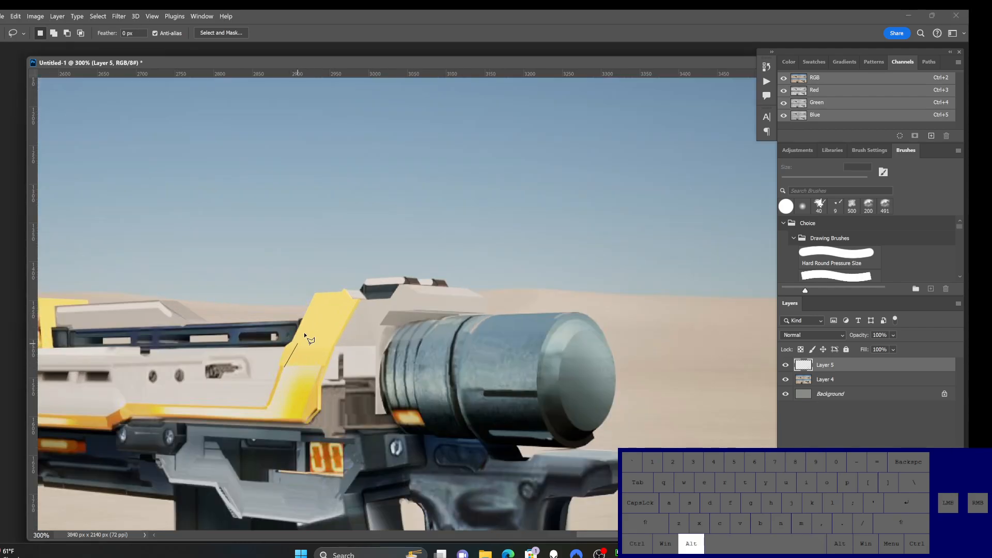
pyautogui.keyDown('alt'); pyautogui.click(319, 294); pyautogui.keyUp('alt')
pyautogui.keyDown('alt'); pyautogui.click(345, 293); pyautogui.keyUp('alt')
pyautogui.keyDown('alt'); pyautogui.click(351, 302); pyautogui.keyUp('alt')
pyautogui.keyDown('alt'); pyautogui.click(321, 365); pyautogui.keyUp('alt')
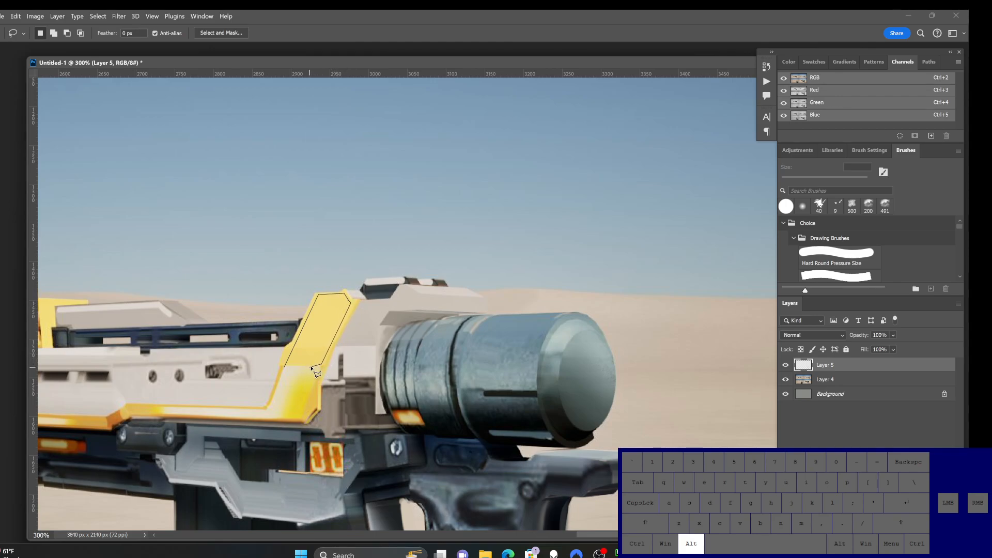
pyautogui.keyDown('alt'); pyautogui.click(285, 369); pyautogui.keyUp('alt')
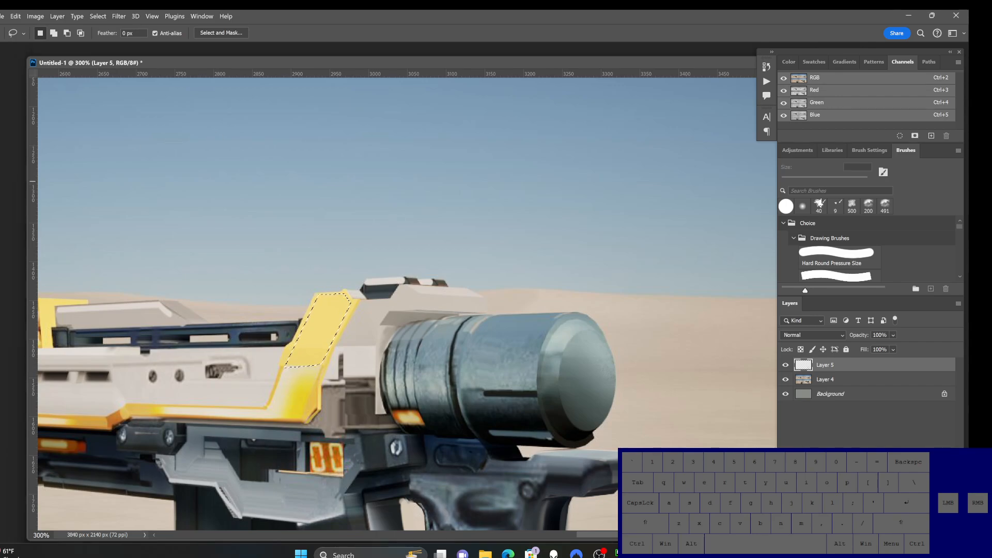
# Step: Switch to the Soft Round Pressure Opacity and Flow brush and enlarge it to 40 px
pyautogui.click(1, 170)
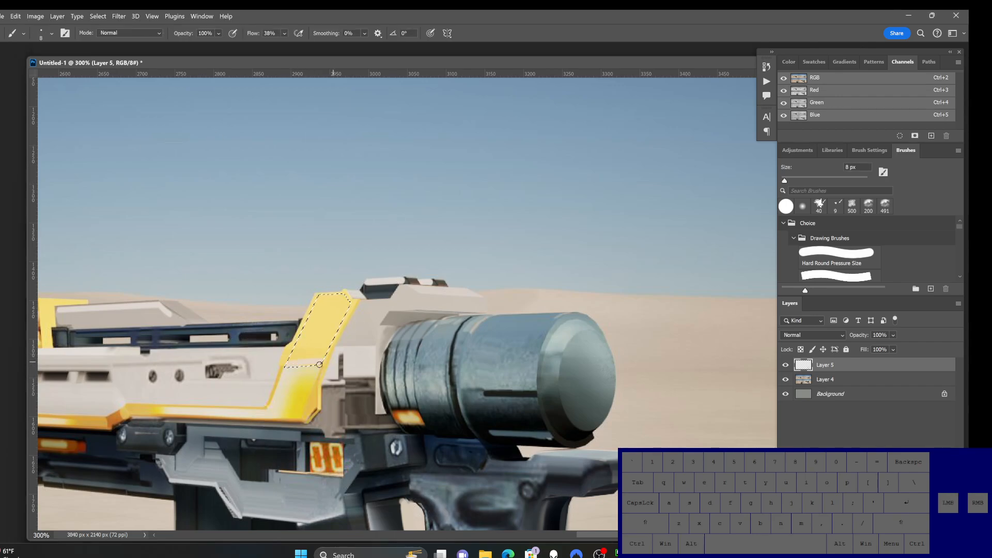
pyautogui.click(51, 33)
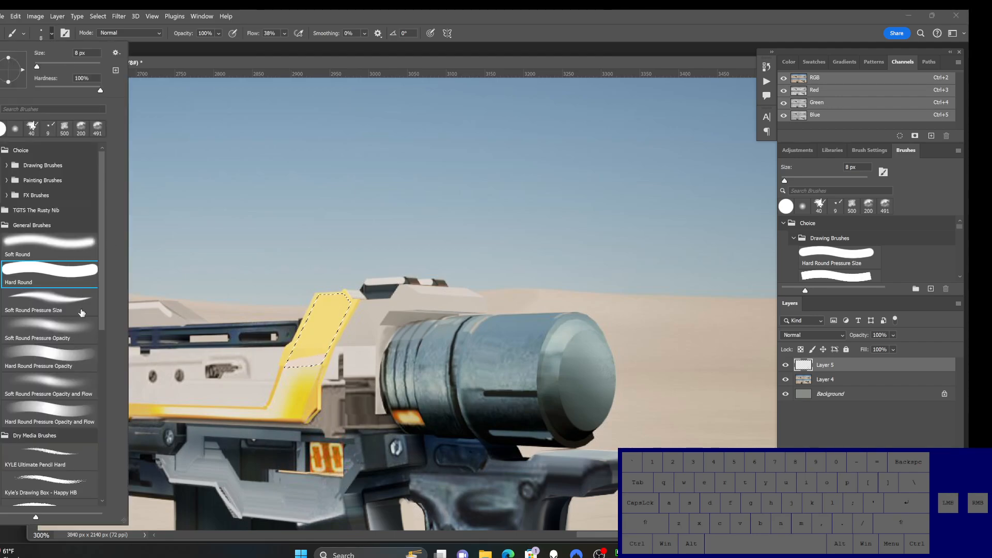
pyautogui.click(68, 384)
pyautogui.click(321, 351)
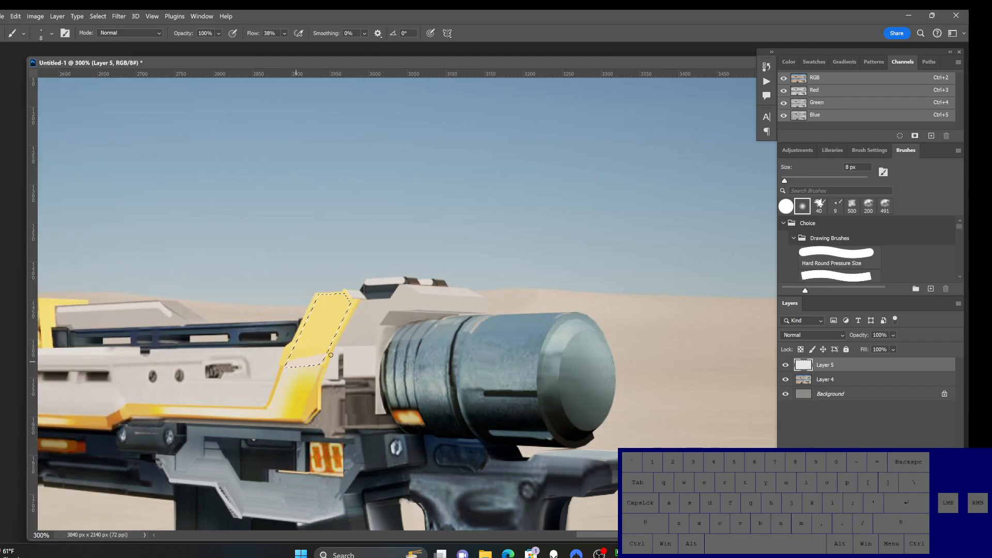
pyautogui.moveTo(321, 350)
pyautogui.mouseDown()
pyautogui.moveTo(293, 356)
pyautogui.moveTo(331, 367)
pyautogui.mouseUp()
pyautogui.press(']')
pyautogui.press(']')
pyautogui.press(']')
pyautogui.press(']')
pyautogui.press(']')
pyautogui.press(']')
pyautogui.press(']')
pyautogui.press(']')
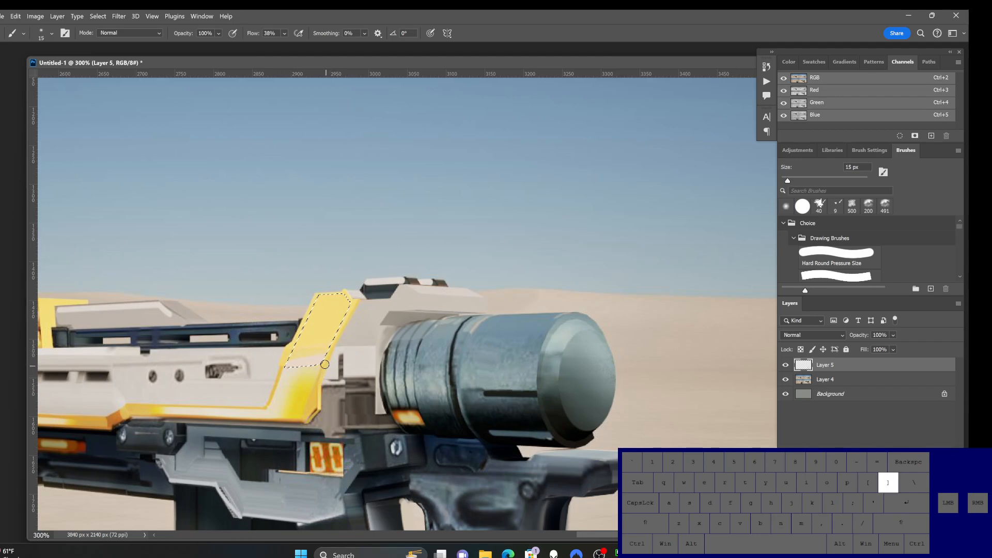
# Step: Sample tones from the lower yellow panel and blend them over its selected upper section, hiding the selection outline
pyautogui.keyDown('alt'); pyautogui.click(274, 405); pyautogui.keyUp('alt')
pyautogui.moveTo(290, 359)
pyautogui.mouseDown()
pyautogui.moveTo(377, 331)
pyautogui.moveTo(344, 305)
pyautogui.mouseUp()
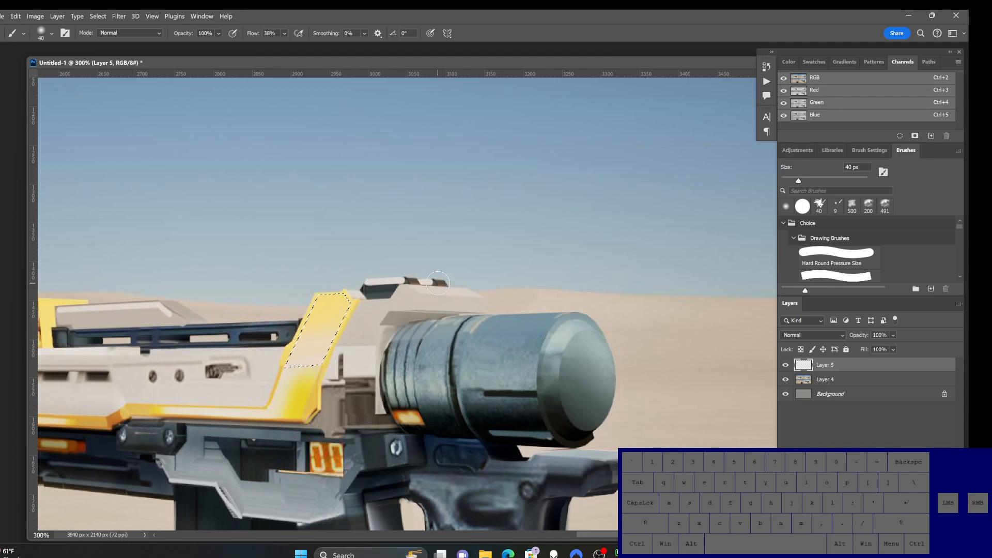
pyautogui.hotkey('ctrl', 'h')
pyautogui.moveTo(383, 298); pyautogui.dragTo(465, 283)
pyautogui.keyDown('alt'); pyautogui.click(379, 374); pyautogui.keyUp('alt')
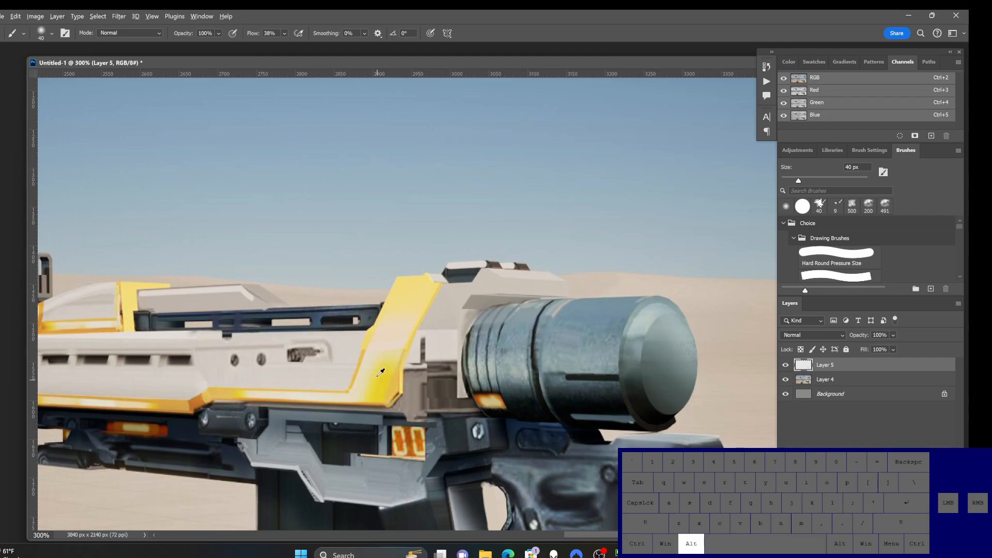
pyautogui.moveTo(411, 336); pyautogui.dragTo(434, 298)
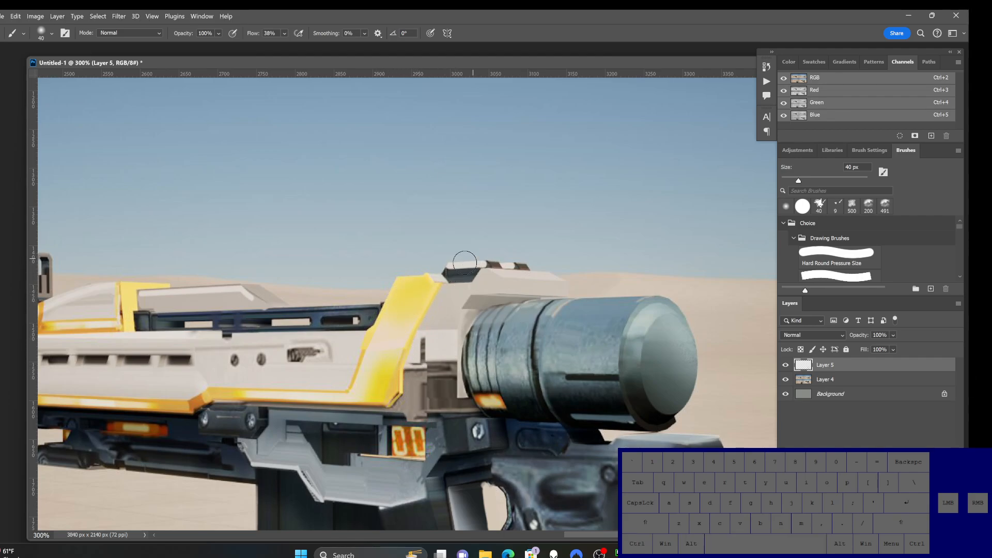
pyautogui.keyDown('alt'); pyautogui.click(443, 365); pyautogui.keyUp('alt')
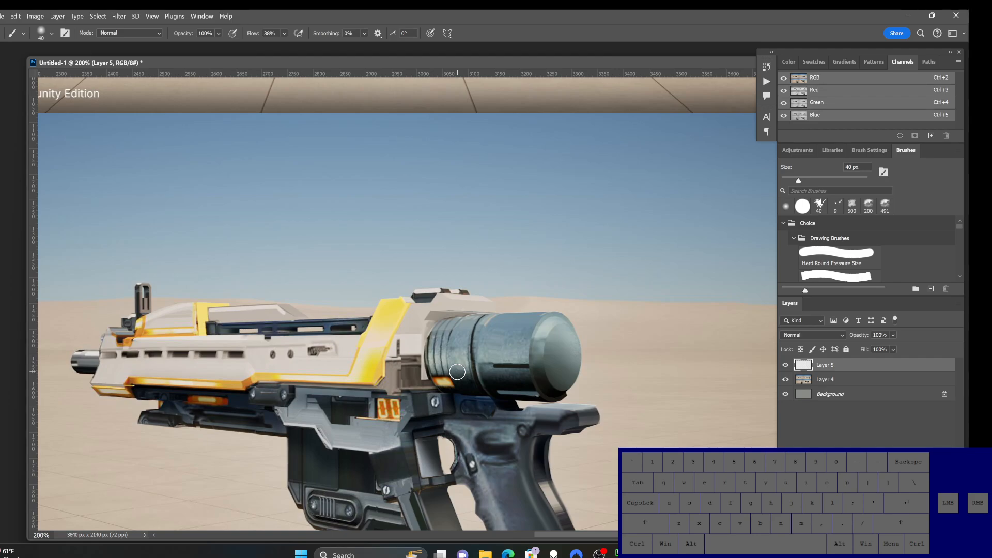
# Step: Add a new empty layer above Layer 5
pyautogui.keyDown('ctrl'); pyautogui.keyDown('alt'); pyautogui.click(393, 382); pyautogui.keyUp('alt'); pyautogui.keyUp('ctrl')
pyautogui.moveTo(471, 458); pyautogui.dragTo(428, 420)
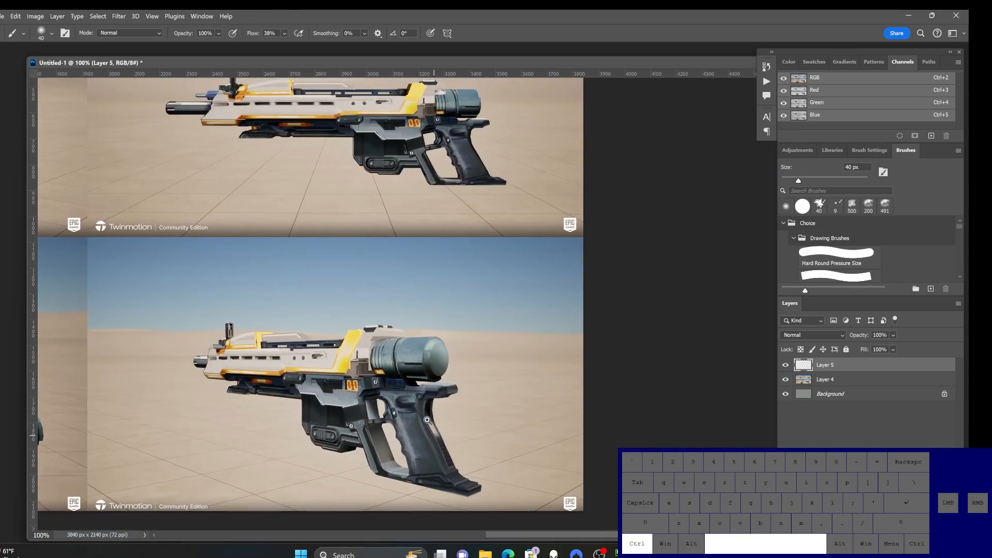
pyautogui.keyDown('ctrl'); pyautogui.click(376, 357); pyautogui.keyUp('ctrl')
pyautogui.moveTo(376, 370); pyautogui.dragTo(401, 333)
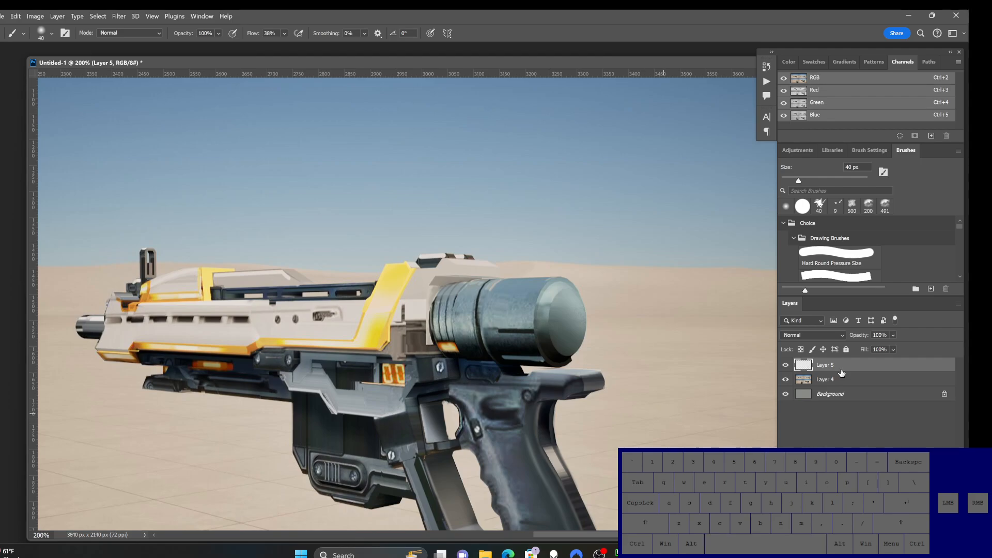
pyautogui.hotkey('ctrl', 'shift', 'alt', 'n')
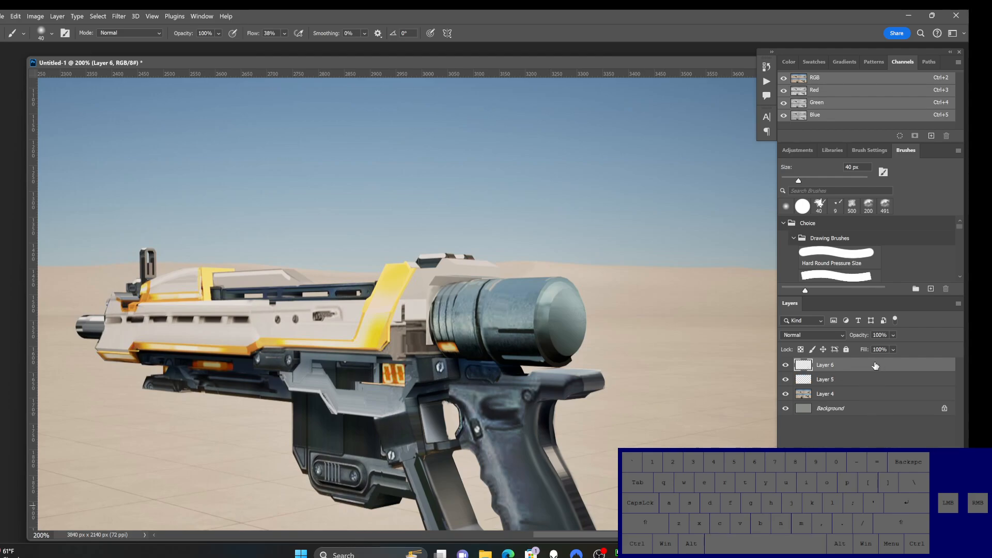
pyautogui.press('l')
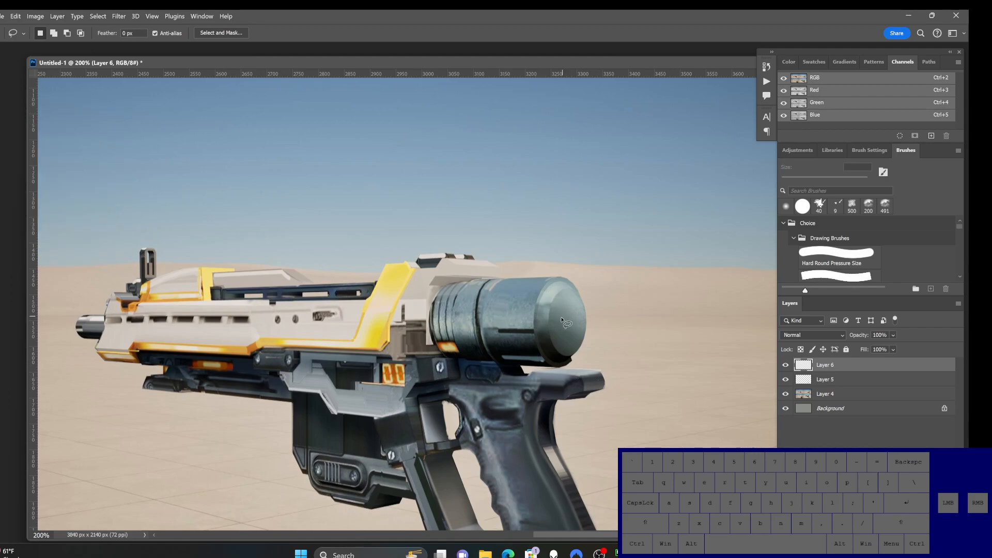
pyautogui.keyDown('ctrl'); pyautogui.keyDown('alt'); pyautogui.click(494, 370); pyautogui.keyUp('alt'); pyautogui.keyUp('ctrl')
pyautogui.moveTo(489, 430); pyautogui.dragTo(469, 435)
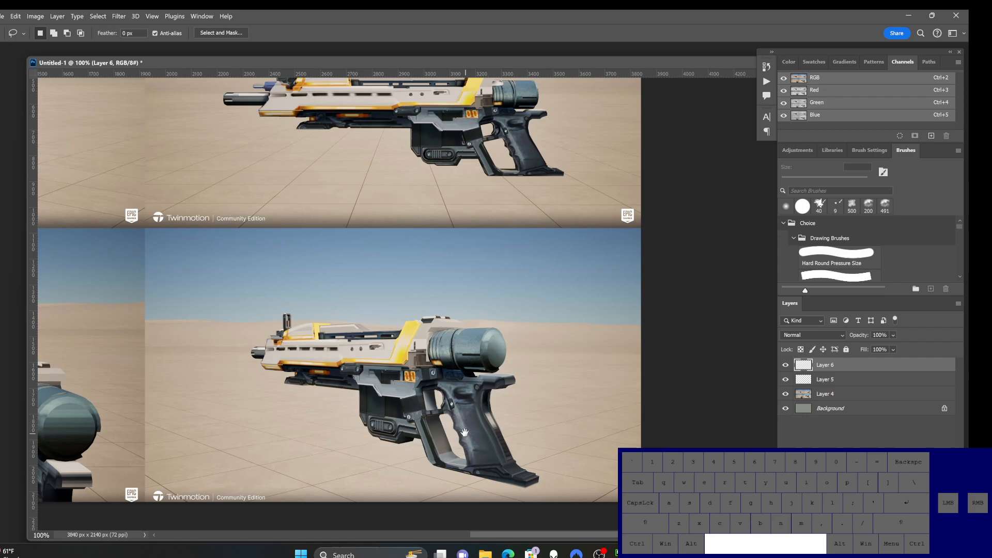
# Step: On Layer 4, select the whole rifle in the lower-right render with the Object Selection tool
pyautogui.click(835, 394)
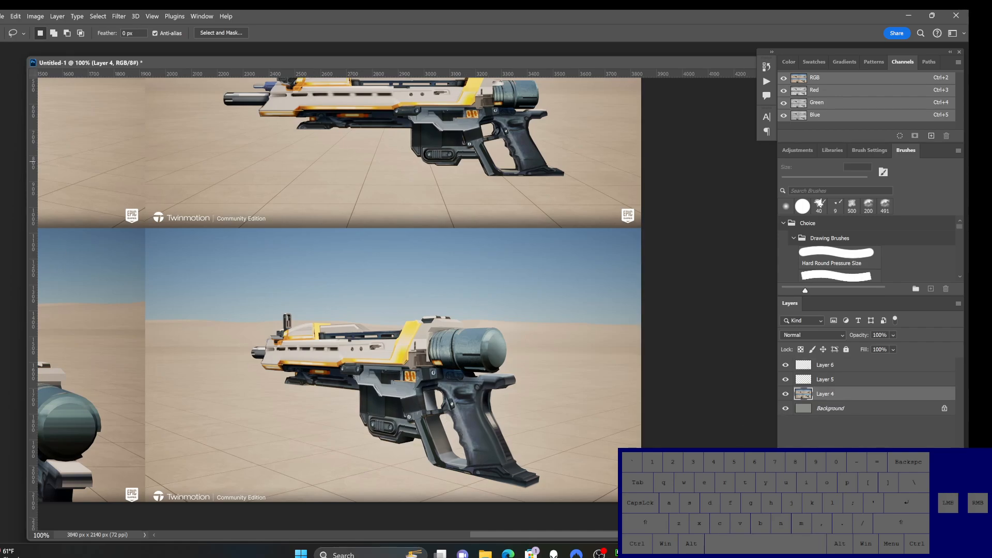
pyautogui.press('w')
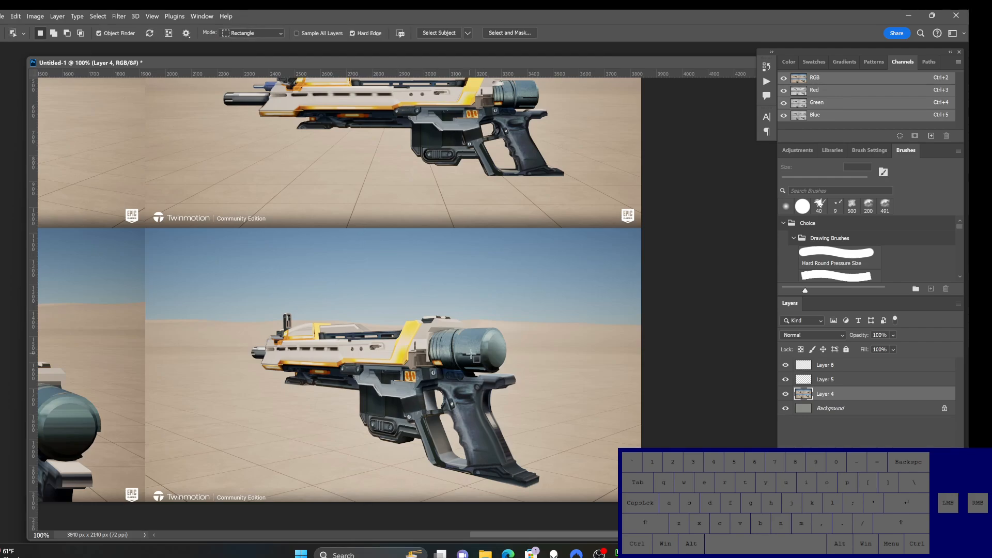
pyautogui.moveTo(463, 352); pyautogui.dragTo(473, 356)
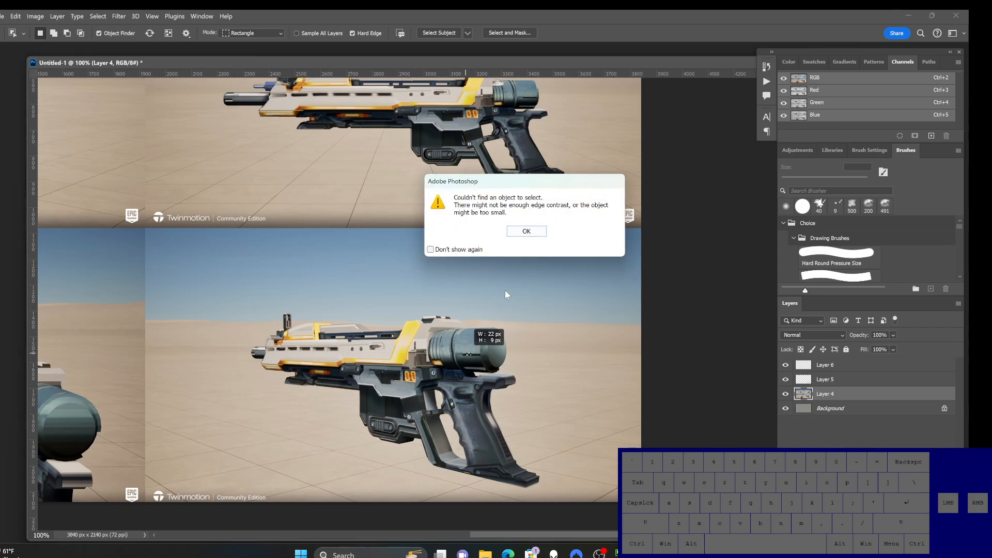
pyautogui.click(526, 231)
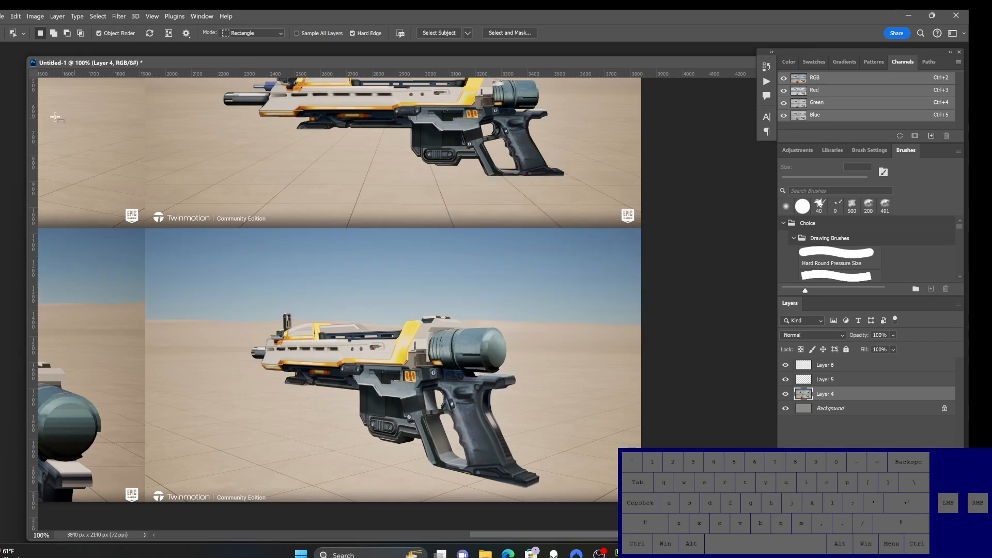
pyautogui.moveTo(4, 105); pyautogui.dragTo(48, 103)
pyautogui.click(428, 402)
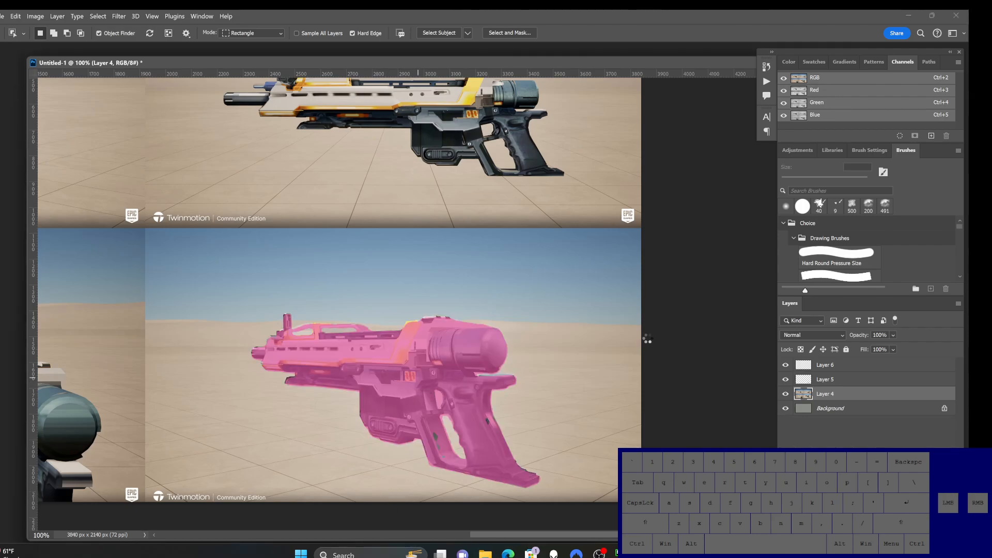
pyautogui.keyDown('ctrl'); pyautogui.click(383, 368); pyautogui.keyUp('ctrl')
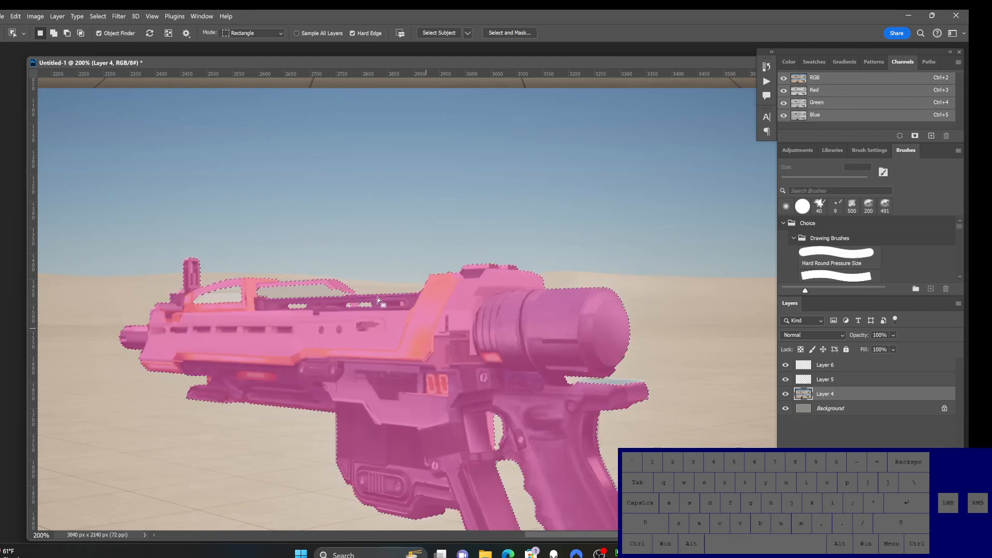
# Step: Add the missed pale top covers behind the front sight to the rifle selection with the Lasso tool
pyautogui.press('l')
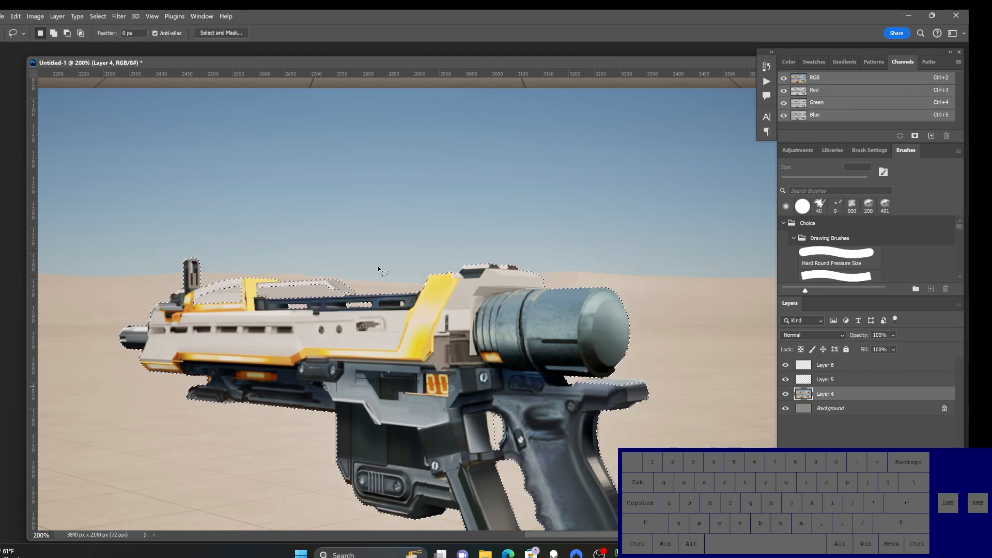
pyautogui.press('shift')
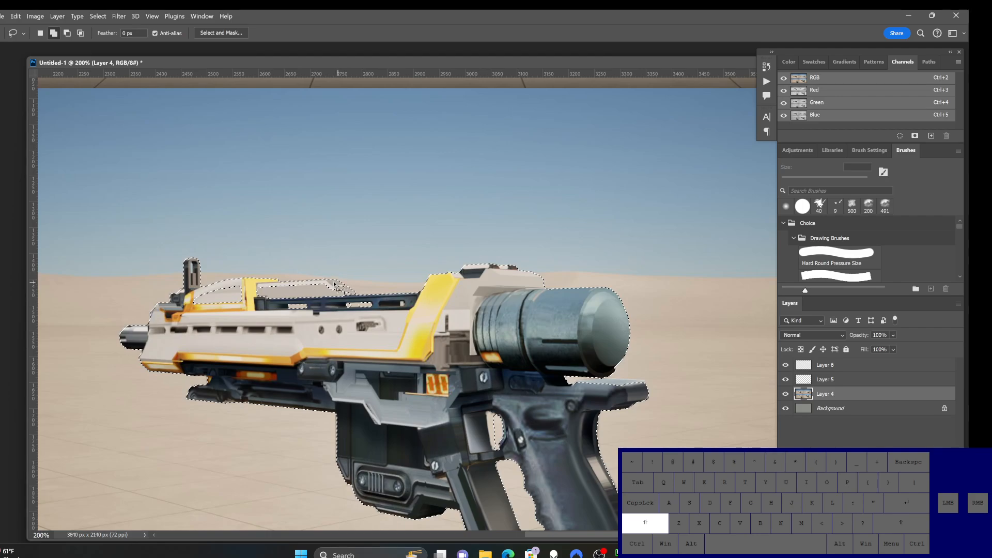
pyautogui.moveTo(349, 293)
pyautogui.keyDown('shift'); pyautogui.mouseDown()
pyautogui.moveTo(357, 298)
pyautogui.moveTo(253, 292)
pyautogui.moveTo(273, 288)
pyautogui.mouseUp(); pyautogui.keyUp('shift')
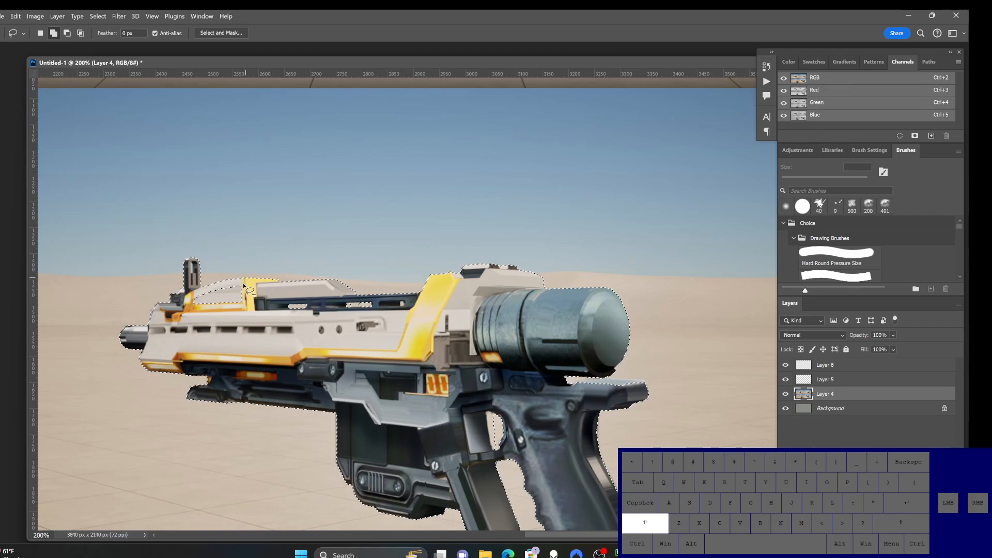
pyautogui.moveTo(235, 314)
pyautogui.keyDown('shift'); pyautogui.mouseDown()
pyautogui.moveTo(195, 304)
pyautogui.moveTo(217, 284)
pyautogui.mouseUp(); pyautogui.keyUp('shift')
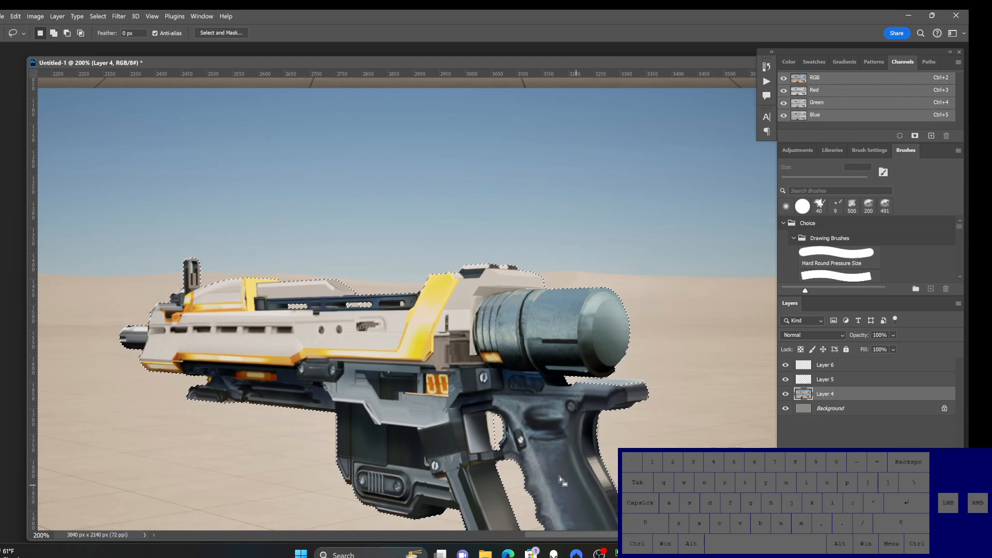
# Step: Refine the rifle selection with the Lasso, subtracting areas around the trigger guard and adding the upper rear edge of the grip
pyautogui.moveTo(555, 473); pyautogui.dragTo(468, 394)
pyautogui.press('alt')
pyautogui.moveTo(411, 353)
pyautogui.keyDown('alt'); pyautogui.mouseDown()
pyautogui.moveTo(406, 372)
pyautogui.moveTo(402, 354)
pyautogui.moveTo(416, 338)
pyautogui.moveTo(419, 357)
pyautogui.mouseUp(); pyautogui.keyUp('alt')
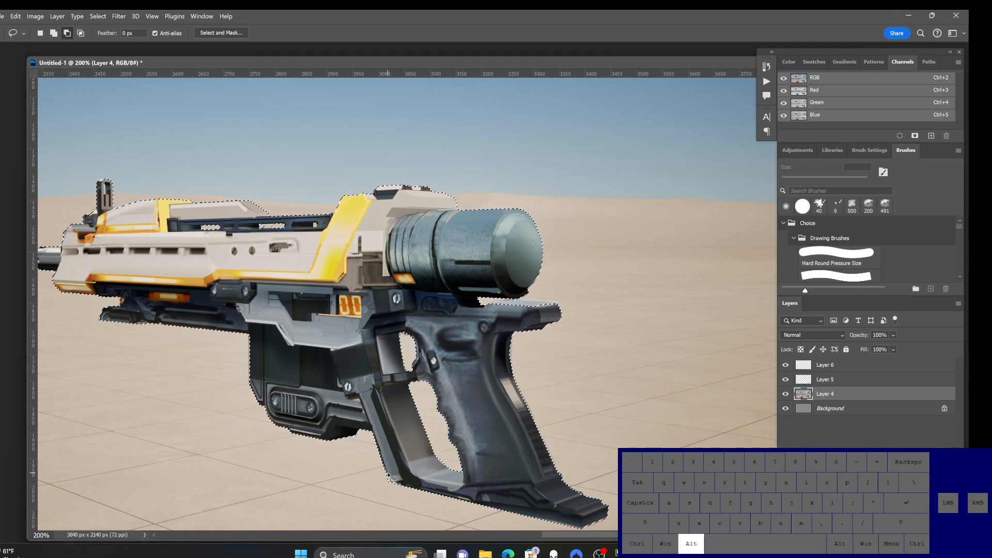
pyautogui.moveTo(384, 471)
pyautogui.keyDown('alt'); pyautogui.mouseDown()
pyautogui.moveTo(395, 484)
pyautogui.moveTo(384, 457)
pyautogui.mouseUp(); pyautogui.keyUp('alt')
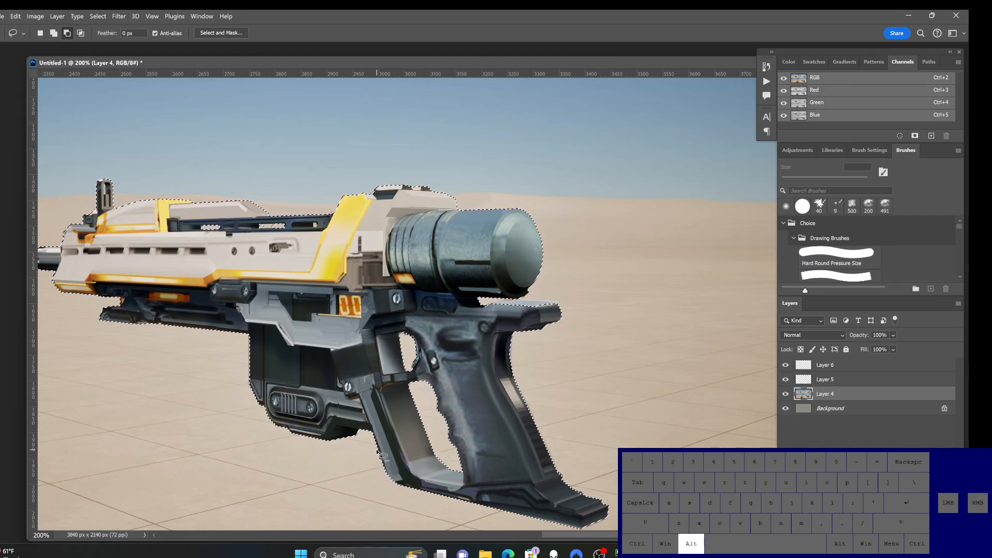
pyautogui.press('shift')
pyautogui.moveTo(489, 302)
pyautogui.keyDown('shift'); pyautogui.mouseDown()
pyautogui.moveTo(557, 304)
pyautogui.moveTo(519, 336)
pyautogui.mouseUp(); pyautogui.keyUp('shift')
pyautogui.press('space')
pyautogui.moveTo(425, 371); pyautogui.dragTo(478, 370)
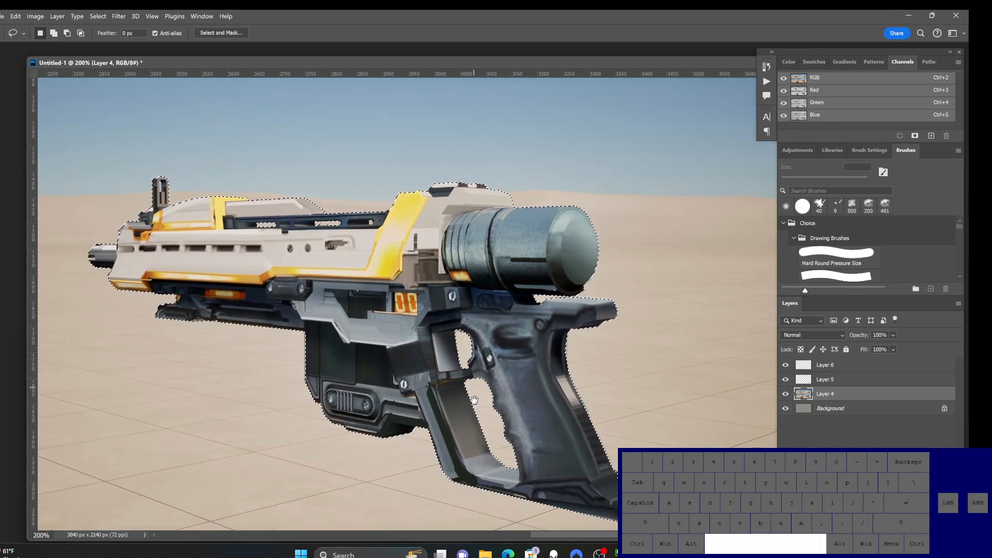
pyautogui.keyDown('ctrl'); pyautogui.keyDown('alt'); pyautogui.click(509, 428); pyautogui.keyUp('alt'); pyautogui.keyUp('ctrl')
pyautogui.keyDown('ctrl'); pyautogui.click(563, 435); pyautogui.keyUp('ctrl')
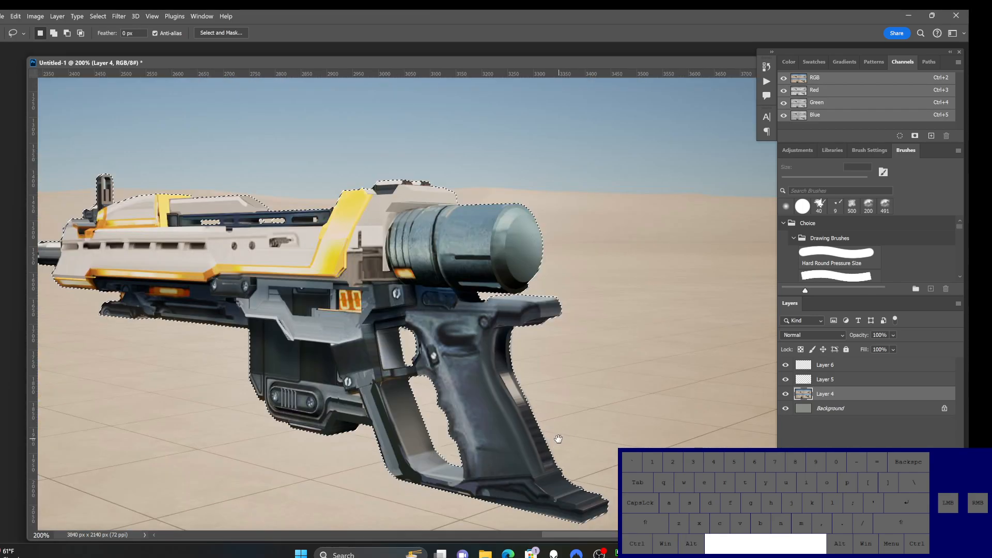
pyautogui.keyDown('ctrl'); pyautogui.keyDown('alt'); pyautogui.click(492, 425); pyautogui.keyUp('alt'); pyautogui.keyUp('ctrl')
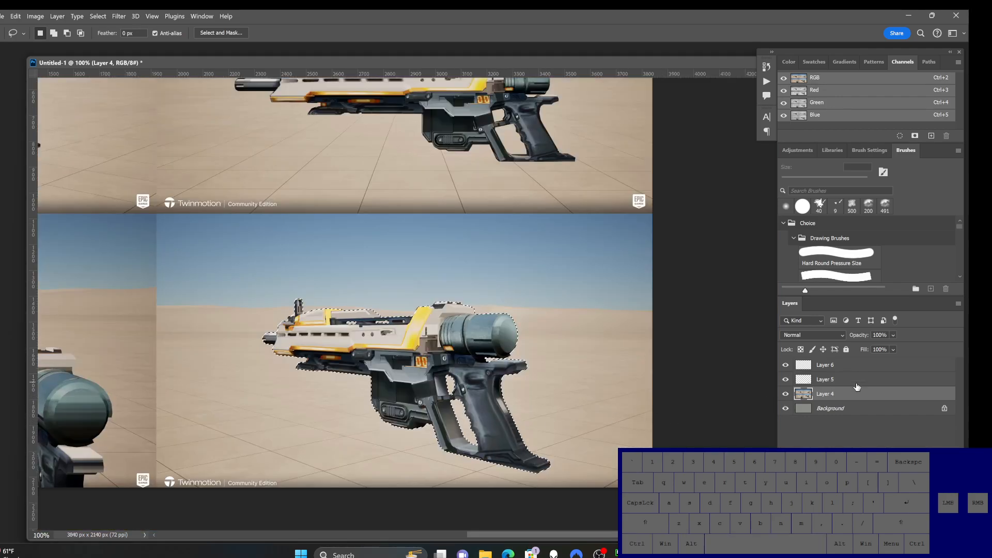
# Step: Make Layer 6 active and set its blend mode to Multiply
pyautogui.click(832, 367)
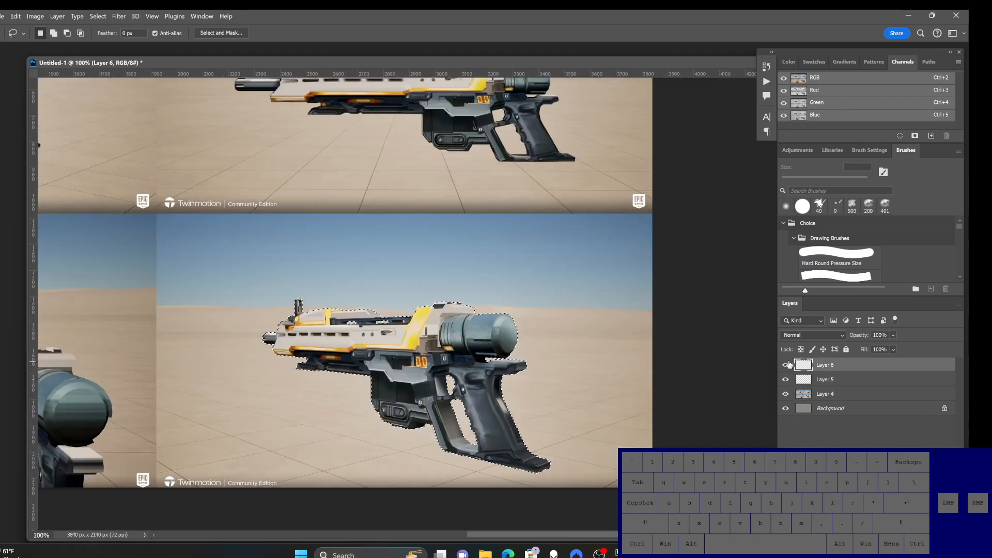
pyautogui.click(820, 334)
pyautogui.click(791, 293)
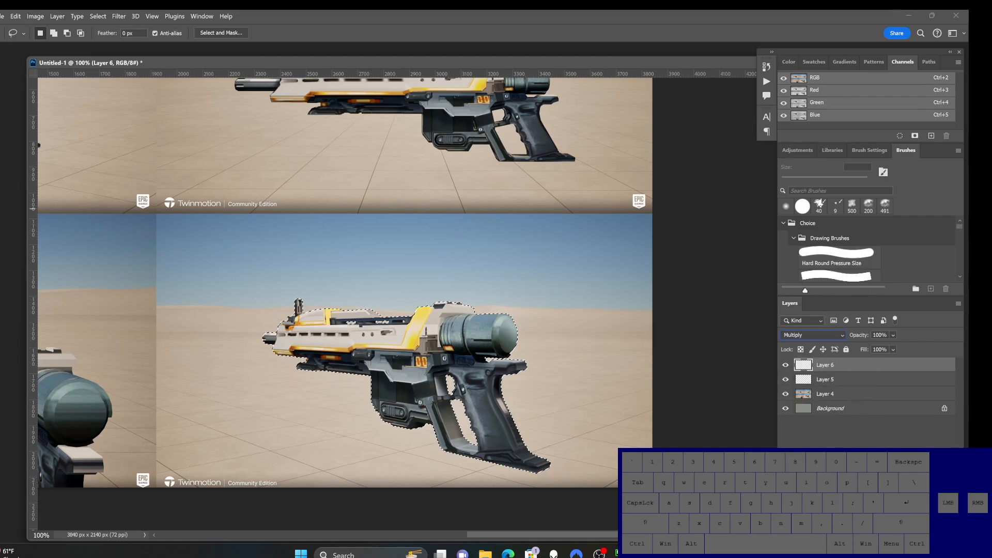
# Step: Sample a pale tone from the rifle and shade the selected rifle's front with the Gradient tool at 21% opacity, hiding the selection outline
pyautogui.press('g')
pyautogui.press('alt')
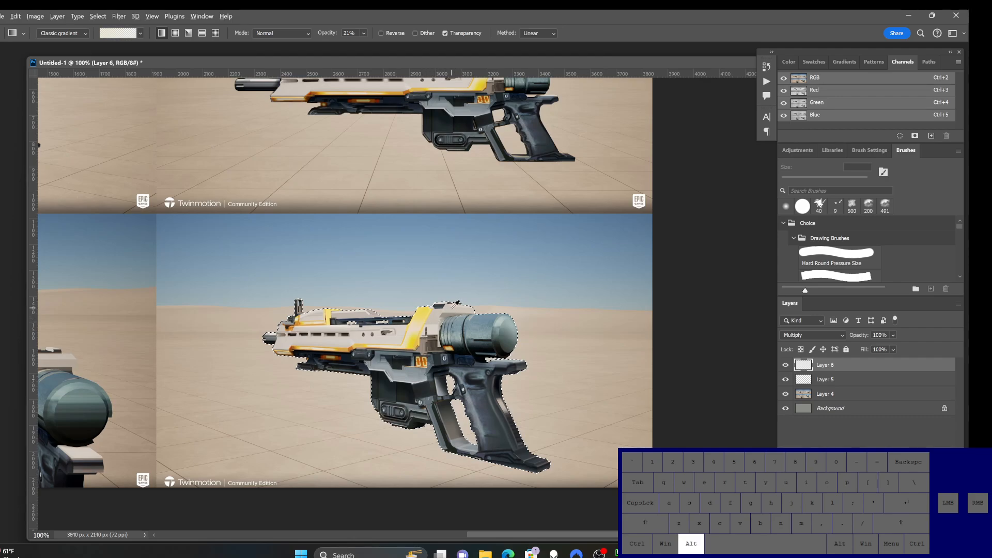
pyautogui.keyDown('ctrl'); pyautogui.click(424, 395); pyautogui.keyUp('ctrl')
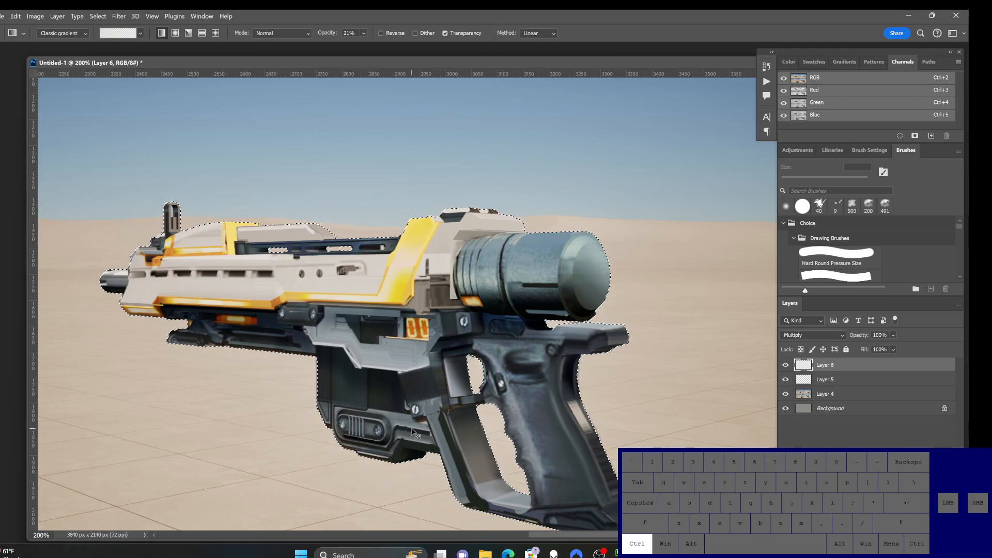
pyautogui.keyDown('ctrl'); pyautogui.keyDown('alt'); pyautogui.click(465, 376); pyautogui.keyUp('alt'); pyautogui.keyUp('ctrl')
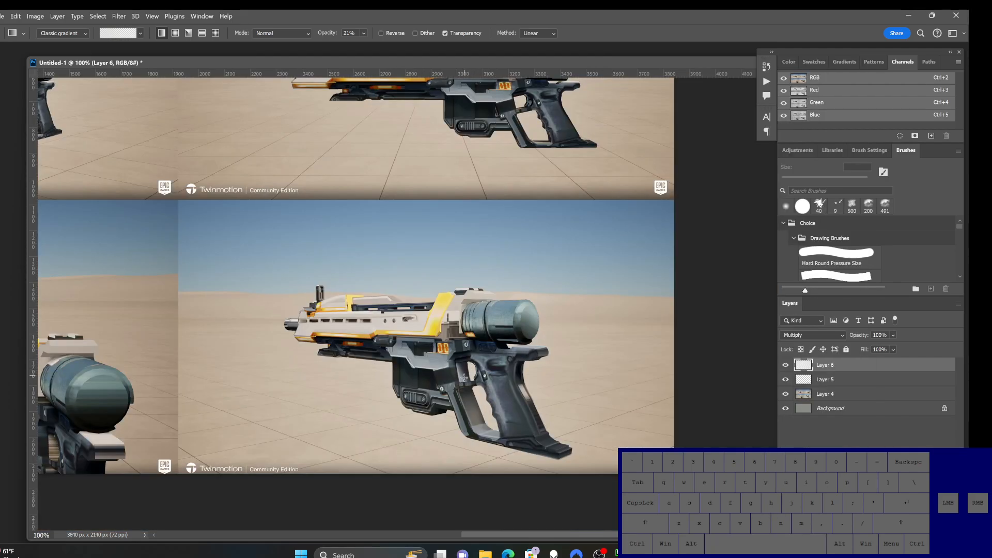
pyautogui.moveTo(377, 365); pyautogui.dragTo(384, 419)
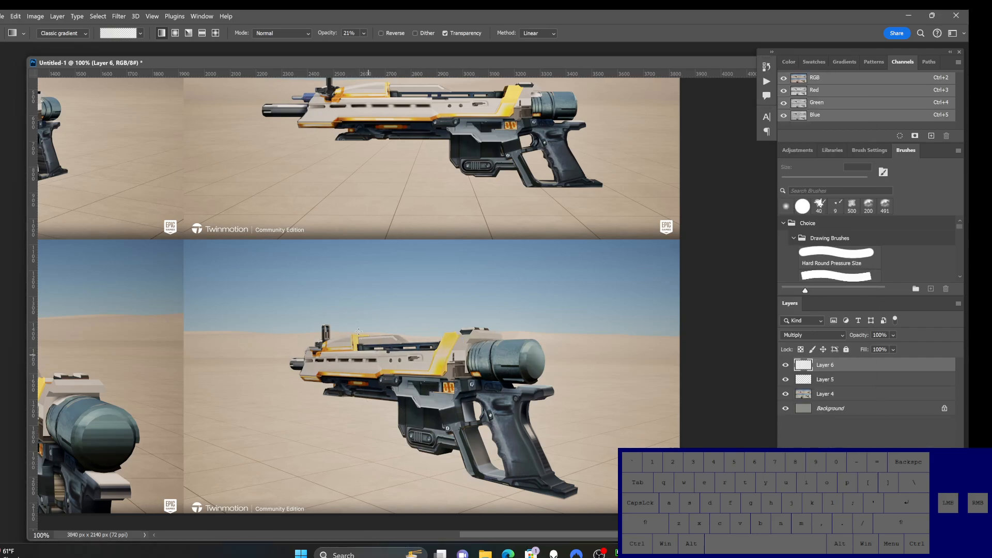
pyautogui.moveTo(357, 359); pyautogui.dragTo(326, 369)
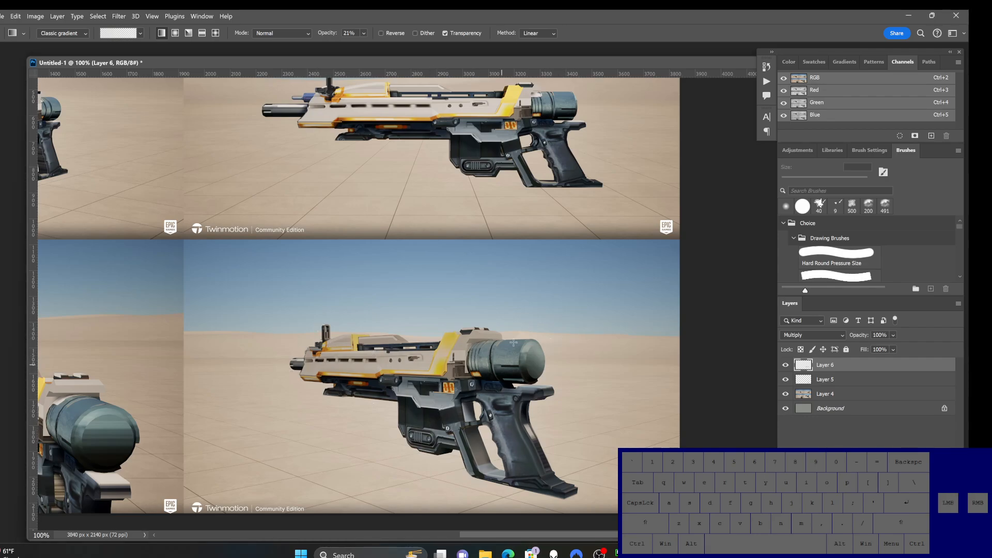
# Step: Try two more shading gradients over the rifle, and undo the gradient shading on Layer 6
pyautogui.moveTo(515, 320); pyautogui.dragTo(507, 340)
pyautogui.moveTo(378, 316); pyautogui.dragTo(377, 356)
pyautogui.hotkey('ctrl', 'z')
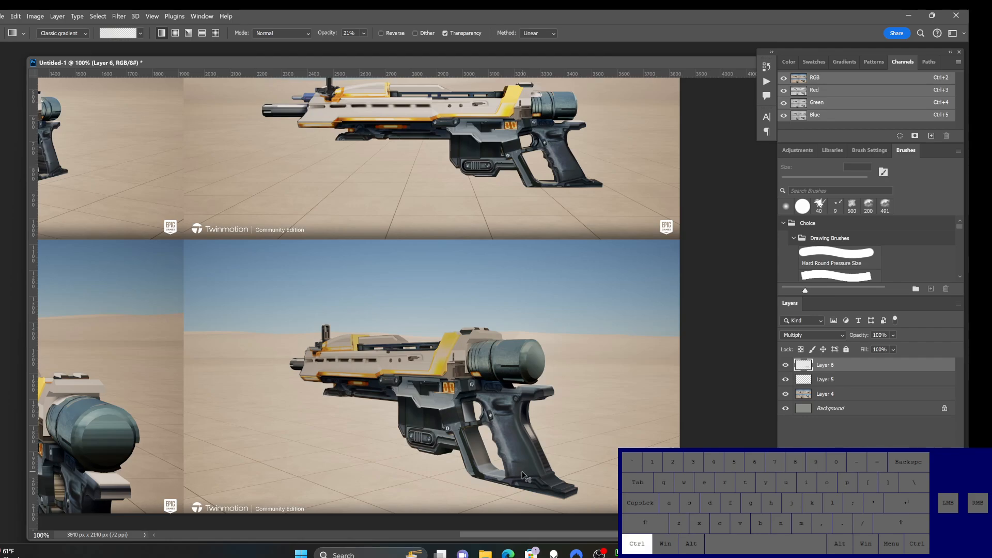
pyautogui.hotkey('ctrl', 'z')
pyautogui.hotkey('ctrl', 'z')
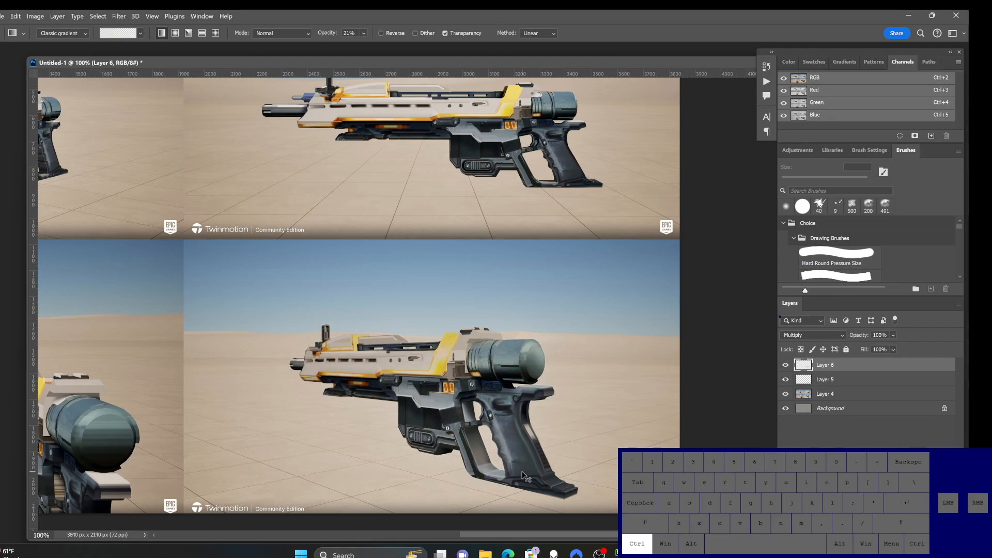
pyautogui.hotkey('ctrl', 'z')
pyautogui.hotkey('ctrl', 'z')
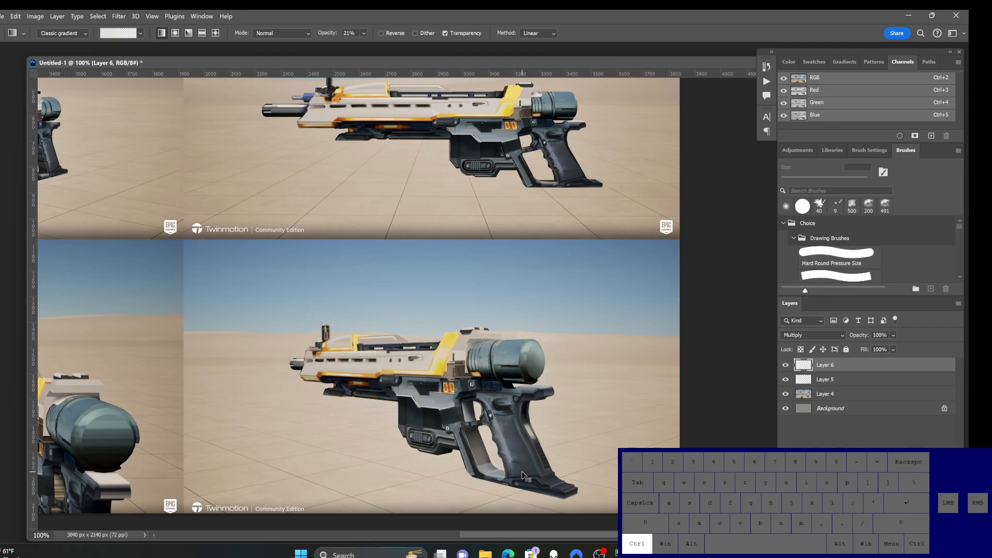
pyautogui.hotkey('ctrl', 'z')
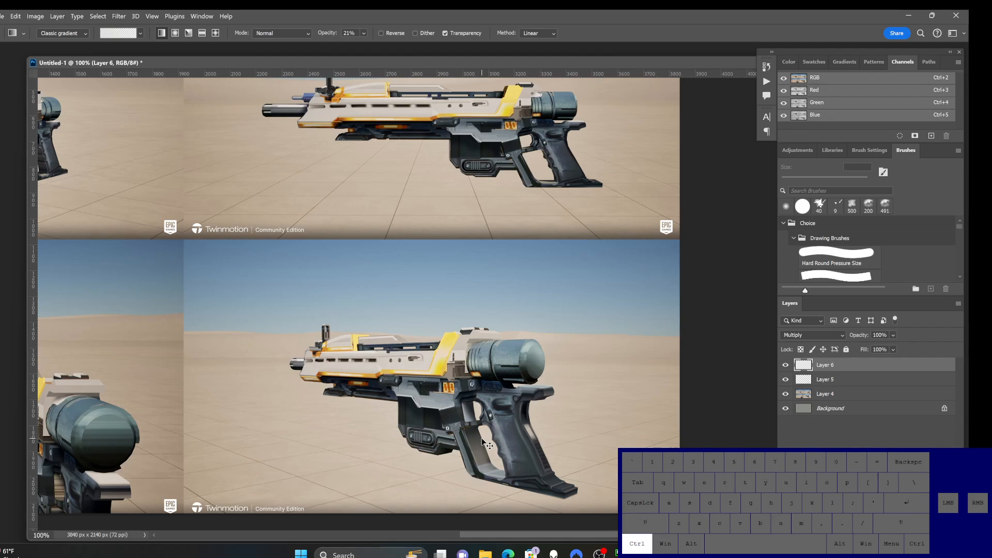
# Step: Paste the copied rifle onto Layer 6 and set the layer's blend mode to Normal
pyautogui.hotkey('ctrl', 'v')
pyautogui.click(825, 336)
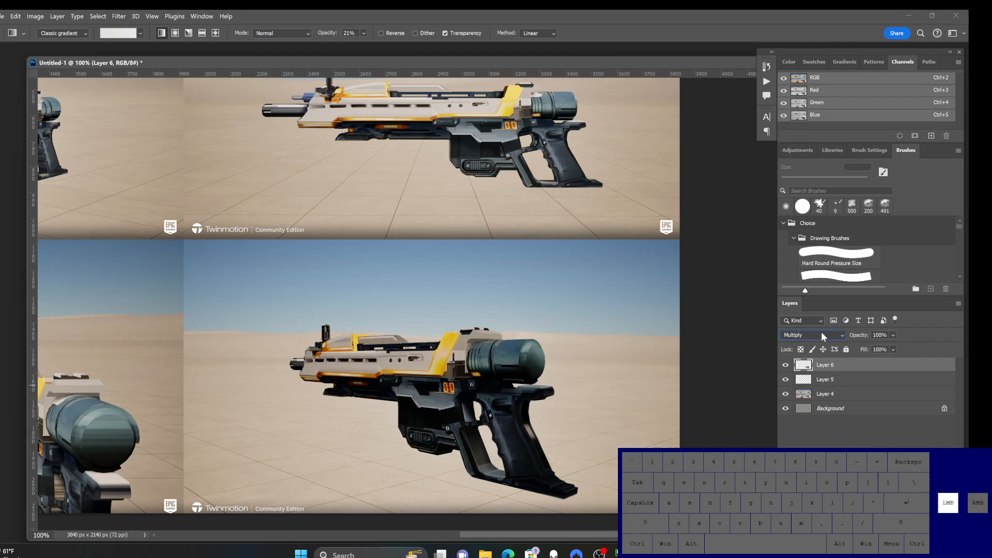
pyautogui.click(813, 263)
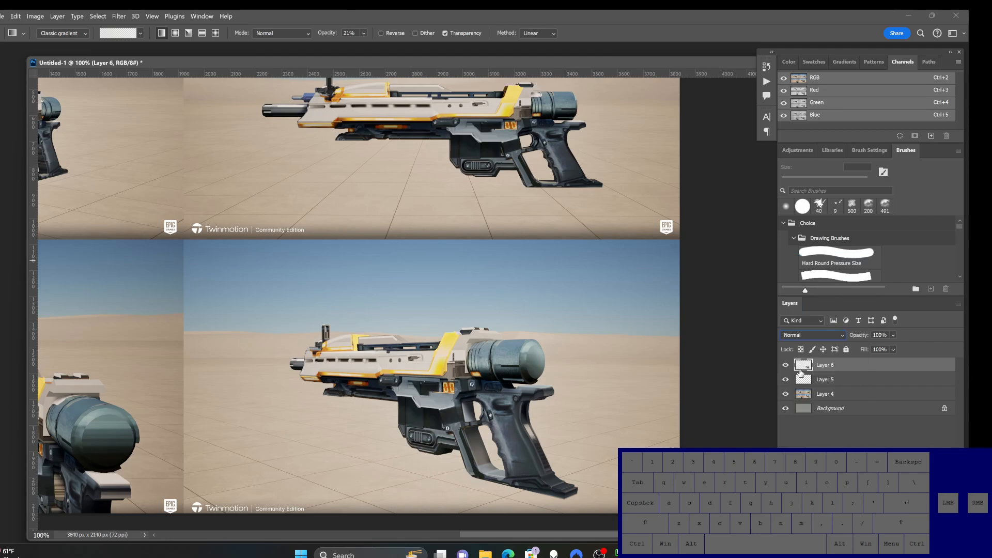
# Step: Make Layer 5 active and select the entire lower-right render with the Rectangular Marquee tool
pyautogui.click(831, 381)
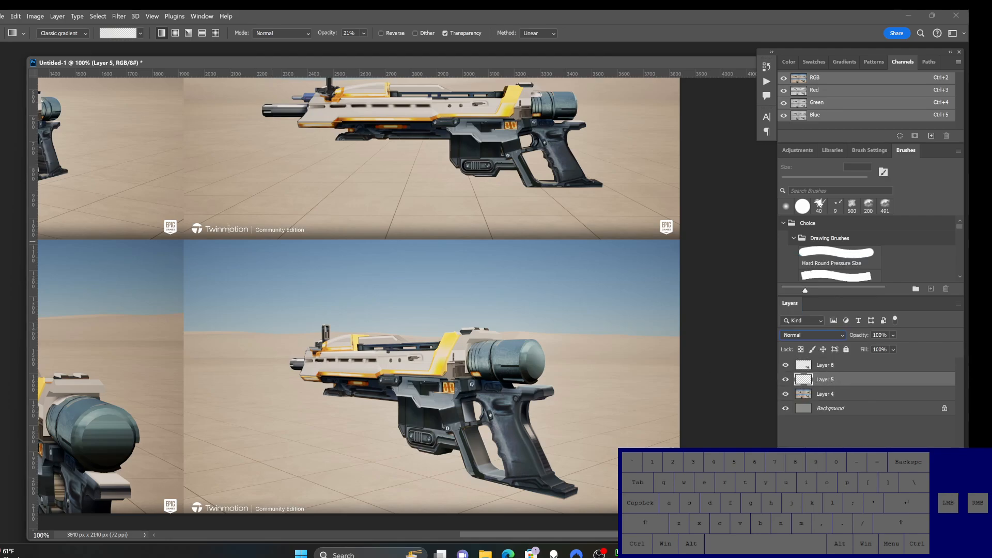
pyautogui.moveTo(1, 79); pyautogui.dragTo(13, 82)
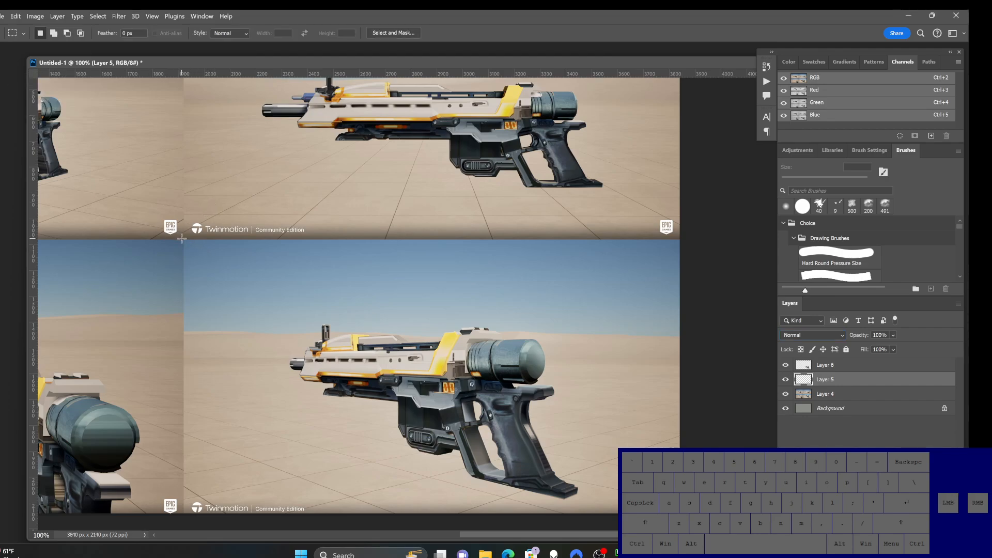
pyautogui.moveTo(183, 239); pyautogui.dragTo(679, 514)
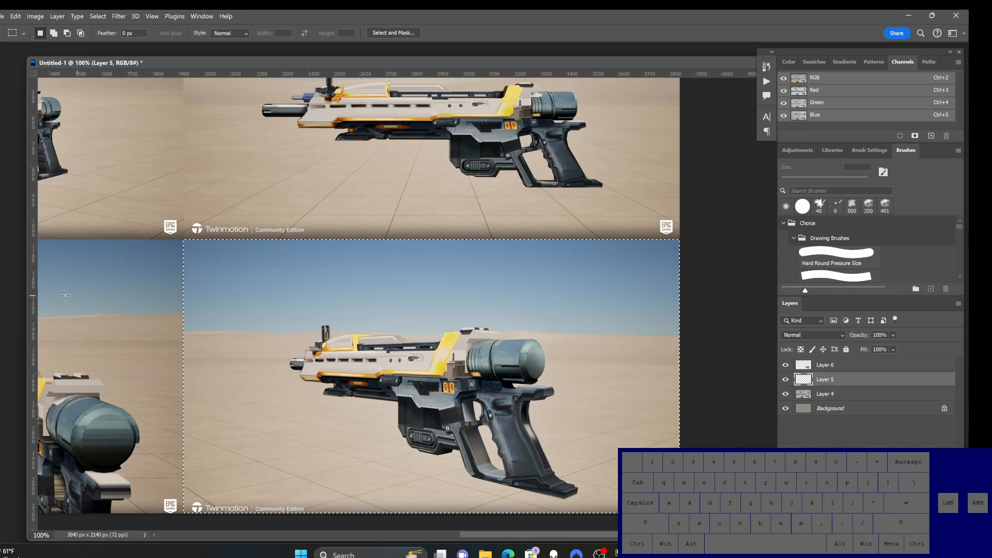
# Step: Shade the selected render on Layer 5 with the Gradient tool at 21% opacity and set the layer's blend mode to Multiply
pyautogui.click(1, 236)
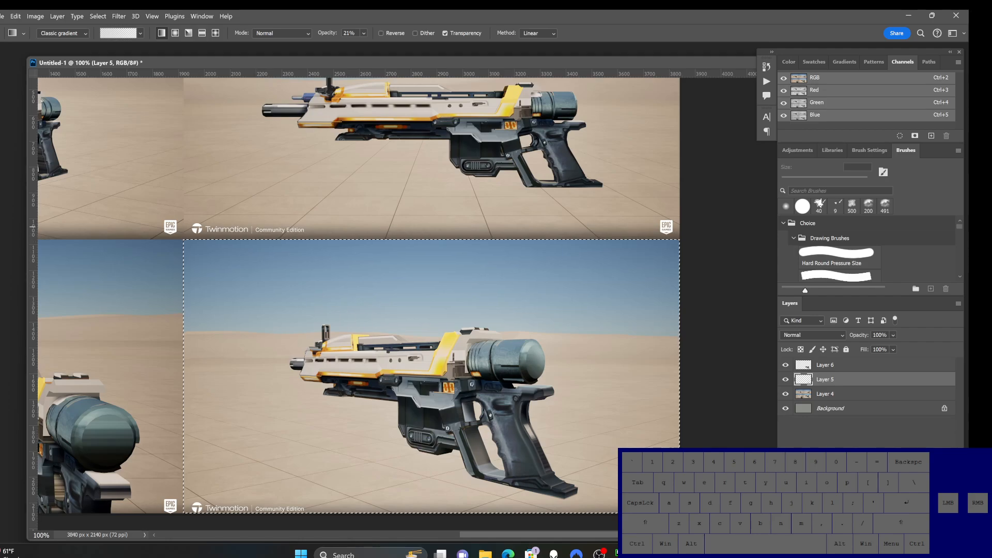
pyautogui.keyDown('ctrl'); pyautogui.keyDown('alt'); pyautogui.click(527, 401); pyautogui.keyUp('alt'); pyautogui.keyUp('ctrl')
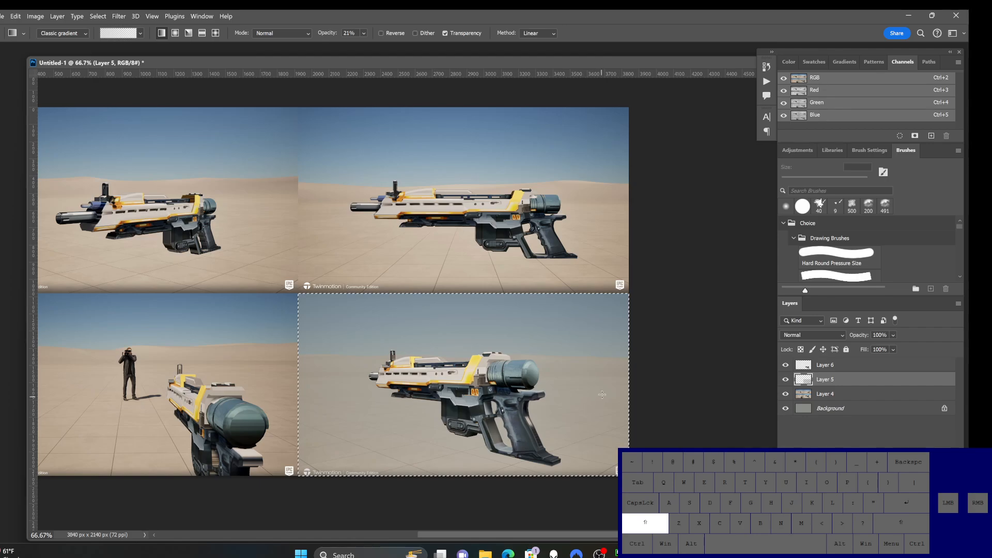
pyautogui.click(837, 335)
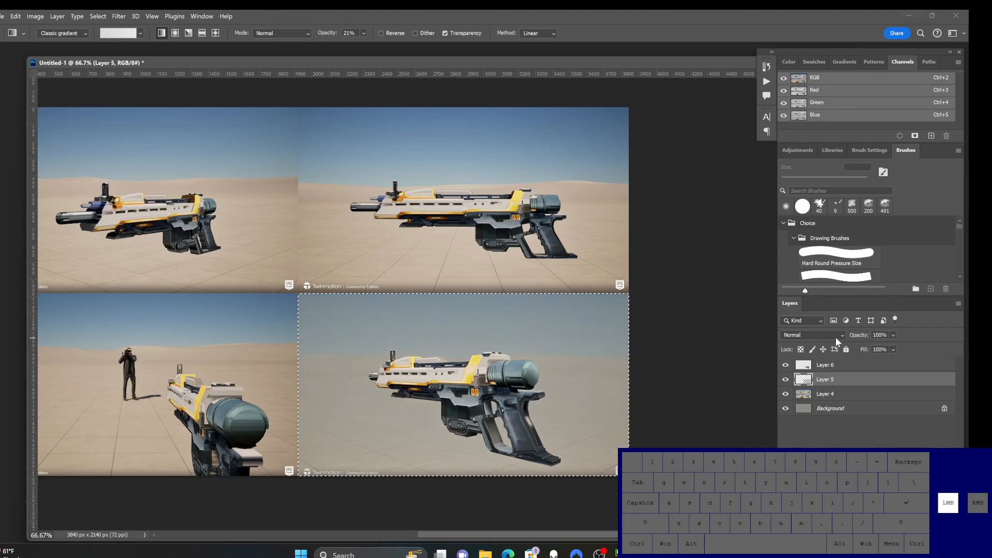
pyautogui.click(790, 294)
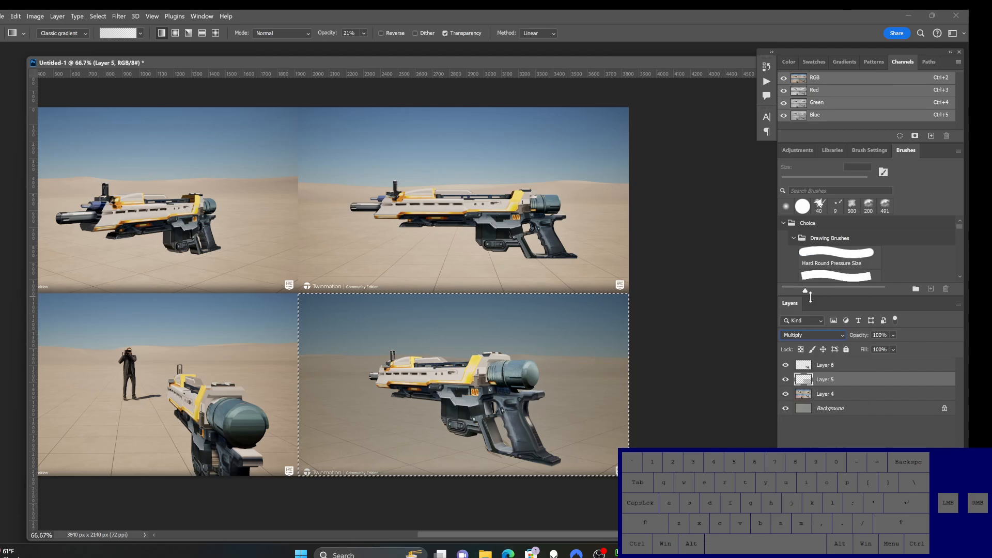
pyautogui.keyDown('ctrl'); pyautogui.click(513, 346); pyautogui.keyUp('ctrl')
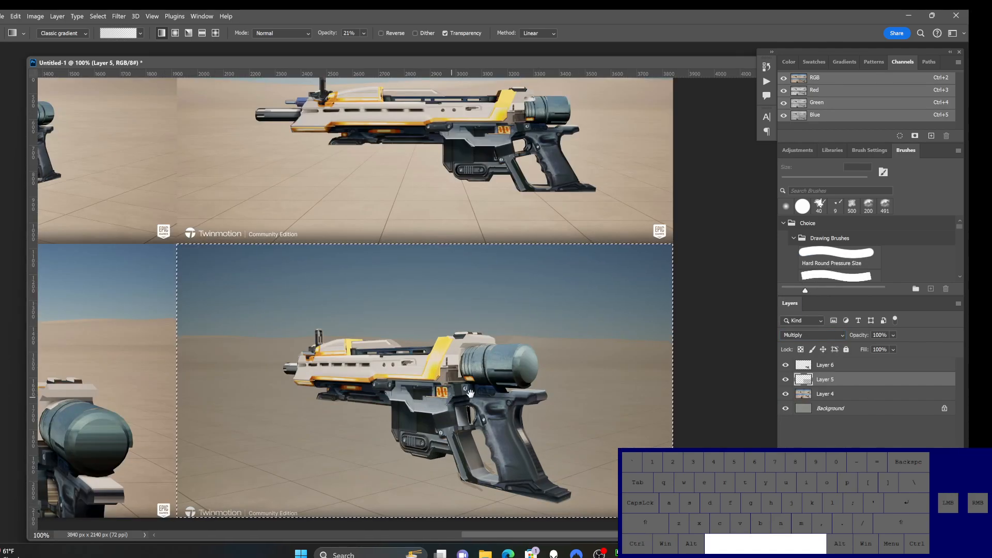
# Step: Clear the selection and recolour the Layer 5 shading with Hue/Saturation, using hue +43 and saturation +78
pyautogui.click(834, 366)
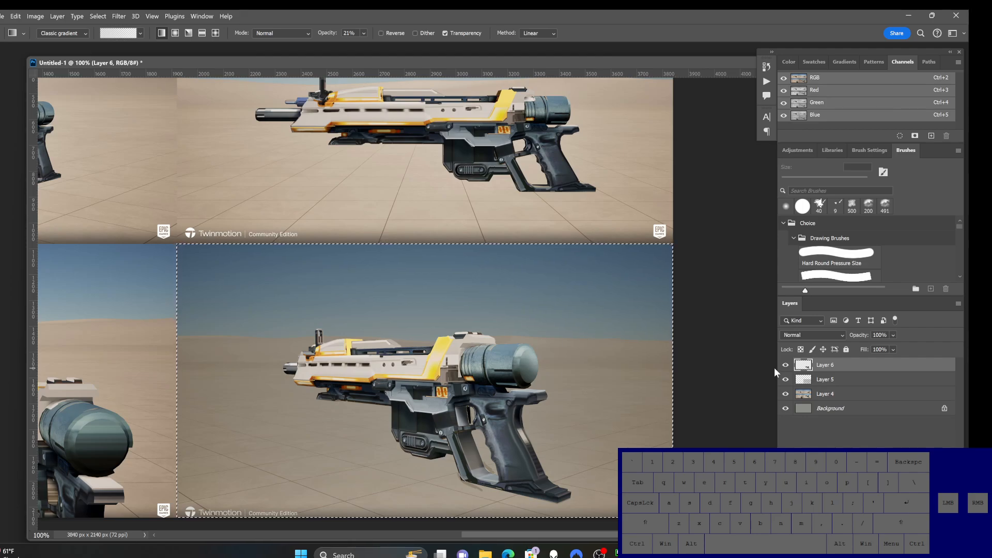
pyautogui.hotkey('ctrl', 'd')
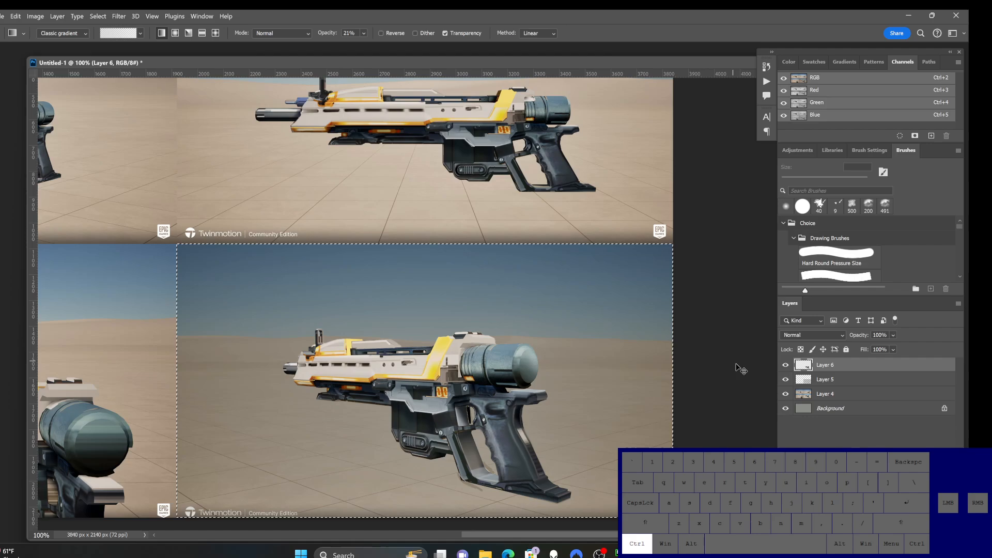
pyautogui.click(880, 384)
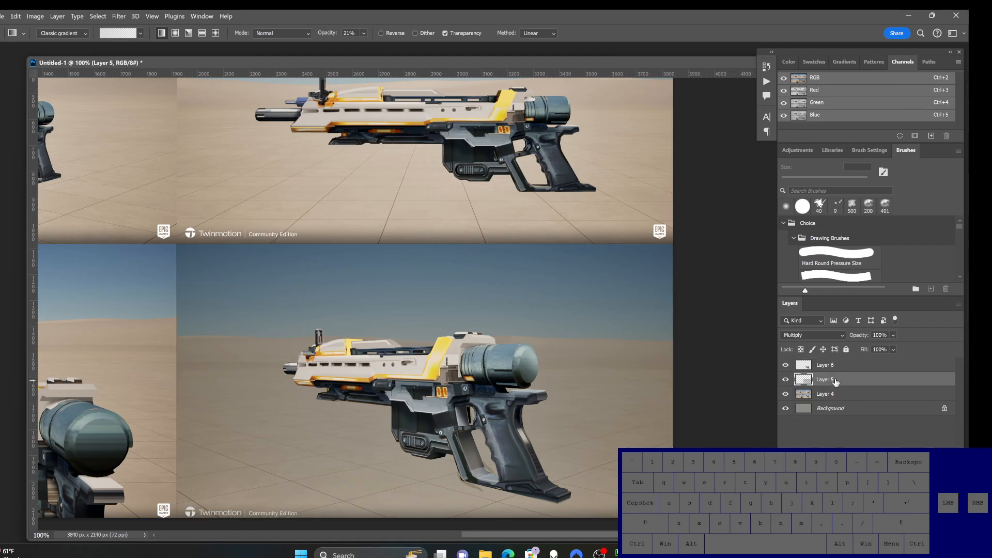
pyautogui.hotkey('ctrl', 'u')
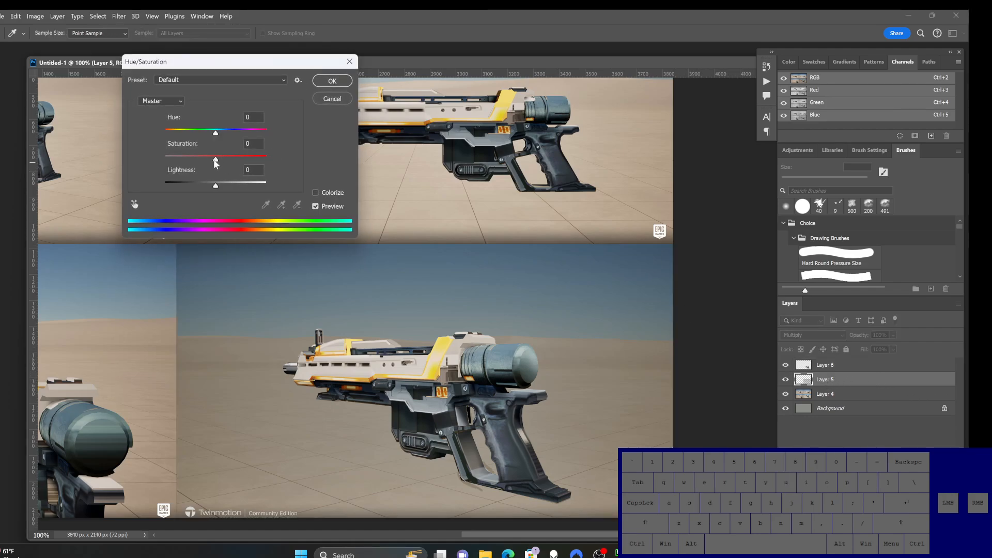
pyautogui.moveTo(216, 161); pyautogui.dragTo(252, 161)
pyautogui.moveTo(216, 134); pyautogui.dragTo(237, 132)
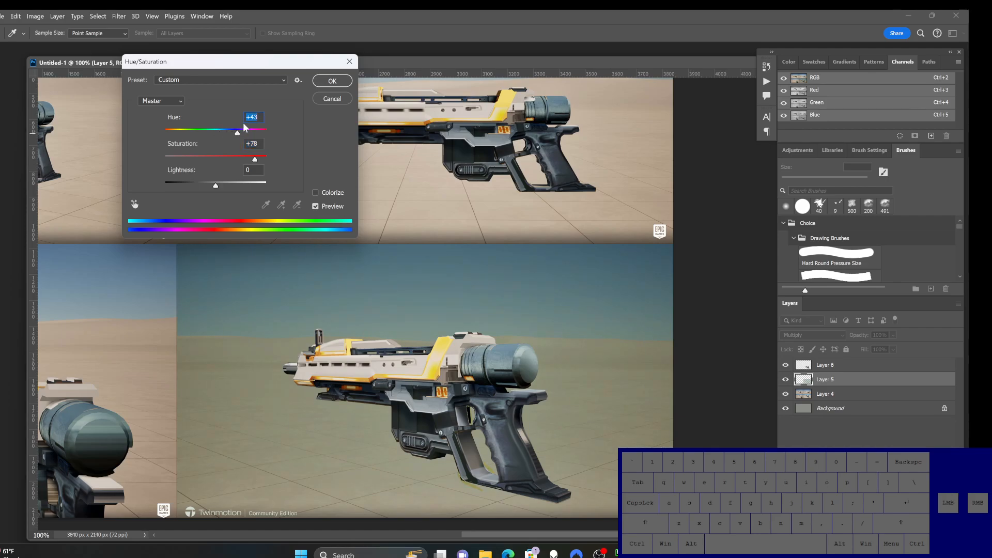
pyautogui.click(343, 81)
# Step: Compare the lower-right render with Layer 5 and Layer 6 shown and hidden, examining the background tint and the rifle's edges up close
pyautogui.keyDown('ctrl'); pyautogui.keyDown('alt'); pyautogui.click(418, 374); pyautogui.keyUp('alt'); pyautogui.keyUp('ctrl')
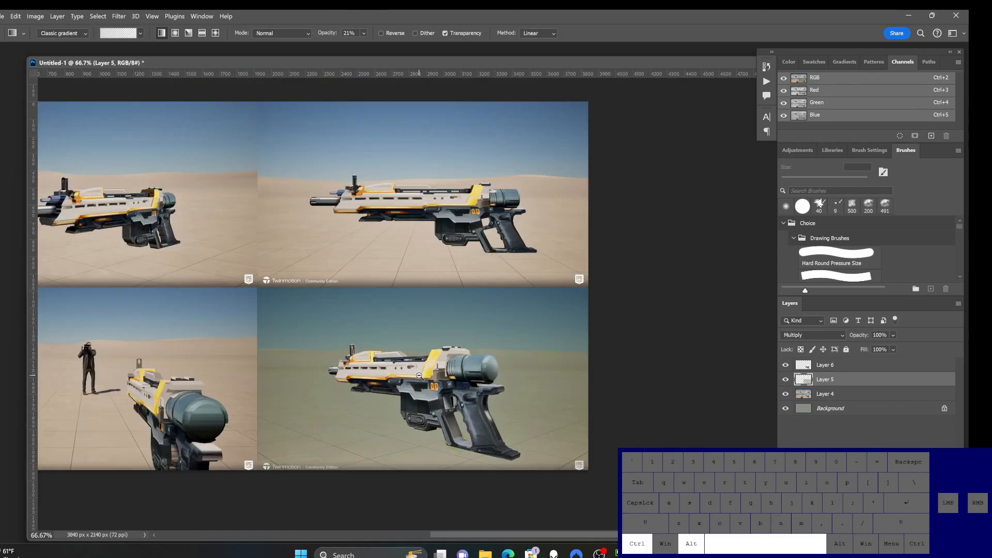
pyautogui.moveTo(419, 374); pyautogui.dragTo(437, 391)
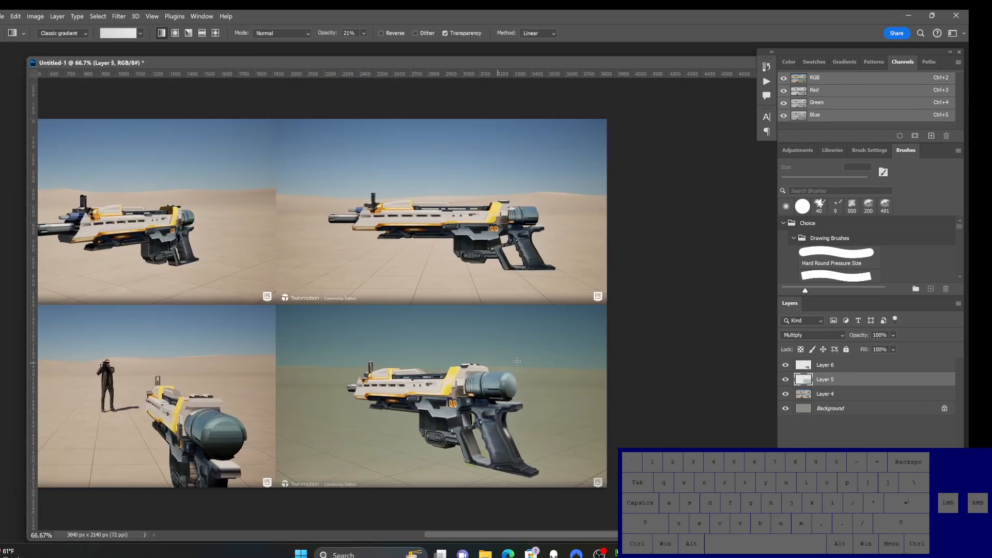
pyautogui.click(785, 380)
pyautogui.click(785, 380)
pyautogui.click(785, 365)
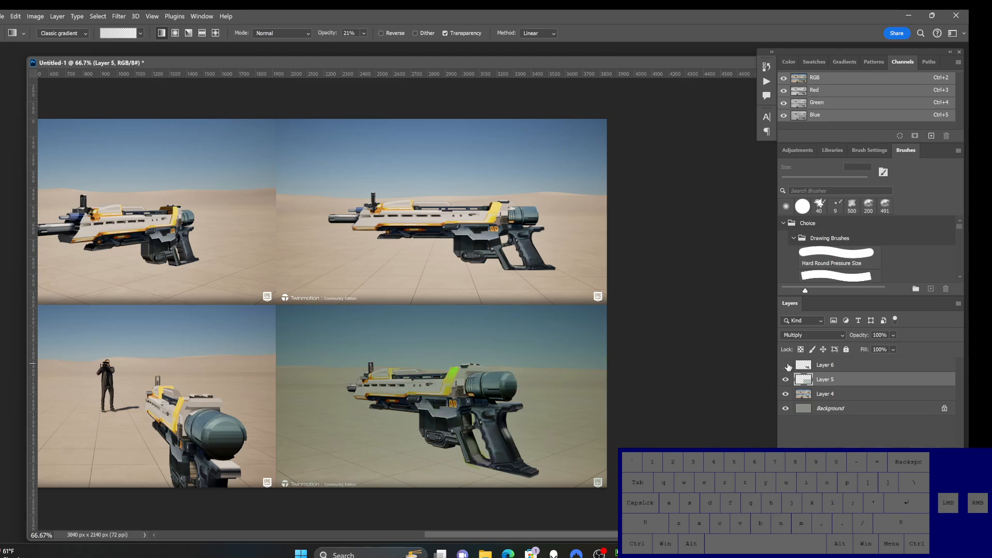
pyautogui.click(786, 365)
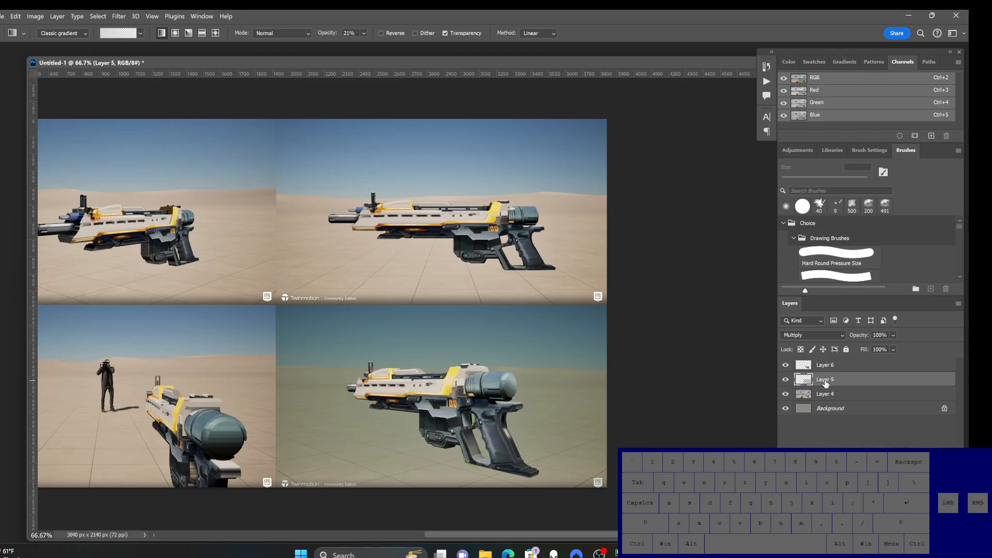
pyautogui.keyDown('ctrl'); pyautogui.click(488, 461); pyautogui.keyUp('ctrl')
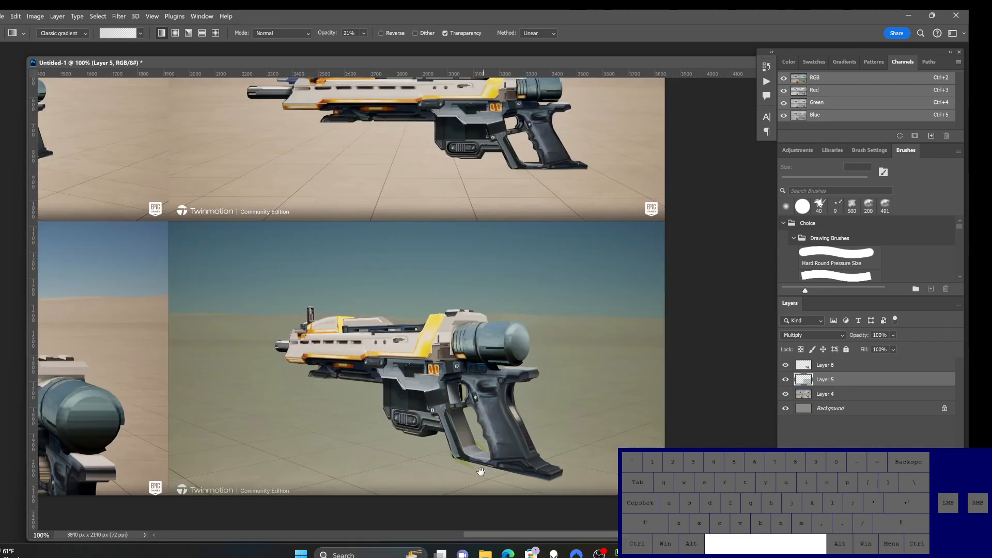
pyautogui.keyDown('ctrl'); pyautogui.click(480, 471); pyautogui.keyUp('ctrl')
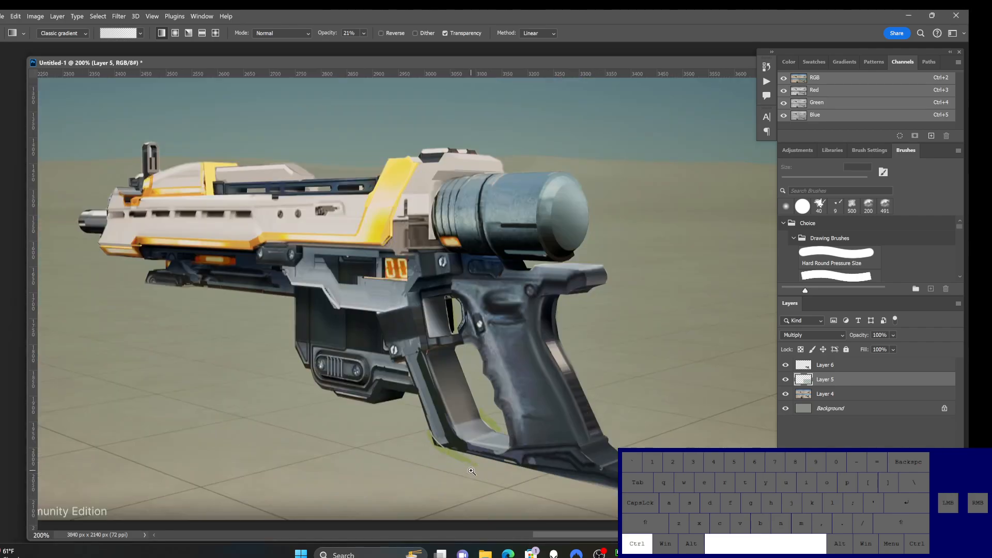
pyautogui.click(785, 380)
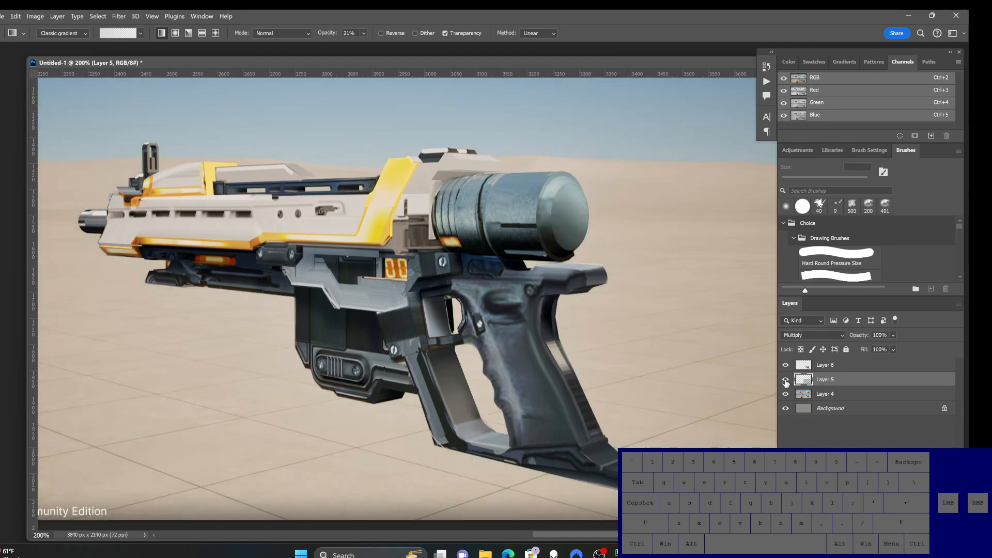
pyautogui.click(785, 379)
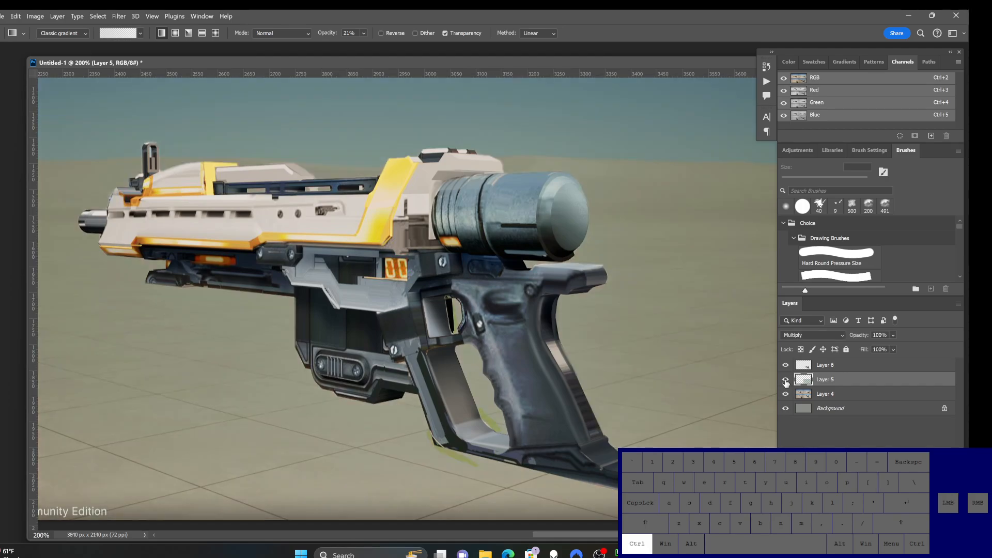
pyautogui.click(785, 380)
pyautogui.click(785, 380)
pyautogui.click(785, 380)
pyautogui.click(785, 380)
pyautogui.click(785, 381)
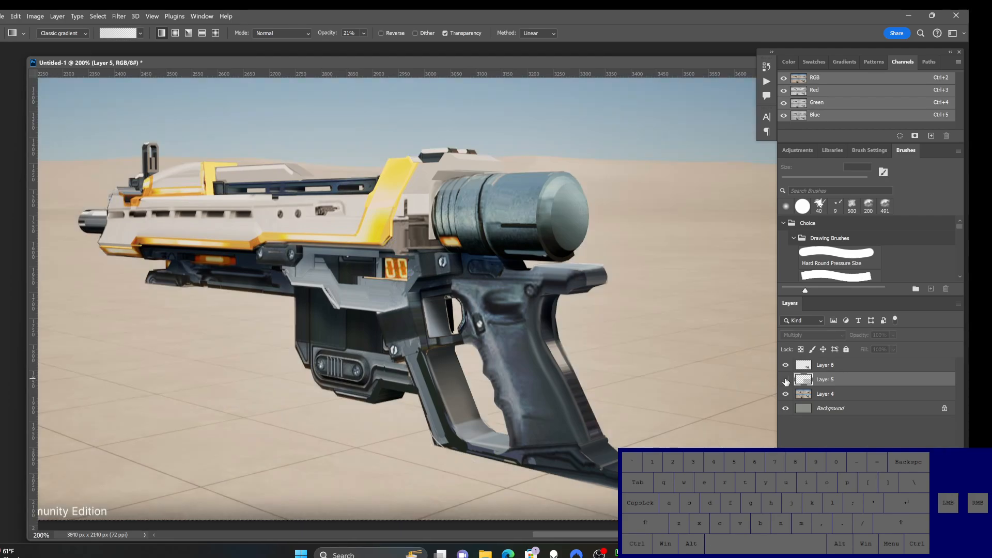
pyautogui.click(785, 380)
pyautogui.keyDown('ctrl'); pyautogui.click(785, 380); pyautogui.keyUp('ctrl')
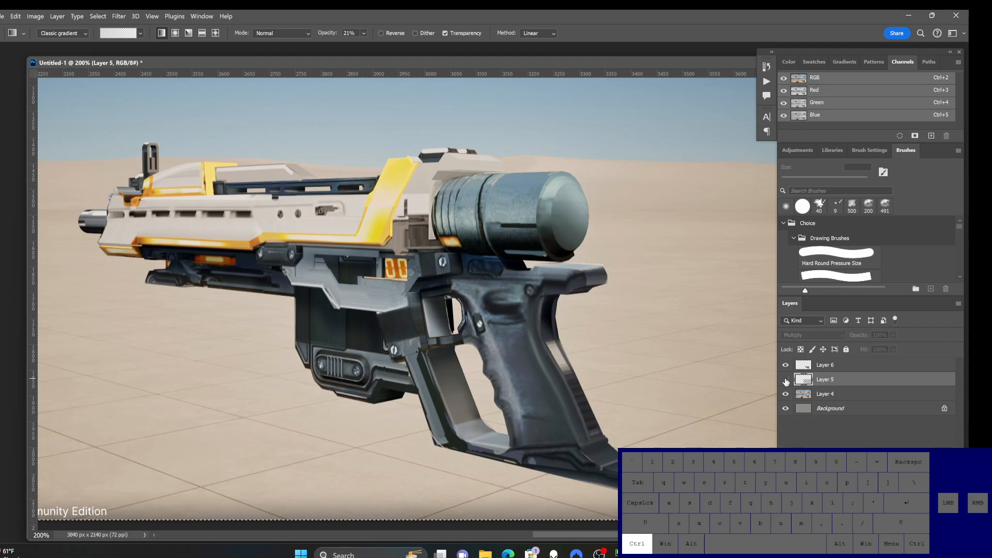
# Step: Undo the recolouring, the Multiply blend mode and the gradient shading on Layer 5
pyautogui.hotkey('ctrl', 'z')
pyautogui.hotkey('ctrl', 'z')
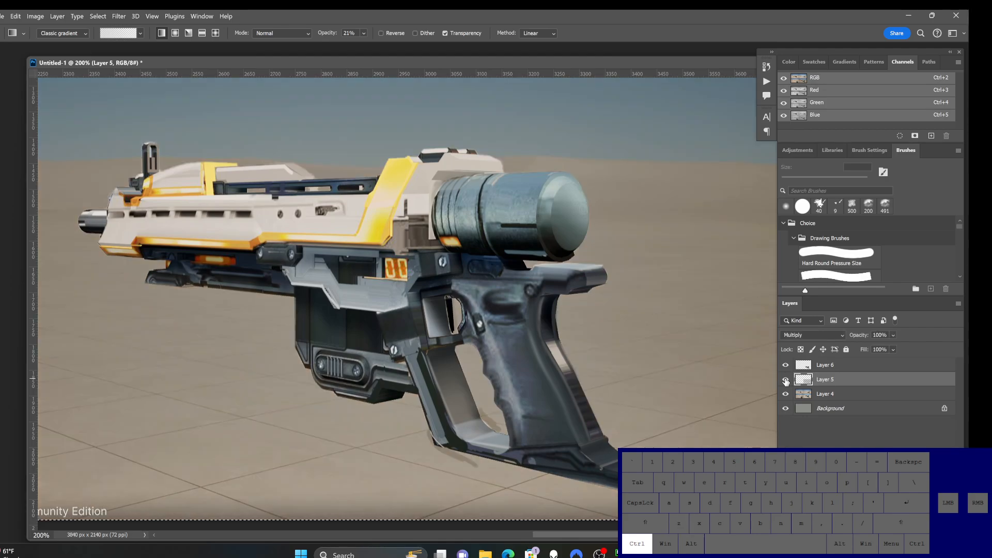
pyautogui.keyDown('ctrl'); pyautogui.click(785, 380); pyautogui.keyUp('ctrl')
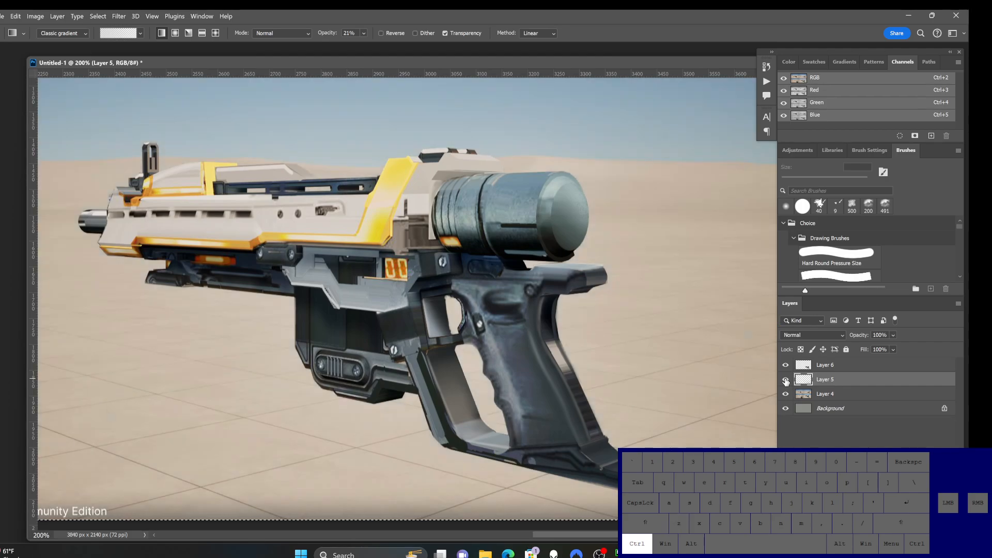
pyautogui.click(785, 380)
pyautogui.click(785, 380)
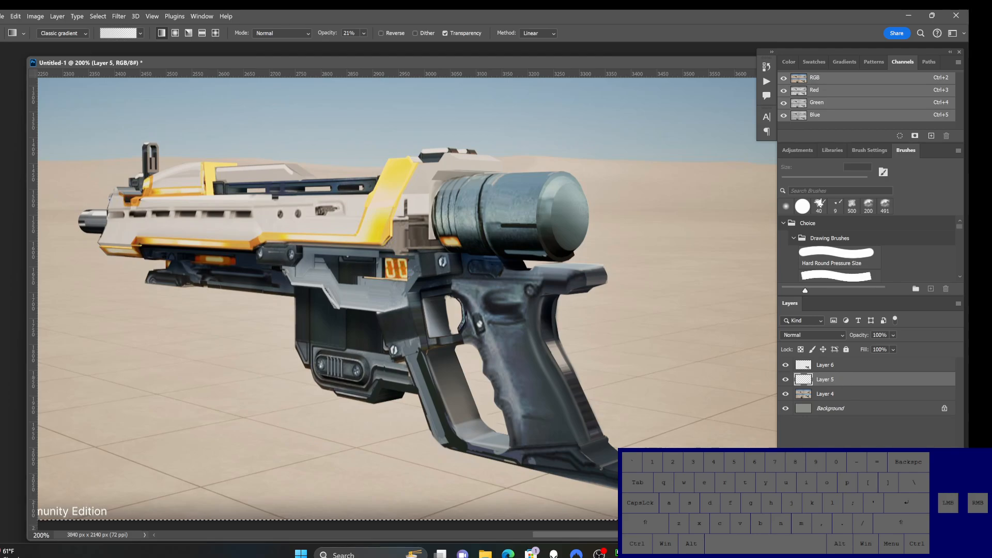
# Step: Add a new empty layer between Layer 5 and Layer 6
pyautogui.click(931, 530)
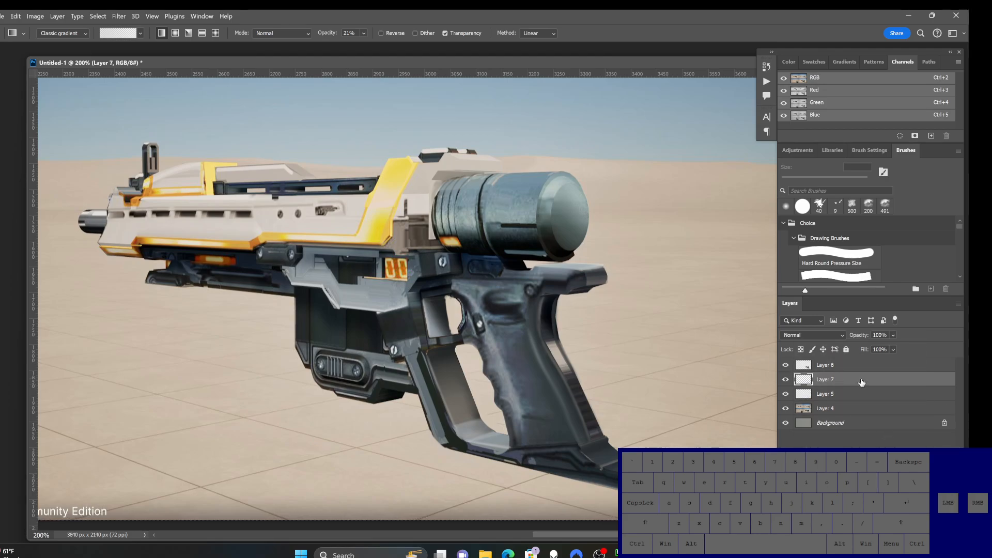
pyautogui.keyDown('ctrl'); pyautogui.keyDown('alt'); pyautogui.click(165, 304); pyautogui.keyUp('alt'); pyautogui.keyUp('ctrl')
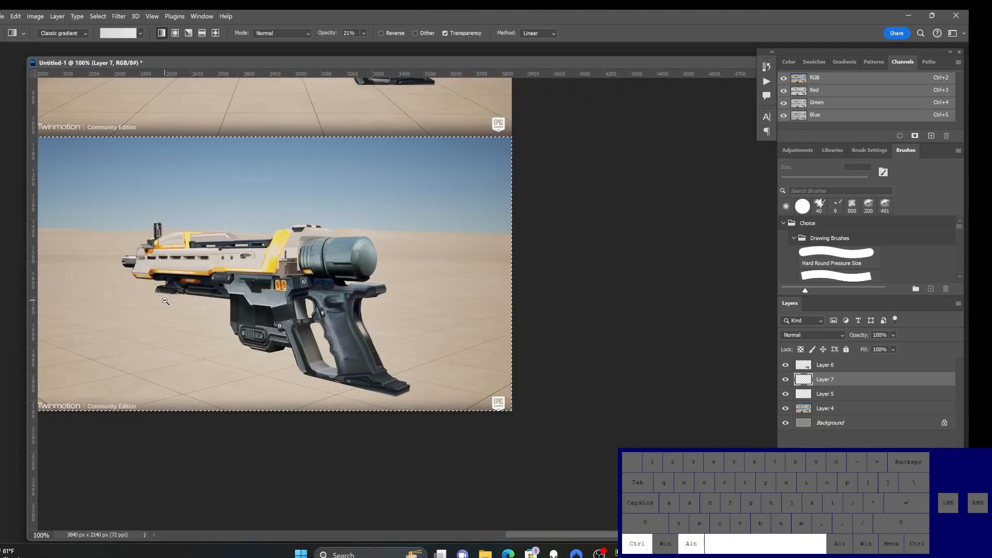
pyautogui.moveTo(190, 294); pyautogui.dragTo(373, 324)
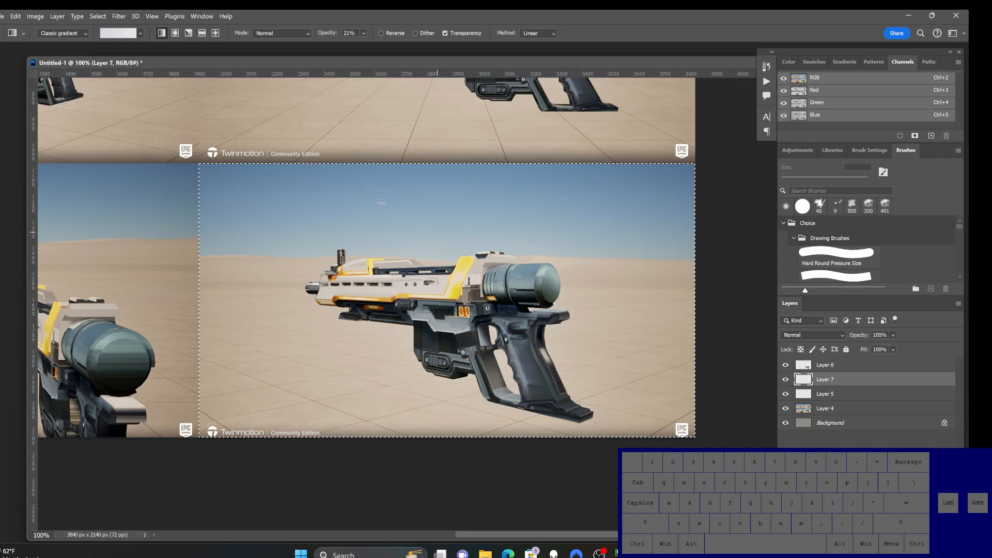
# Step: Draw three vertical gradients at 21% opacity over the selected lower-right render on Layer 7 and set the layer to Multiply
pyautogui.moveTo(341, 247); pyautogui.dragTo(354, 443)
pyautogui.moveTo(369, 235); pyautogui.dragTo(364, 442)
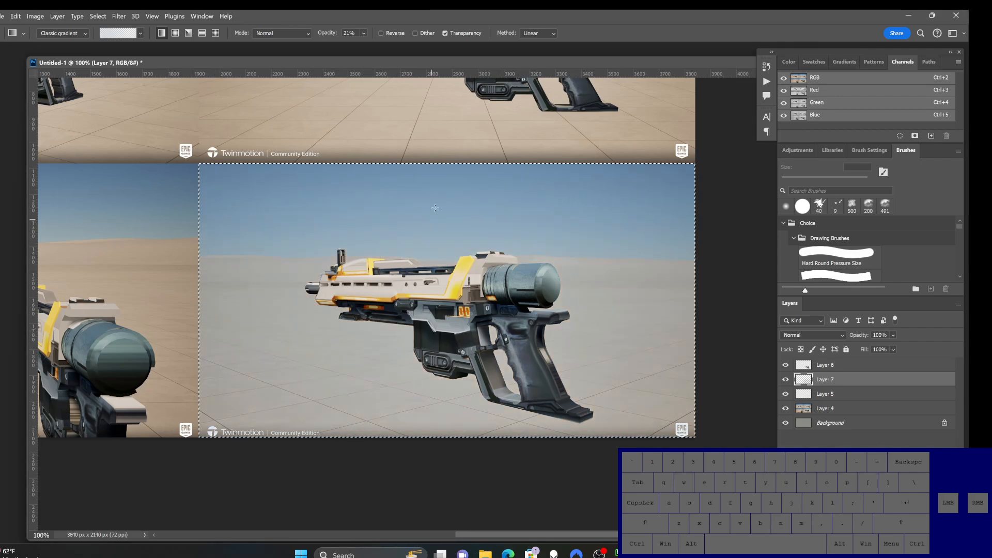
pyautogui.moveTo(434, 209); pyautogui.dragTo(428, 452)
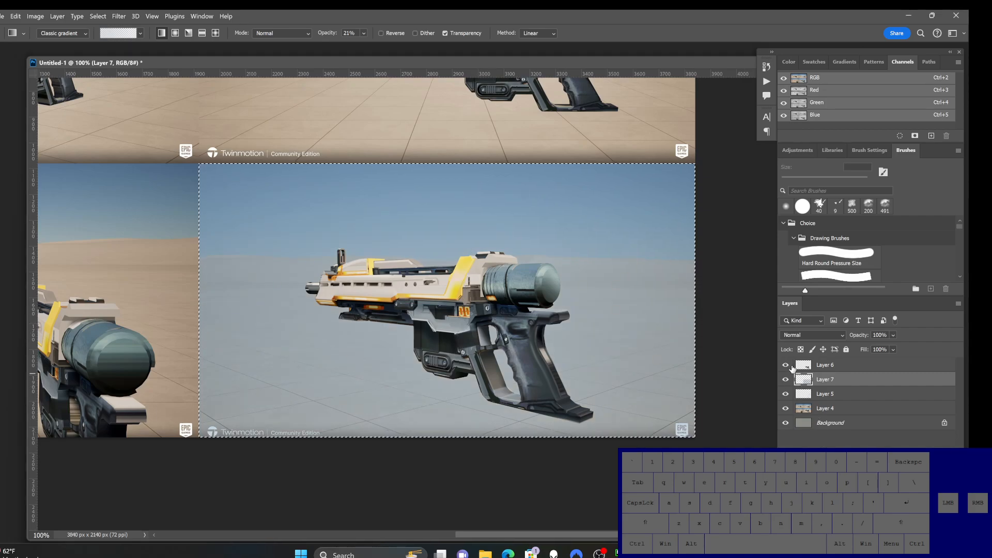
pyautogui.click(812, 336)
pyautogui.click(795, 292)
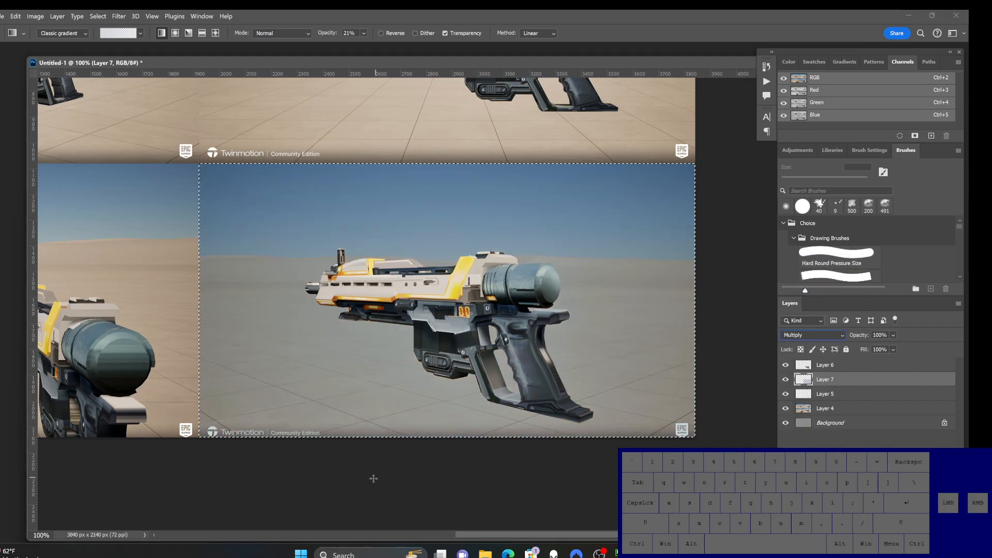
# Step: Deepen the Layer 7 shading with three more vertical gradients over the lower-right render's ground and sky
pyautogui.moveTo(495, 290); pyautogui.dragTo(489, 445)
pyautogui.moveTo(486, 269); pyautogui.dragTo(483, 439)
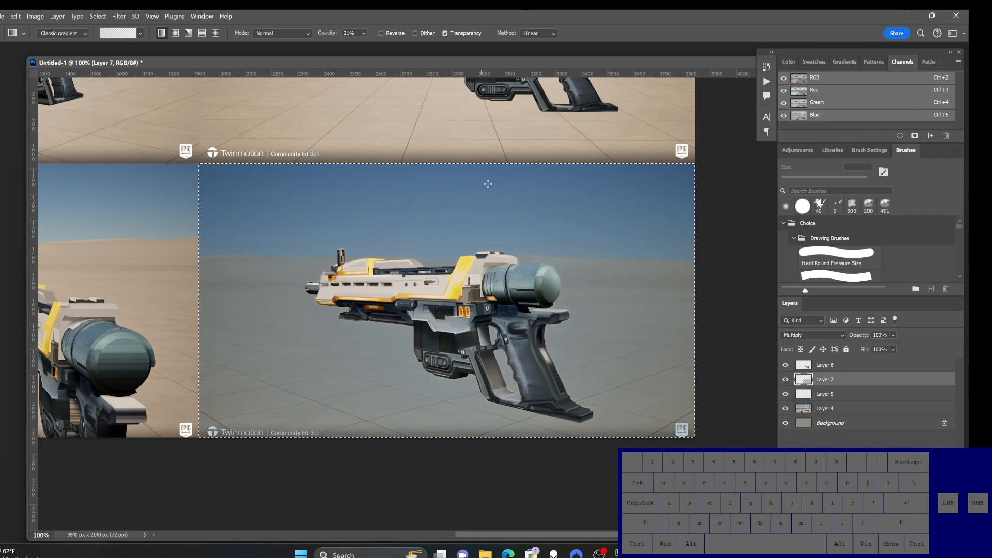
pyautogui.moveTo(487, 198); pyautogui.dragTo(489, 258)
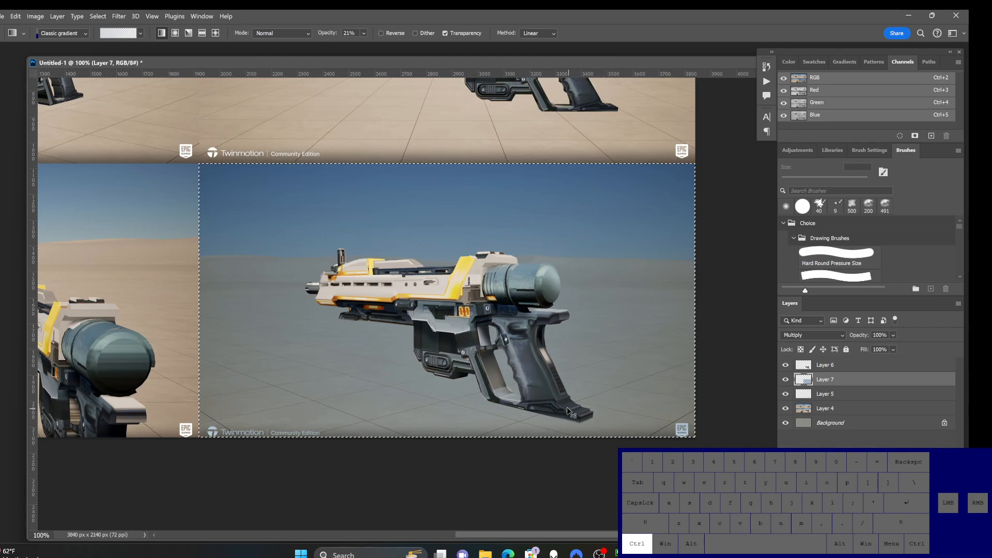
# Step: Adjust the Layer 7 shading with Hue/Saturation, using saturation -38 and lightness -14, and clear the selection
pyautogui.hotkey('ctrl', 'u')
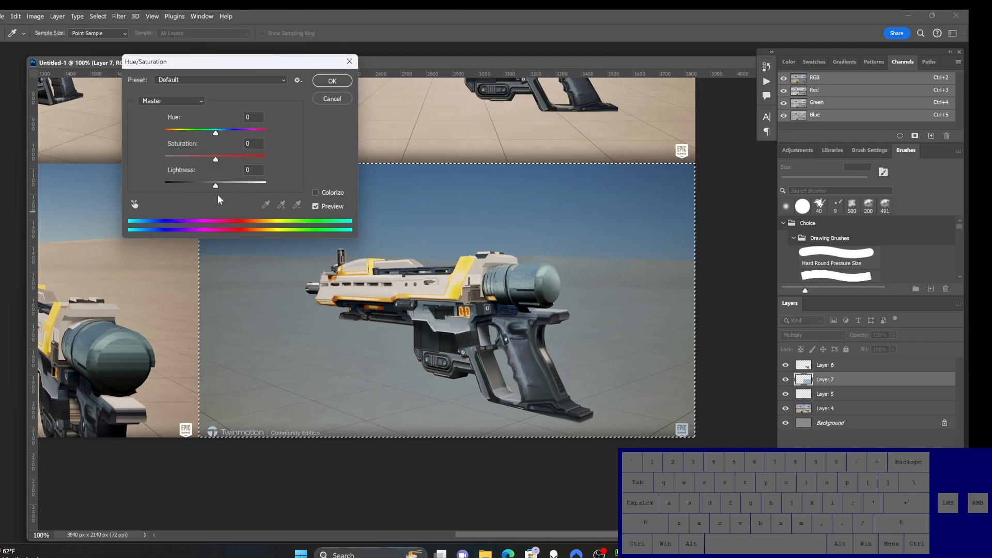
pyautogui.moveTo(210, 183); pyautogui.dragTo(196, 160)
pyautogui.click(331, 92)
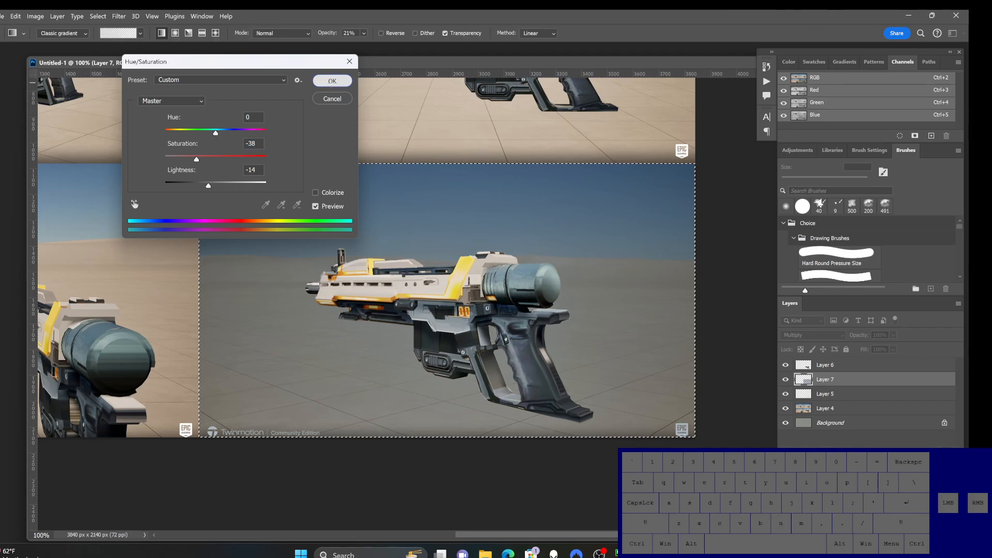
pyautogui.keyDown('ctrl'); pyautogui.keyDown('alt'); pyautogui.click(453, 290); pyautogui.keyUp('alt'); pyautogui.keyUp('ctrl')
pyautogui.keyDown('ctrl'); pyautogui.click(460, 281); pyautogui.keyUp('ctrl')
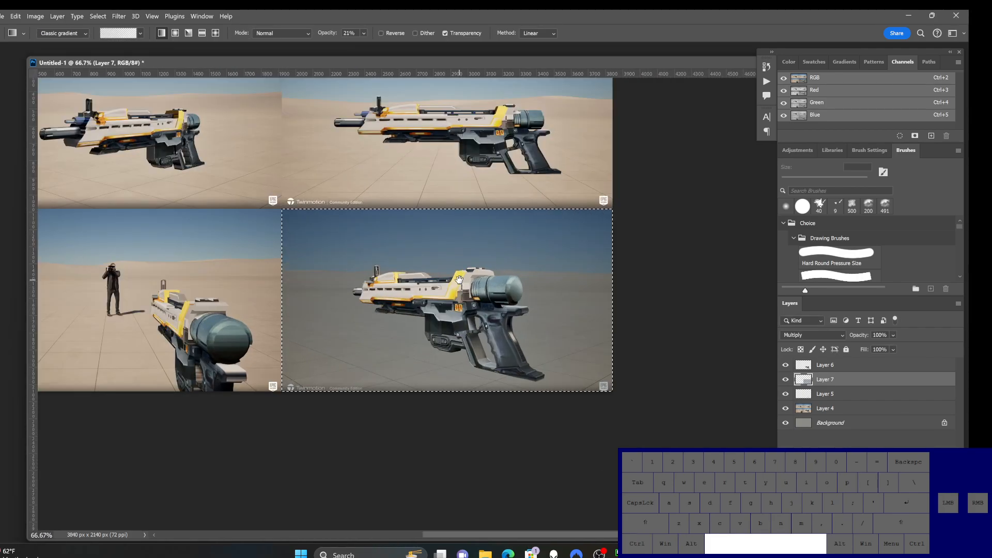
pyautogui.moveTo(458, 290); pyautogui.dragTo(557, 367)
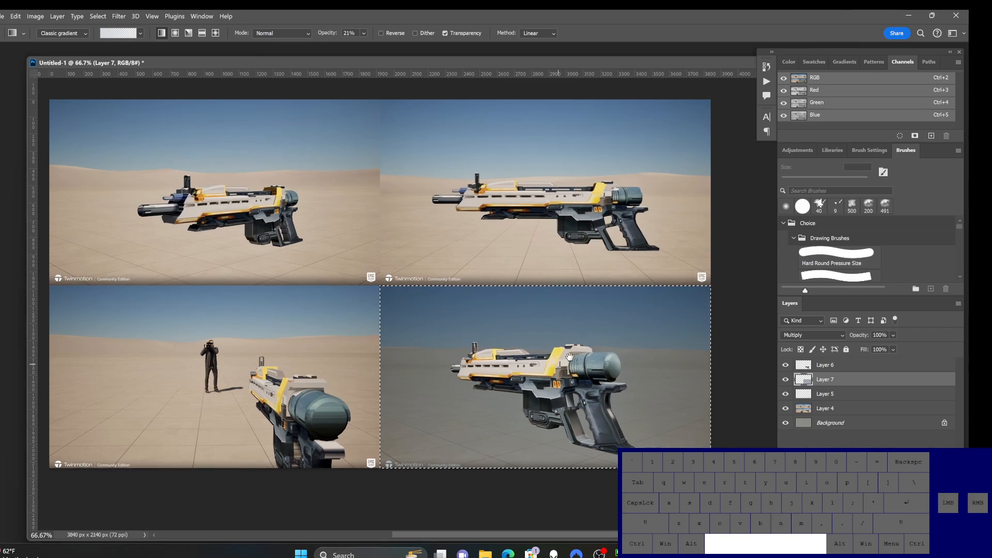
pyautogui.hotkey('ctrl', 'd')
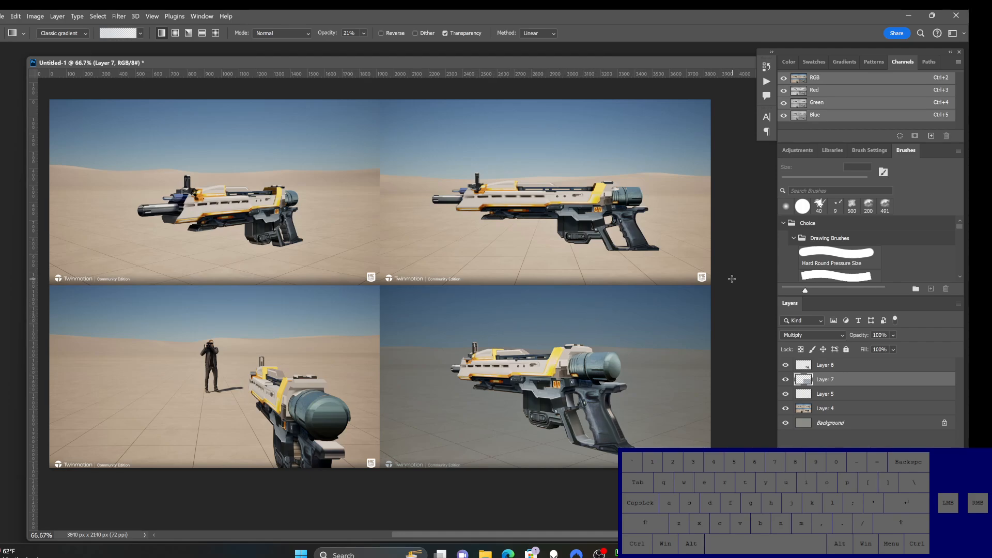
# Step: Save the sheet on the computer in the Color_and_Light folder as Rifle3Drenders01.psd with Maximize Compatibility on
pyautogui.moveTo(485, 64); pyautogui.dragTo(470, 65)
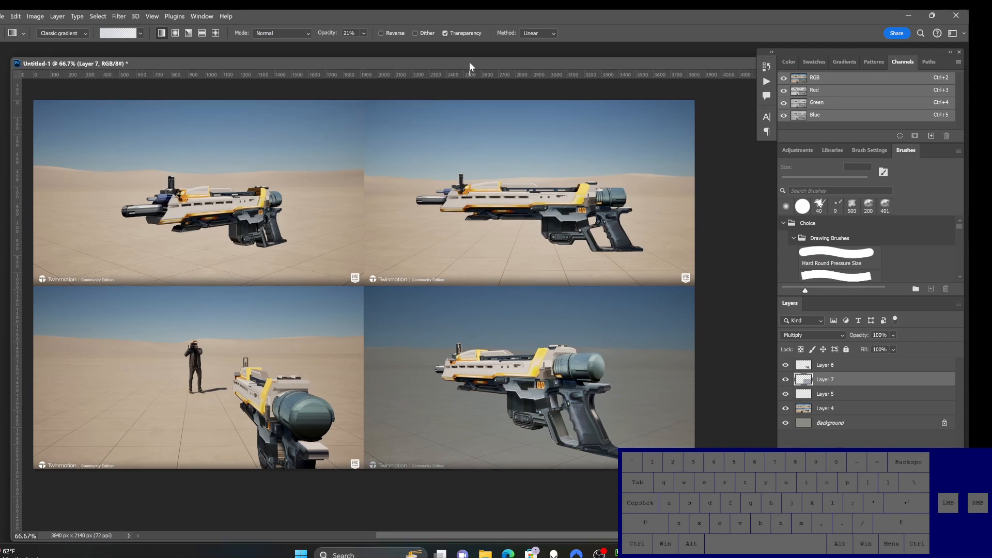
pyautogui.press('ctrl')
pyautogui.hotkey('ctrl', 's')
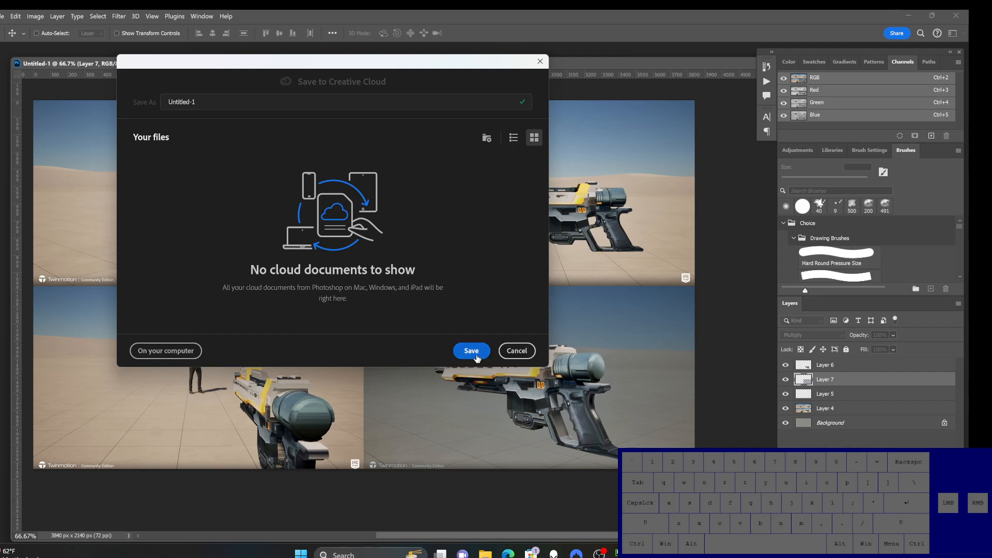
pyautogui.click(194, 355)
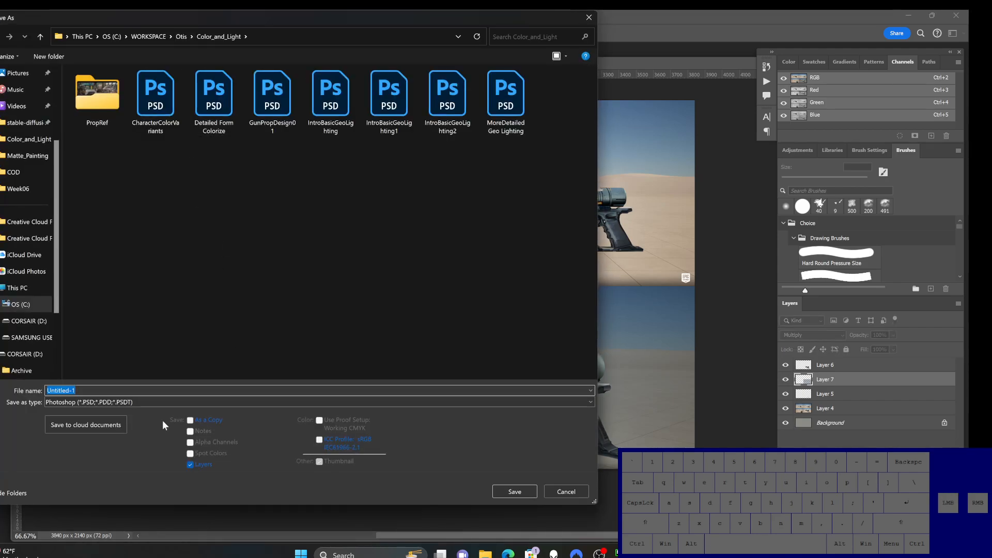
pyautogui.moveTo(138, 389); pyautogui.dragTo(46, 391)
pyautogui.write('Rifle3Drenders01')
pyautogui.press('Return')
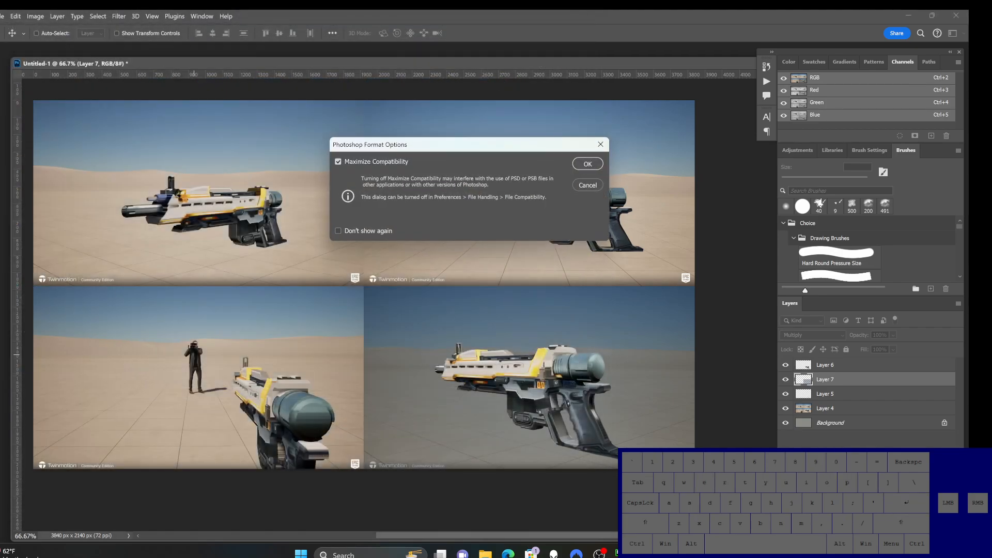
pyautogui.press('Return')
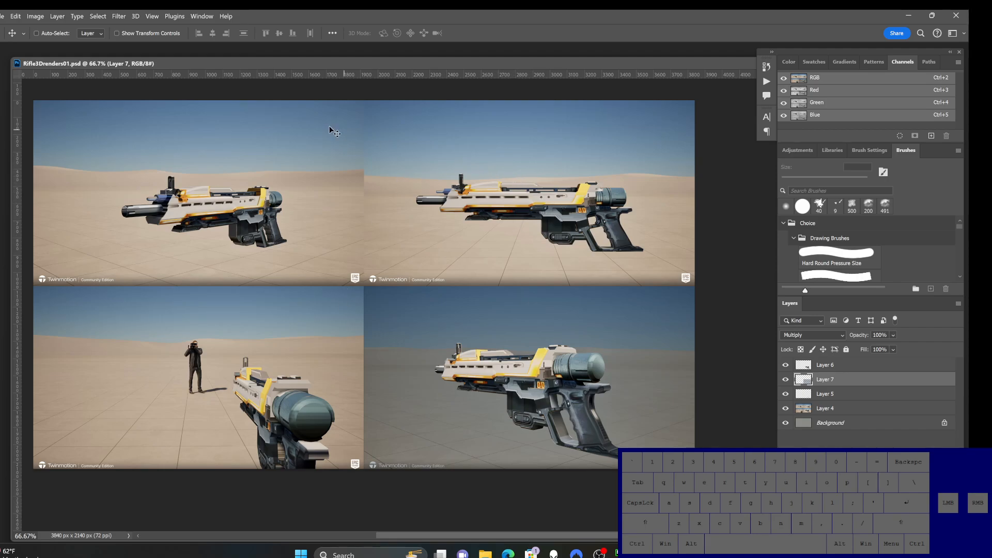
# Step: Make Layer 6, which holds the isolated rifle, the active layer
pyautogui.moveTo(299, 66); pyautogui.dragTo(296, 66)
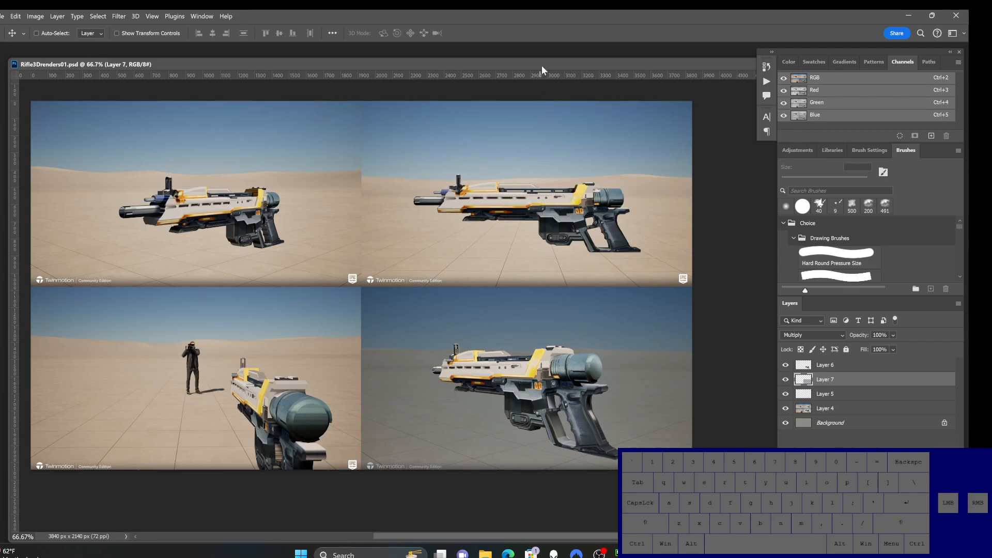
pyautogui.moveTo(541, 66)
pyautogui.mouseDown()
pyautogui.moveTo(523, 67)
pyautogui.moveTo(535, 65)
pyautogui.mouseUp()
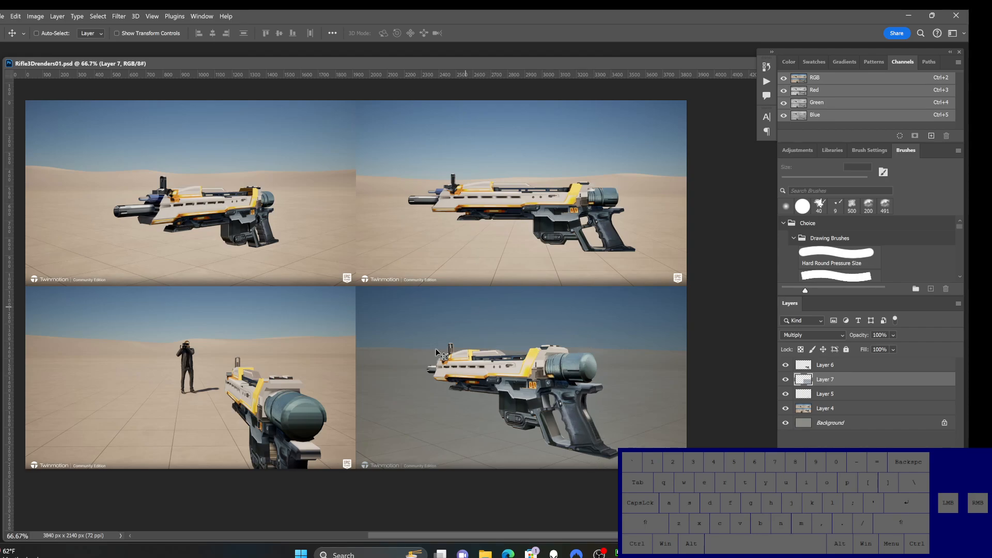
pyautogui.click(847, 368)
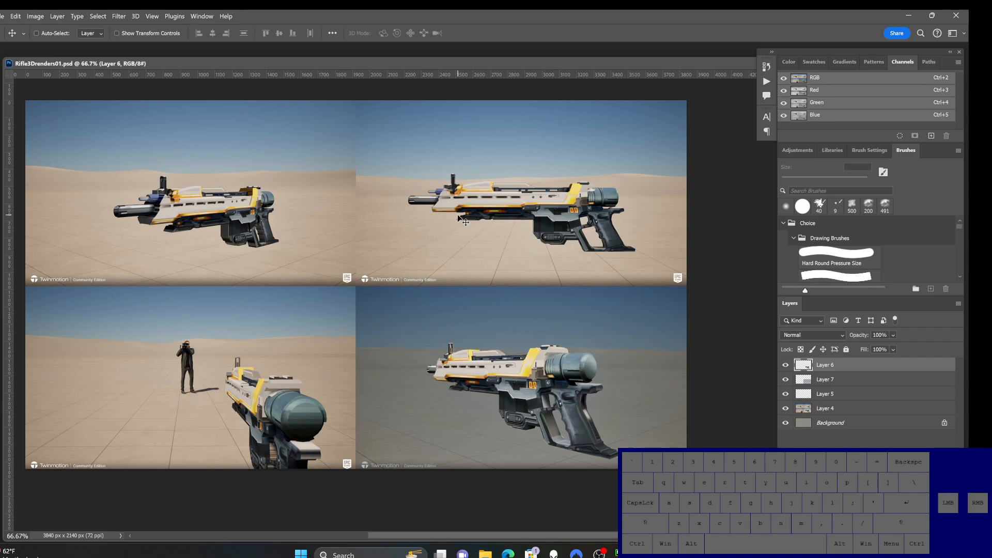
pyautogui.moveTo(439, 62); pyautogui.dragTo(440, 67)
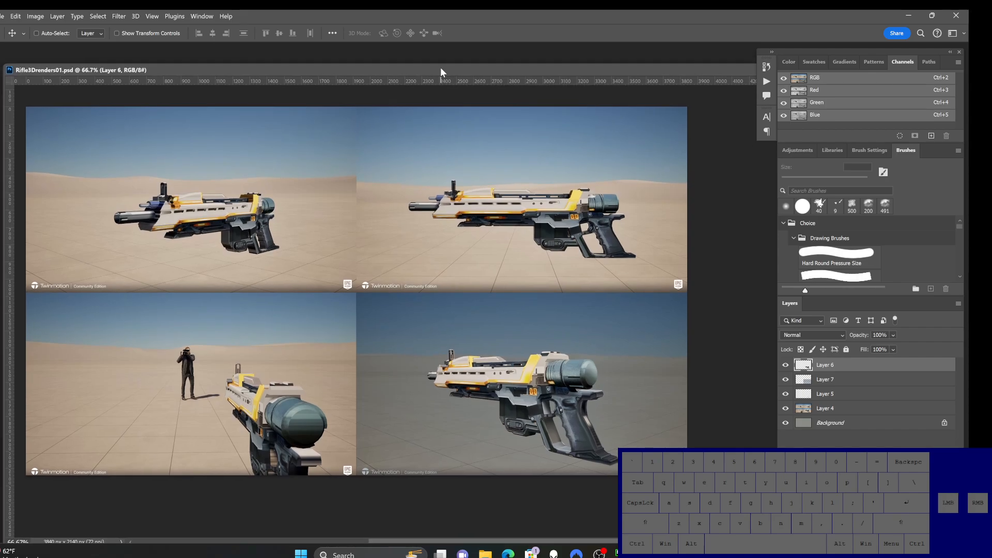